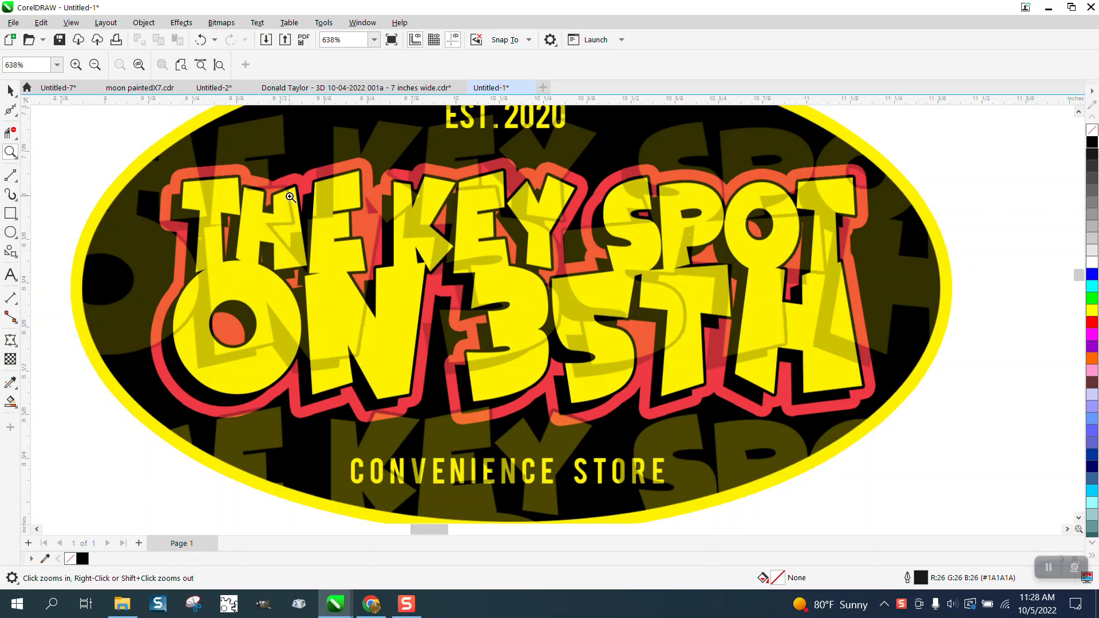
Step: Ungroup the right-hand copy of the oval KEY SPOT logo and clear the selection
left_click_drag(586, 149, 980, 356)
left_click(11, 90)
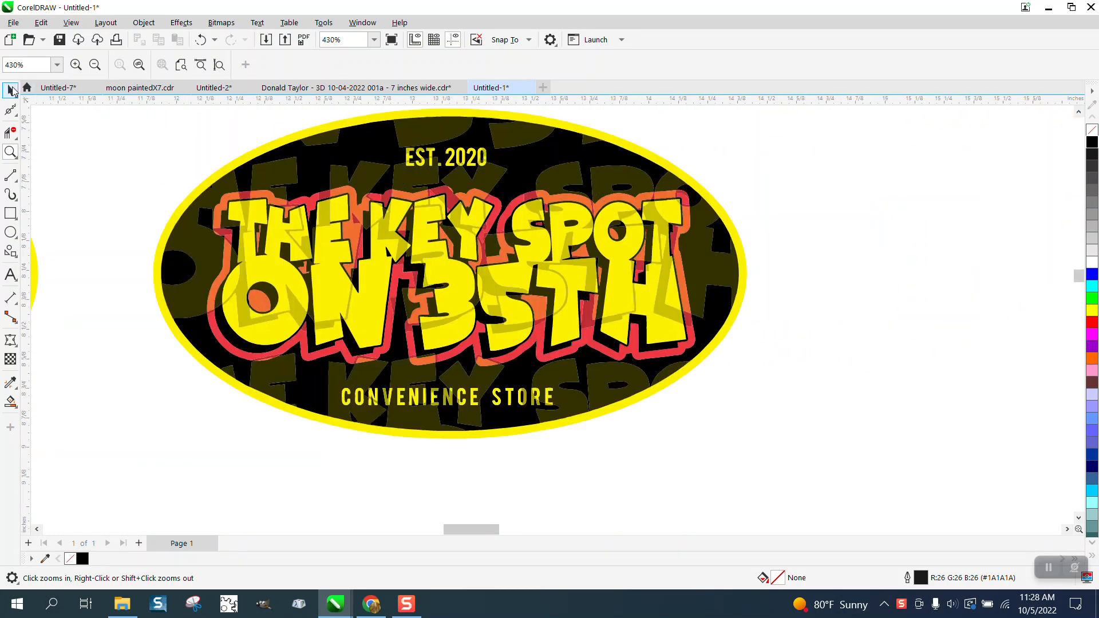
left_click(306, 144)
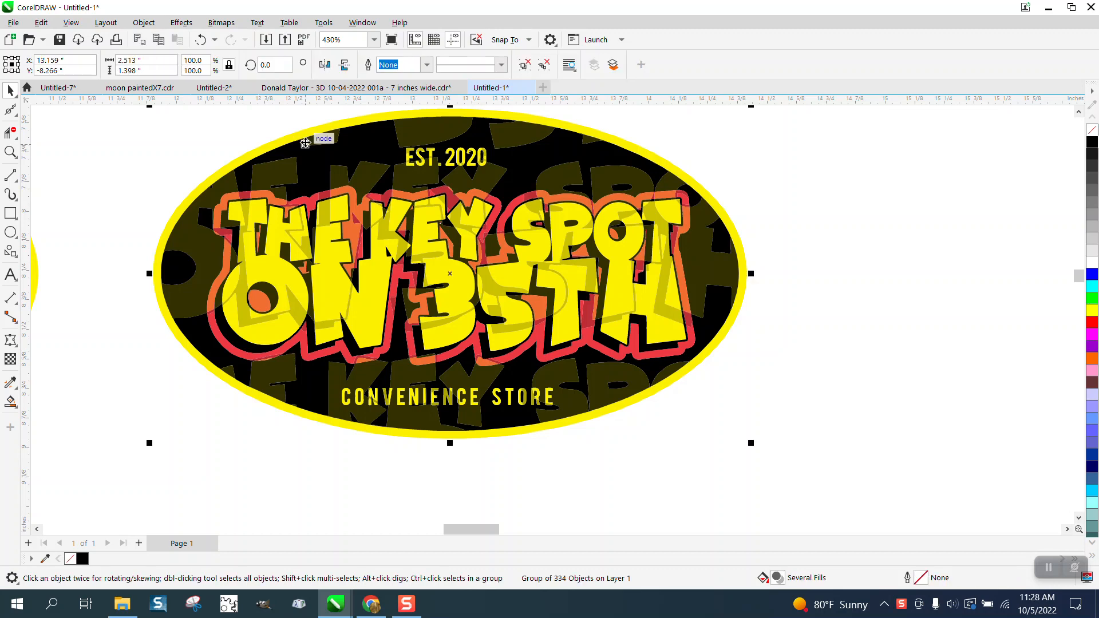
left_click(144, 22)
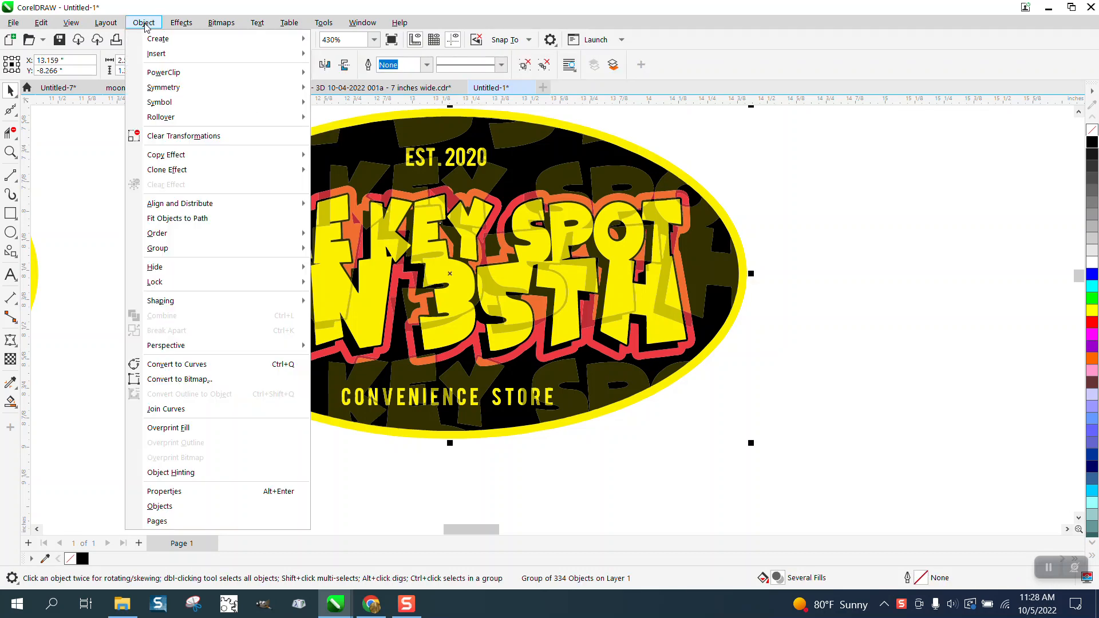
mouse_move(166, 248)
left_click(338, 263)
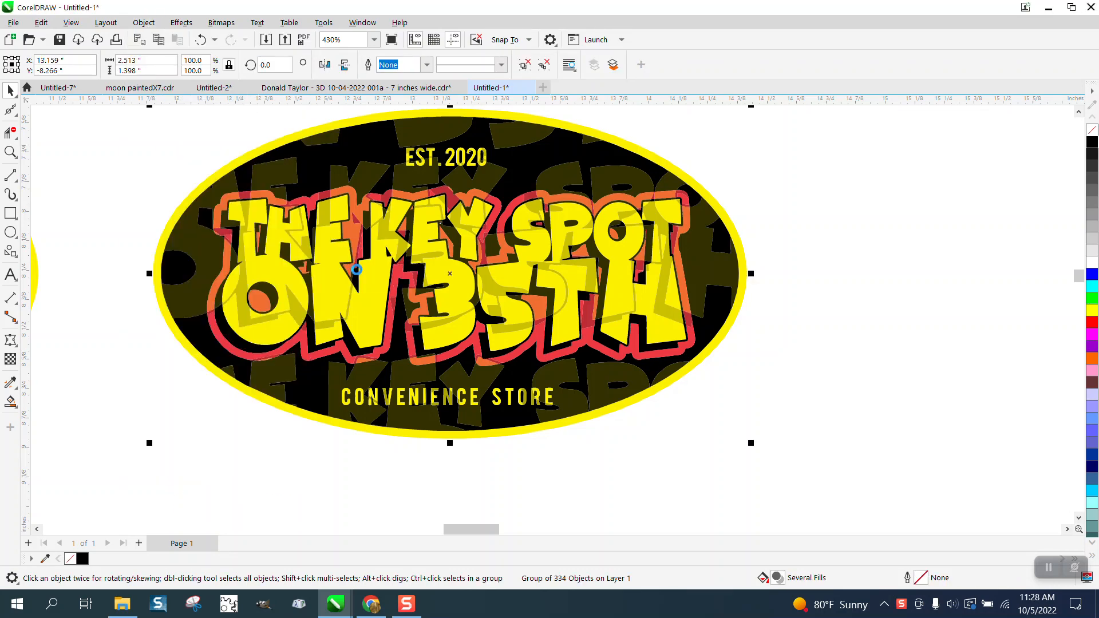
scroll(738, 286, "down", 1)
left_click(805, 268)
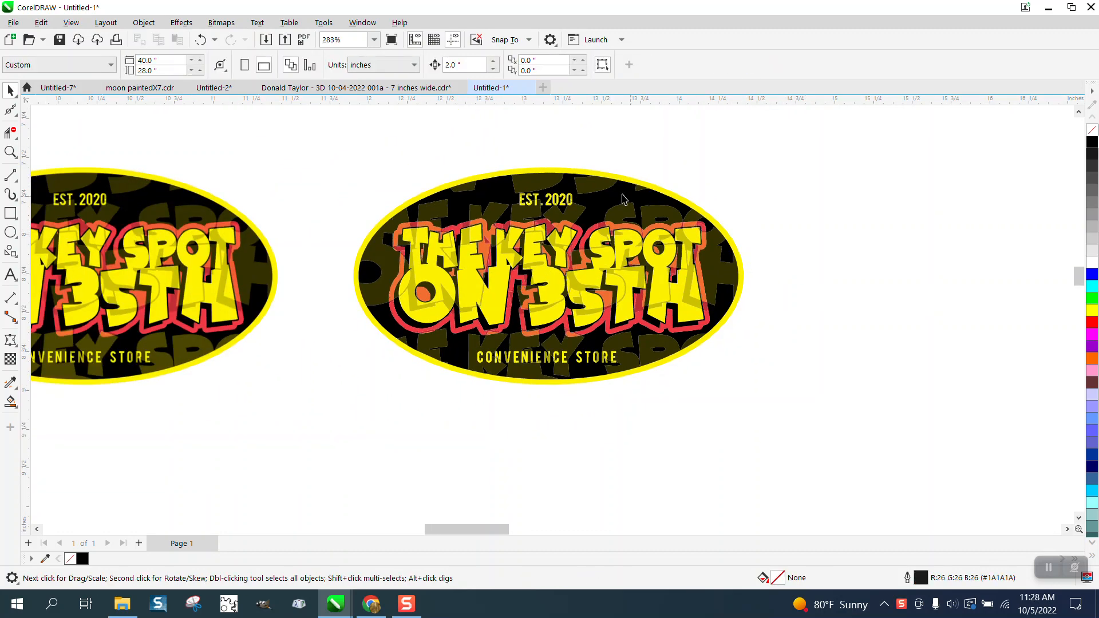
Step: Nudge the yellow pieces of the T and H in THE and the O in ON 2 inches down, out of the logo
left_click(421, 244)
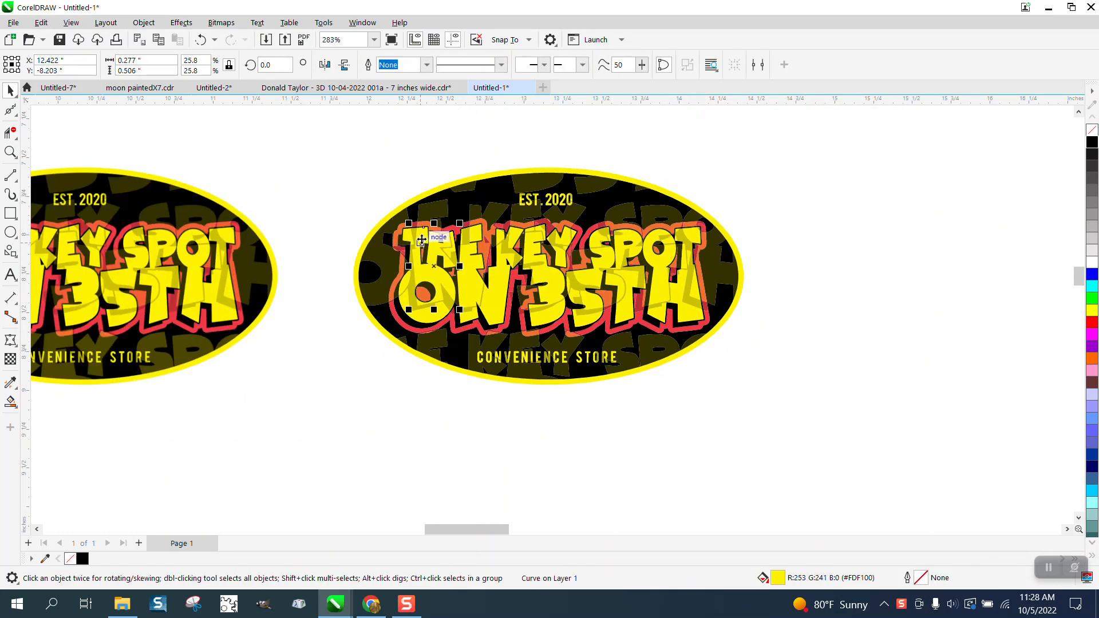
left_click(409, 235)
key("Delete")
left_click(418, 243)
key("Delete")
left_click(409, 281)
key("Down")
left_click(408, 299)
key("Down")
left_click(464, 263)
key("Down")
Step: Nudge the yellow pieces of the E in THE and the N in ON 2 inches down, out of the logo
left_click(466, 252)
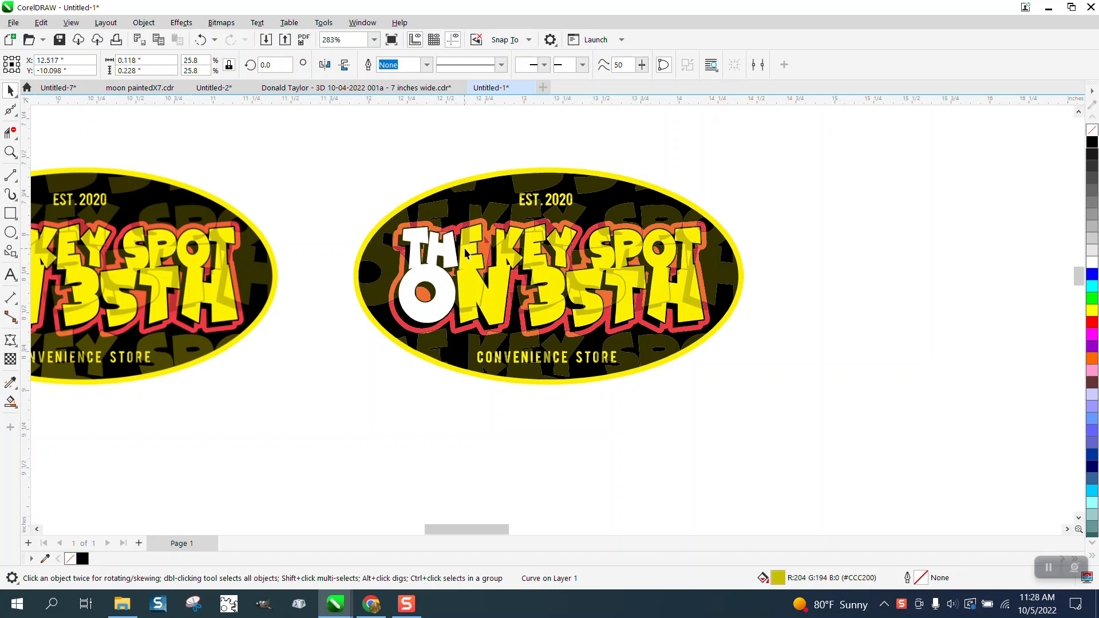
key("Down")
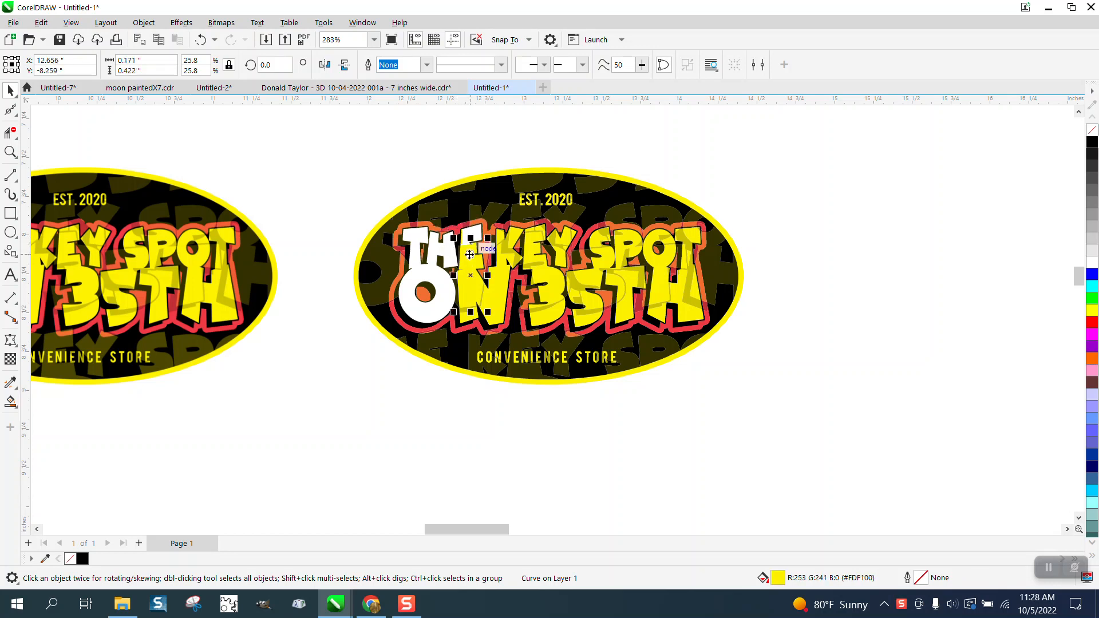
left_click(469, 285)
left_click(468, 312)
key("Down")
left_click(467, 314)
key("Down")
left_click(491, 295)
key("Down")
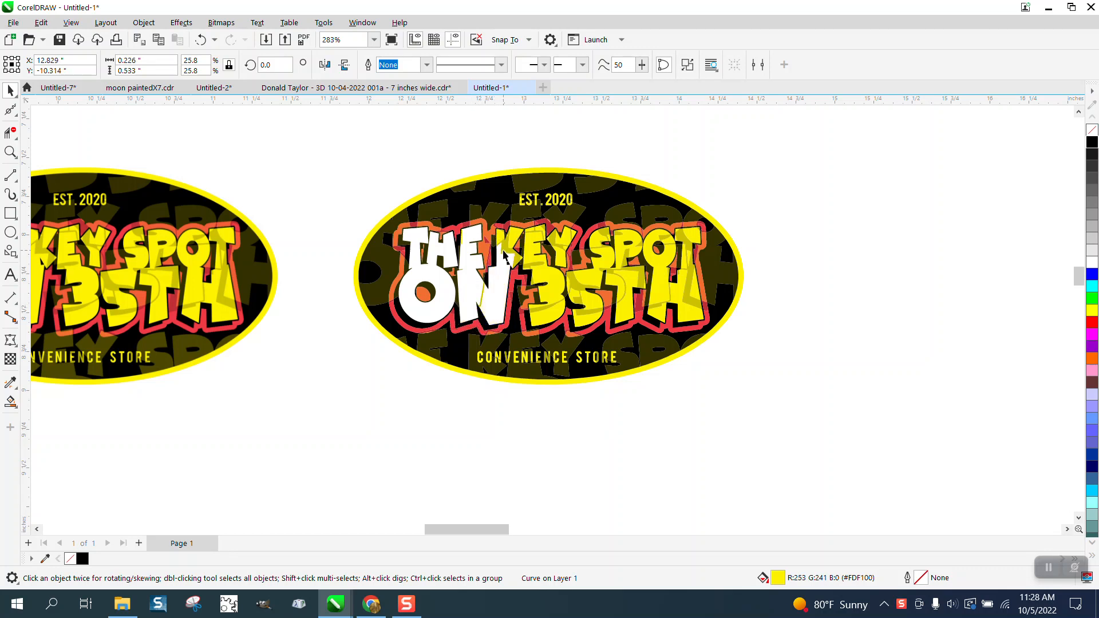
left_click(483, 307)
key("Down")
Step: Nudge the yellow pieces of the K in KEY, including the sliver at its lower tip, 2 inches down
left_click(515, 258)
key("Down")
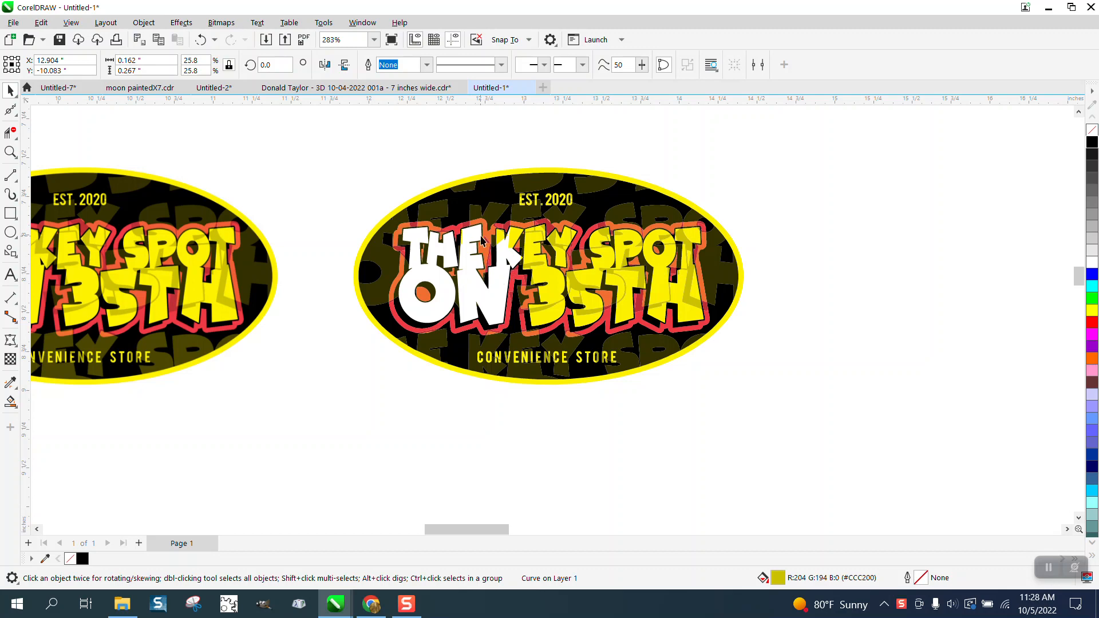
left_click(500, 262)
key("Down")
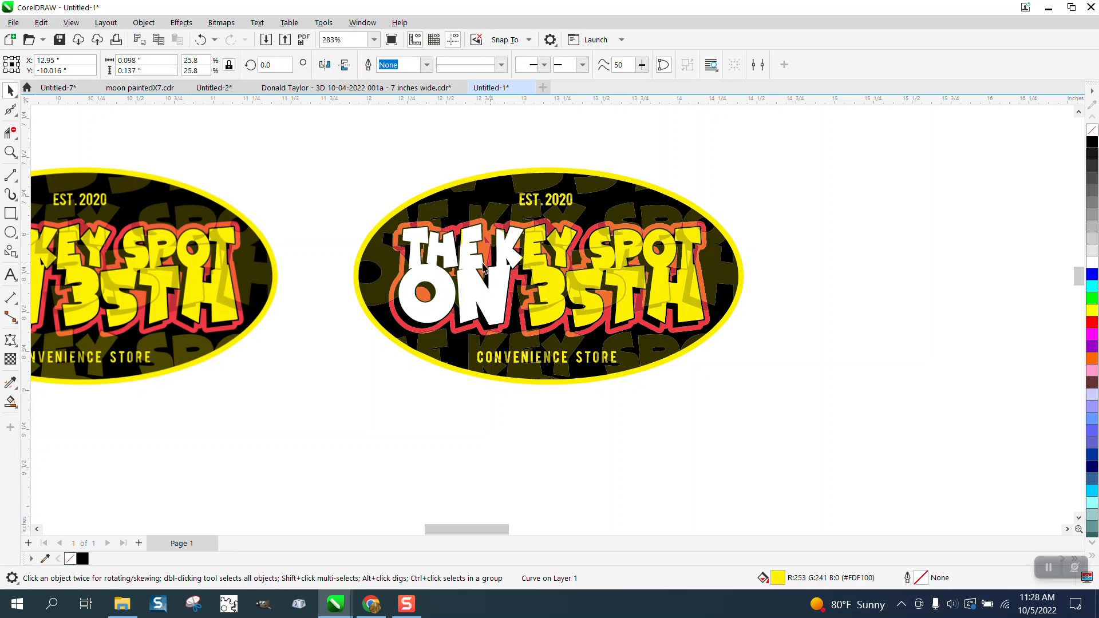
left_click(11, 152)
left_click_drag(486, 244, 605, 307)
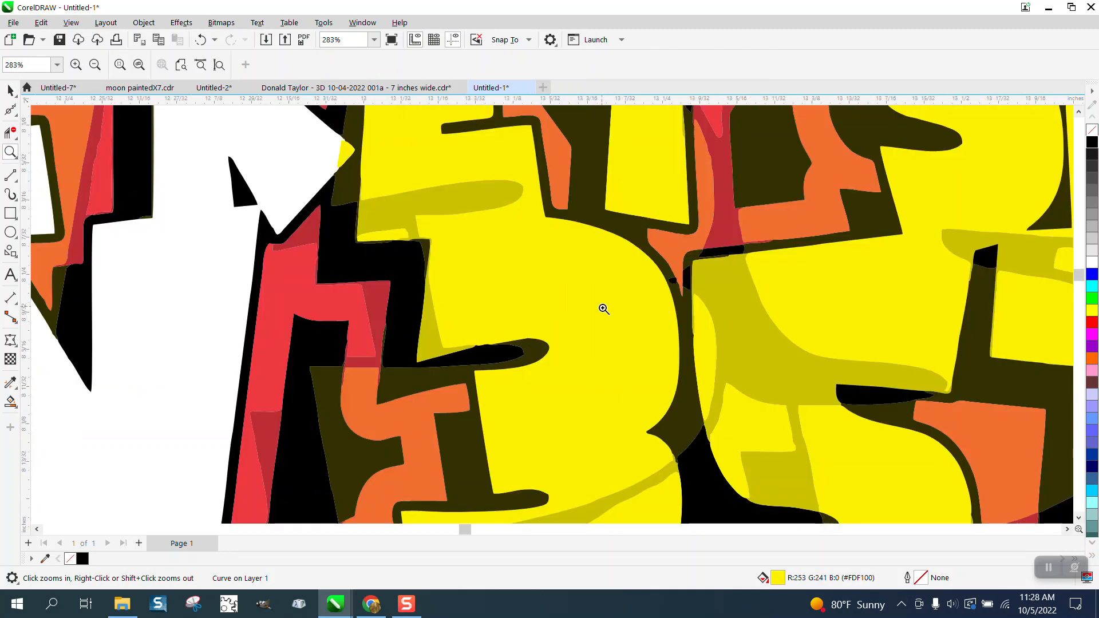
left_click(10, 90)
left_click(345, 157)
key("Down")
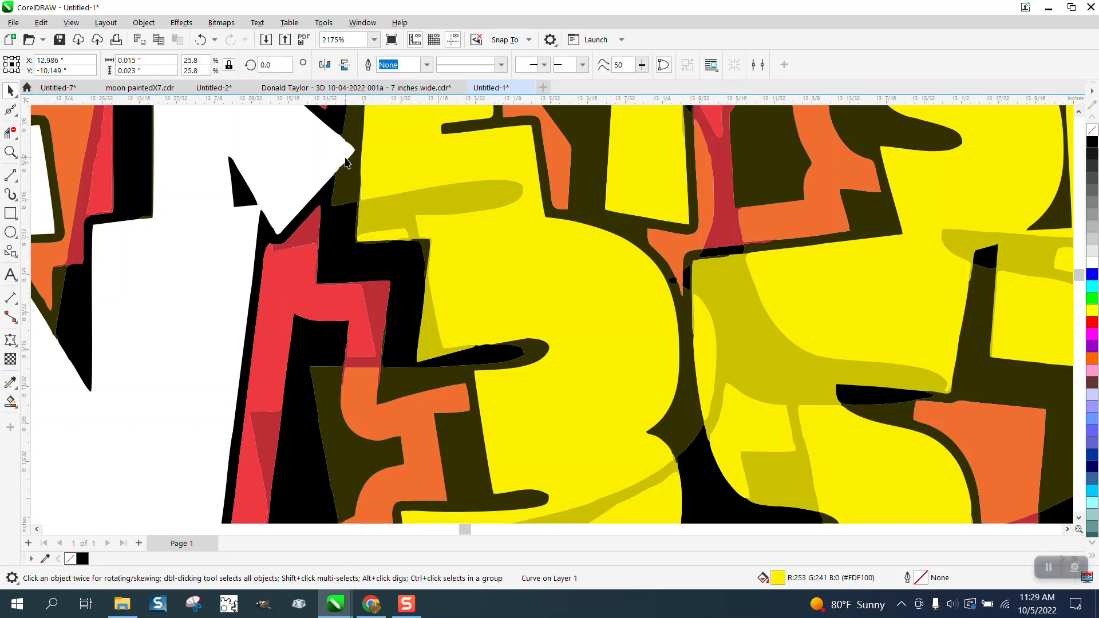
Step: Nudge the yellow pieces of the lower E in KEY and of the 3 in 35TH 2 inches down
left_click(458, 186)
key("Down")
left_click(458, 194)
key("Delete")
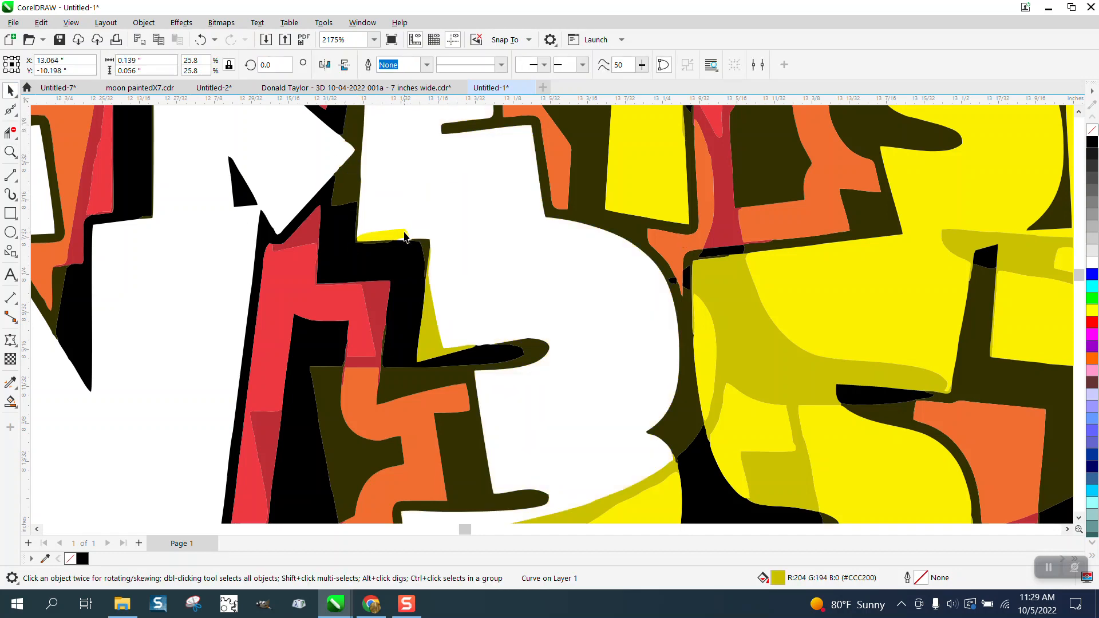
left_click(405, 233)
key("Delete")
left_click(427, 312)
key("Down")
scroll(448, 270, "down", 2)
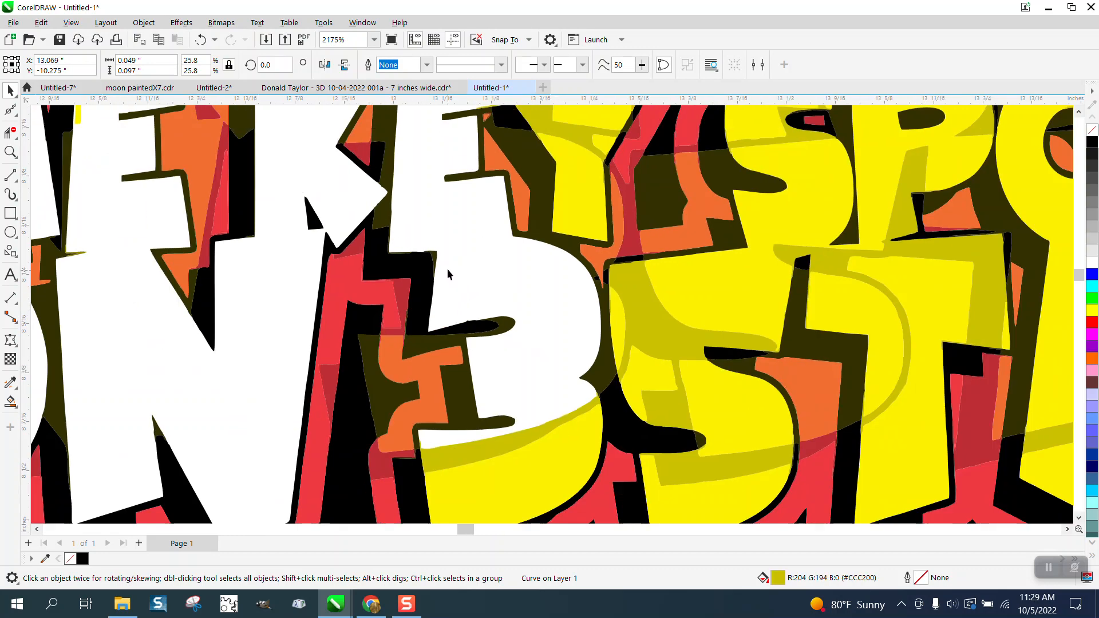
left_click(549, 400)
key("Down")
left_click(564, 417)
key("Down")
Step: Nudge the light and dark yellow pieces of the 5 and the adjoining lower S of SPOT 2 inches down
left_click(650, 472)
key("Down")
left_click(670, 454)
key("Down")
left_click(689, 421)
key("Down")
left_click(633, 376)
key("Down")
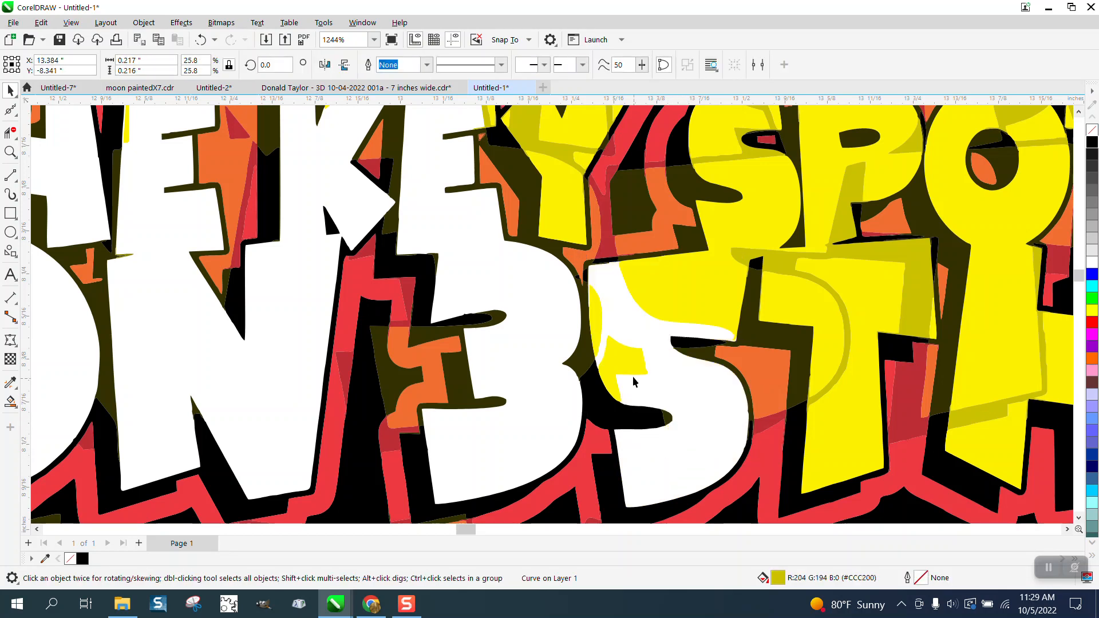
left_click(629, 370)
left_click(686, 307)
key("Down")
Step: Nudge the yellow pieces of the T in 35TH and the adjoining stem of the P 2 inches down
left_click(743, 257)
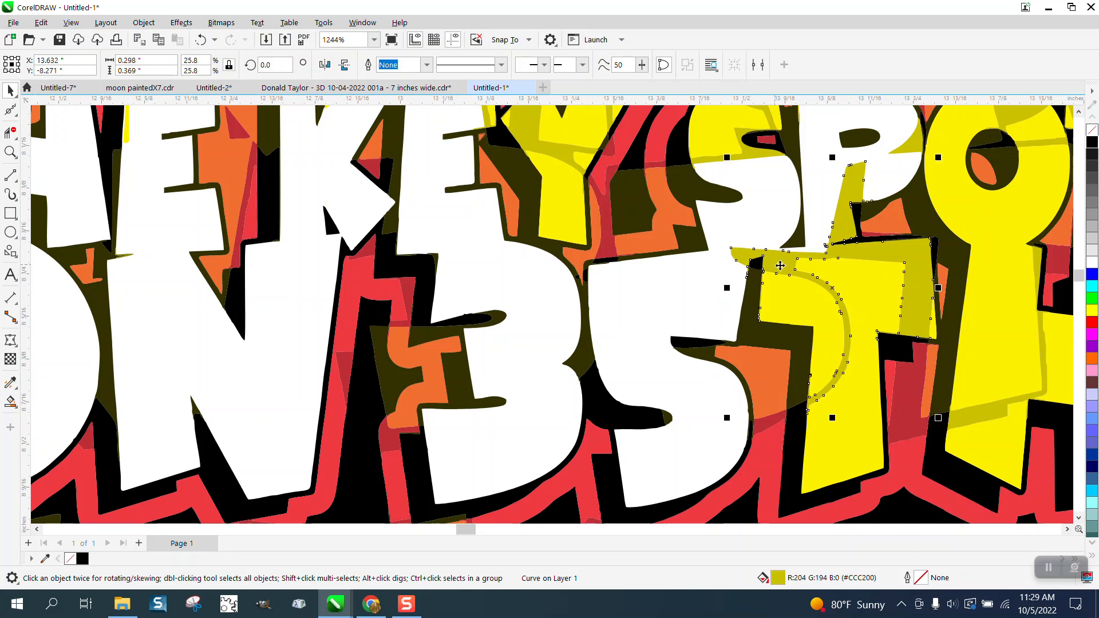
key("Delete")
left_click(826, 272)
key("Delete")
left_click(820, 320)
key("Delete")
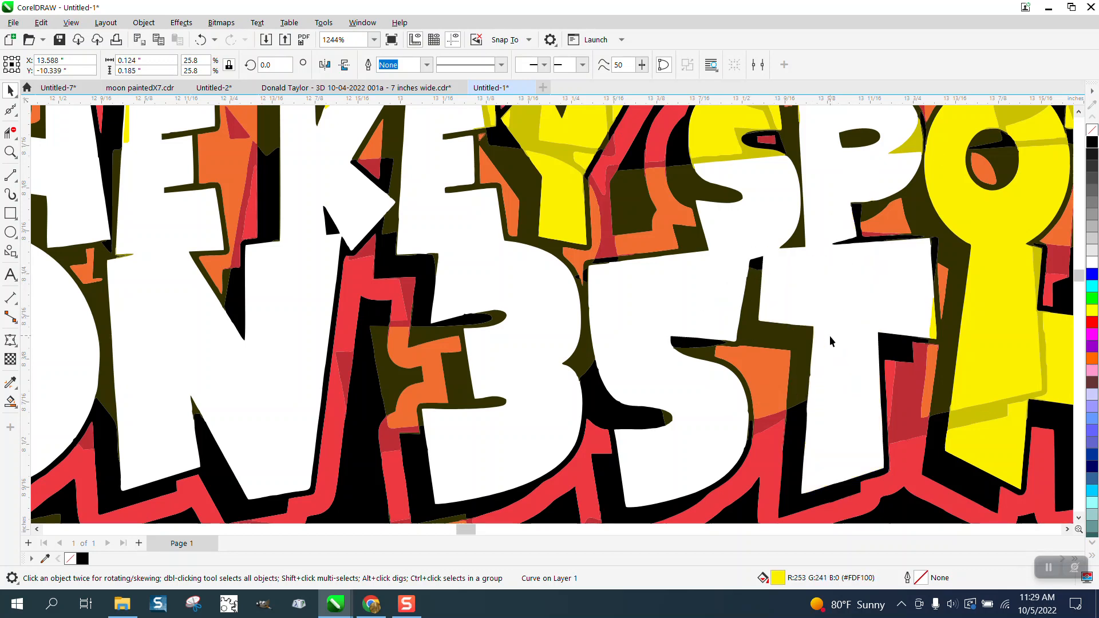
Step: Nudge the yellow pieces of the Y's stem and the upper E in KEY 2 inches down
left_click(570, 216)
key("Down")
left_click(576, 169)
key("Down")
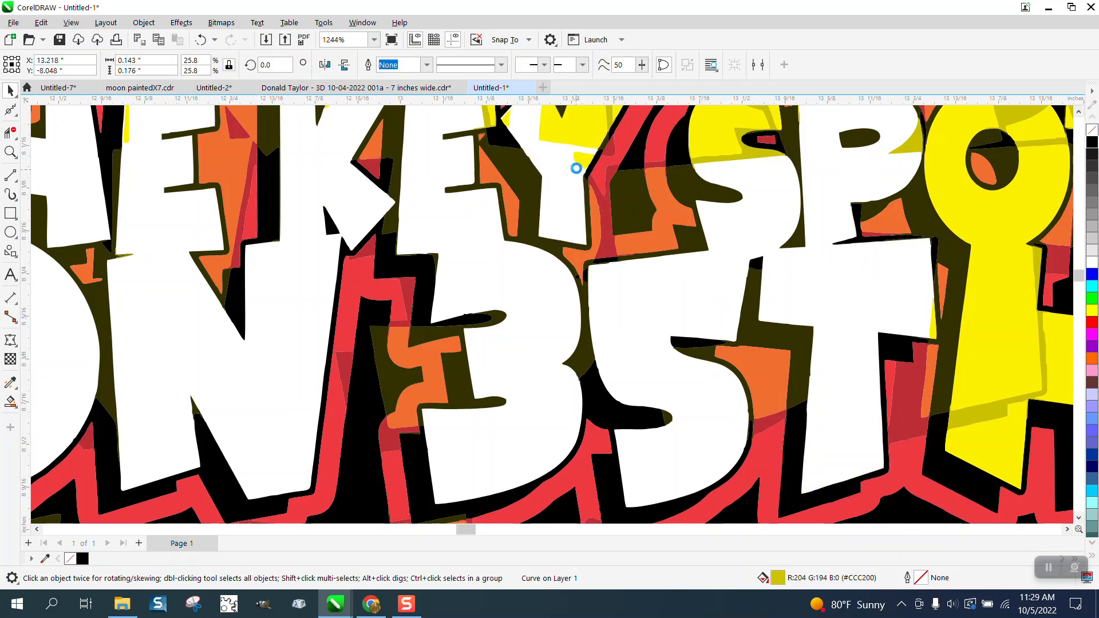
scroll(576, 169, "down", 3)
left_click(522, 154)
key("Delete")
left_click(509, 154)
key("Delete")
left_click(540, 155)
left_click(540, 146)
key("Delete")
key("Delete")
Step: Nudge the leftover yellow slivers in the K of KEY and the E of THE 2 inches down
left_click(440, 172)
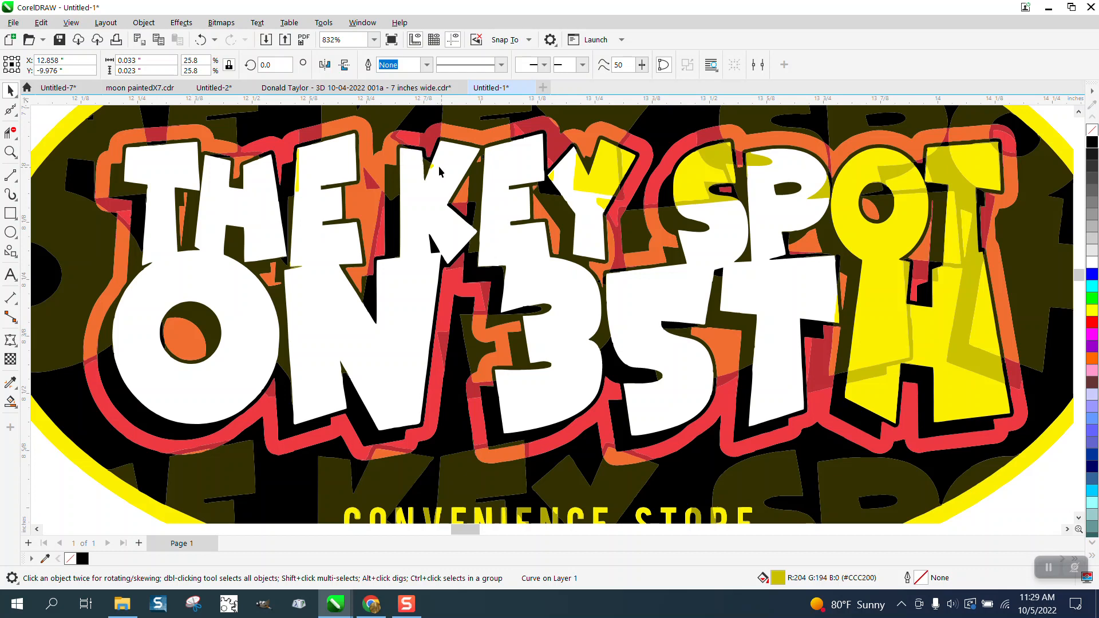
key("Delete")
left_click(303, 173)
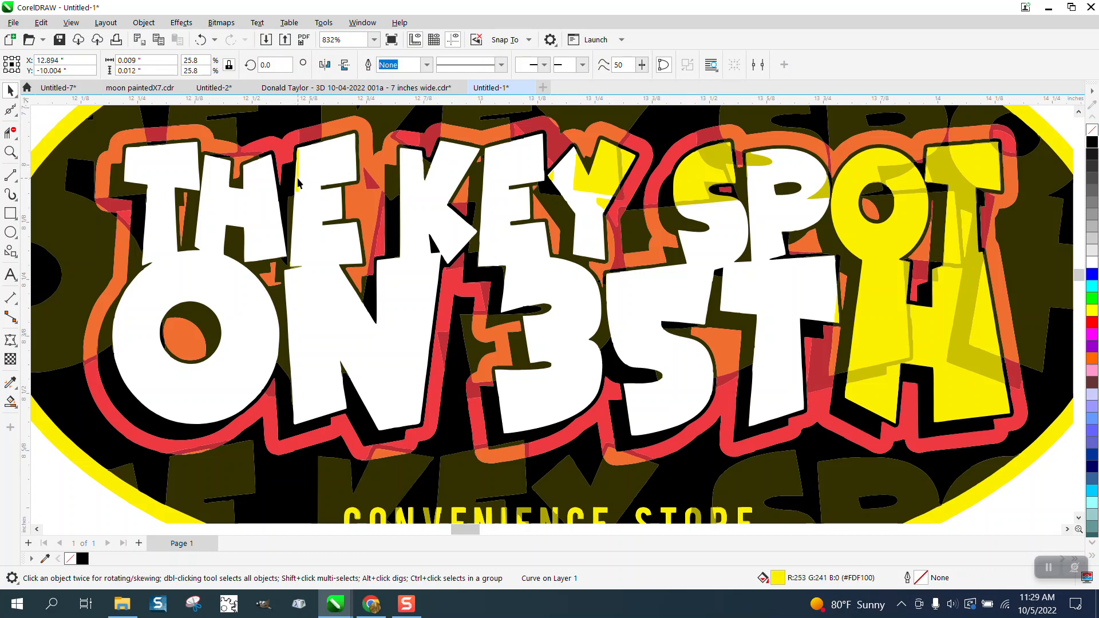
key("Delete")
left_click(296, 180)
key("Delete")
Step: Nudge the remaining yellow pieces at the tops of the S and P in SPOT 2 inches down
left_click(724, 167)
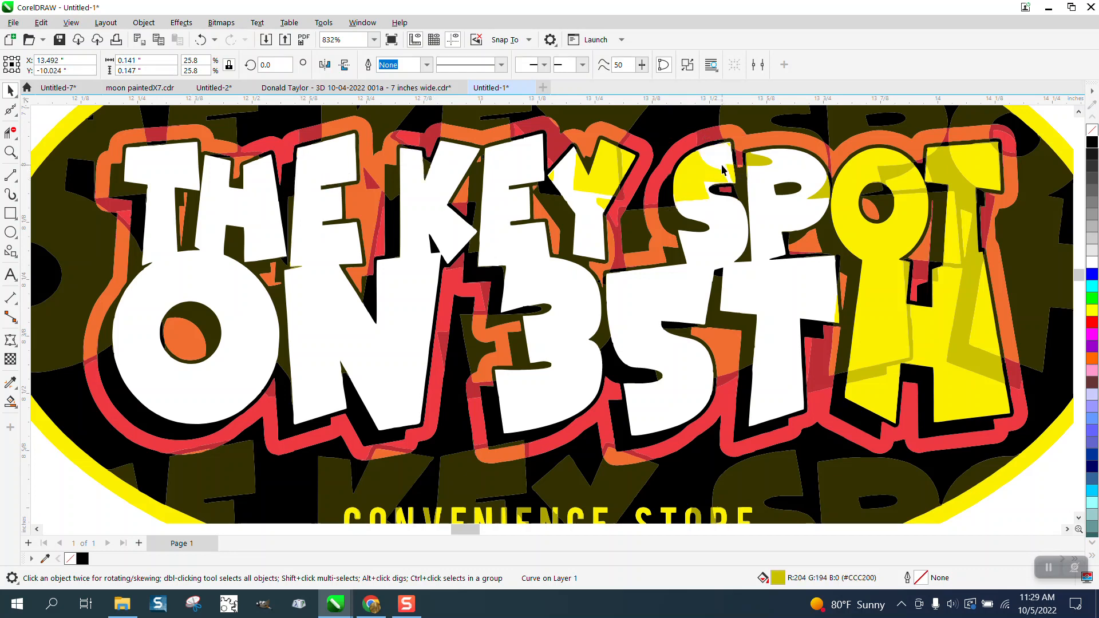
key("Delete")
left_click(732, 167)
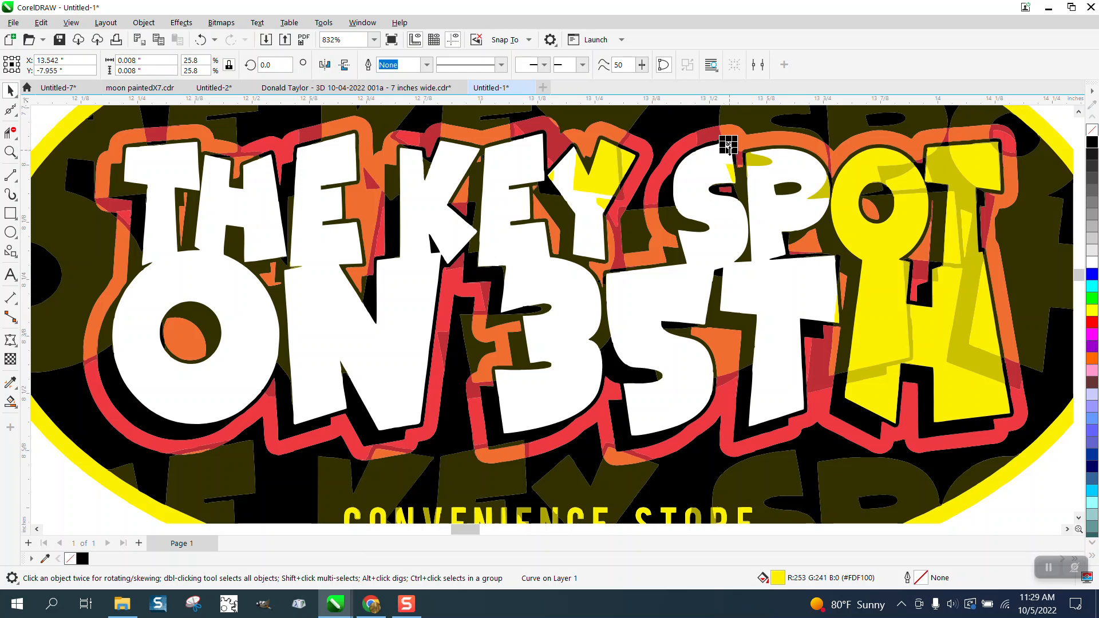
key("Delete")
left_click(754, 176)
left_click(766, 162)
key("Delete")
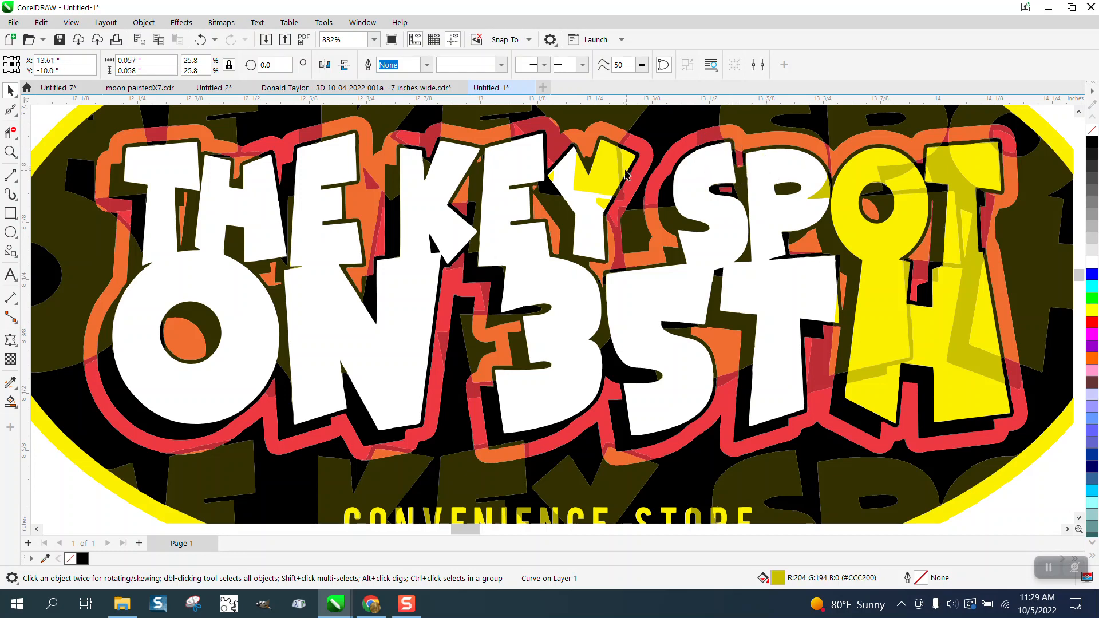
Step: Nudge the remaining yellow pieces of the Y's arms and fork in KEY 2 inches down
left_click(621, 162)
key("Delete")
key("Delete")
left_click(608, 196)
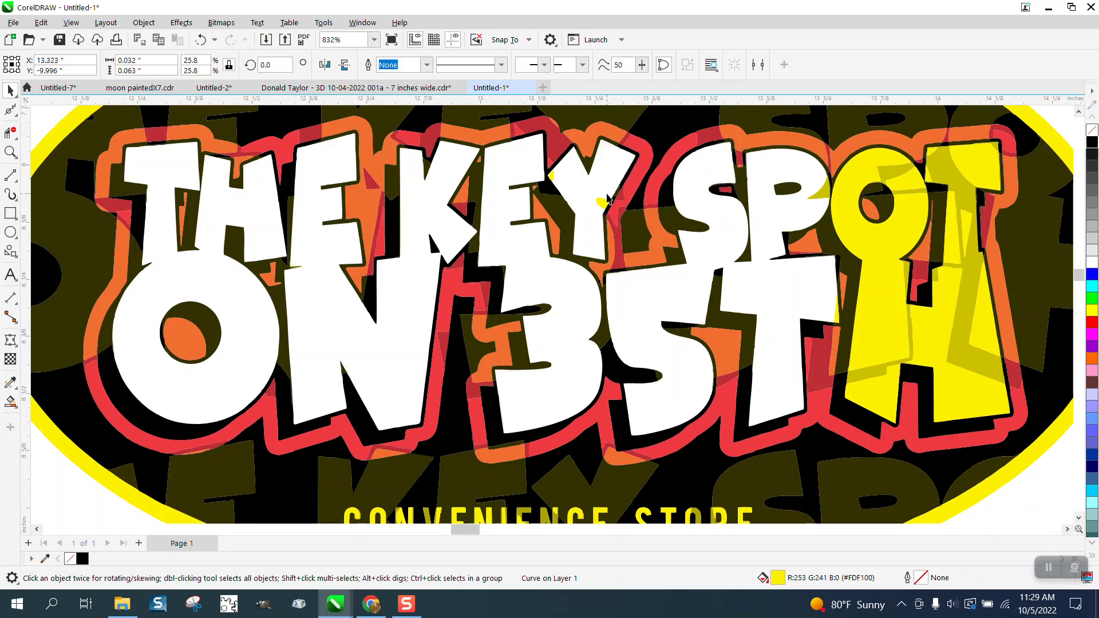
key("Delete")
left_click(551, 177)
left_click(552, 176)
key("Delete")
Step: Nudge the yellow sliver on the P's edge and the yellow pieces of the O in SPOT 2 inches down
left_click(821, 192)
key("Delete")
left_click(869, 170)
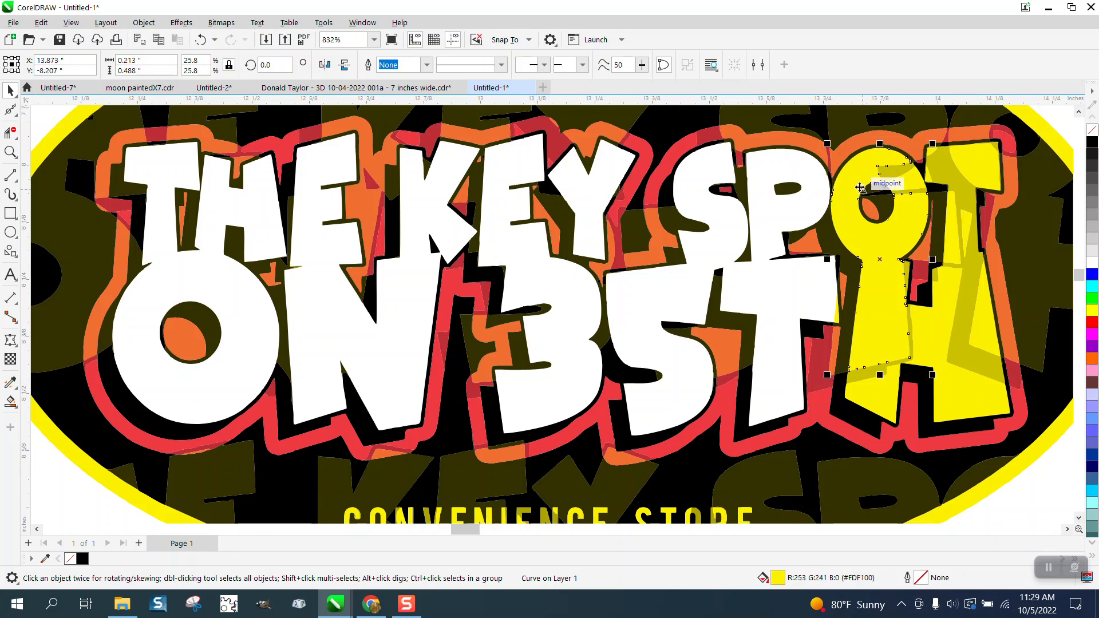
key("Delete")
left_click(895, 175)
key("Delete")
key("Delete")
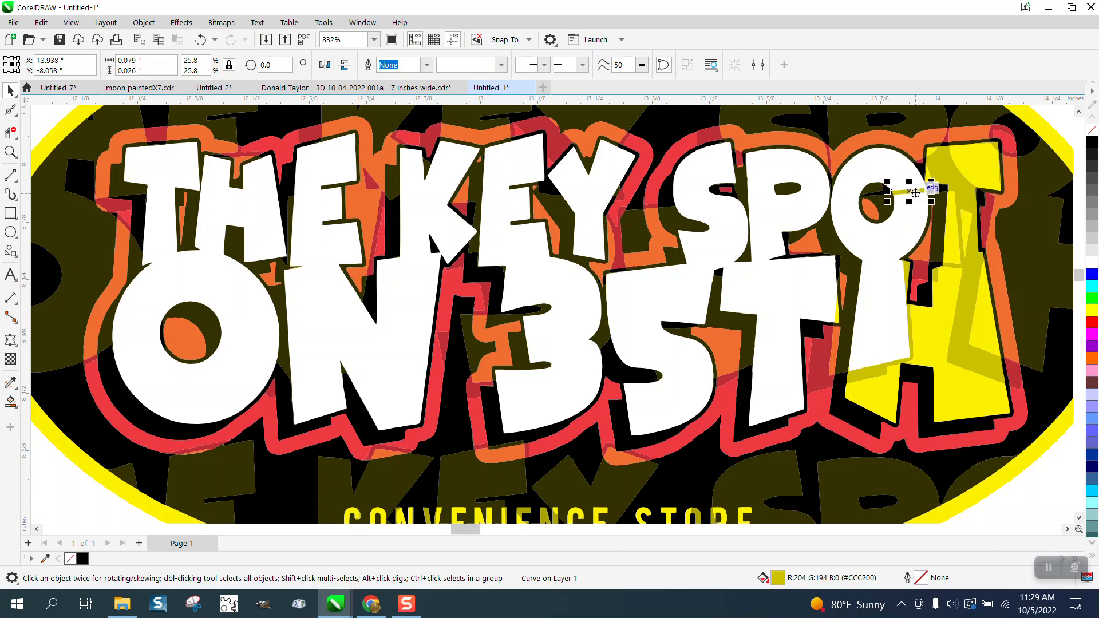
Step: Nudge the light and dark yellow pieces of the T in SPOT 2 inches down, out of the logo
left_click(931, 172)
key("Delete")
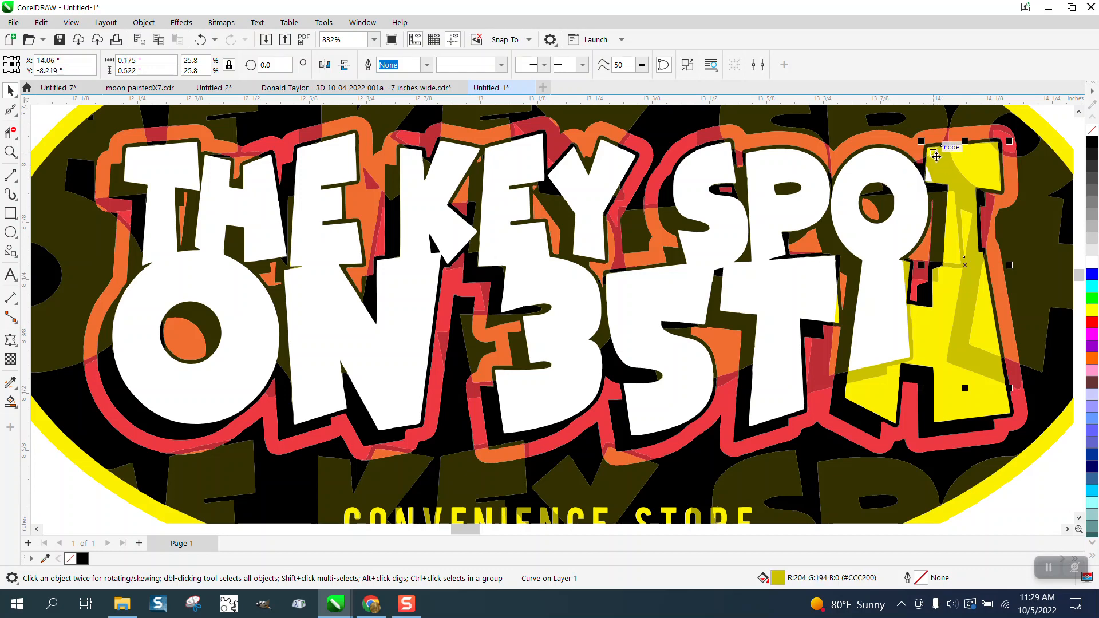
left_click(937, 161)
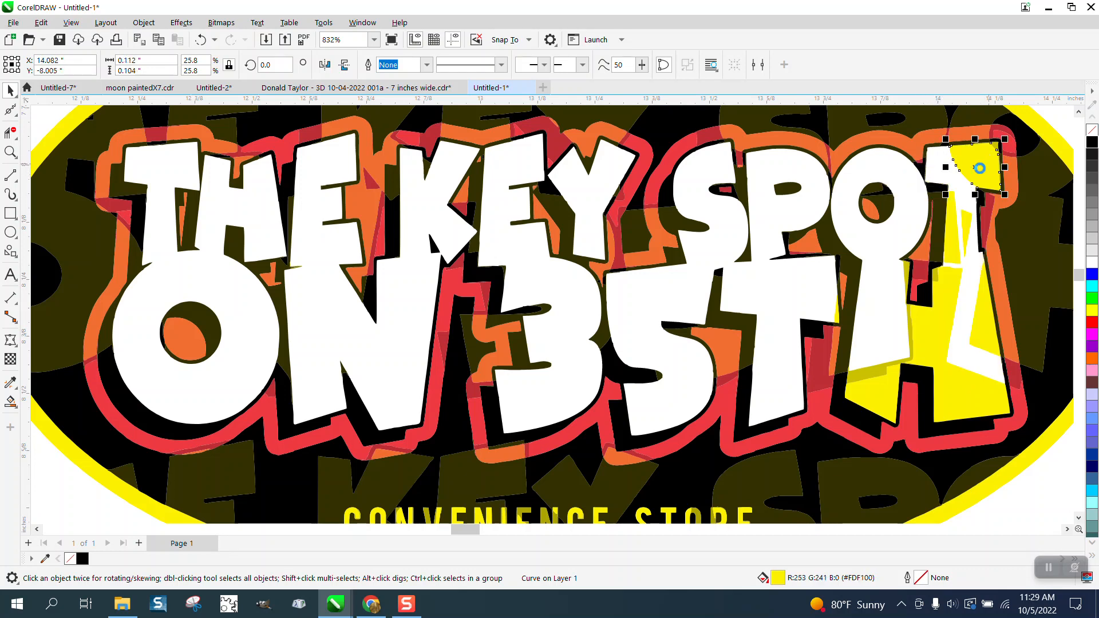
key("Delete")
left_click(966, 224)
key("Delete")
left_click(983, 296)
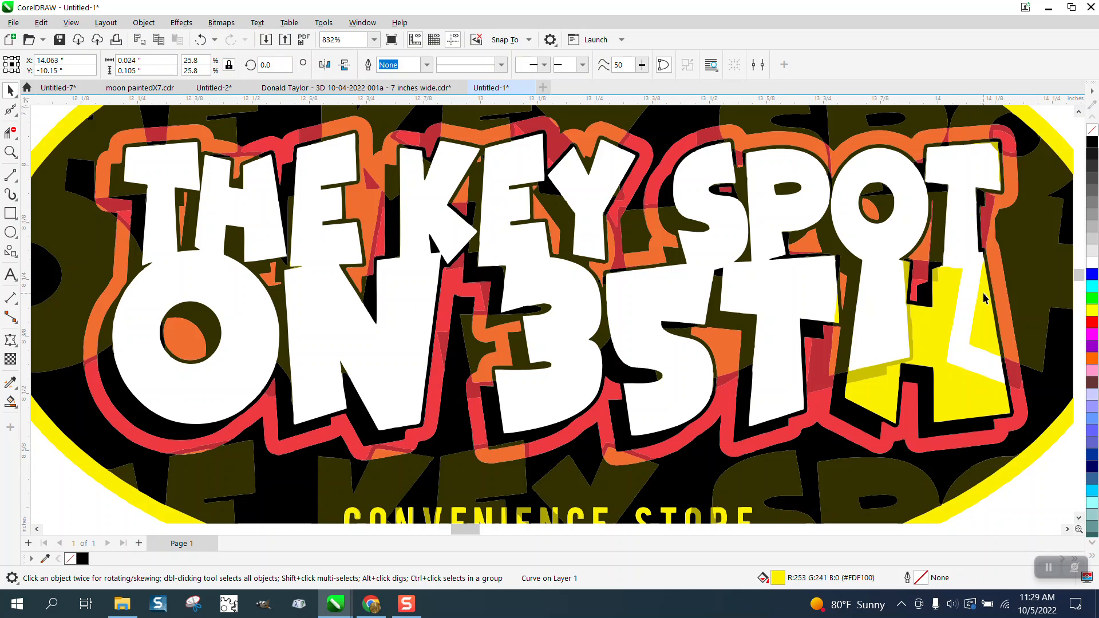
Step: Nudge the remaining yellow pieces of the H in 35TH and the sliver at the T's corner in SPOT 2 inches down
key("Delete")
left_click(948, 296)
key("Delete")
left_click(935, 301)
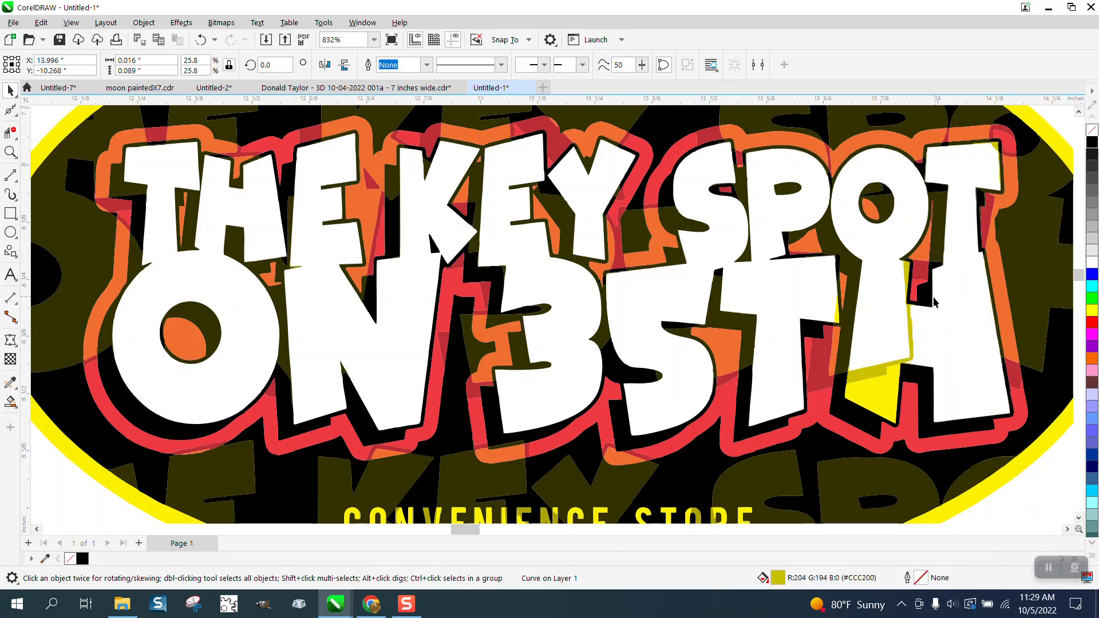
key("Delete")
left_click(912, 324)
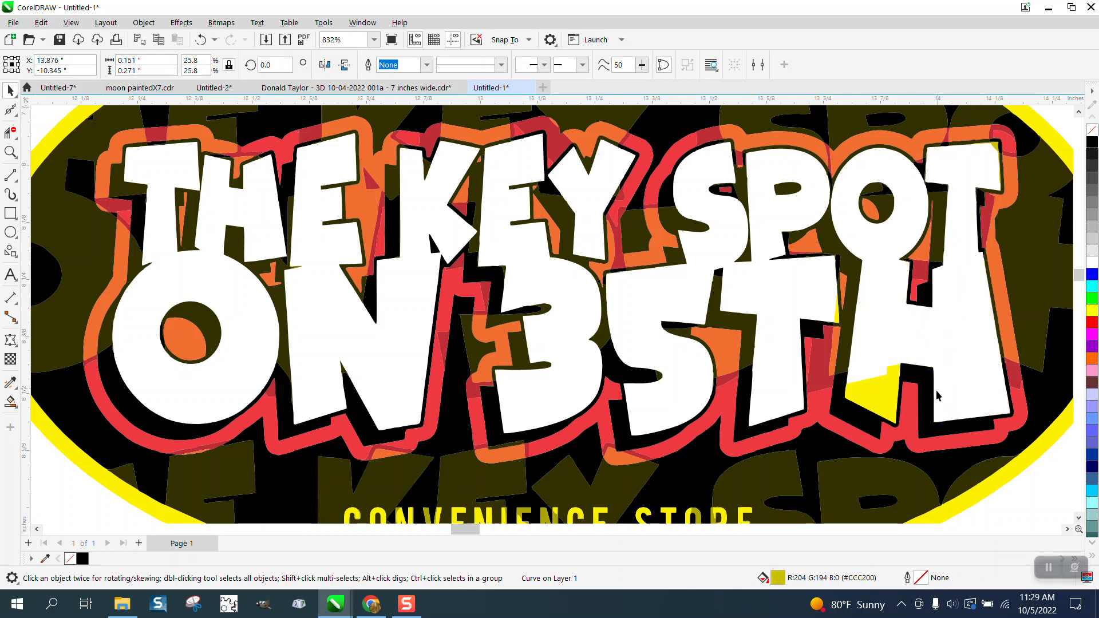
left_click(882, 397)
key("Delete")
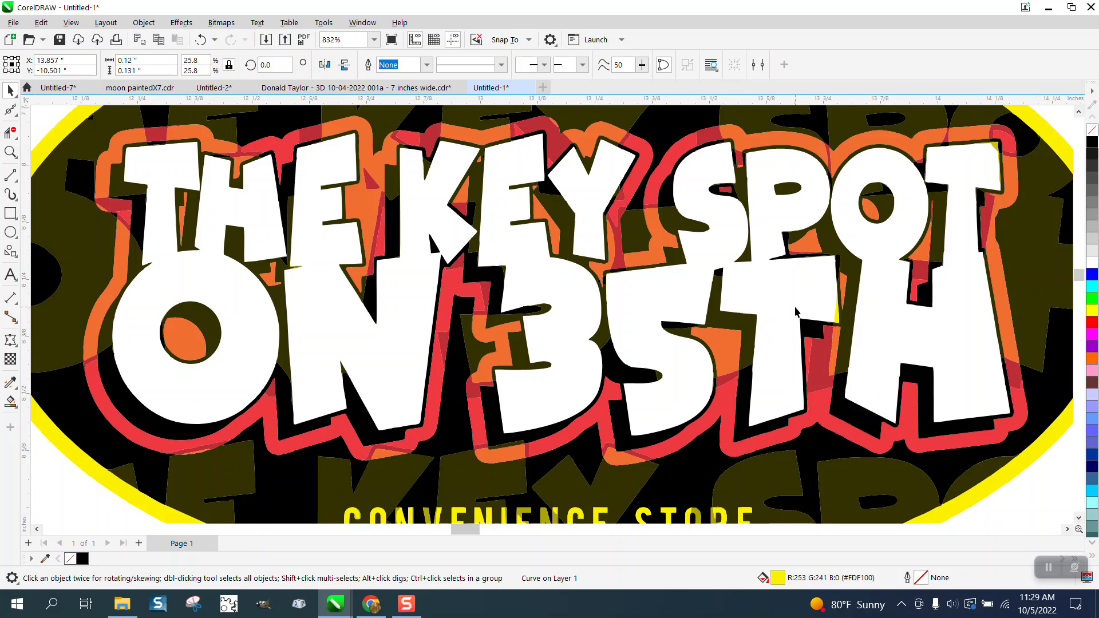
left_click(999, 164)
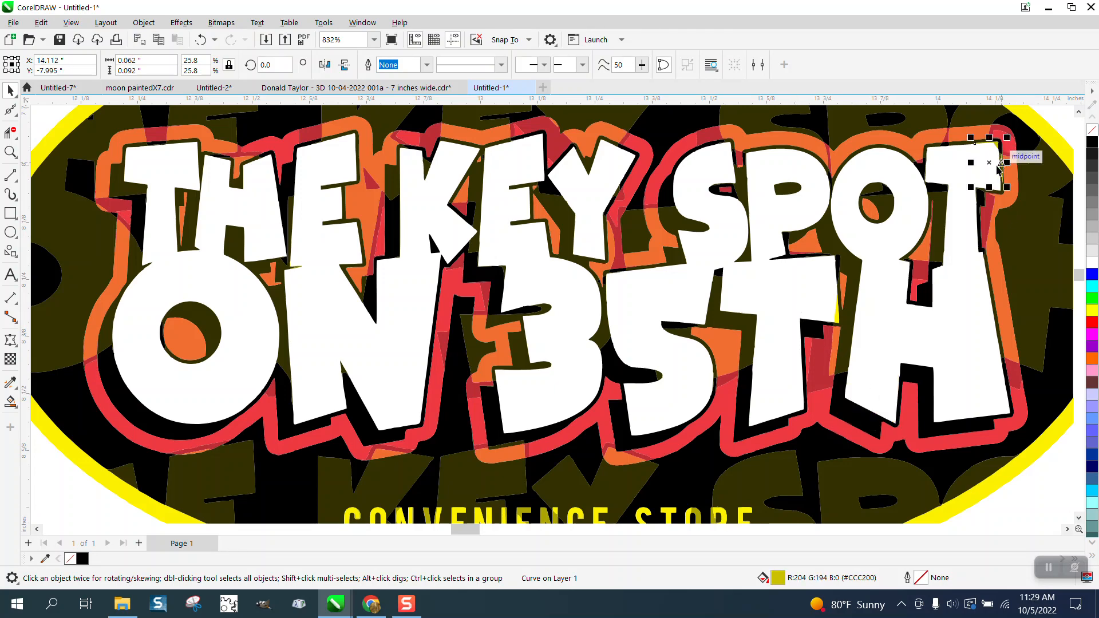
scroll(698, 189, "down", 3)
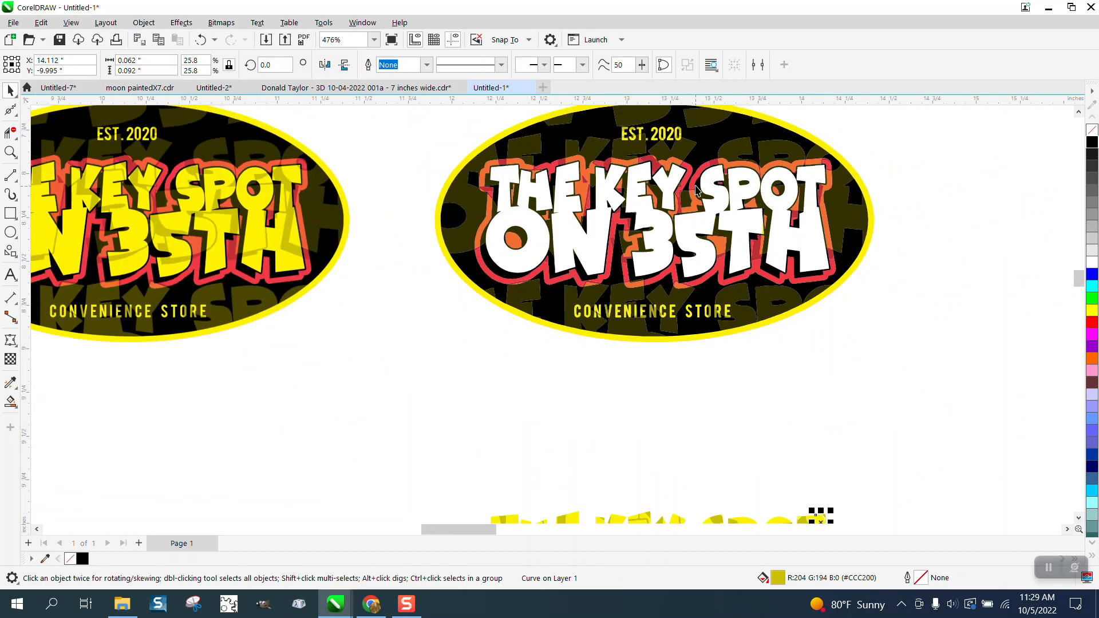
Step: Weld all the separated yellow lettering pieces below the logo copy into one shape
scroll(698, 189, "down", 3)
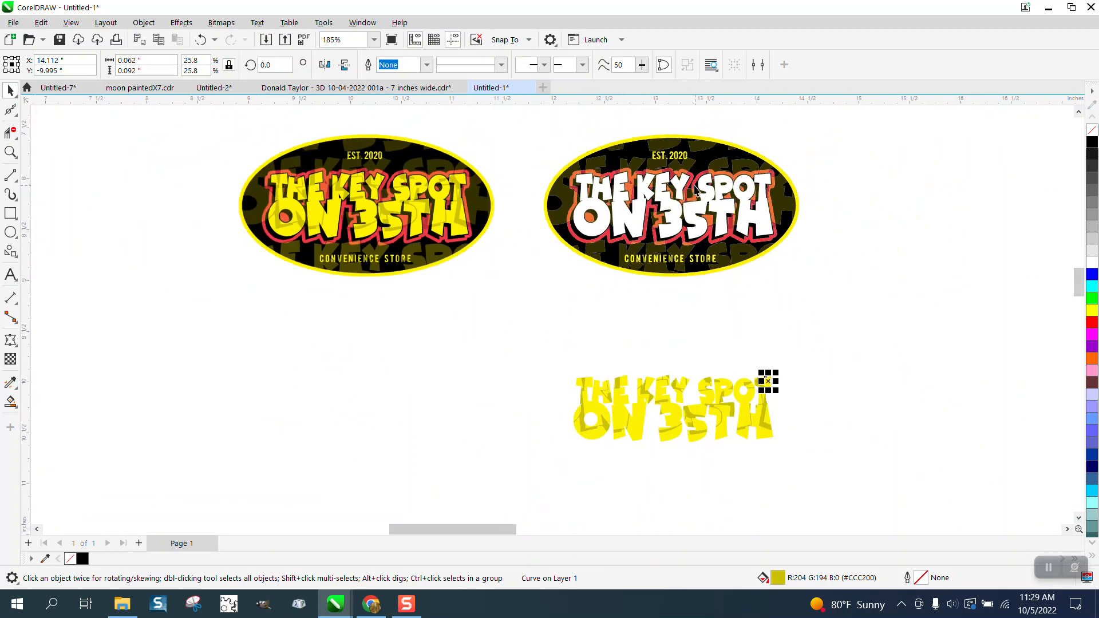
left_click(10, 152)
left_click_drag(564, 363, 843, 487)
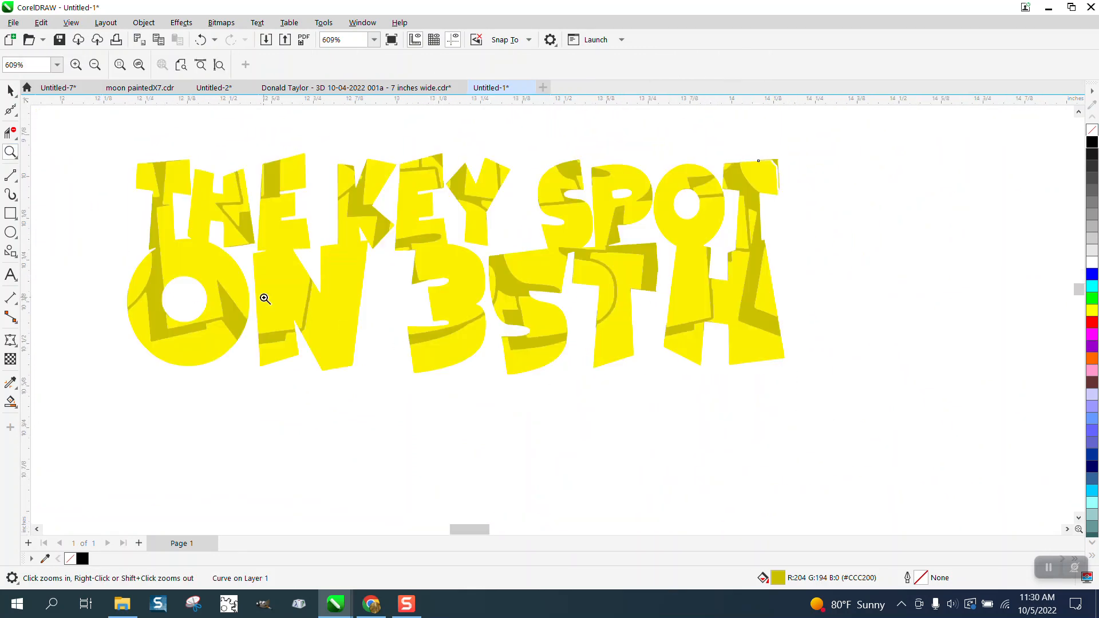
left_click(11, 90)
left_click_drag(105, 126, 898, 424)
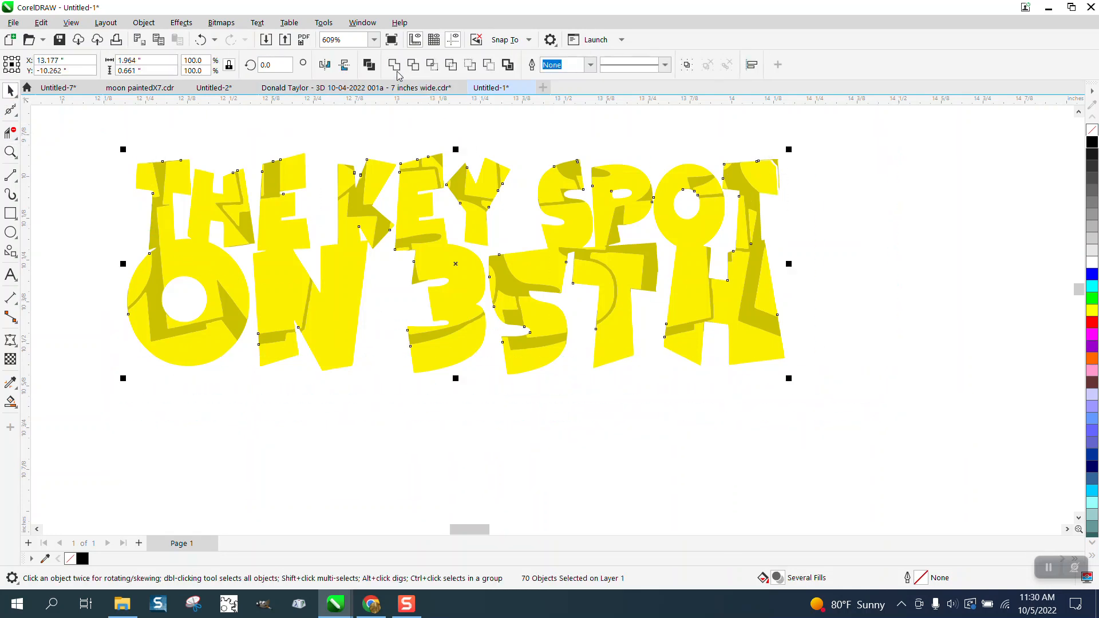
left_click(394, 65)
Step: Check the welded T in SPOT up close and undo the weld
scroll(638, 321, "down", 5)
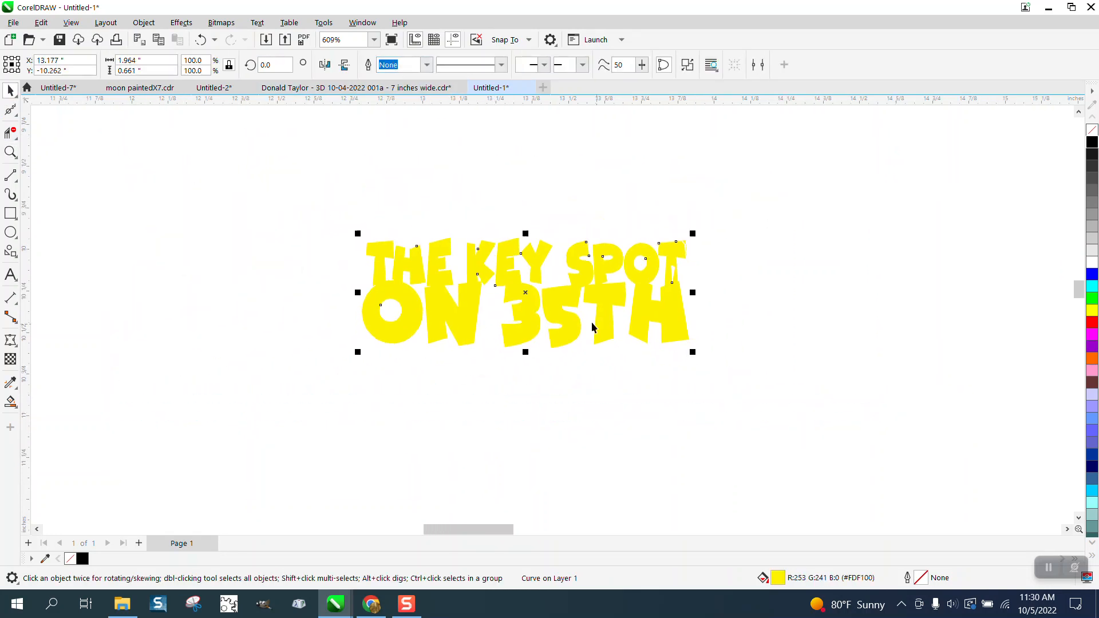
scroll(705, 318, "down", 2)
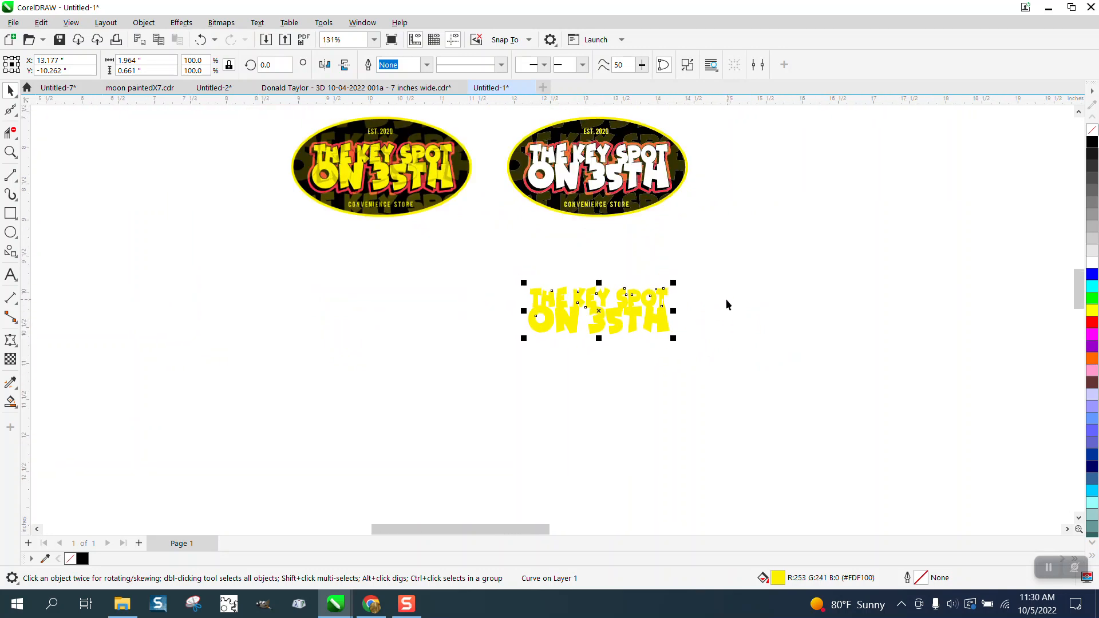
left_click(10, 151)
left_click_drag(645, 275, 745, 352)
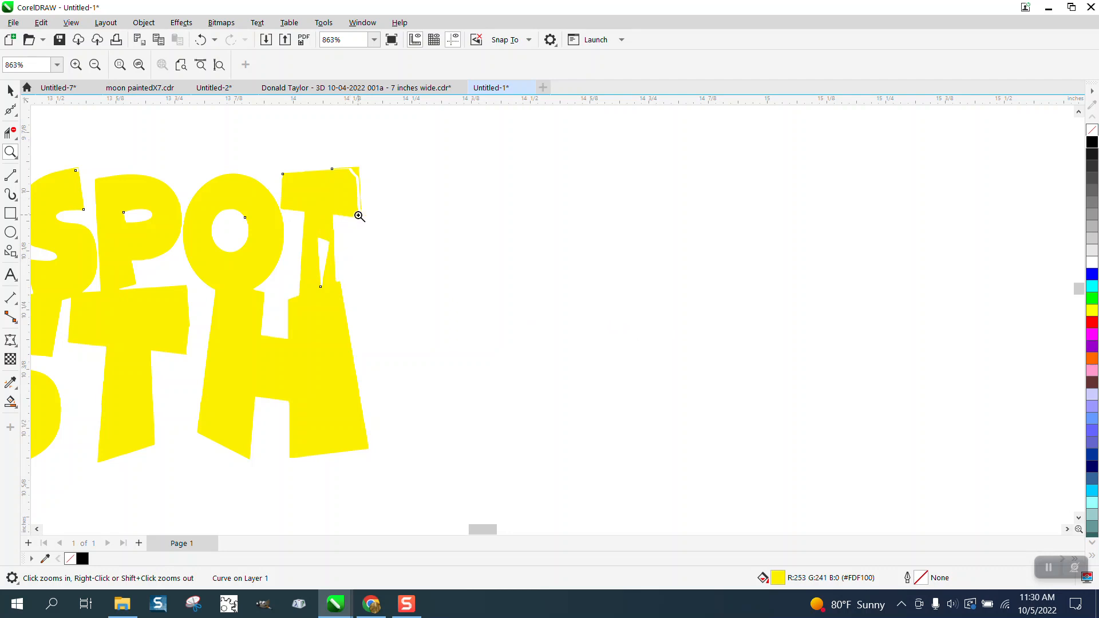
scroll(452, 221, "down", 3)
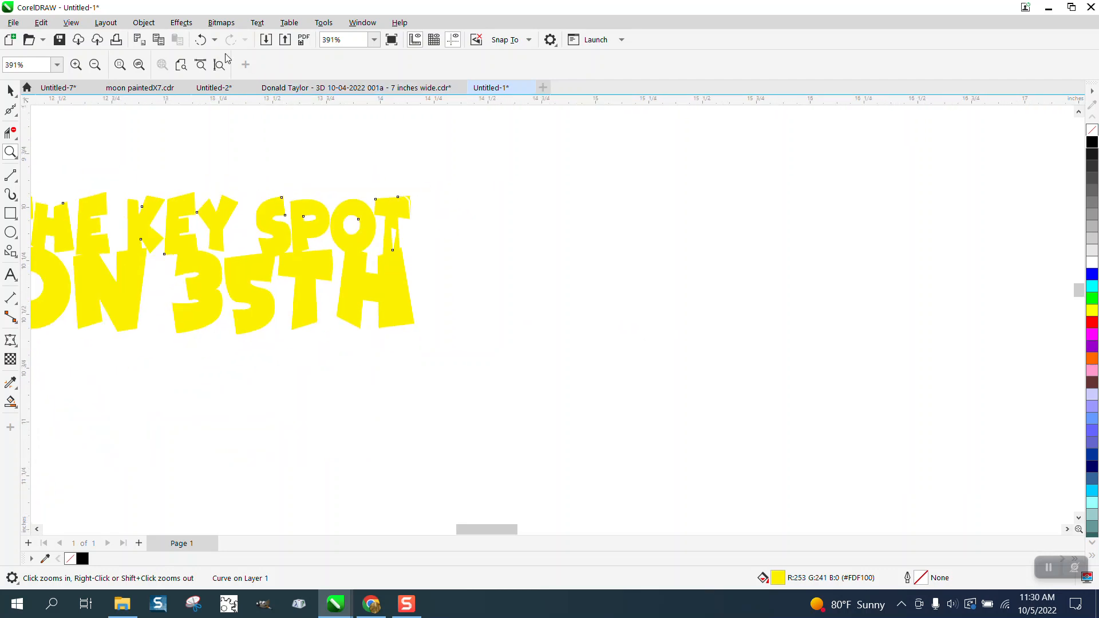
left_click(201, 41)
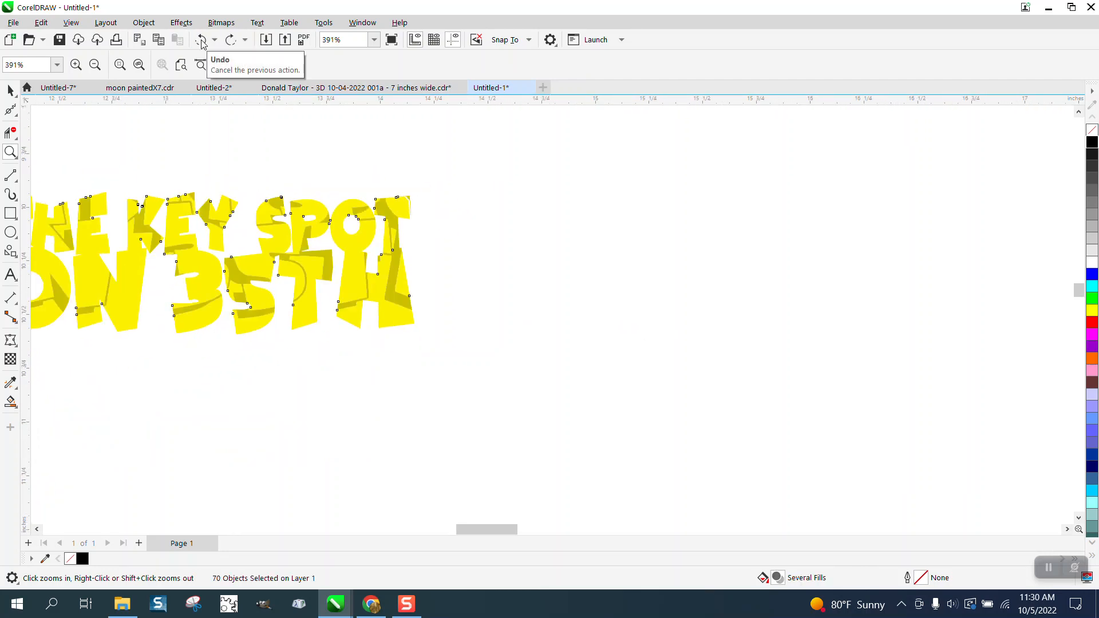
Step: Select all the yellow lettering pieces below the logo again and weld them into a single curve
scroll(589, 218, "down", 1)
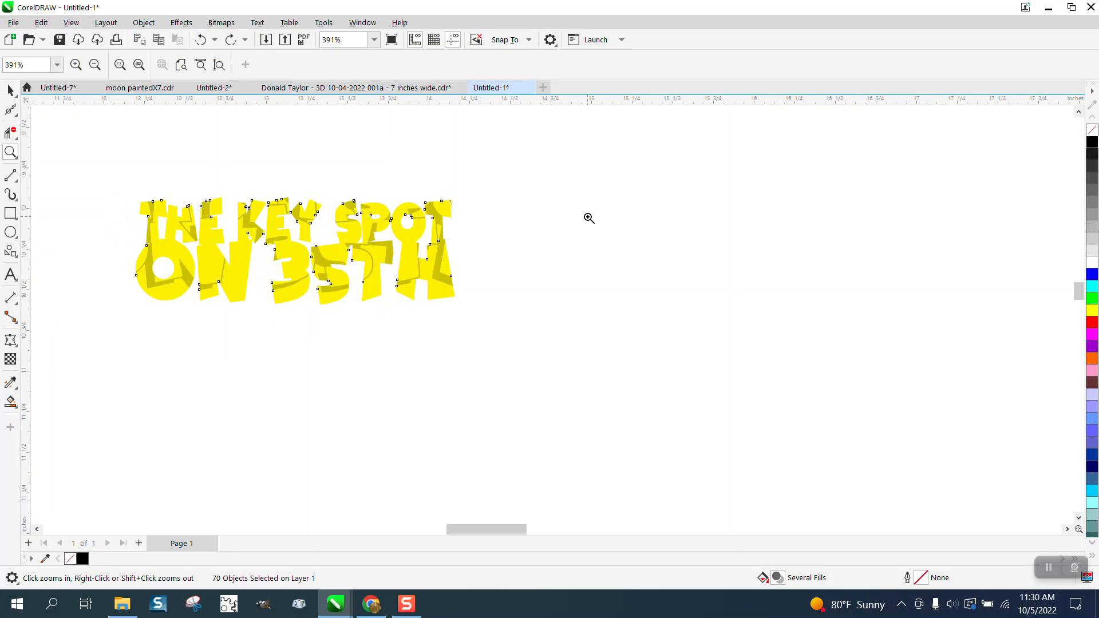
left_click(10, 90)
left_click_drag(80, 136, 573, 367)
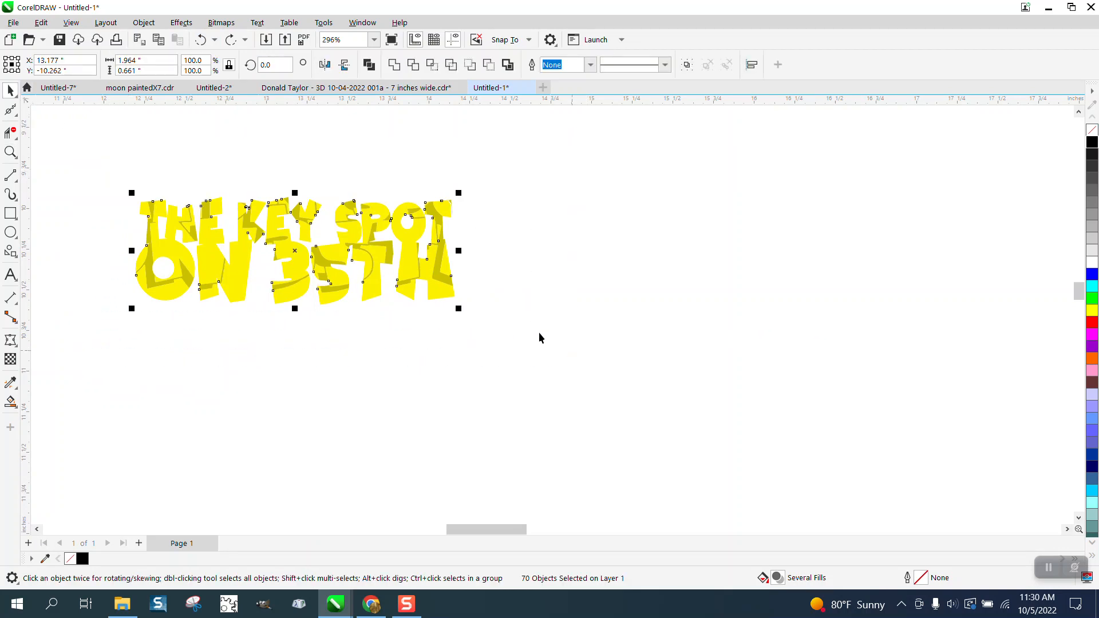
left_click(395, 65)
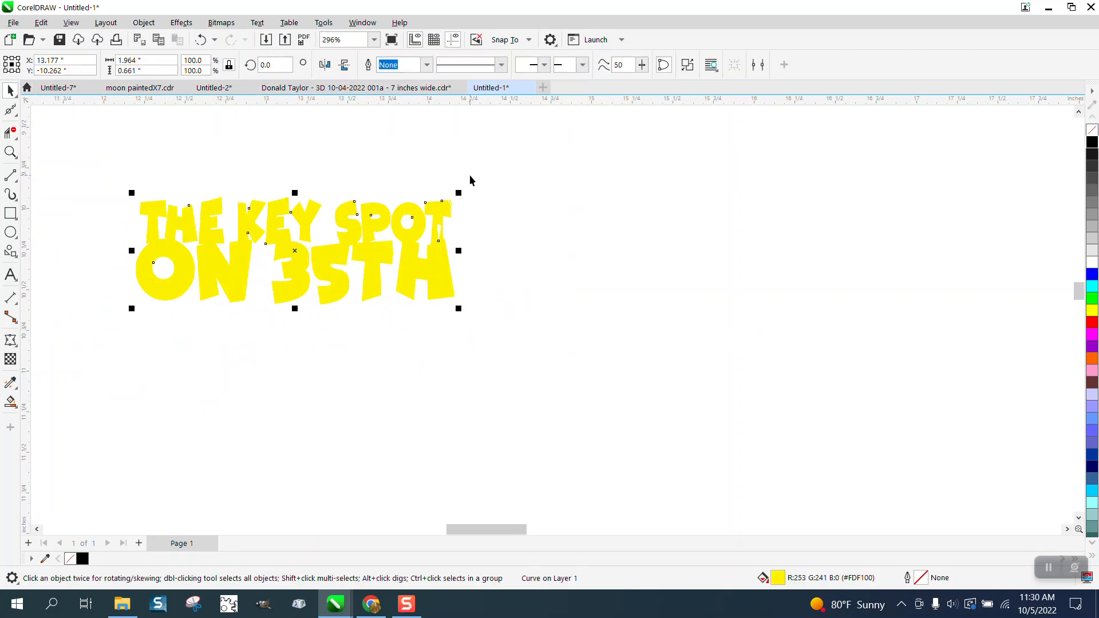
Step: Try the welded lettering with no fill and a black outline, and undo both changes
left_click(470, 177)
left_click(443, 208)
left_click(1092, 131)
right_click(1093, 143)
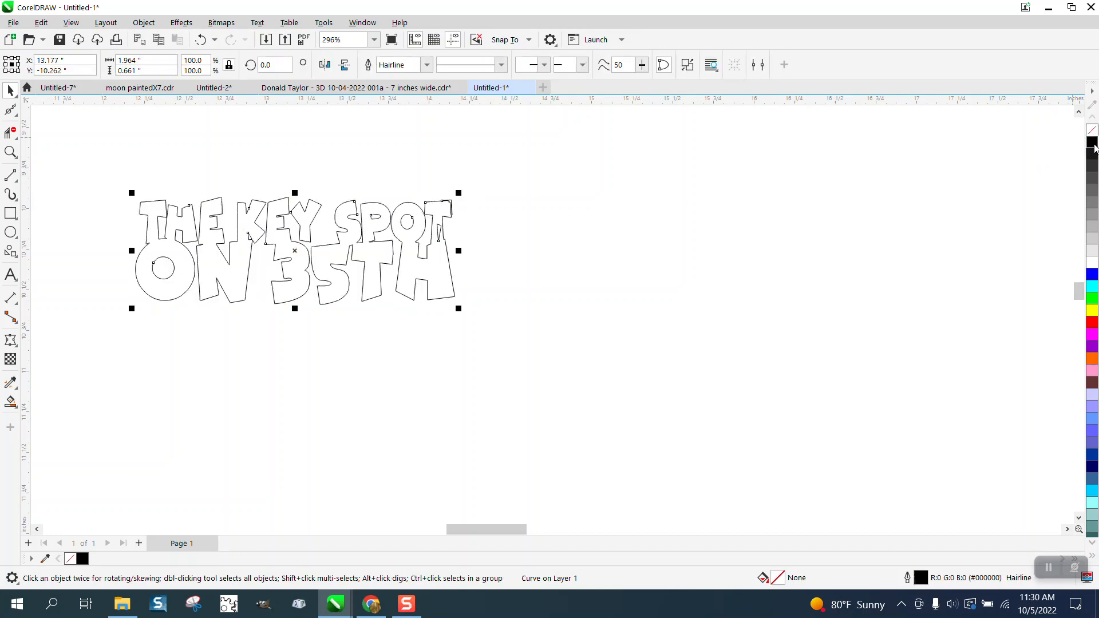
left_click(208, 42)
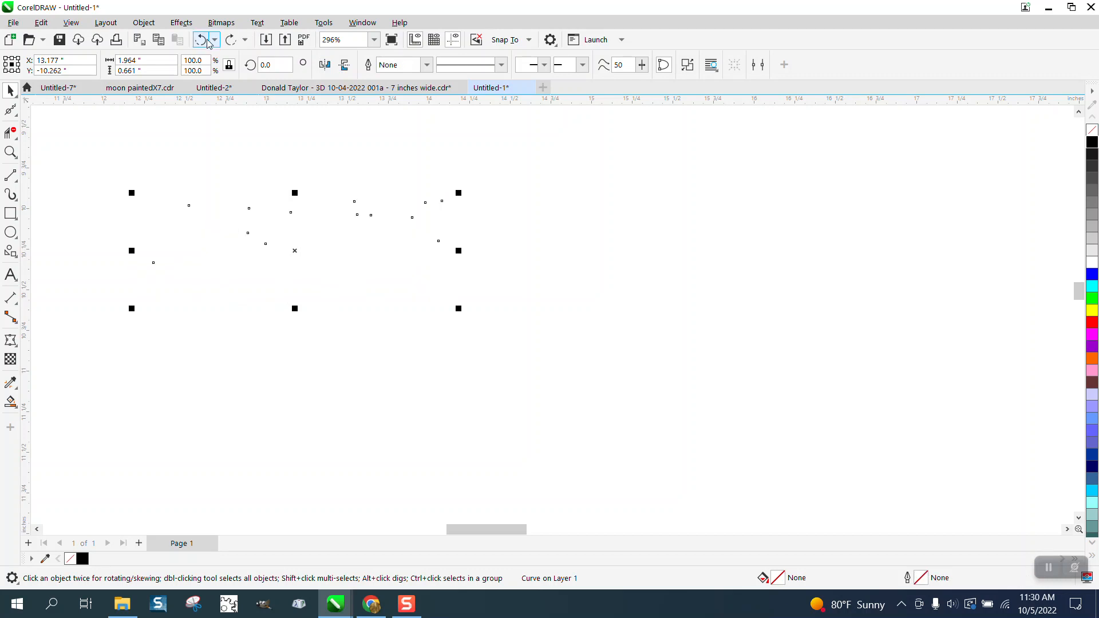
left_click(207, 44)
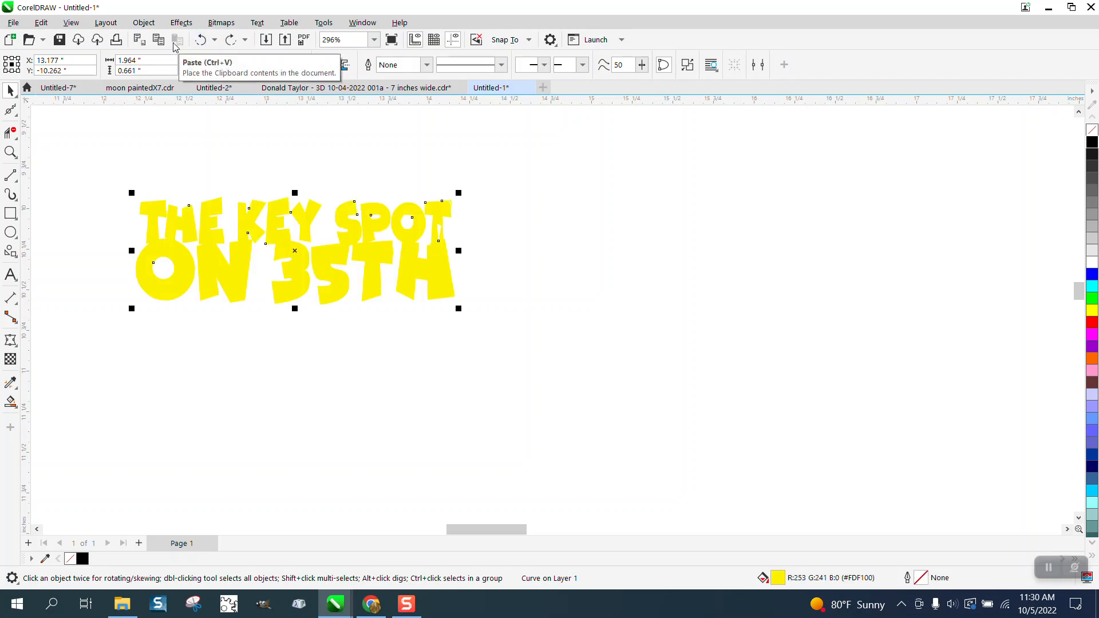
Step: Duplicate the welded lettering 2 inches to the right and give the original no fill and a black hairline outline
key("ctrl+d")
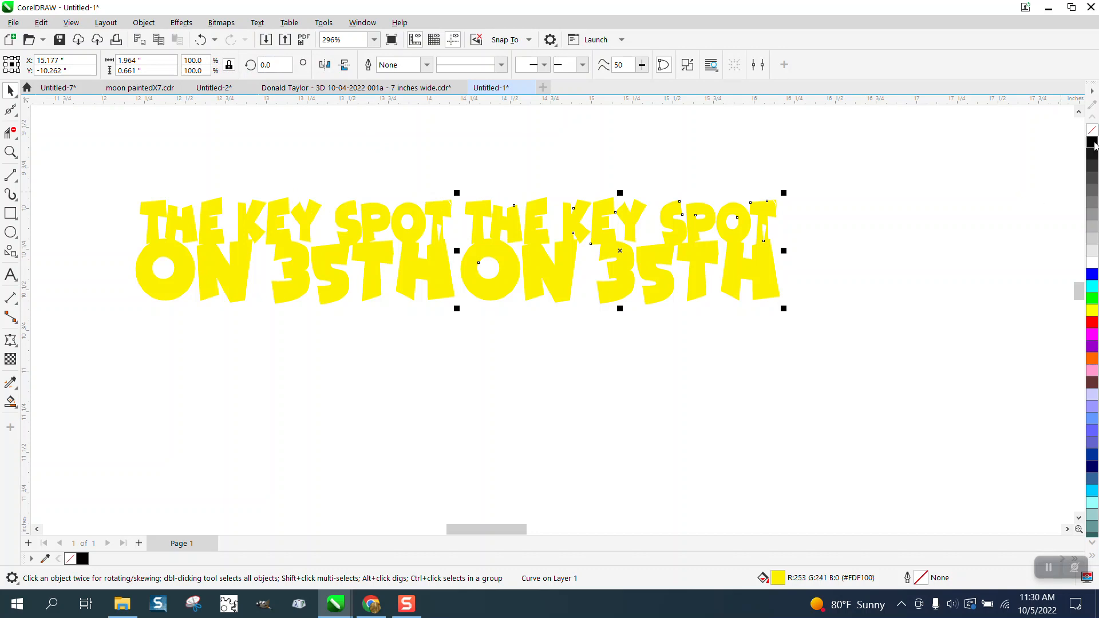
left_click(442, 248)
left_click(1092, 130)
right_click(1092, 142)
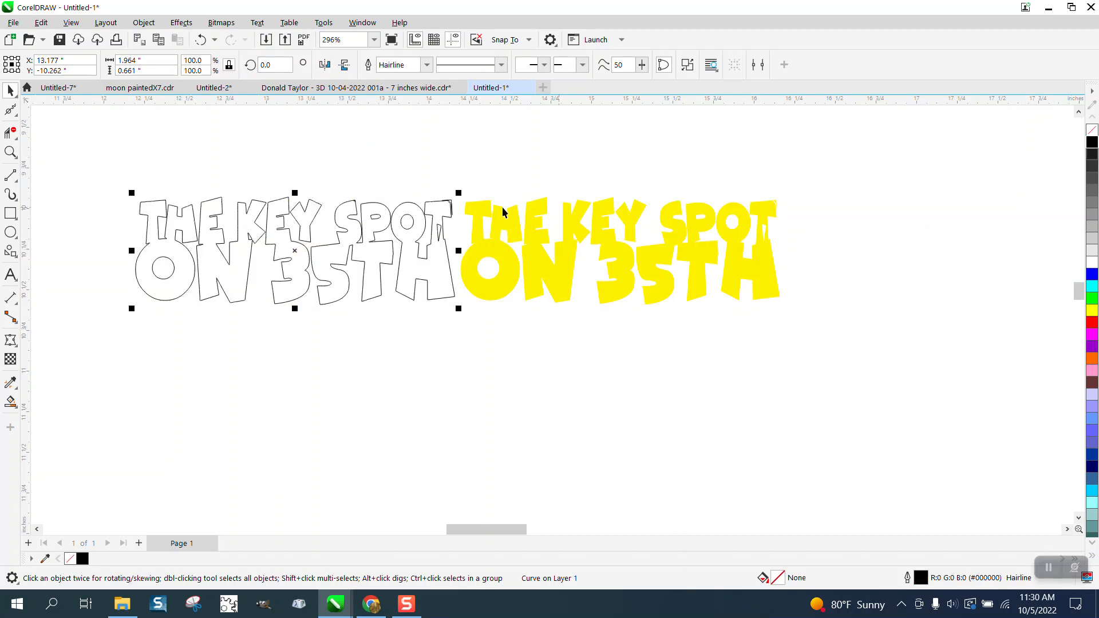
Step: Delete the stray narrow triangle inside the stem of the outlined T in SPOT with Virtual Segment Delete
left_click(11, 151)
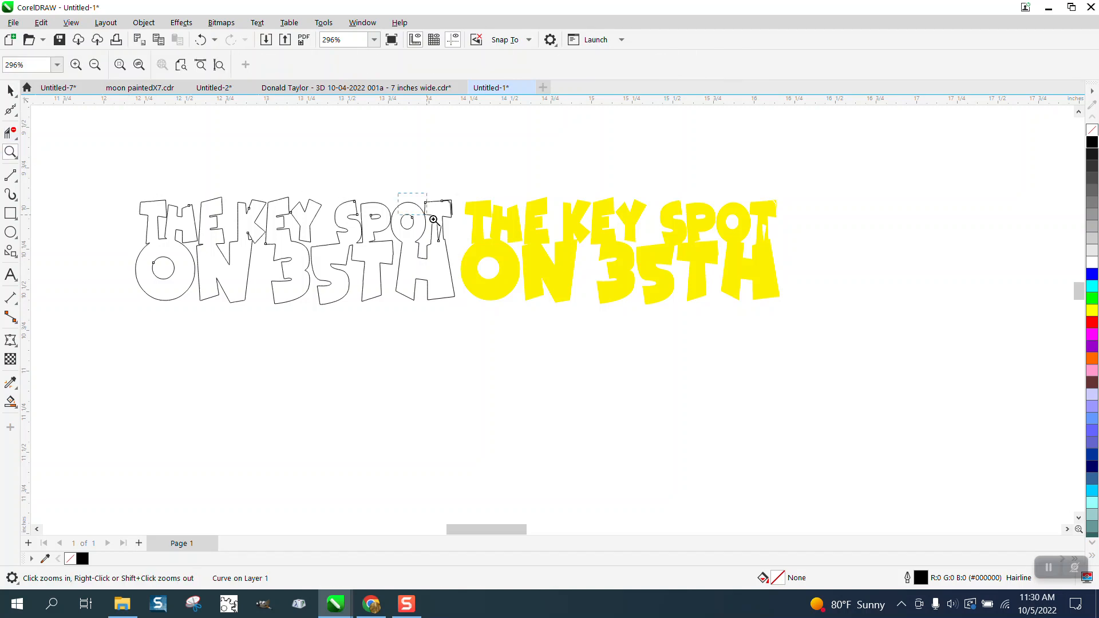
left_click_drag(434, 219, 505, 273)
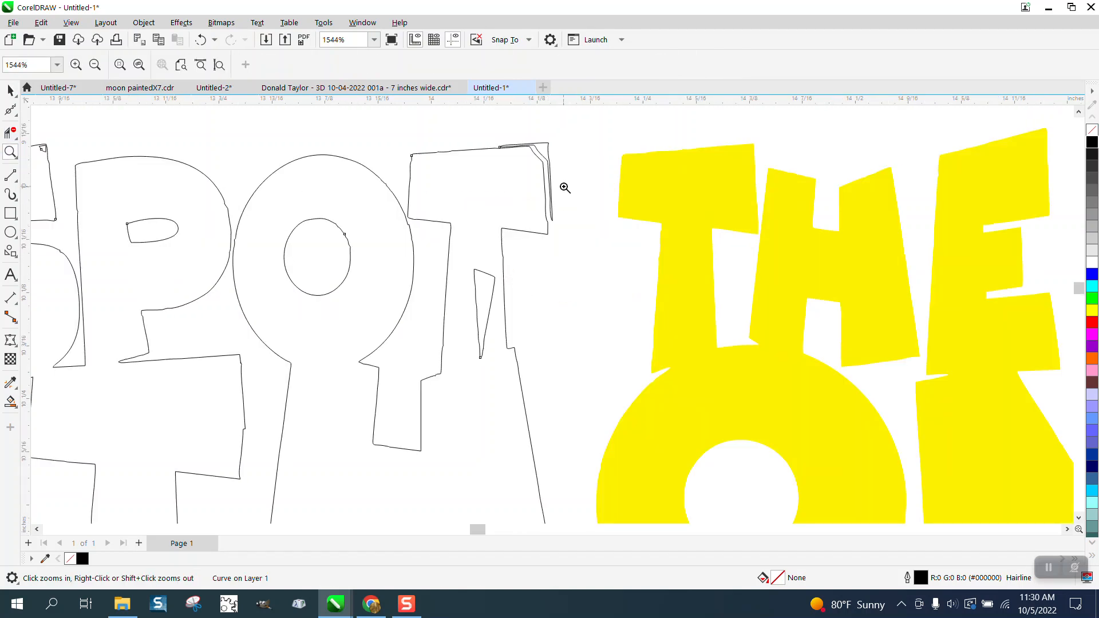
left_click(10, 133)
left_click(487, 302)
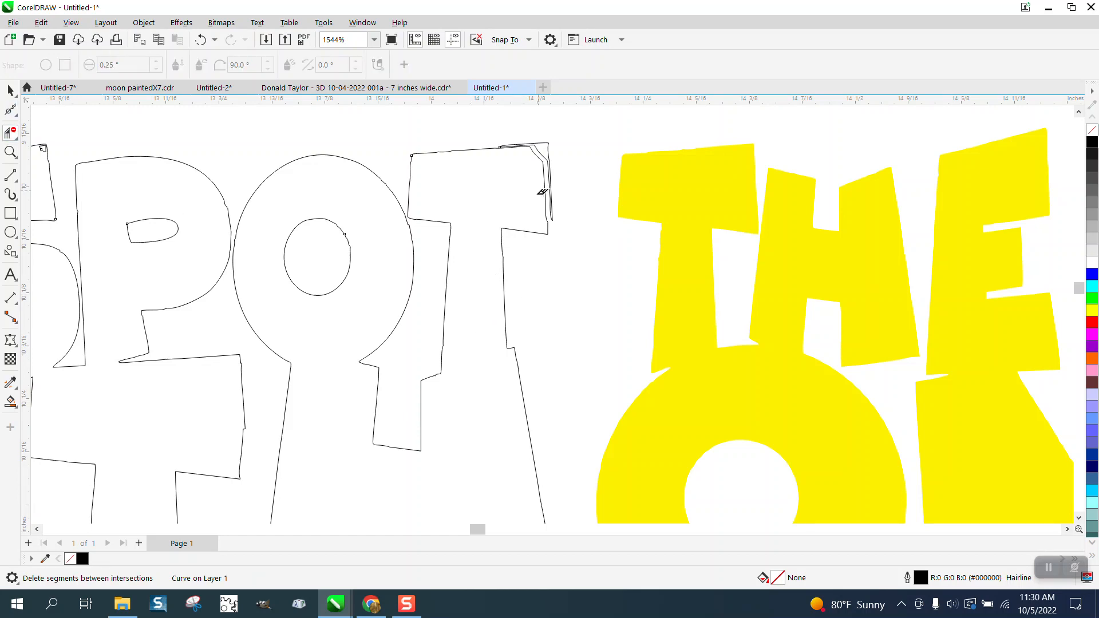
Step: Compare the T in SPOT with the original logo and delete the stray sliver around its upper-right corner with Virtual Segment Delete
scroll(544, 188, "down", 4)
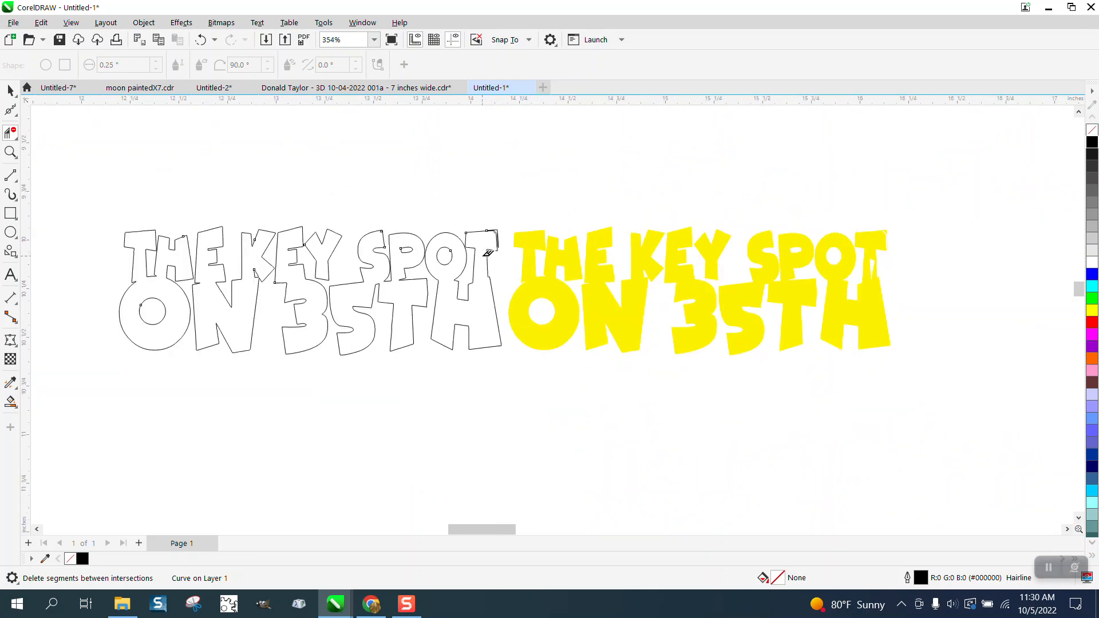
scroll(487, 252, "down", 3)
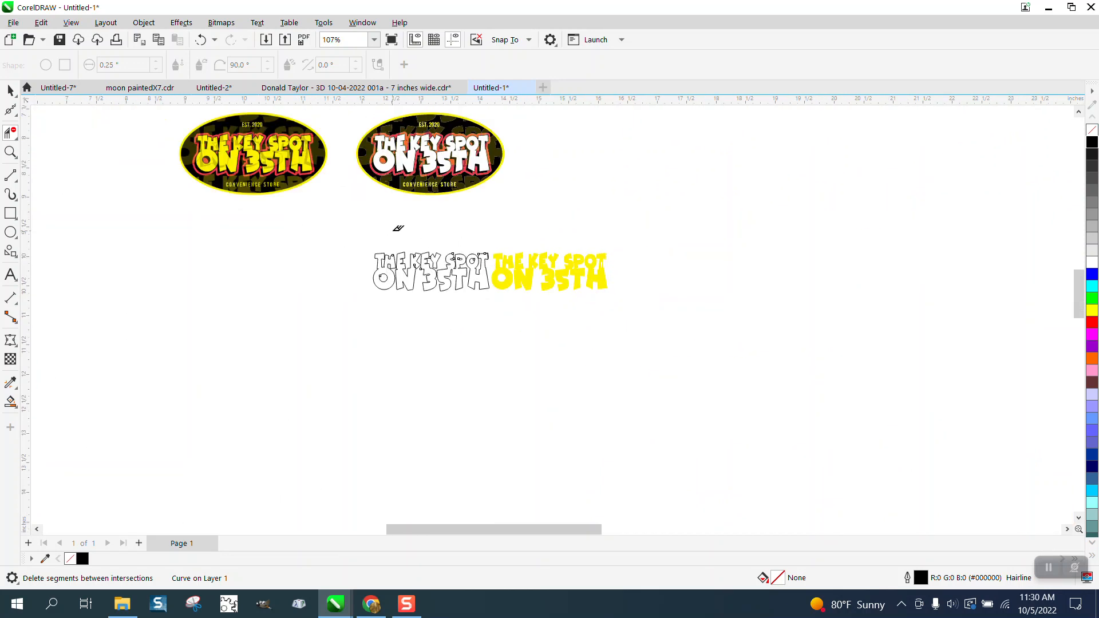
left_click(10, 152)
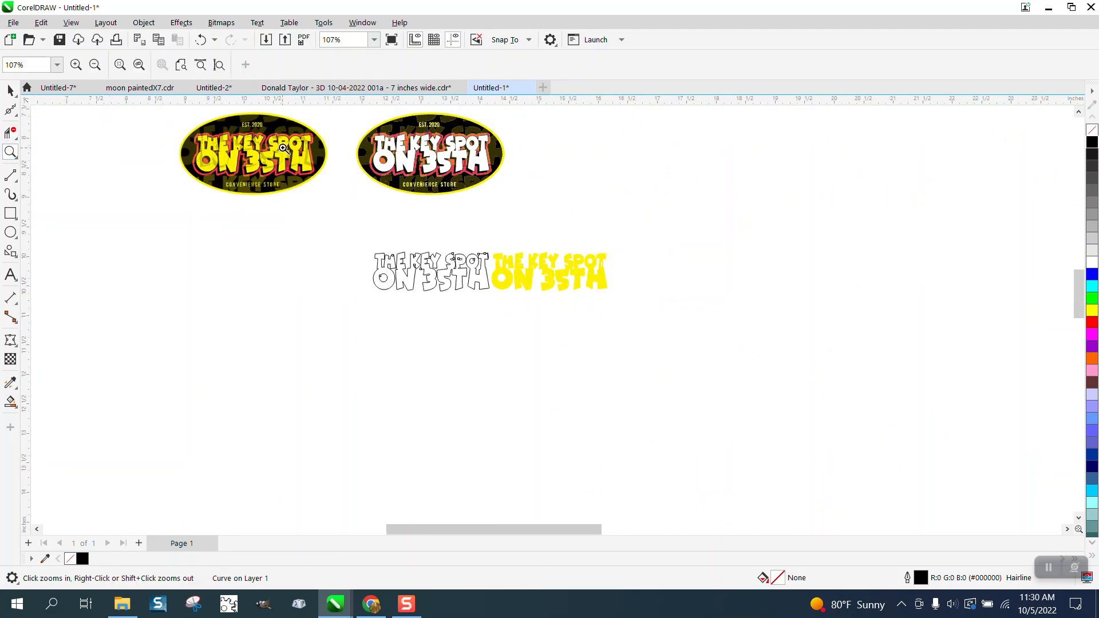
left_click_drag(300, 123, 364, 167)
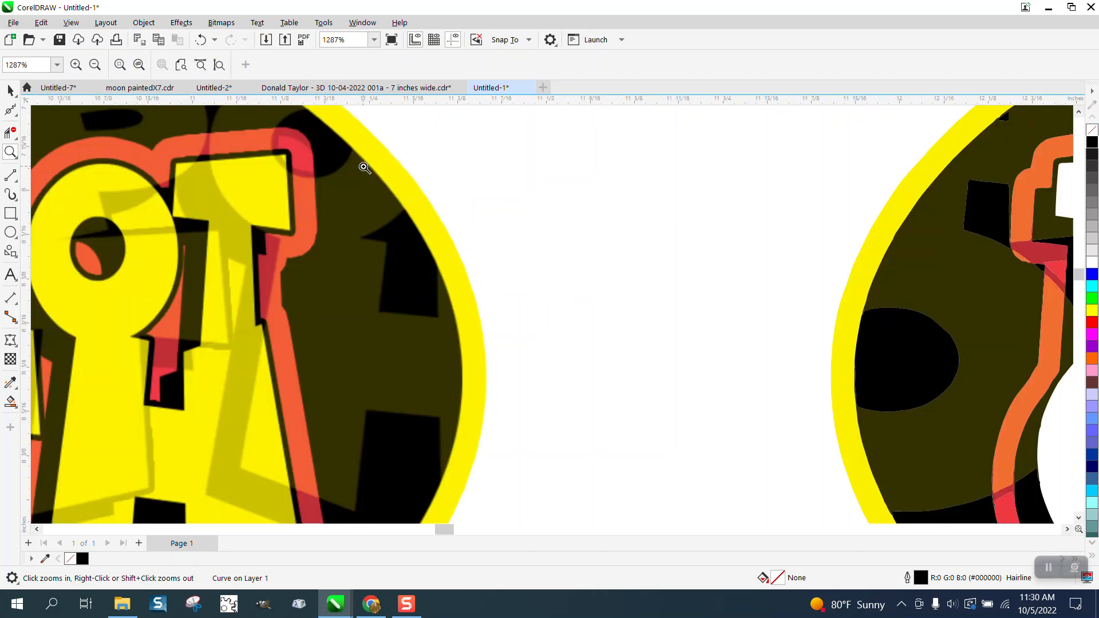
scroll(489, 262, "down", 6)
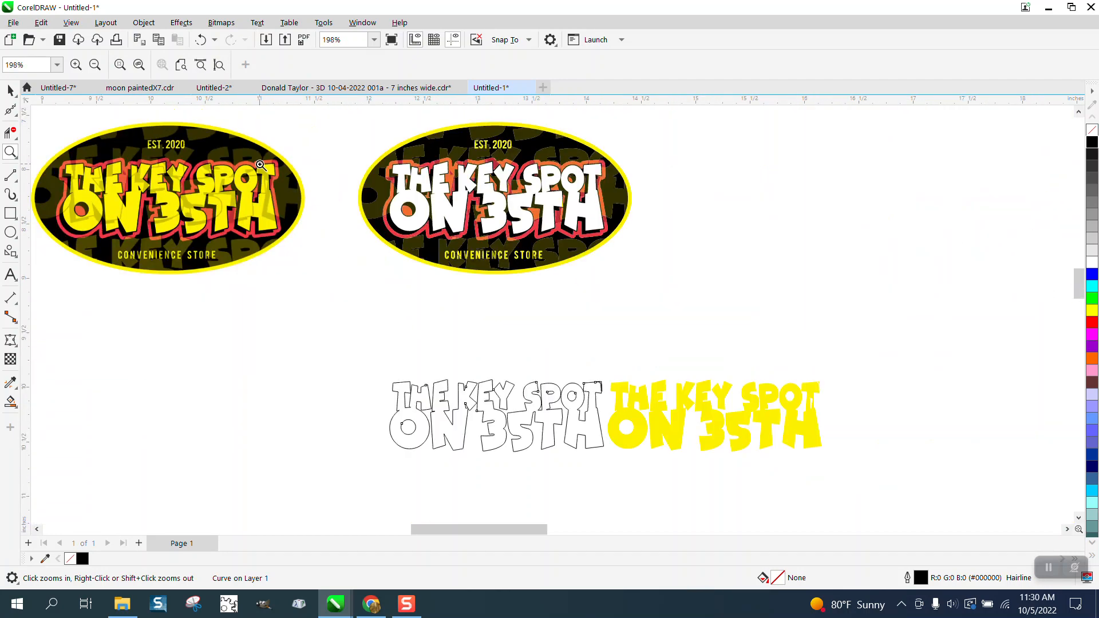
scroll(472, 311, "up", 6)
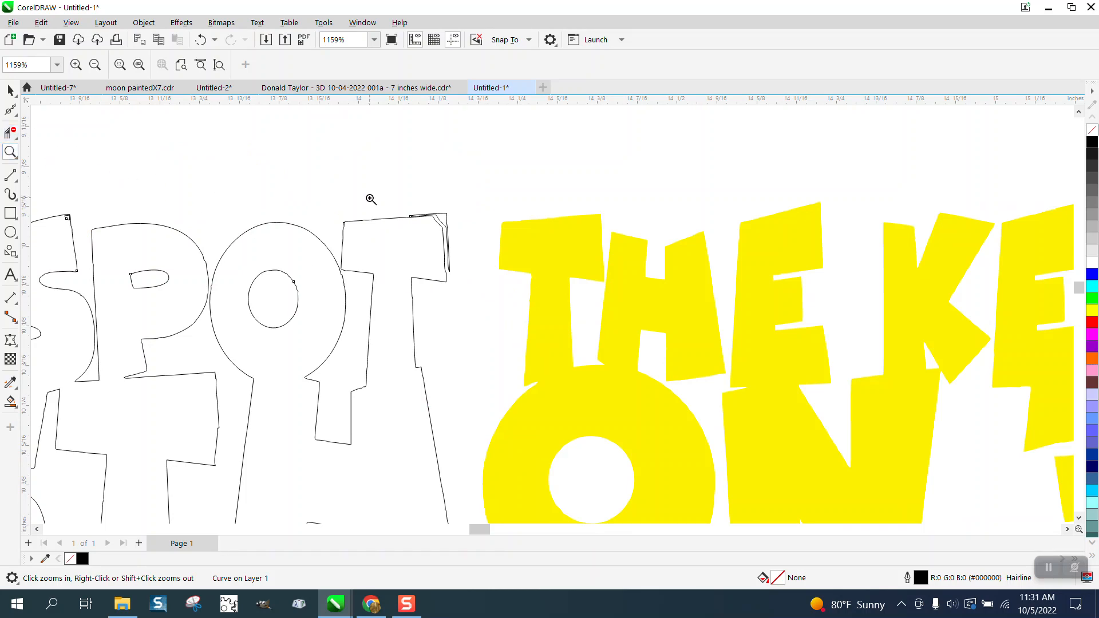
left_click_drag(458, 266, 458, 267)
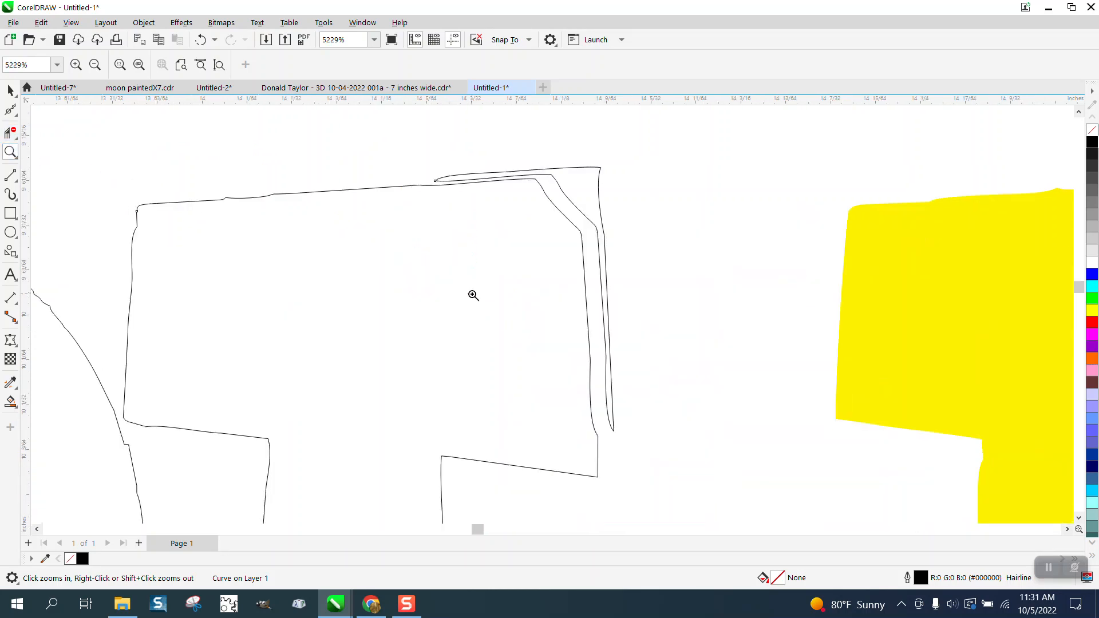
left_click(17, 132)
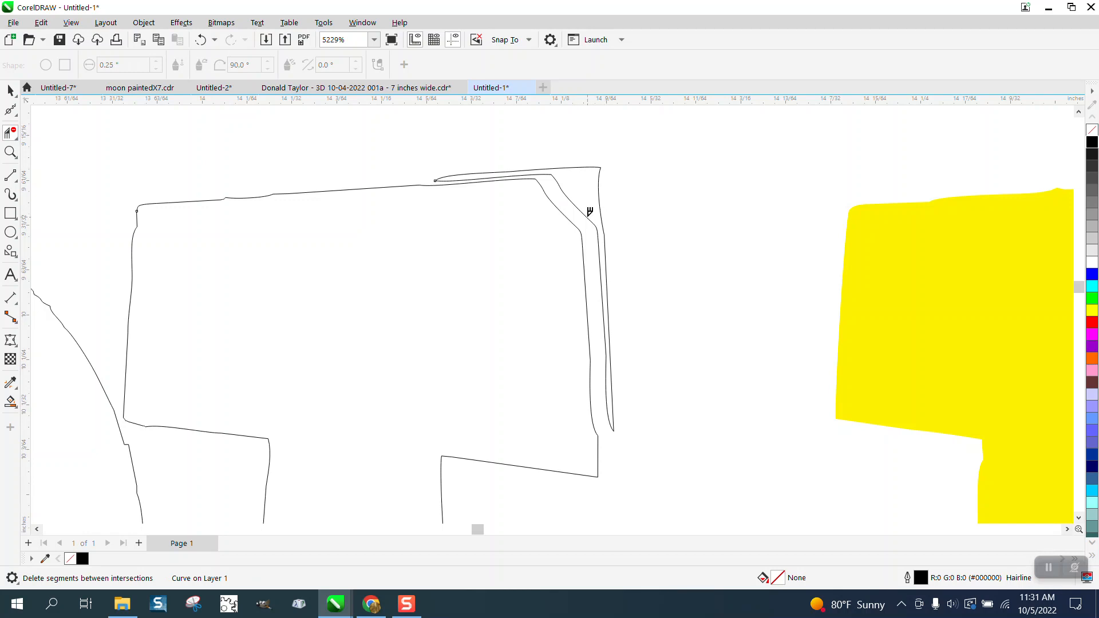
left_click_drag(590, 211, 645, 211)
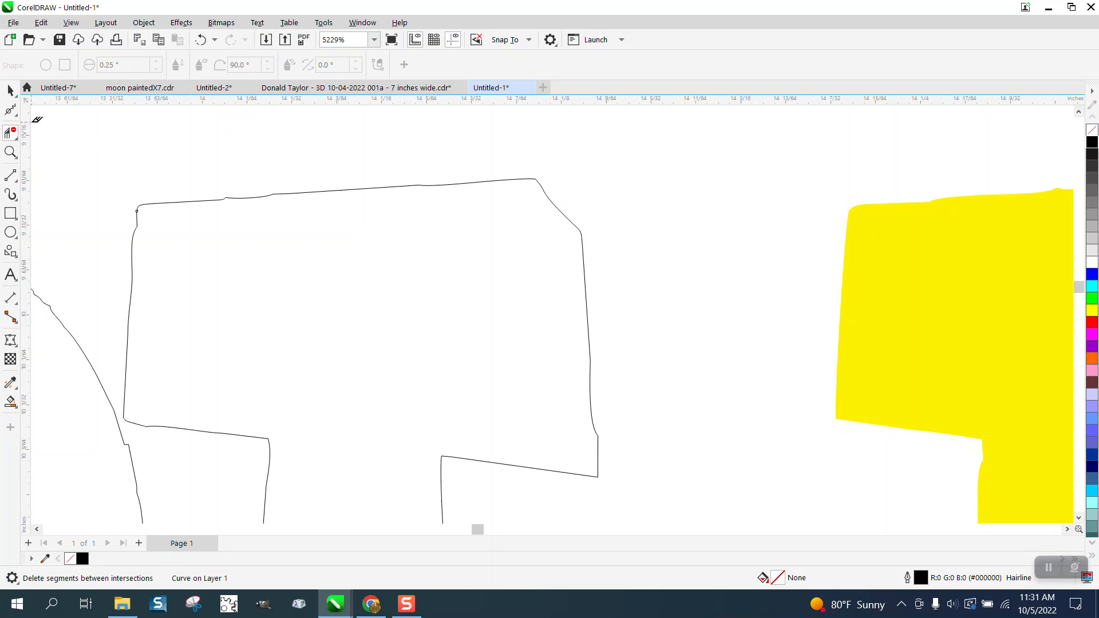
Step: Delete the surplus nodes along the right edge of the T's crossbar in SPOT with the Shape tool
left_click(11, 110)
left_click(16, 114)
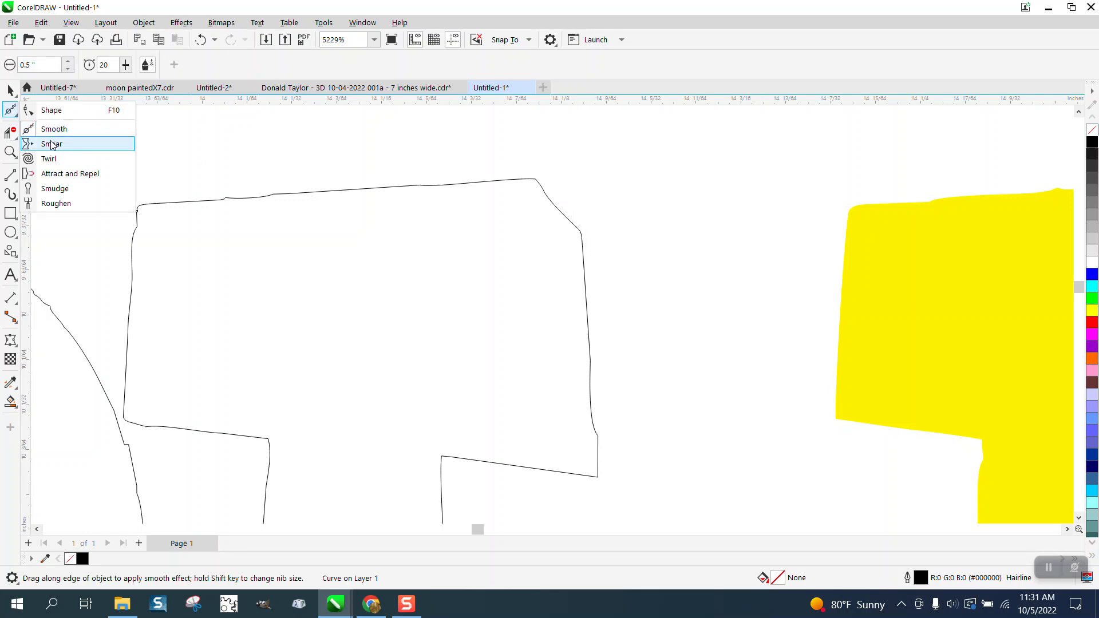
left_click(51, 143)
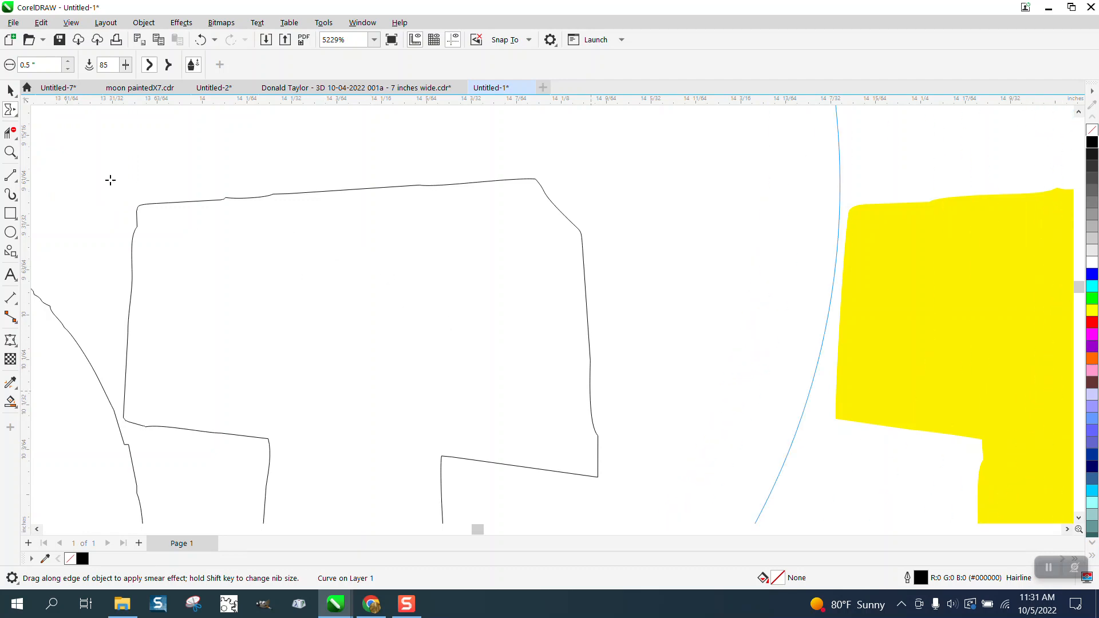
left_click(16, 117)
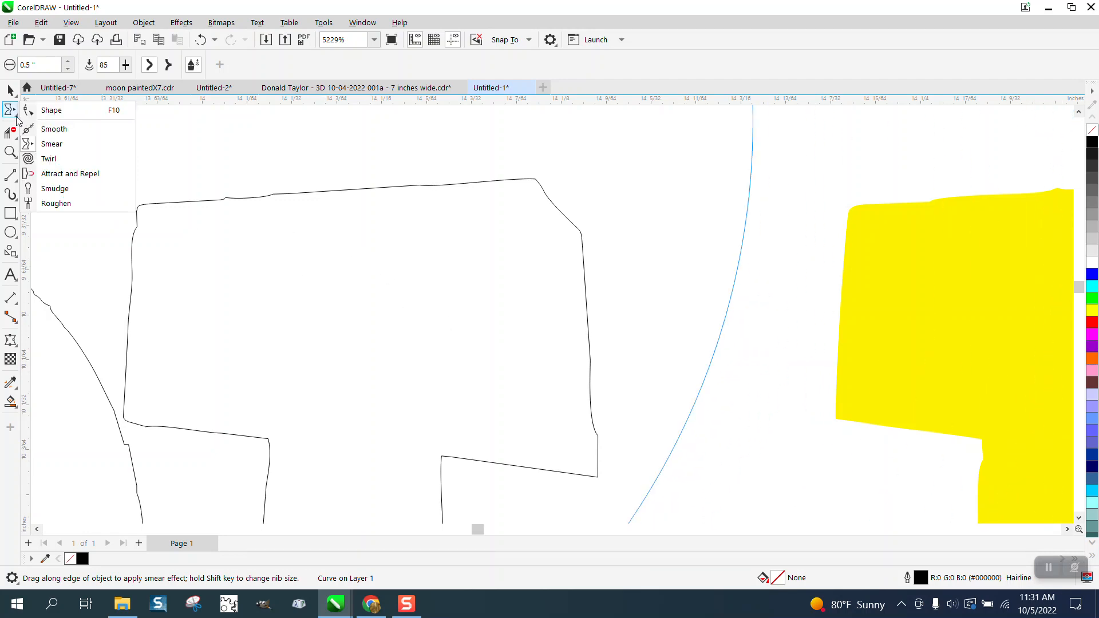
left_click(47, 109)
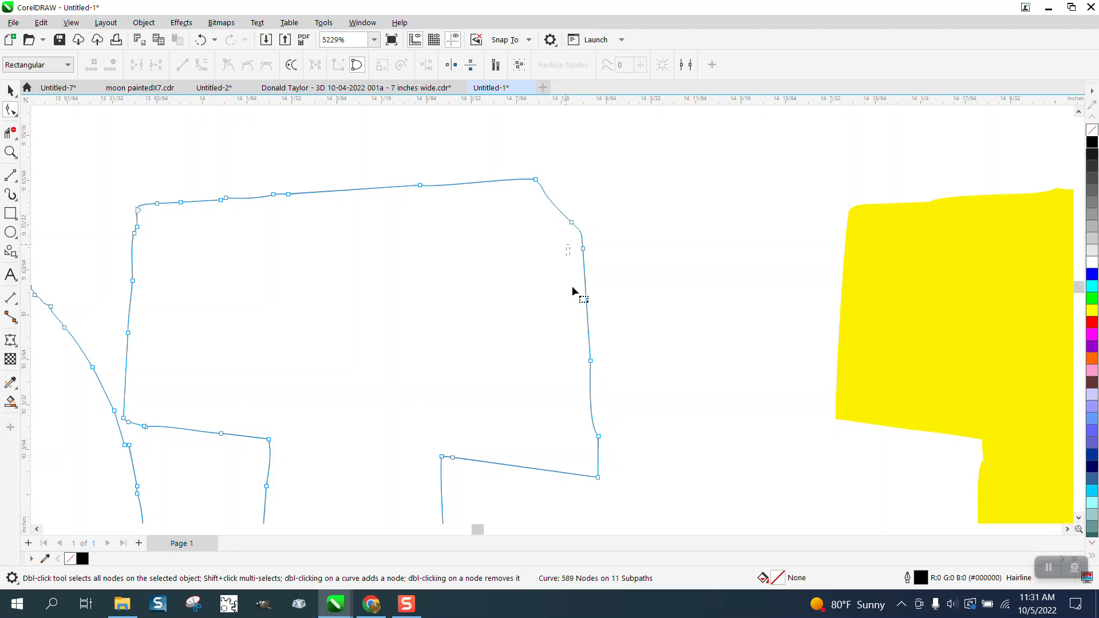
left_click_drag(640, 458, 641, 457)
key("Delete")
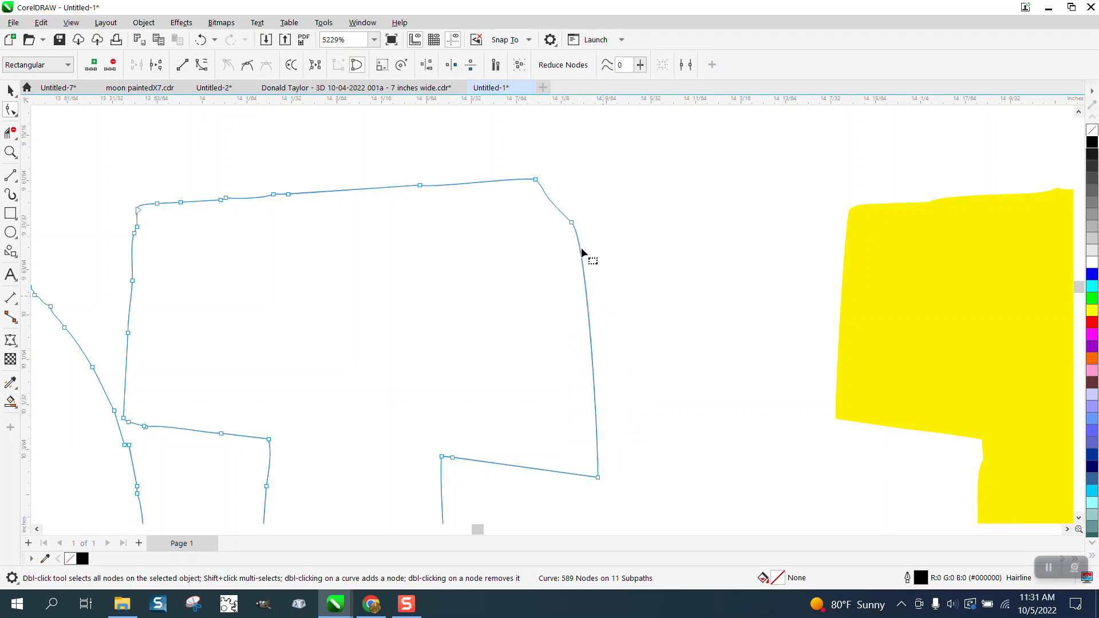
Step: Square off the T's cut upper-right corner by moving its node outward, deleting the neighbouring node and adjusting the curve handle
left_click_drag(573, 224, 588, 189)
left_click_drag(520, 166, 546, 190)
key("Delete")
left_click(588, 188)
left_click_drag(563, 164, 561, 180)
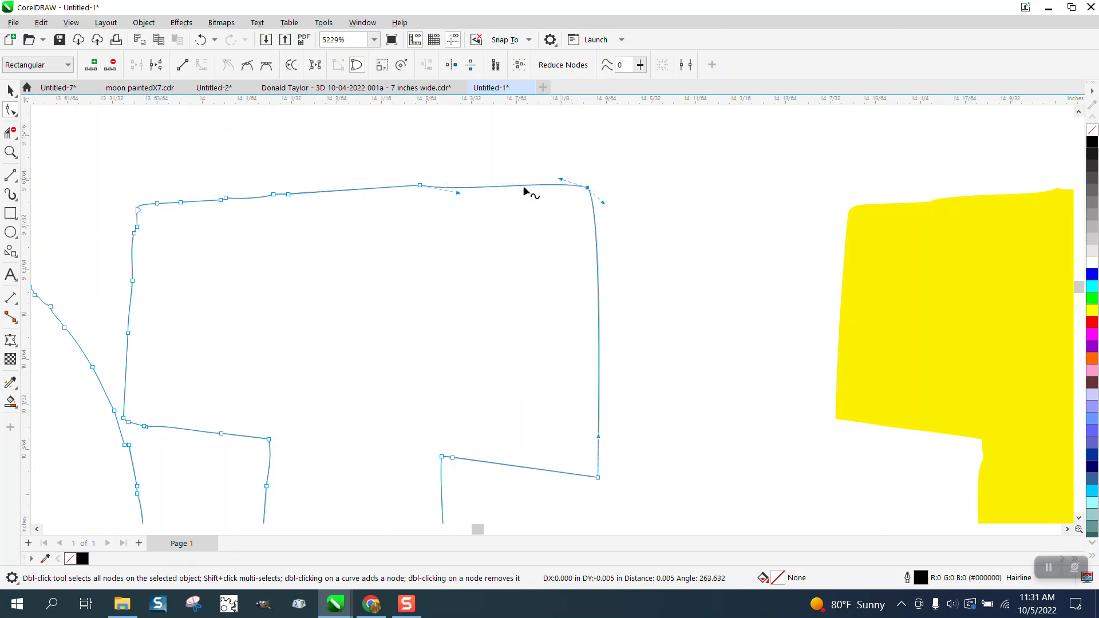
scroll(415, 201, "down", 5)
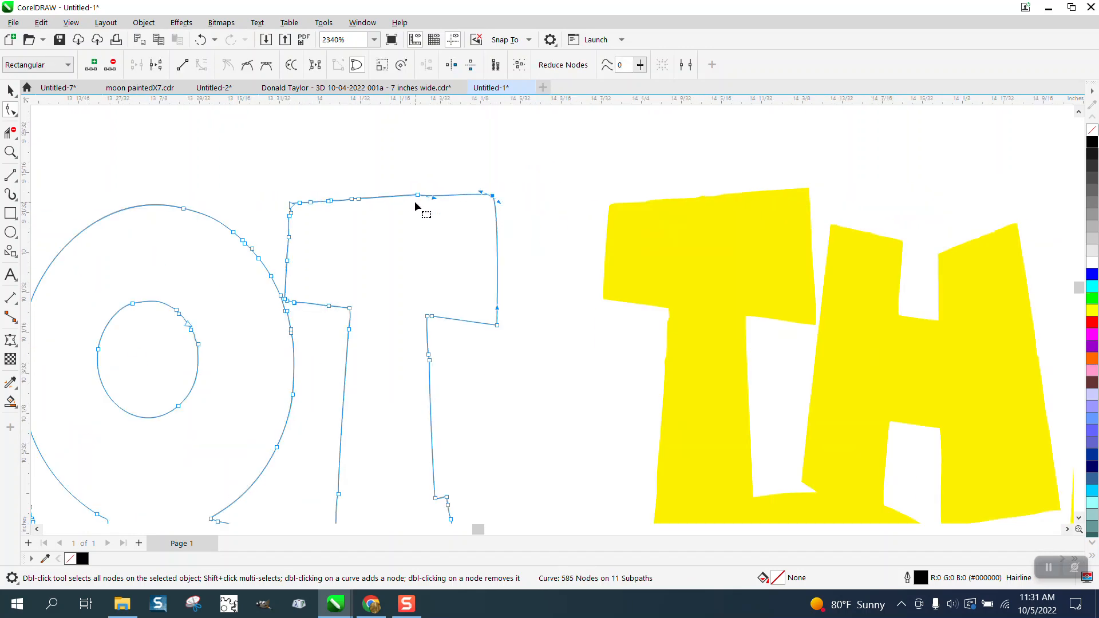
Step: Fill the outlined lettering with the yellow sampled from the original lettering using the Color Eyedropper
scroll(418, 211, "down", 3)
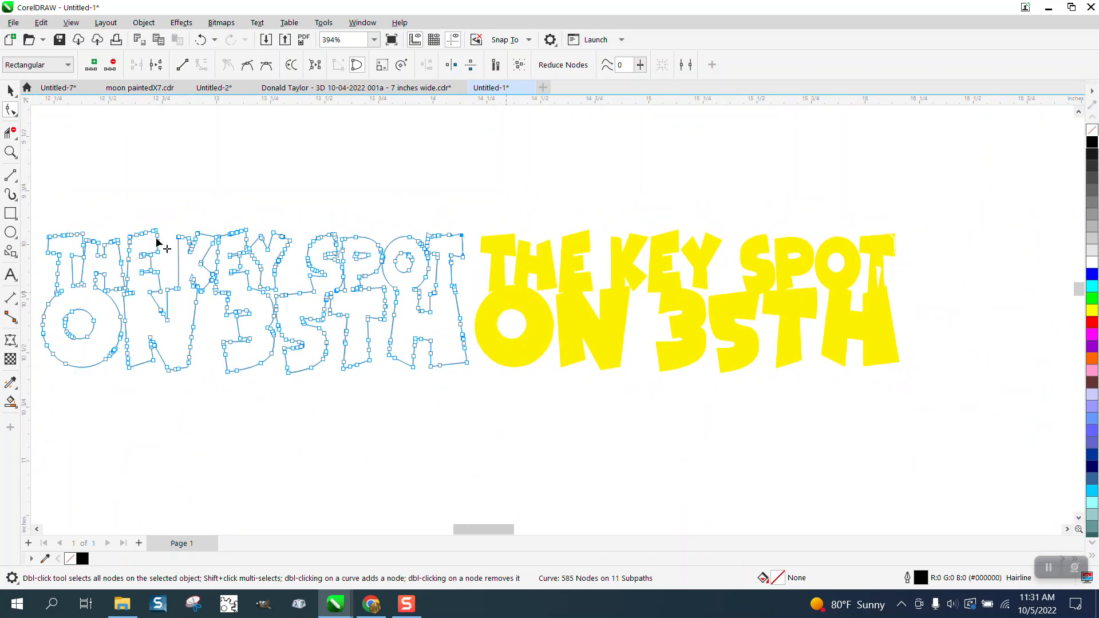
key("space")
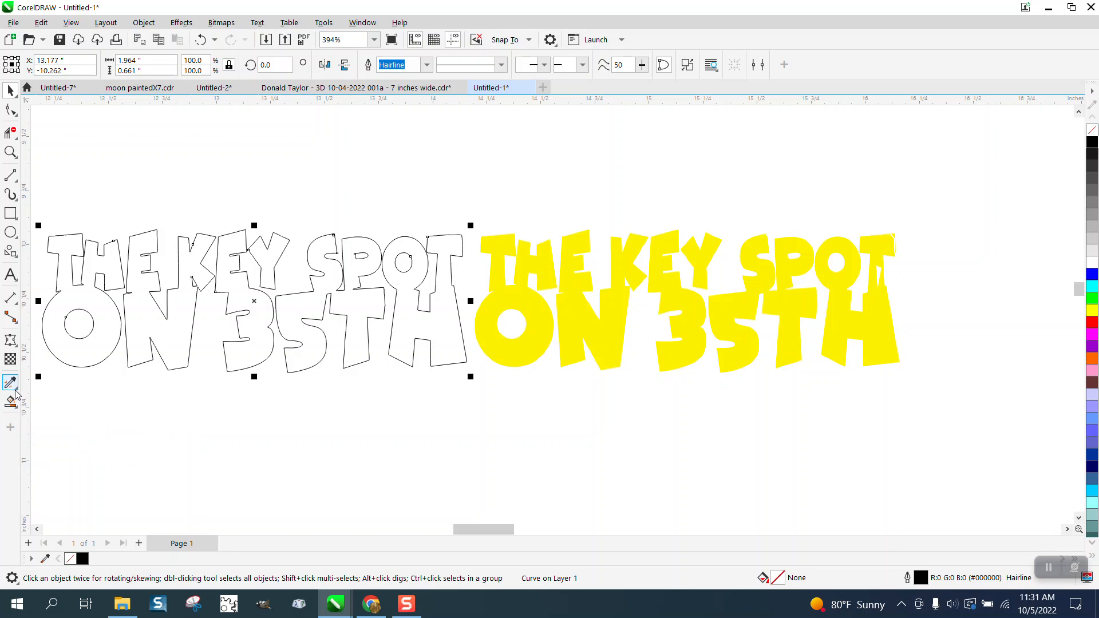
left_click(15, 390)
left_click(69, 383)
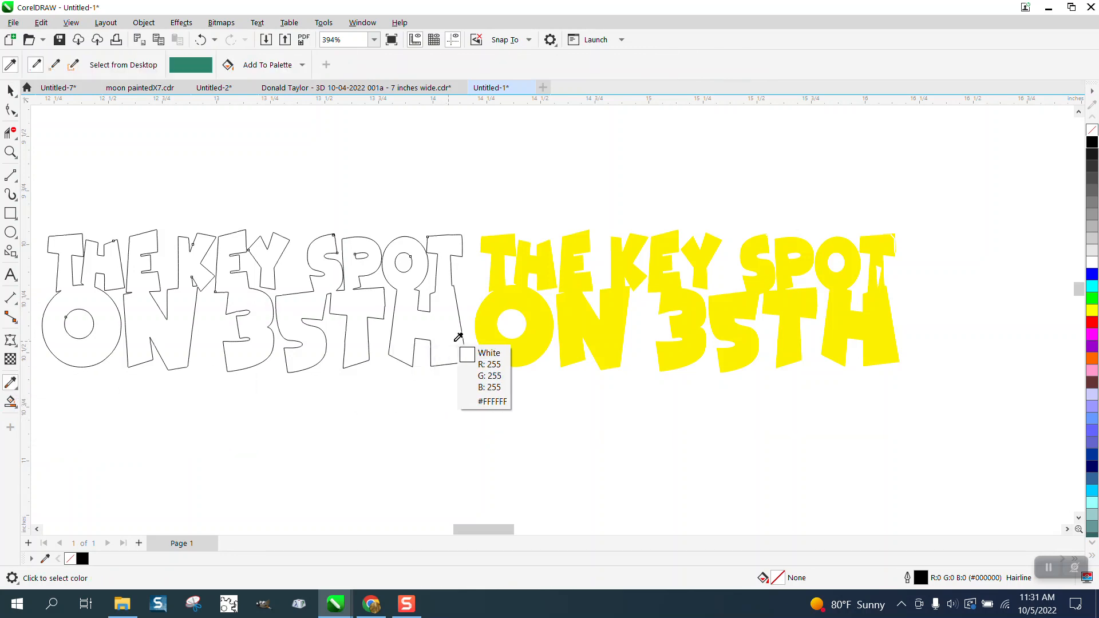
left_click(491, 344)
left_click(446, 328)
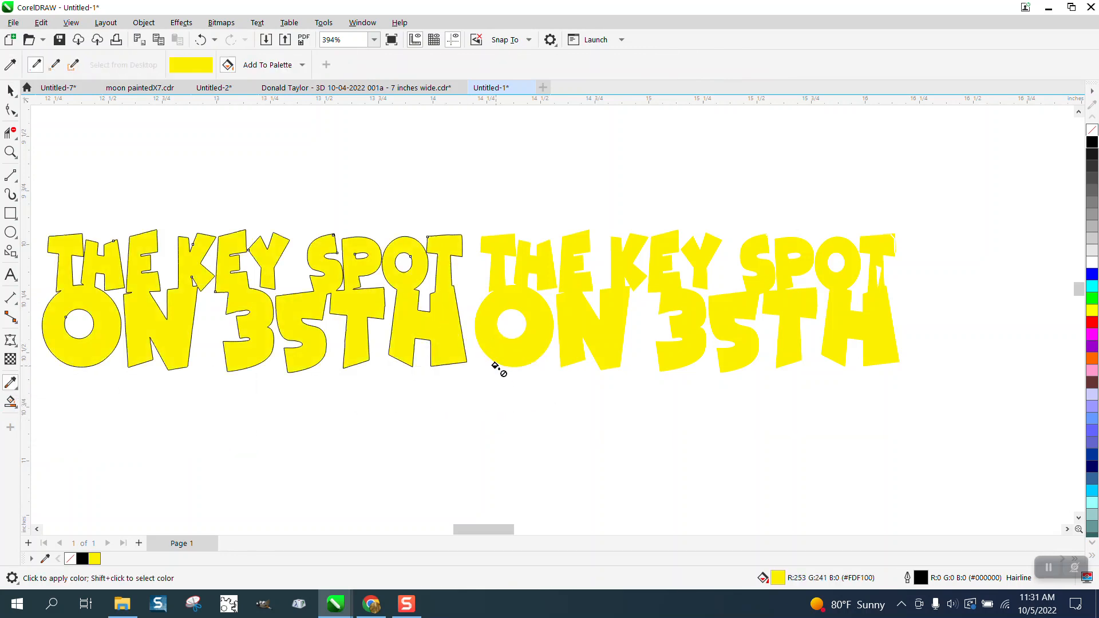
Step: Remove the outline from the rebuilt yellow lettering and nudge it up 2 inches onto the second logo
left_click(11, 90)
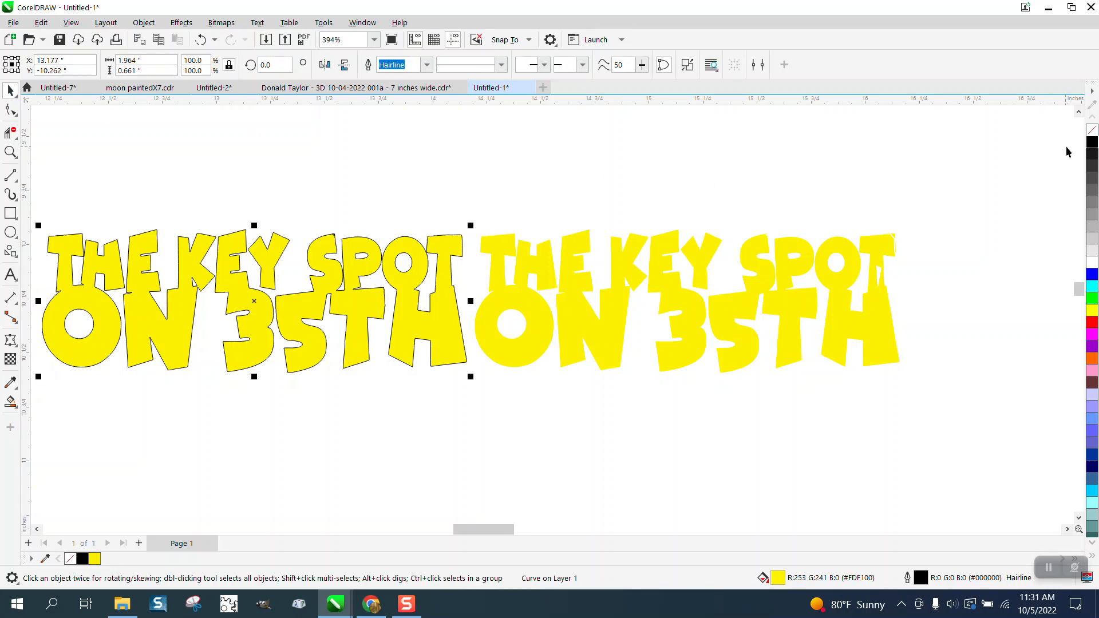
right_click(1093, 132)
scroll(781, 429, "down", 3)
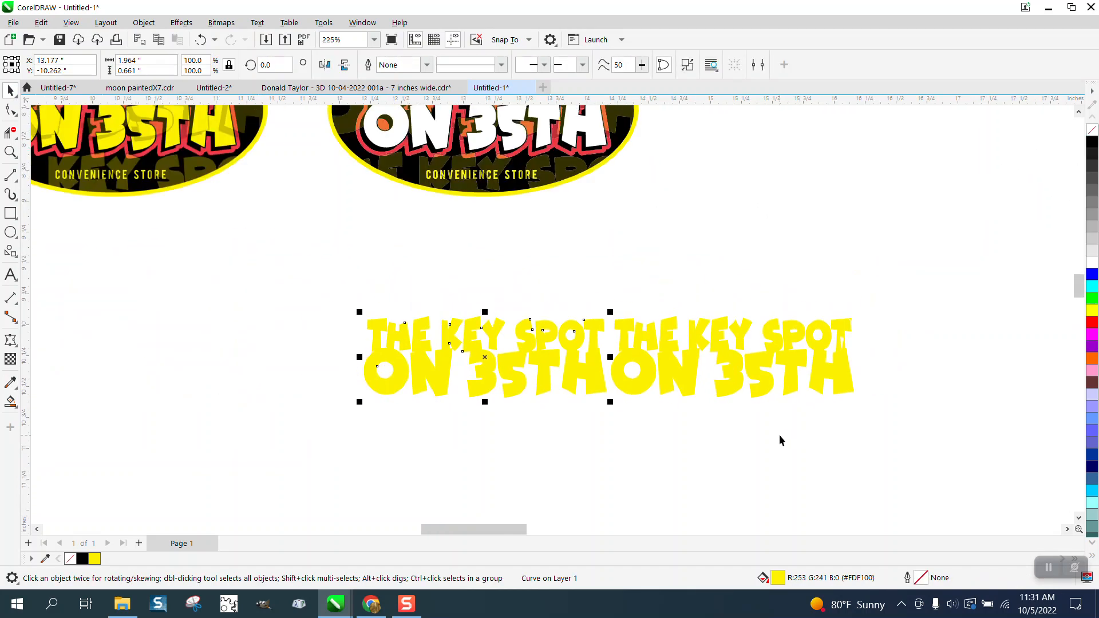
key("Up")
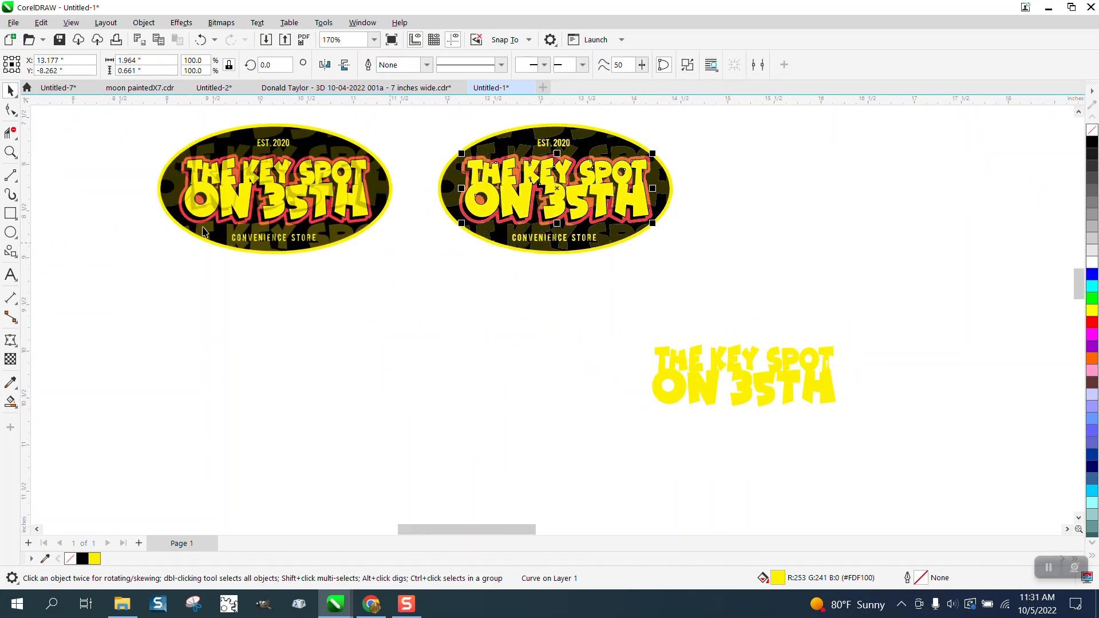
Step: Reshape the upper-right corner of the T in SPOT by moving its node and curve handle to cover the white gap
left_click(10, 151)
left_click_drag(549, 151, 733, 268)
left_click_drag(556, 140, 668, 206)
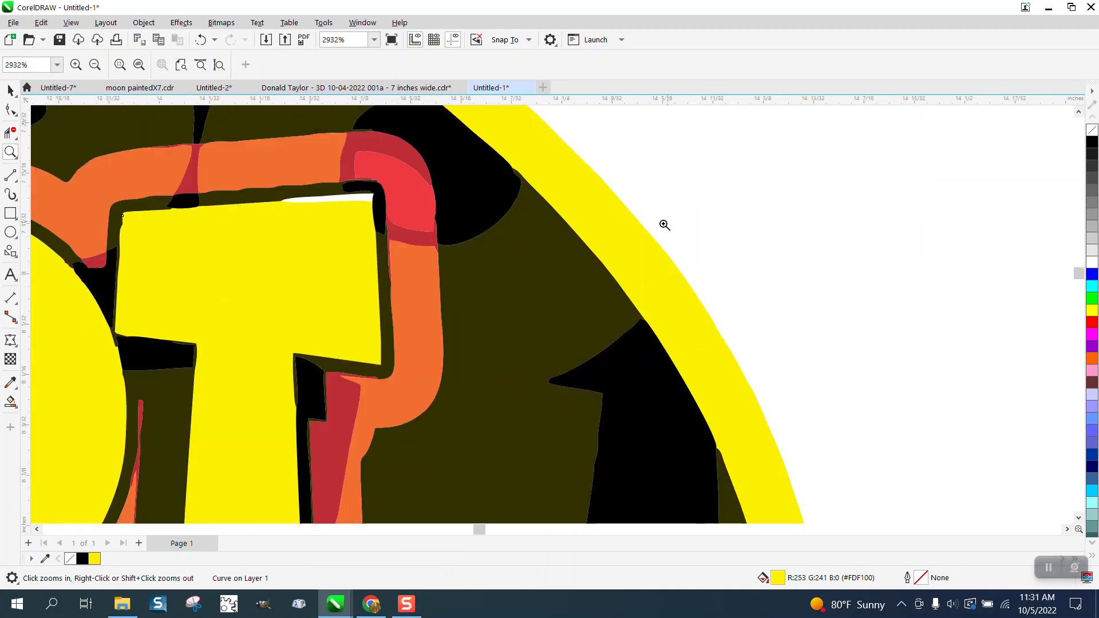
left_click(11, 109)
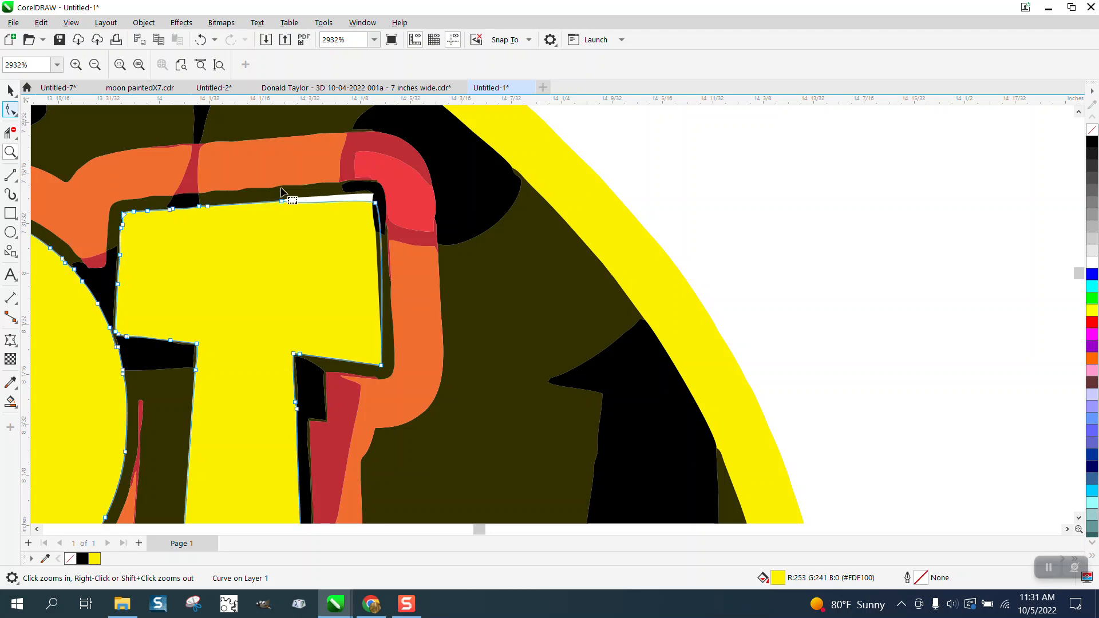
left_click_drag(375, 202, 371, 192)
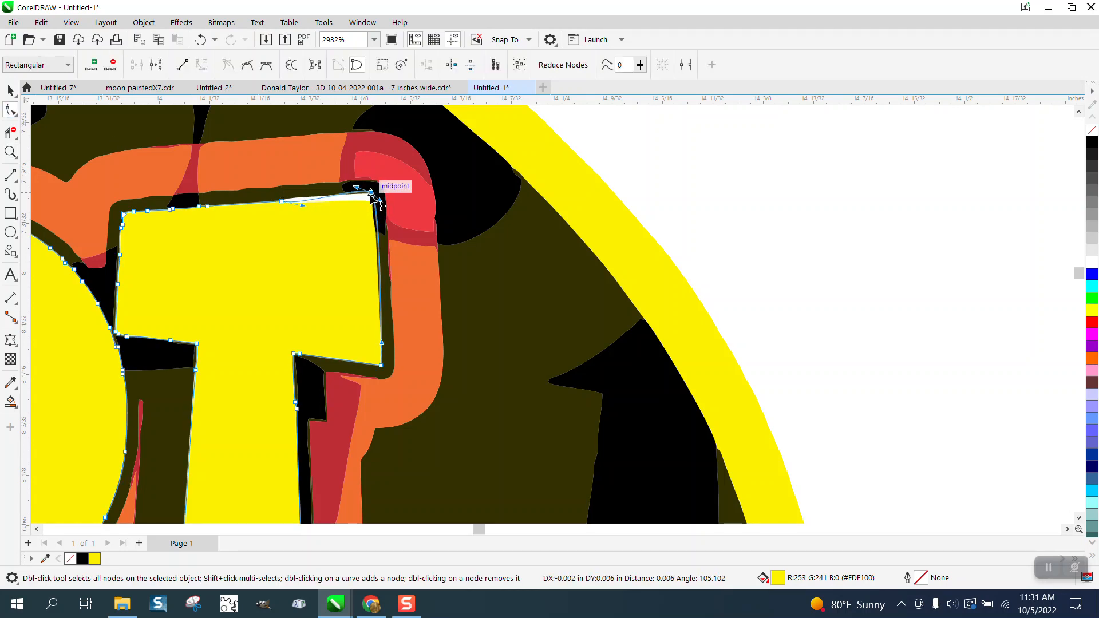
left_click_drag(301, 205, 293, 198)
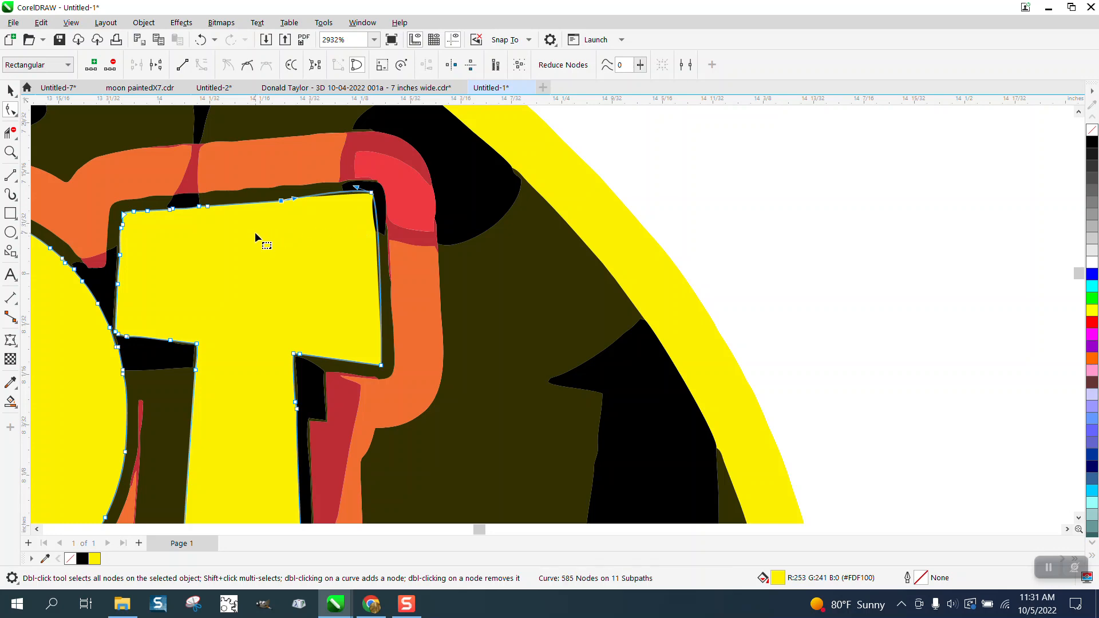
Step: Delete the leftover original yellow lettering lying below the logos
scroll(653, 294, "down", 6)
left_click(10, 90)
left_click(575, 259)
scroll(575, 259, "down", 1)
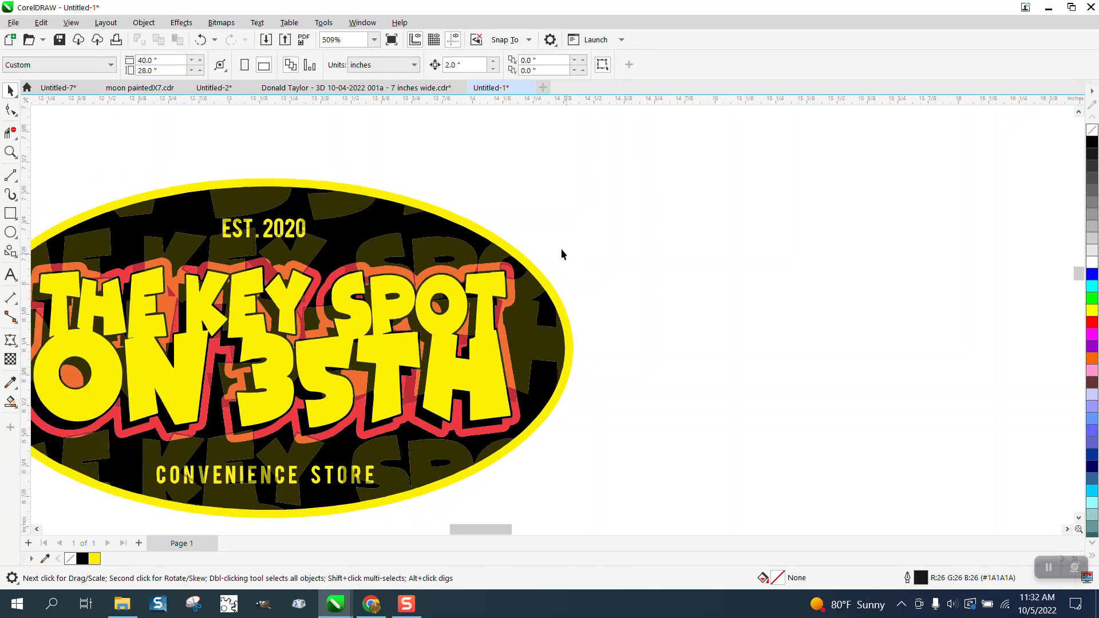
scroll(571, 256, "down", 4)
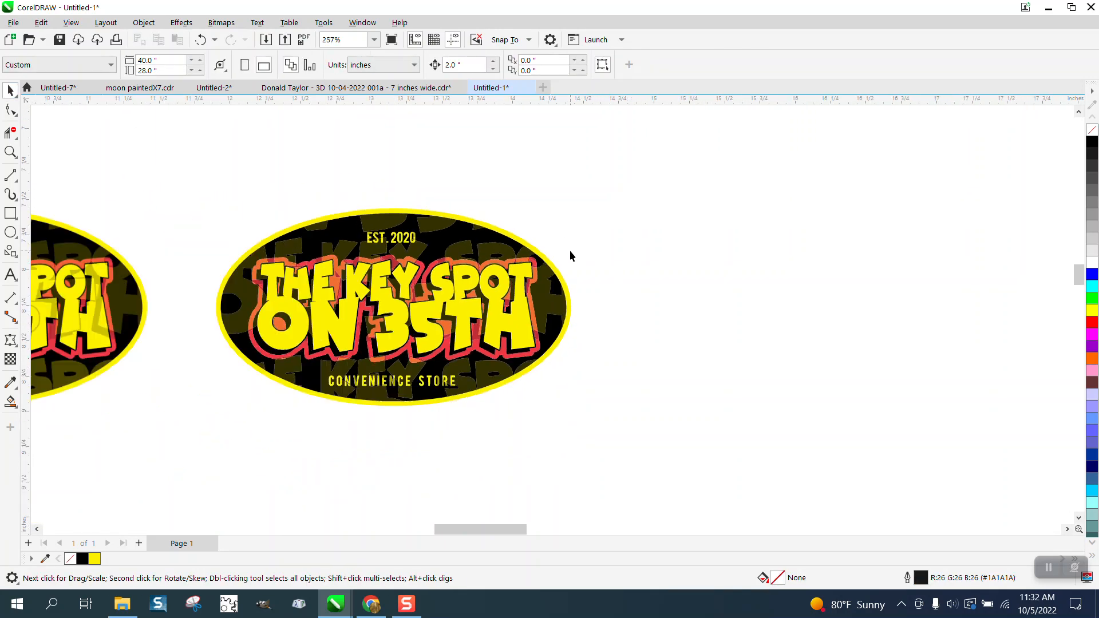
left_click_drag(726, 455, 746, 458)
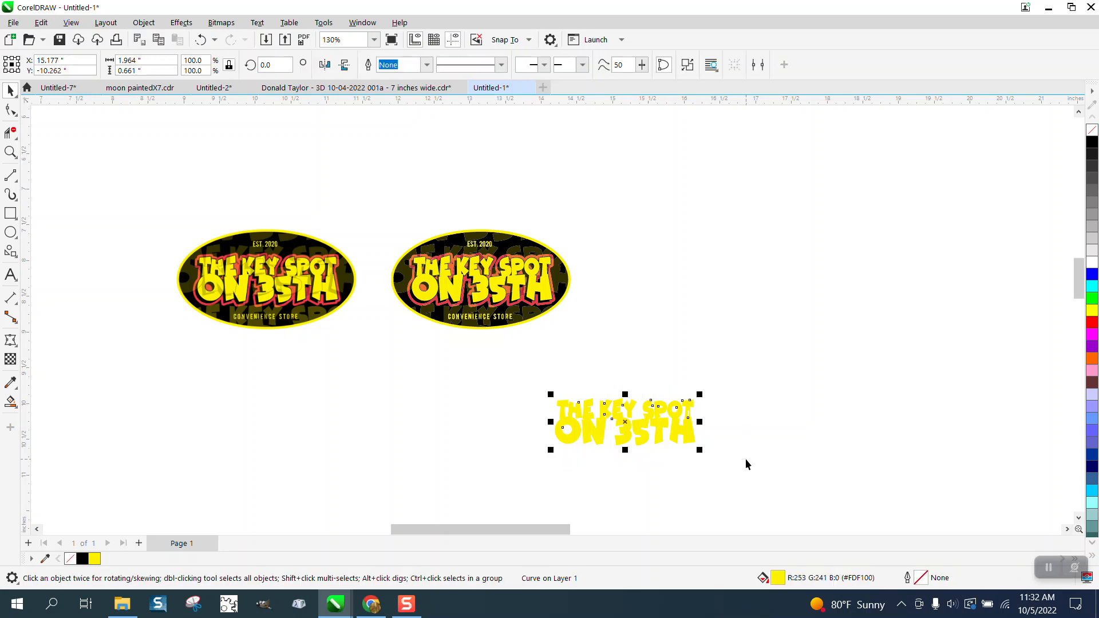
key("Delete")
Step: Nudge the orange and red border pieces along the right side of the T and H 2 inches down, out of the logo
left_click(11, 152)
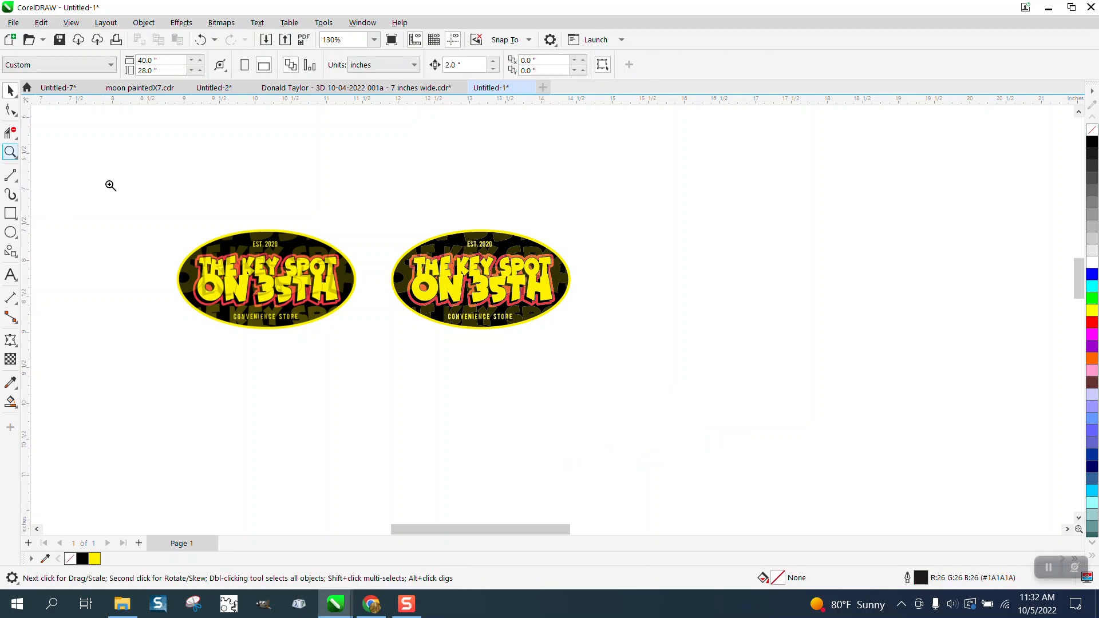
left_click_drag(391, 237, 728, 374)
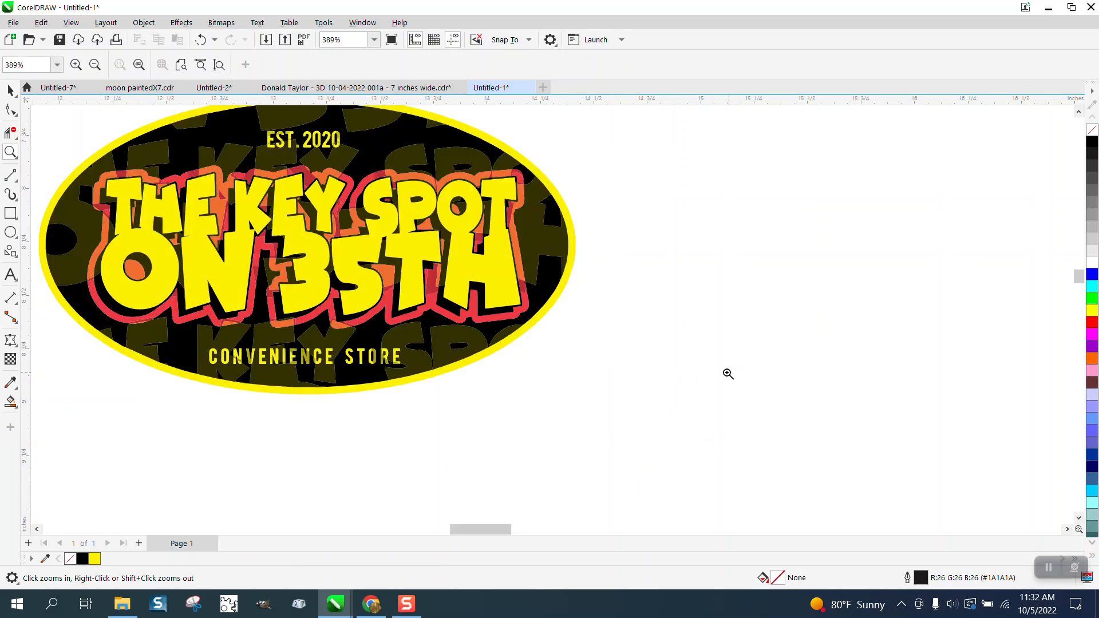
left_click(11, 90)
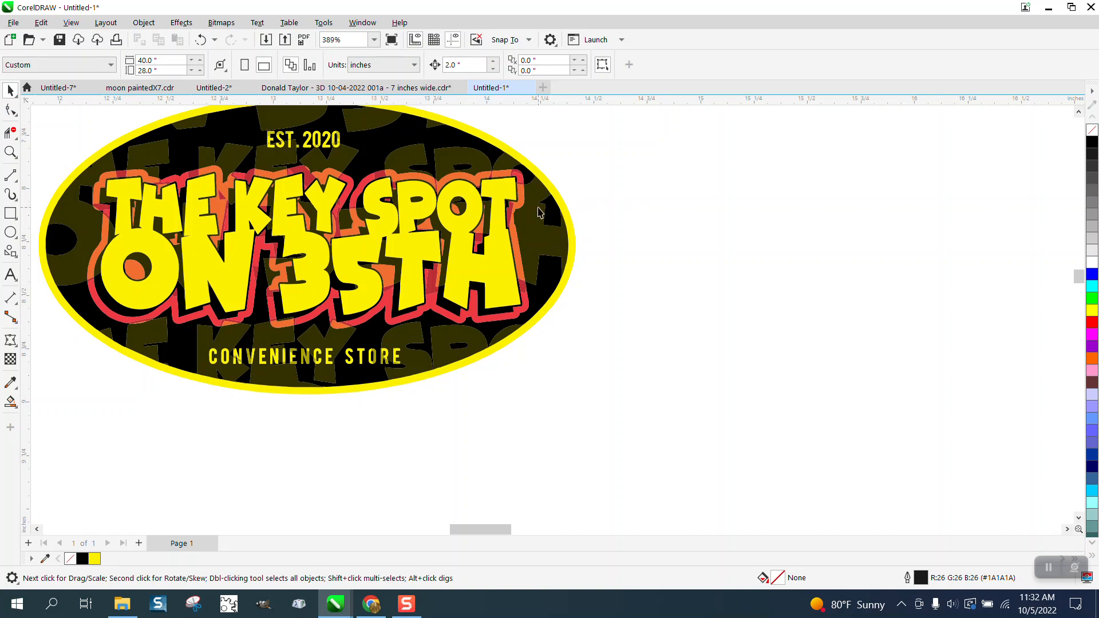
left_click(520, 202)
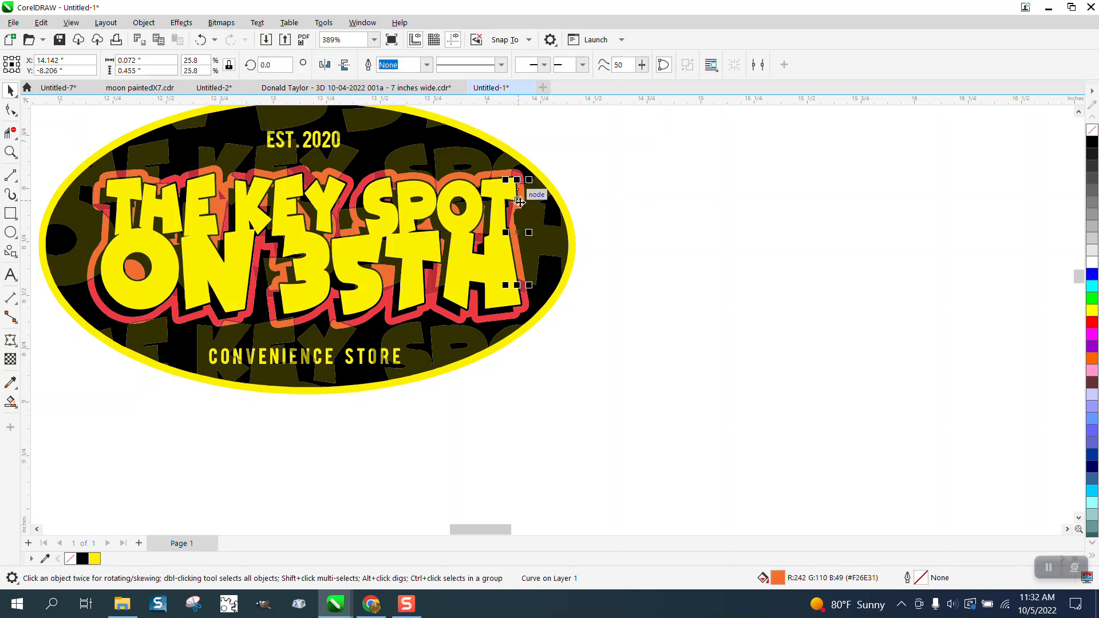
key("Down")
left_click(512, 207)
key("Down")
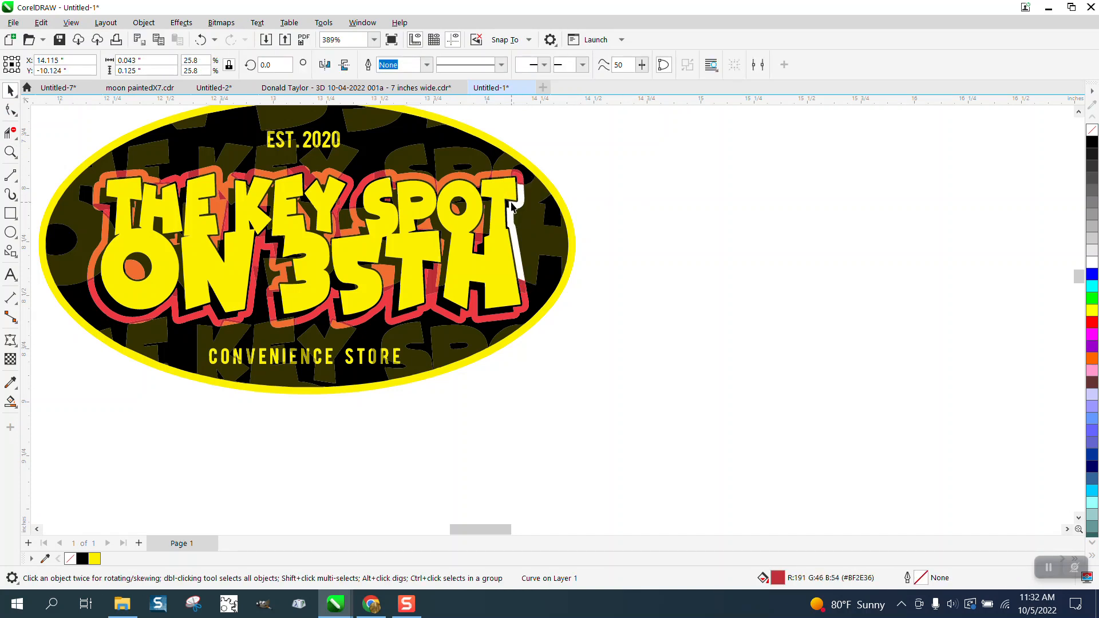
Step: Nudge the border pieces above the T in SPOT and around the H's lower-right corner 2 inches down, out of the logo
left_click(511, 180)
left_click(501, 178)
key("Down")
left_click(522, 190)
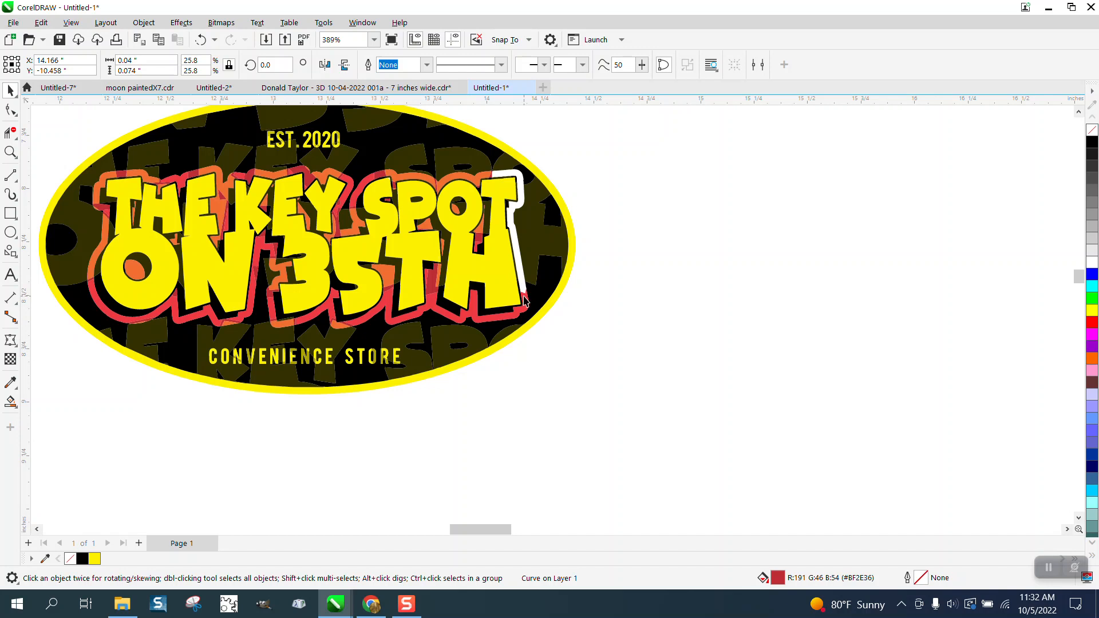
left_click(531, 311)
key("Down")
Step: Move the red and orange pieces between the T and H of 35TH and beneath the O and T of SPOT out of the logo
left_click(432, 283)
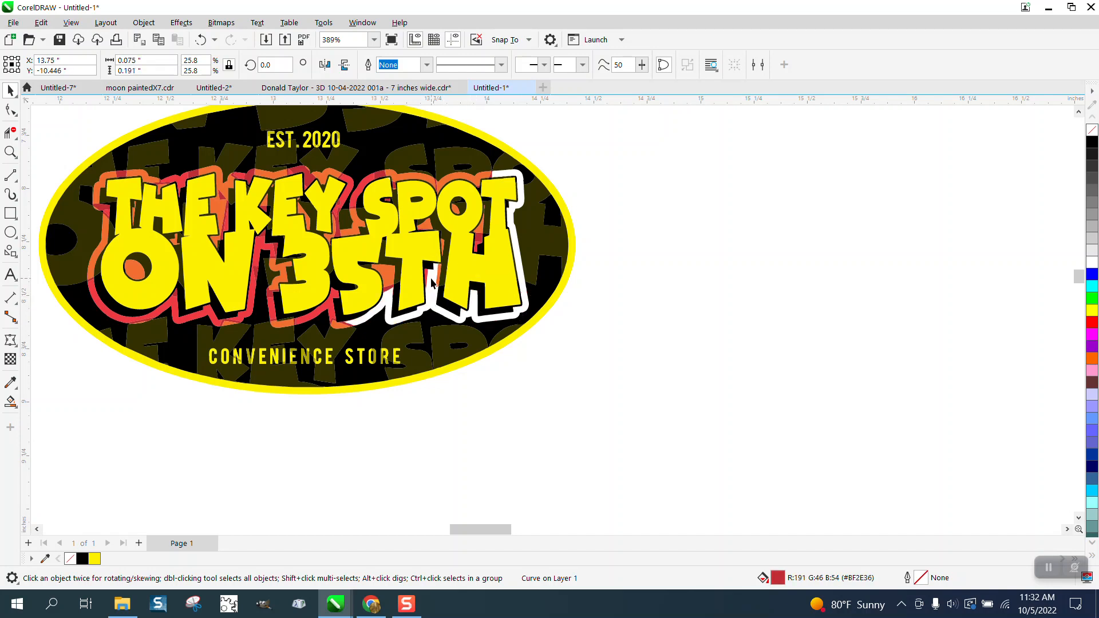
left_click(430, 281)
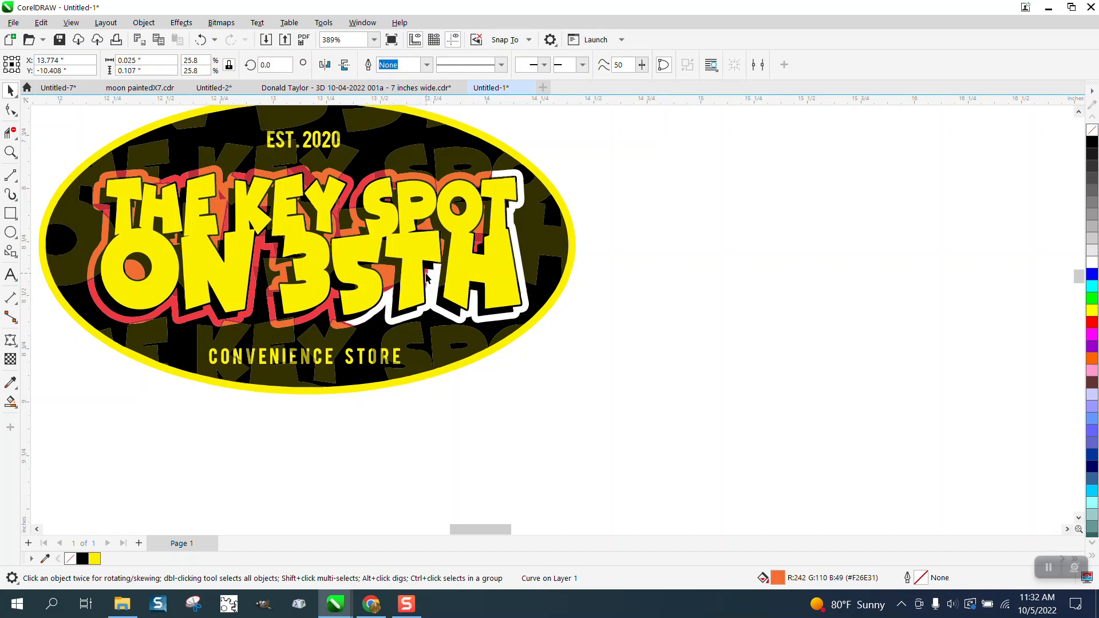
left_click(443, 250)
left_click(481, 248)
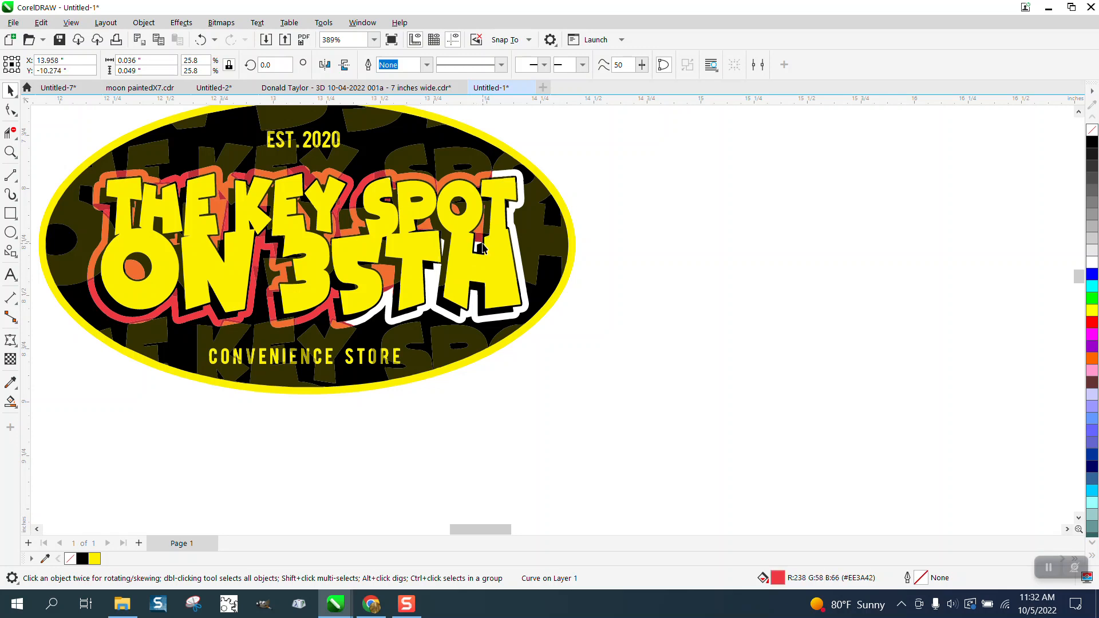
left_click(479, 236)
key("Down")
left_click(481, 225)
key("Down")
key("Down")
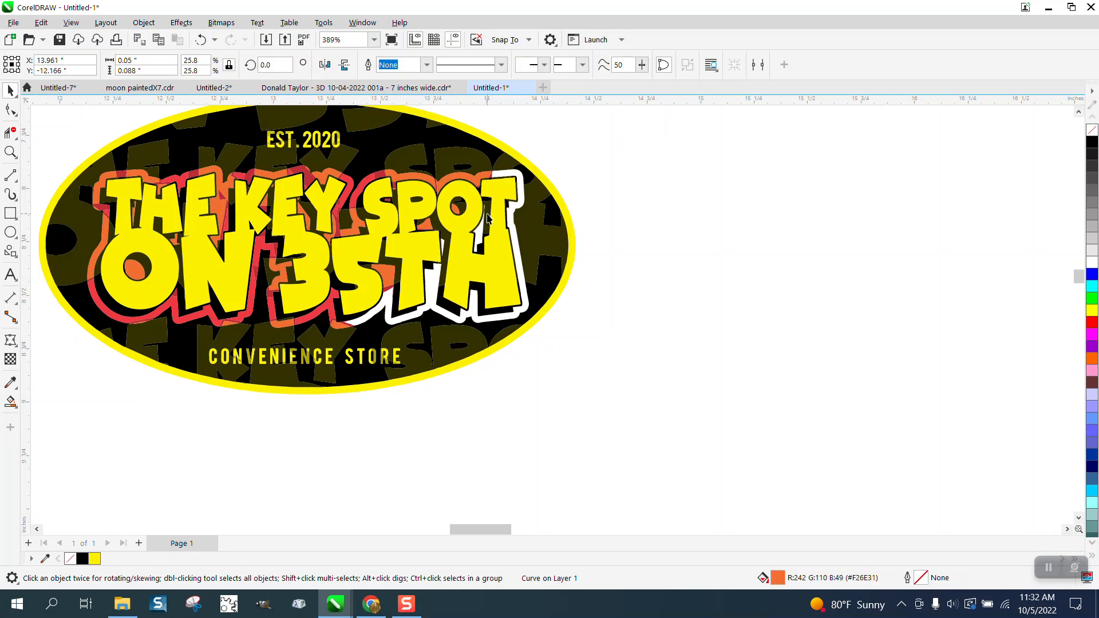
Step: Nudge the orange and red border pieces above the O, P and S of SPOT 2 inches down, out of the logo
left_click(475, 185)
key("Down")
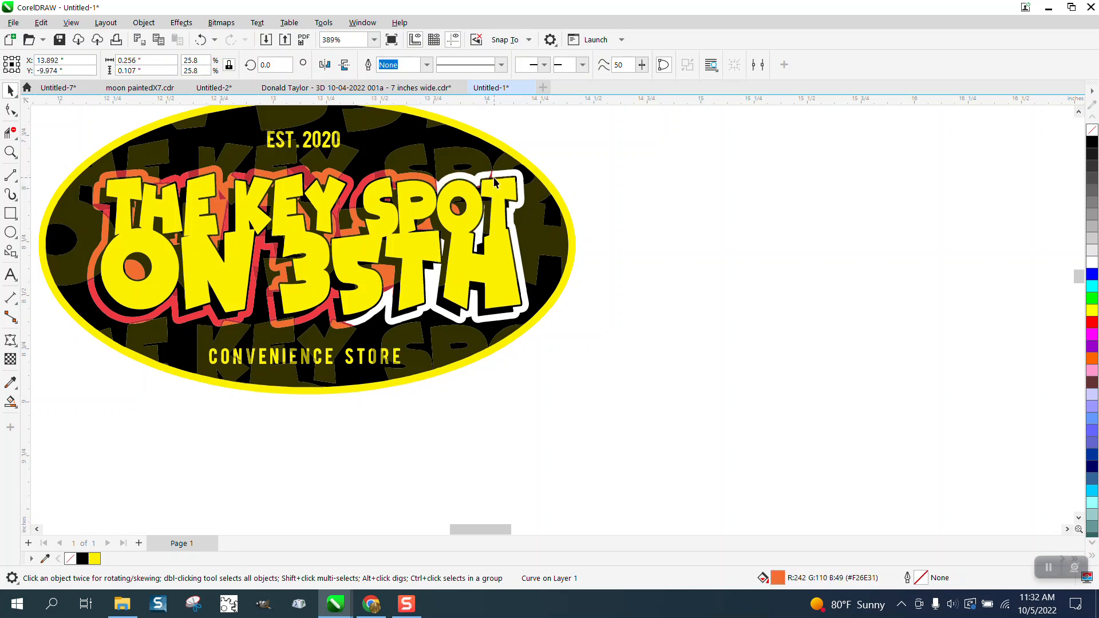
key("Down")
left_click(412, 182)
key("Down")
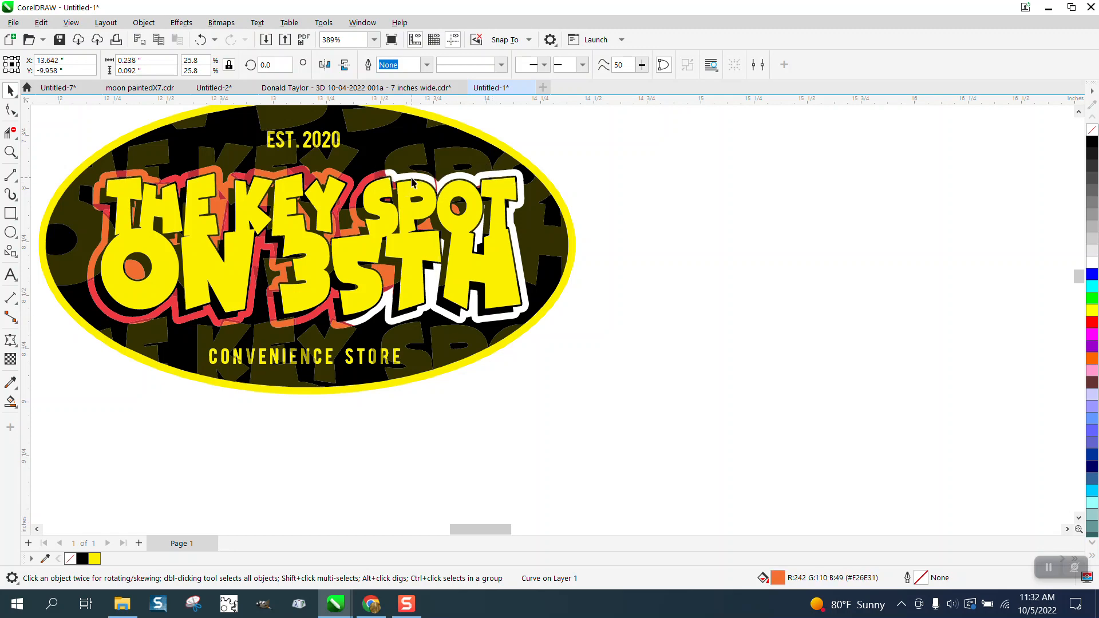
left_click(394, 185)
key("Down")
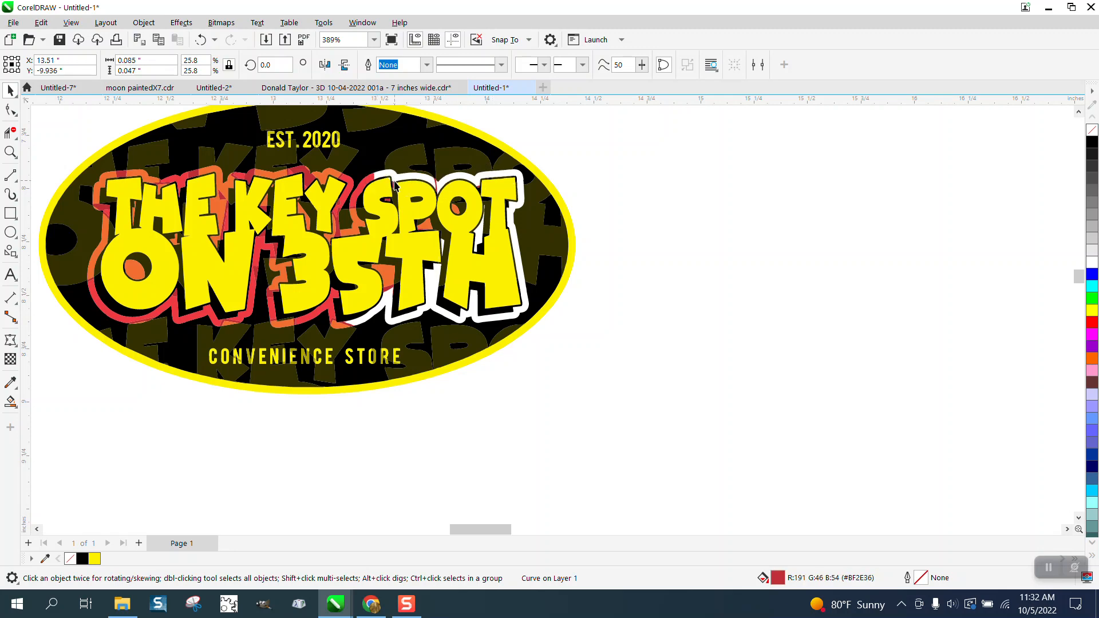
Step: Move the coloured pieces inside the O and below the P of SPOT out of the logo
left_click(11, 151)
left_click(553, 227)
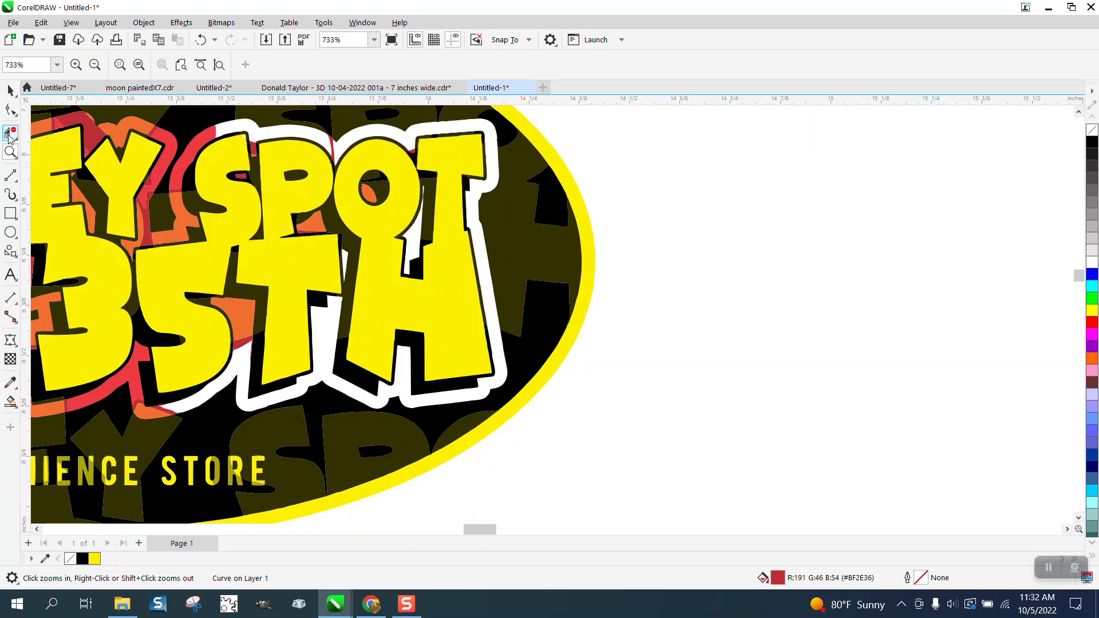
left_click(11, 401)
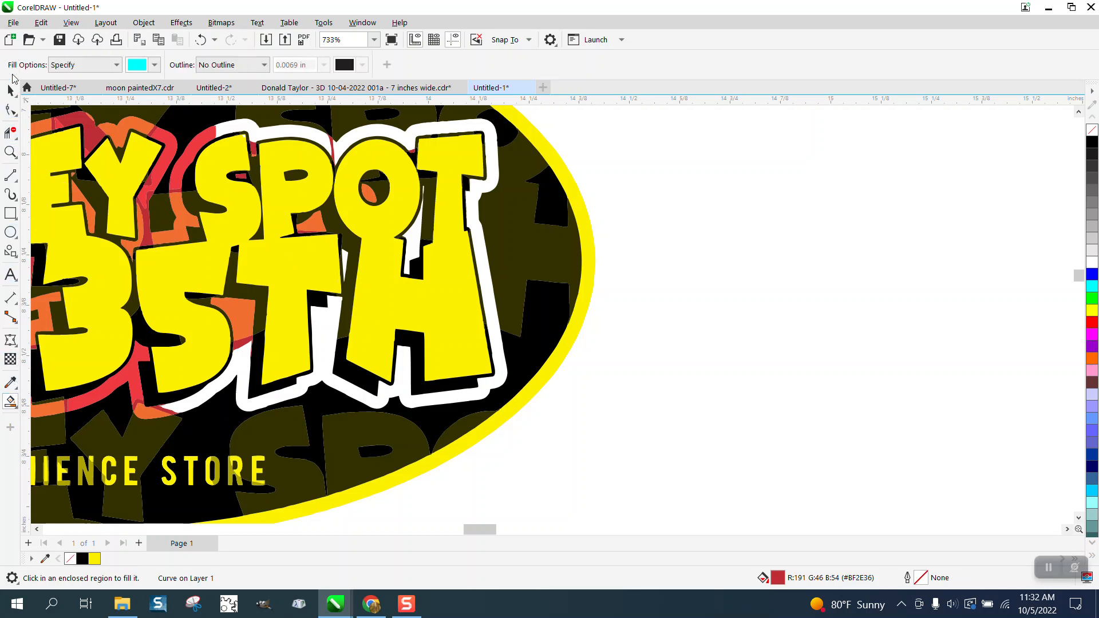
left_click(10, 90)
left_click(363, 194)
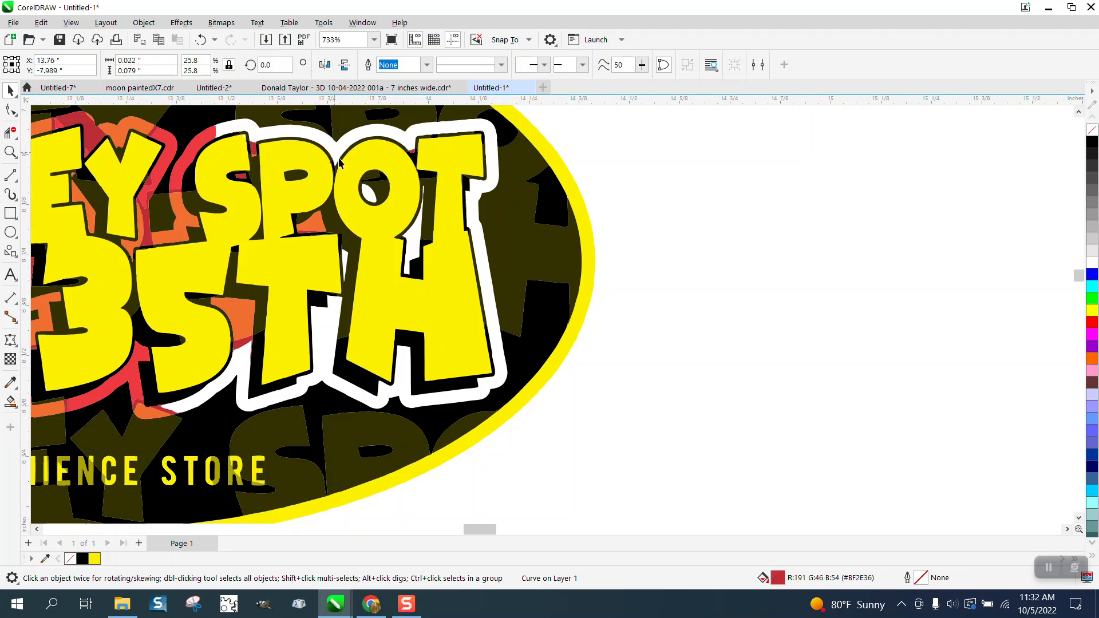
left_click(329, 235)
Step: Move the pieces inside the S, along its upper-left border and between the S and P out of the logo, and check the gap
left_click(241, 178)
key("Delete")
left_click(256, 149)
key("Delete")
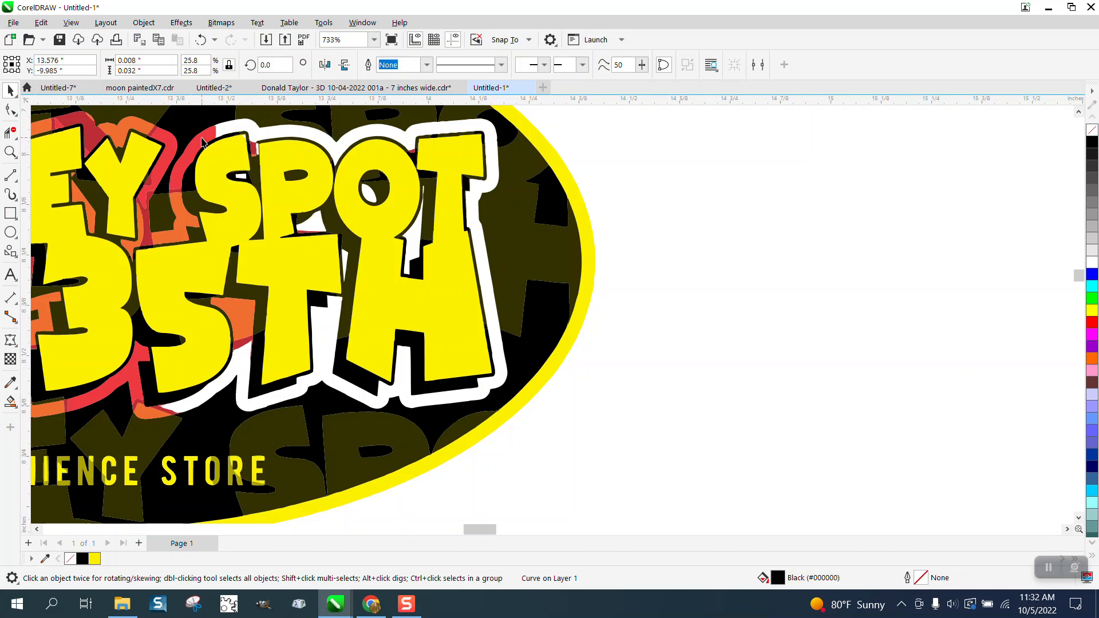
left_click(202, 141)
key("Delete")
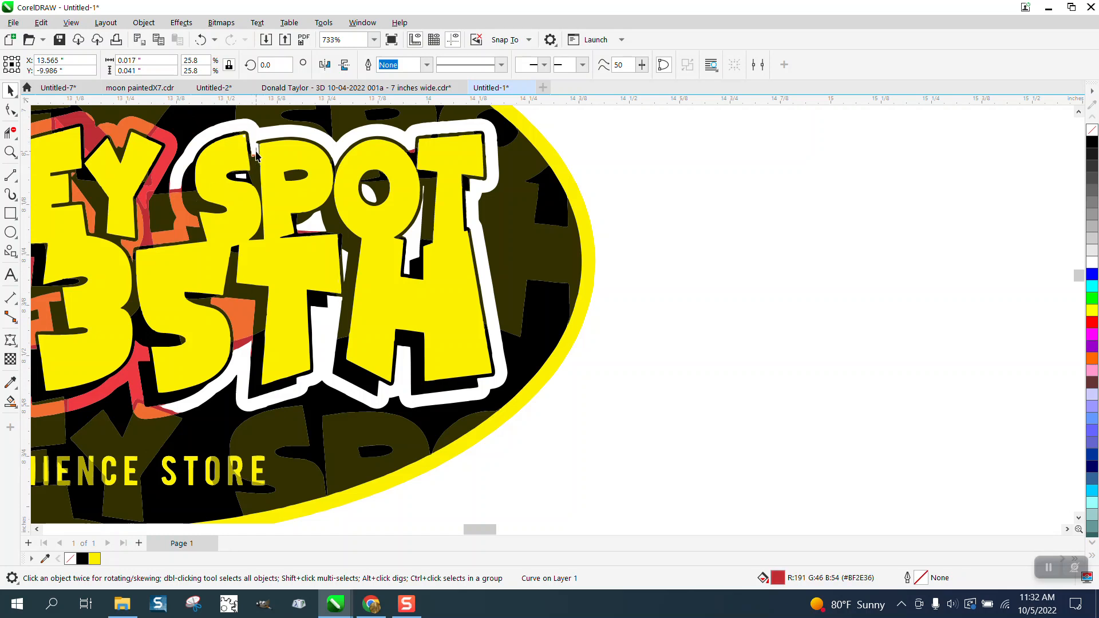
left_click(255, 155)
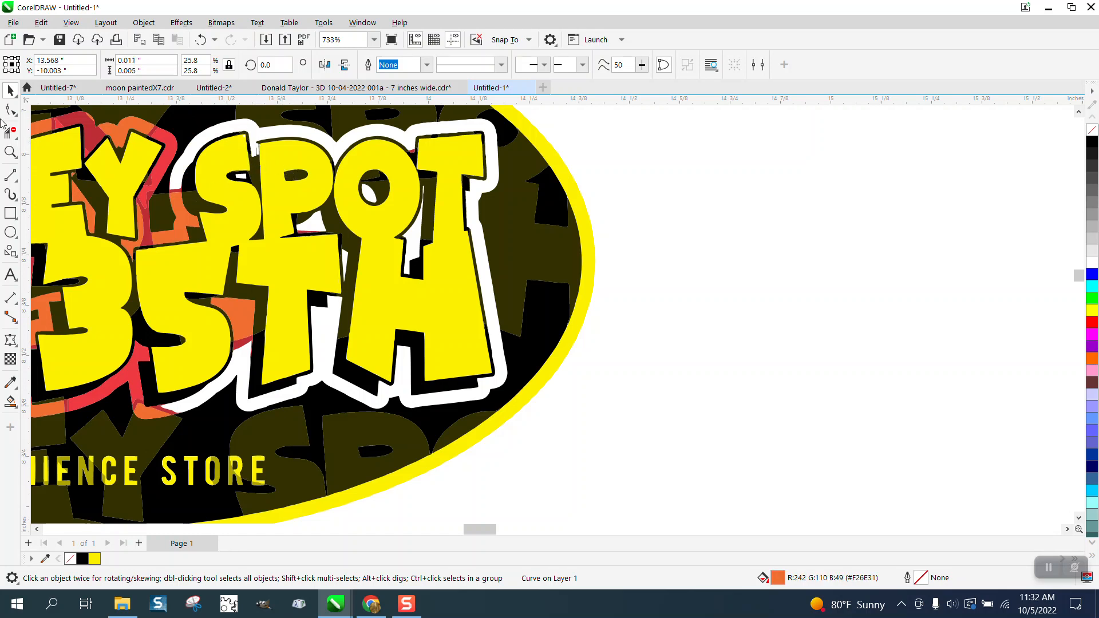
left_click(11, 152)
left_click_drag(249, 136, 300, 175)
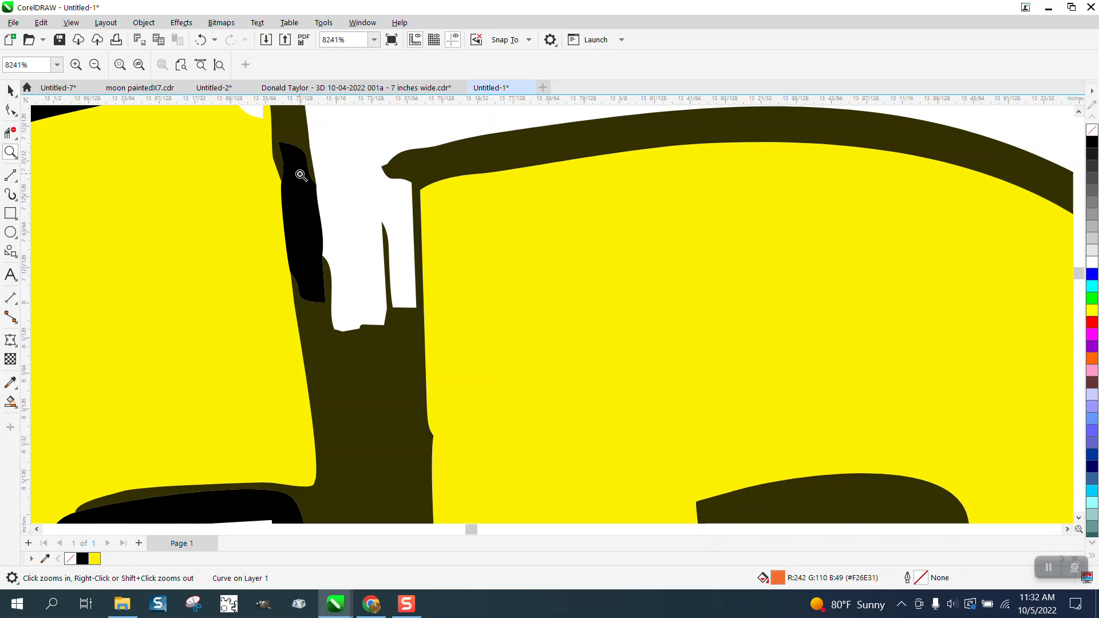
scroll(302, 175, "down", 5)
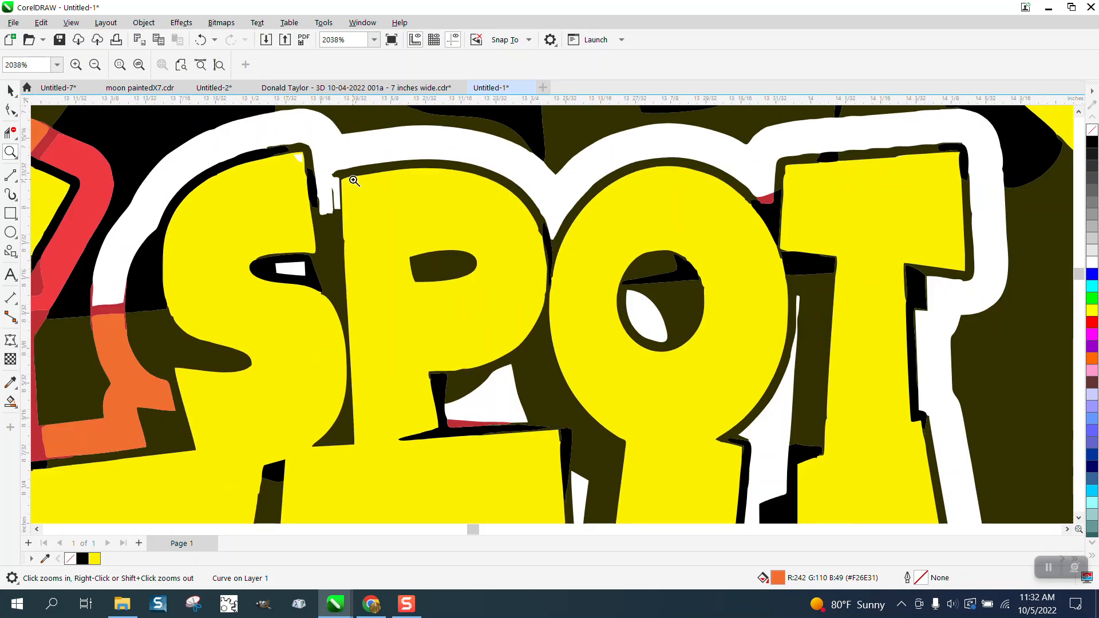
Step: Move the orange and dark red pieces along the left of the S of SPOT and beneath the Y of KEY out of the logo
key("space")
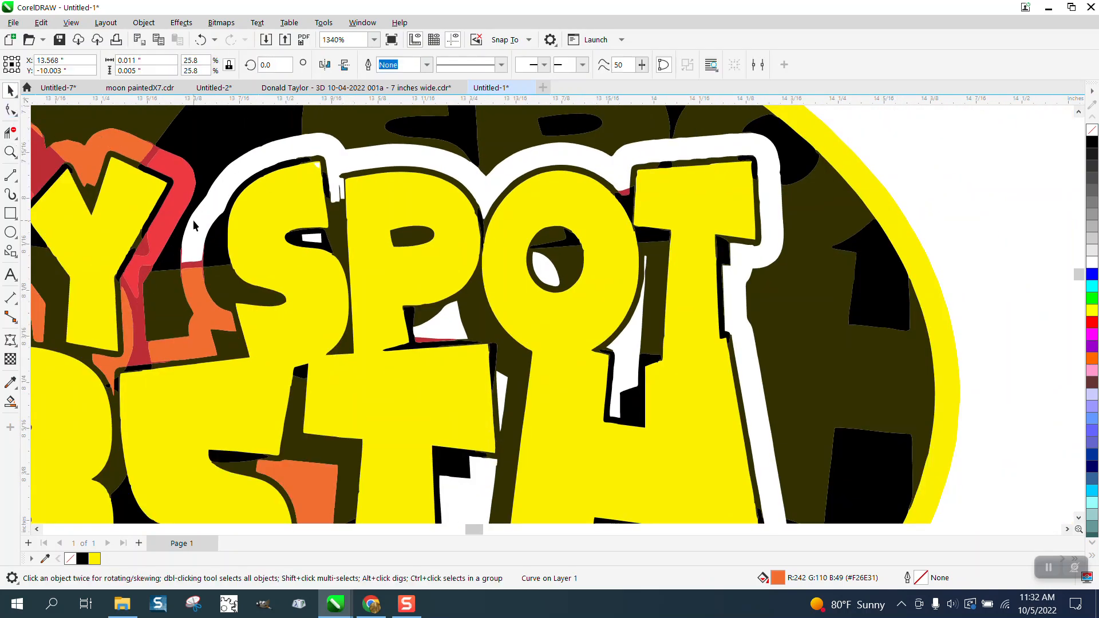
left_click(200, 288)
key("Delete")
left_click(196, 266)
key("Delete")
left_click(134, 349)
key("Delete")
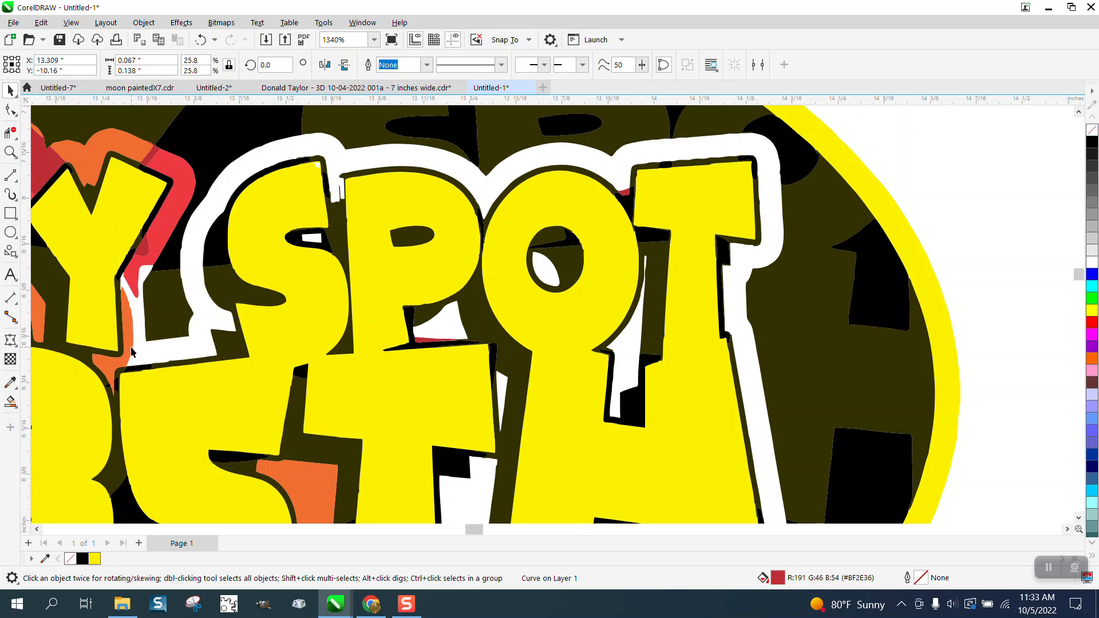
left_click(128, 342)
key("Delete")
Step: Nudge the red and orange border pieces along the right side and top of the Y of KEY 2 inches down
left_click(140, 276)
key("Down")
left_click(143, 249)
key("Down")
left_click(147, 157)
key("Down")
left_click(132, 147)
key("Down")
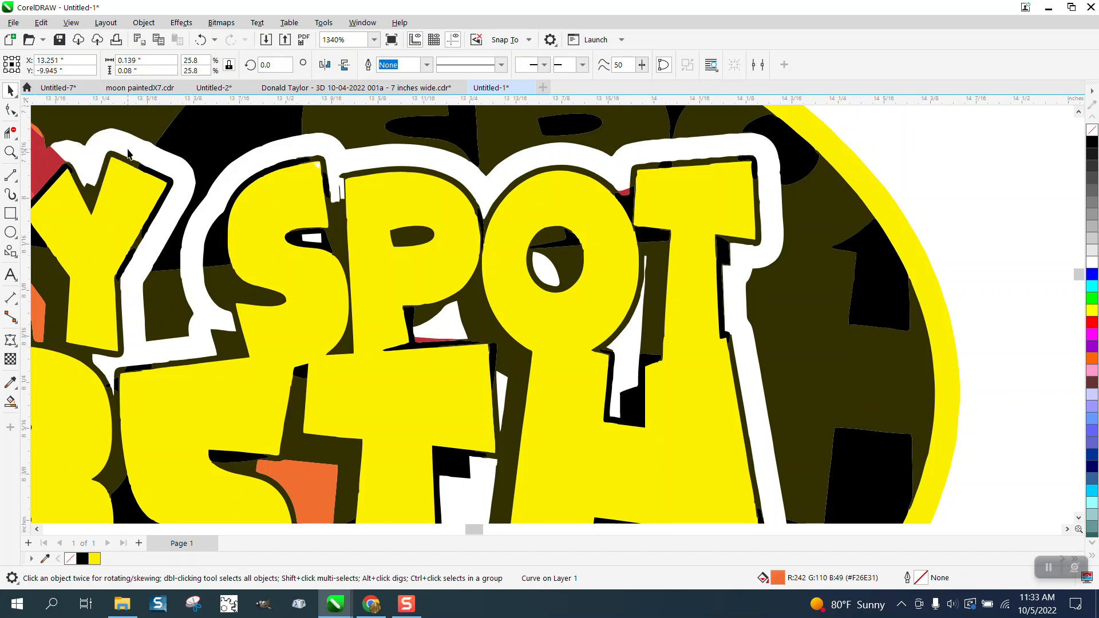
Step: Move the coloured pieces between the E and Y and along the top of the K and E of KEY out of the logo
scroll(224, 223, "down", 2)
left_click(114, 189)
key("Down")
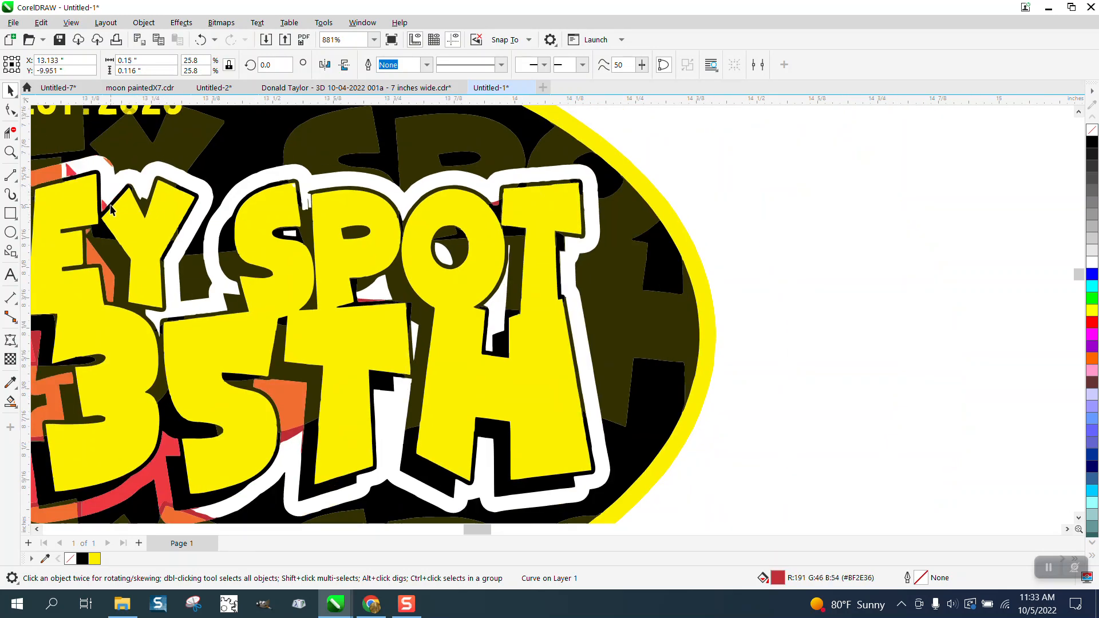
left_click(108, 163)
left_click(107, 161)
key("Delete")
left_click(71, 170)
key("Delete")
left_click(57, 174)
key("Delete")
Step: Move the orange and dark red pieces between THE and KEY down out of the logo
scroll(208, 223, "down", 5)
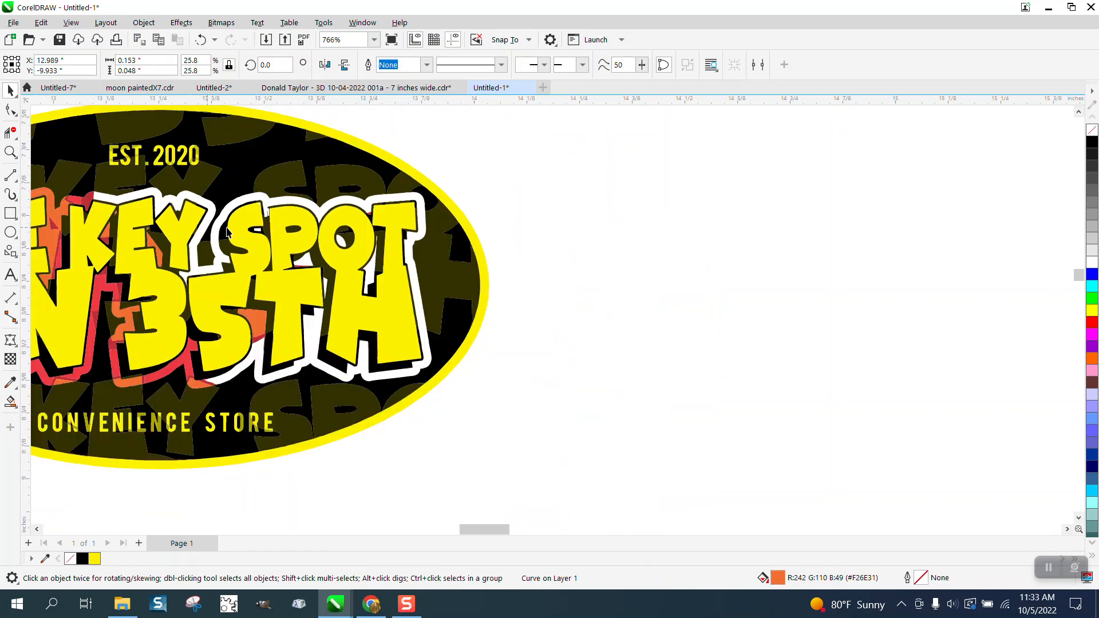
scroll(65, 236, "down", 2)
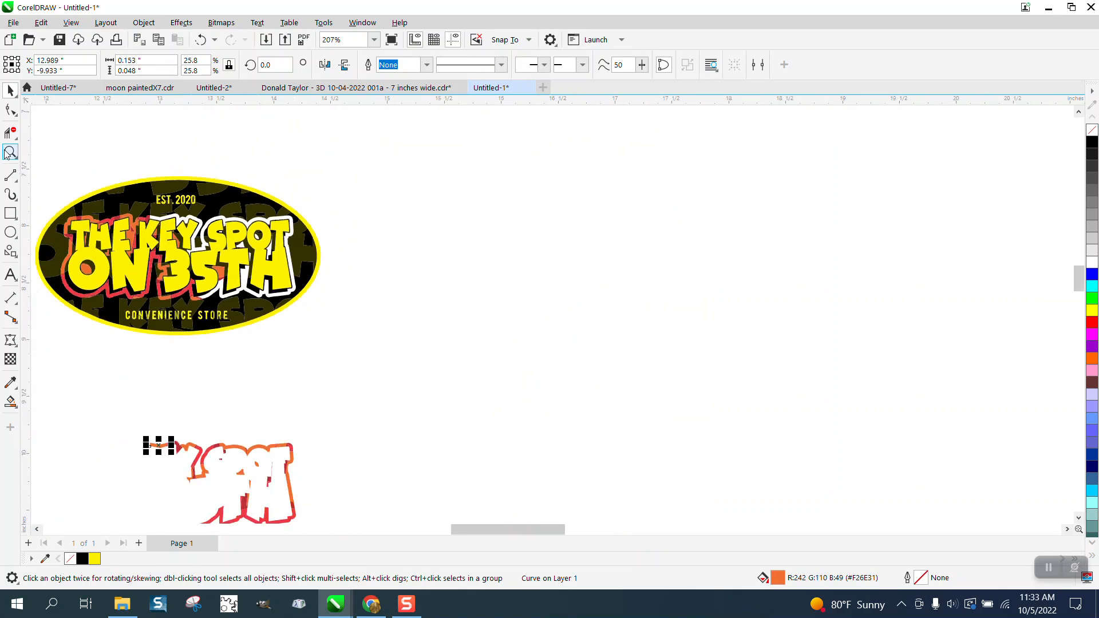
left_click(10, 152)
left_click_drag(68, 199, 351, 354)
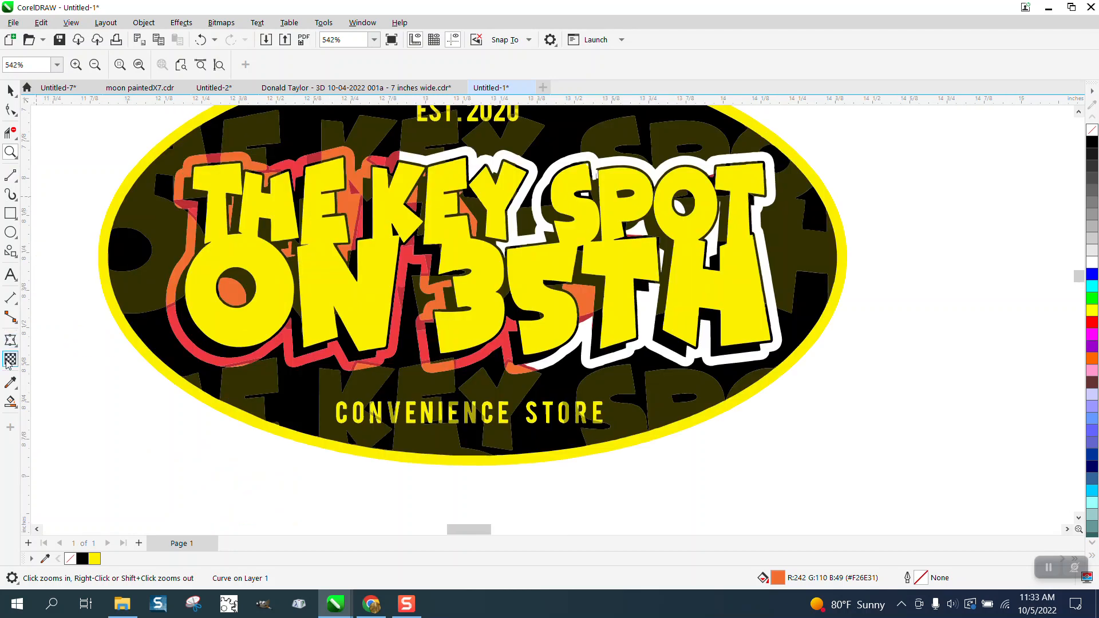
left_click(10, 90)
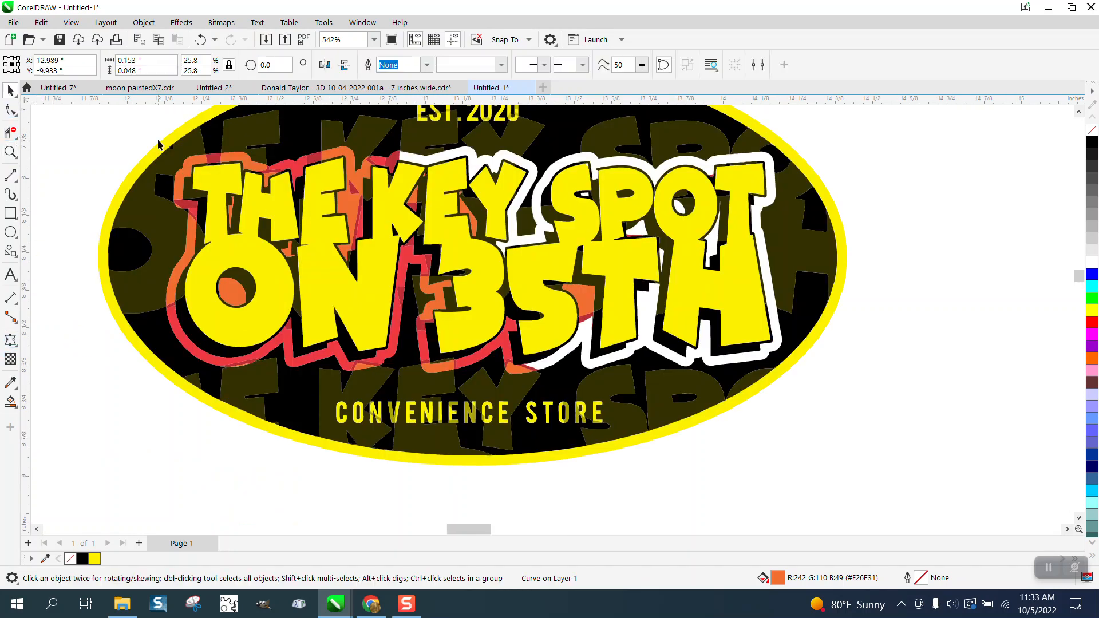
left_click(370, 170)
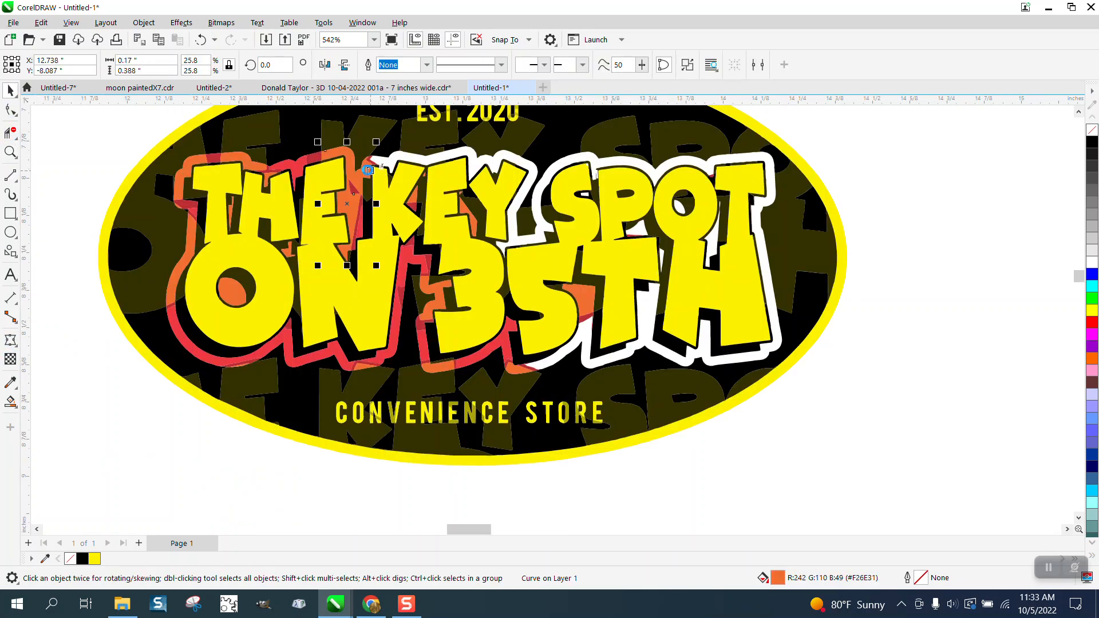
key("Delete")
key("Delete")
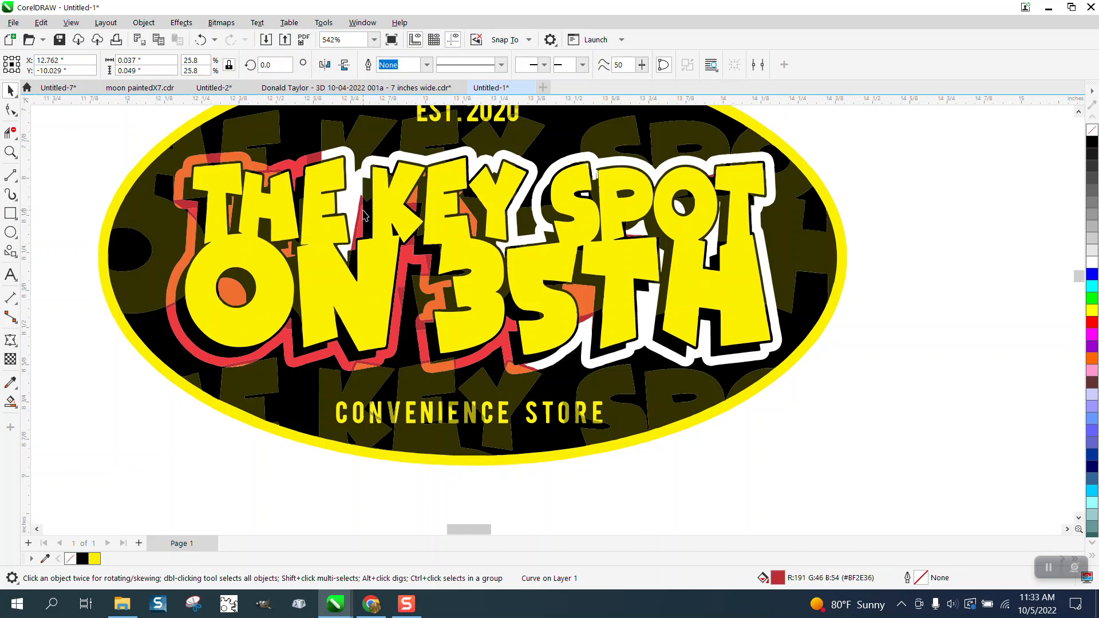
left_click(360, 218)
left_click(359, 212)
key("Delete")
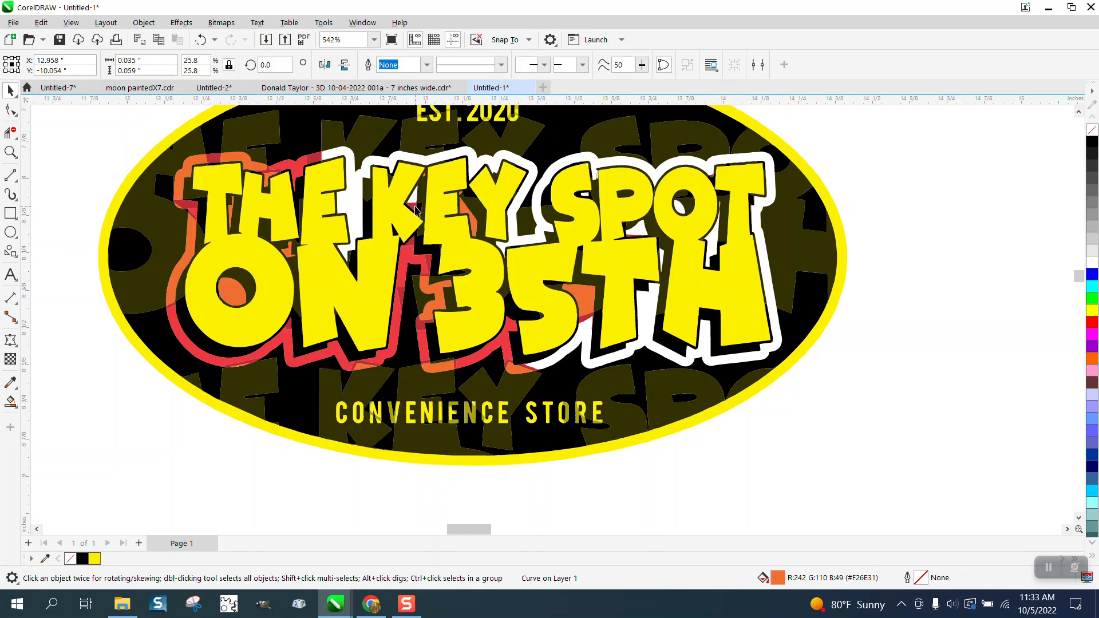
Step: Move the coloured pieces within the letters of KEY and between the 5 and T of 35TH out of the logo
left_click(425, 178)
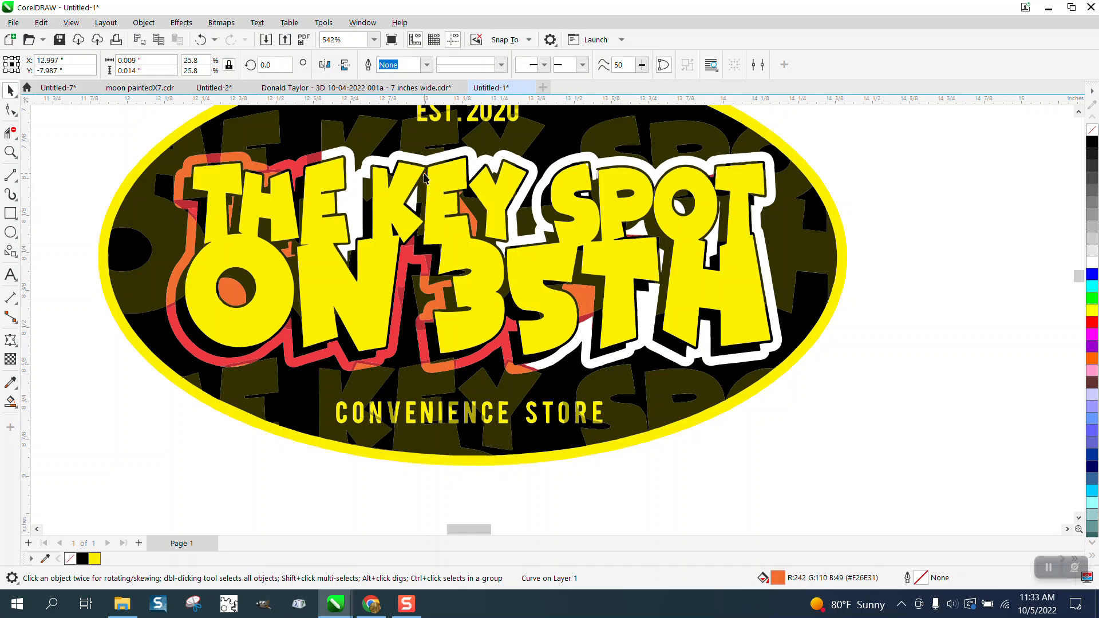
left_click(464, 200)
left_click(497, 256)
left_click(580, 297)
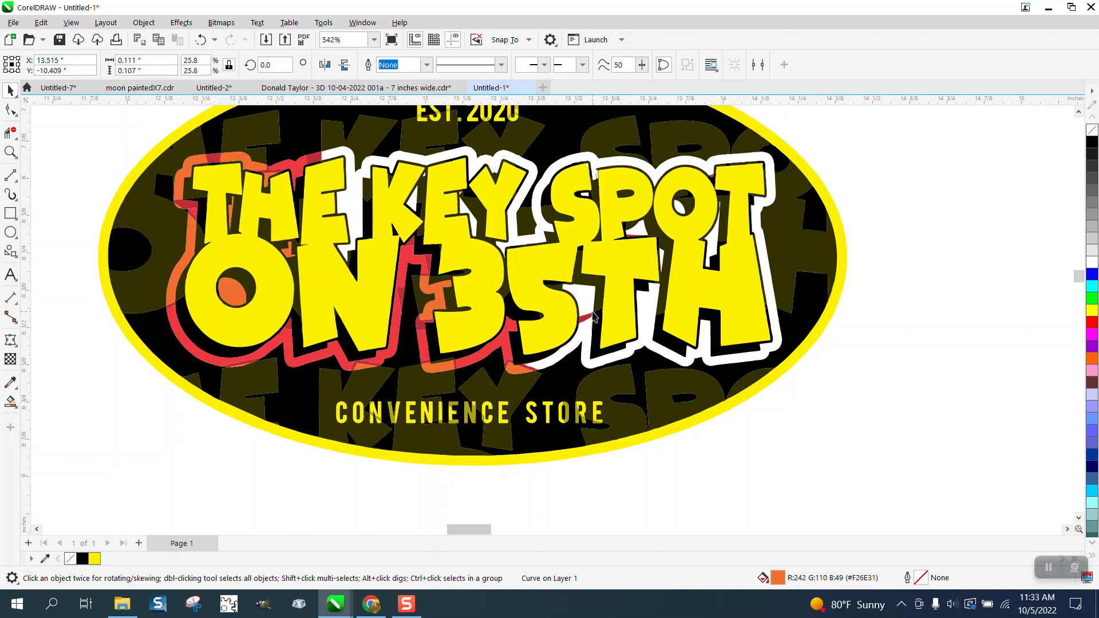
left_click(587, 317)
key("Delete")
Step: Move the red and orange border pieces between and beneath the 3 and 5 of 35TH out of the logo
left_click(512, 327)
key("Delete")
left_click(518, 367)
key("Delete")
left_click(504, 367)
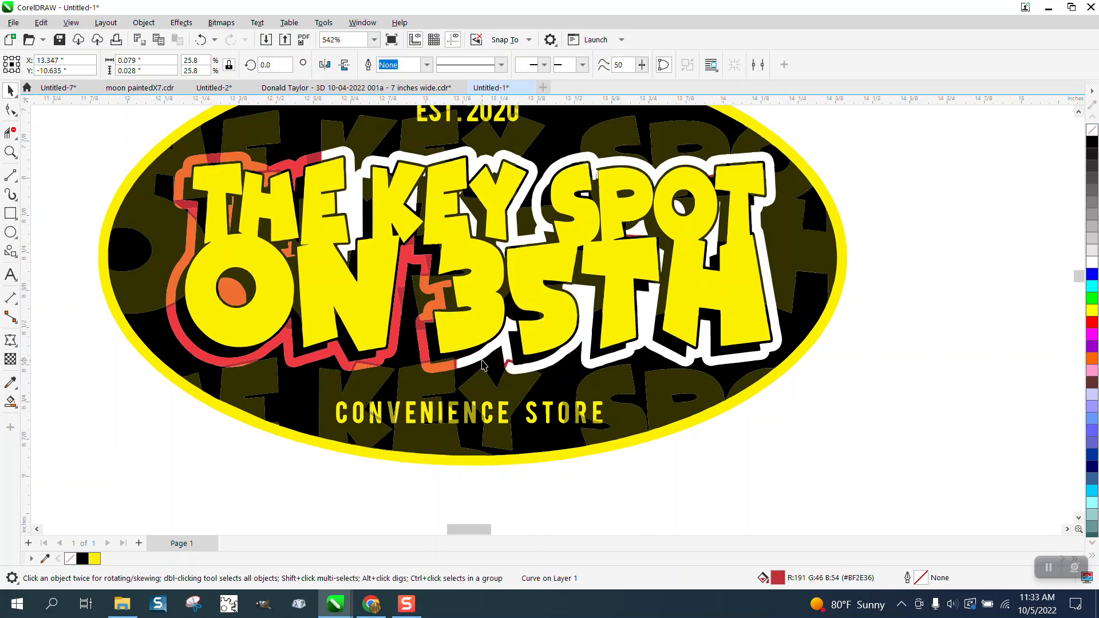
key("Delete")
left_click(457, 365)
key("Delete")
Step: Move the orange and red border pieces around the lower-left corner of the 3 out of the logo
left_click(431, 361)
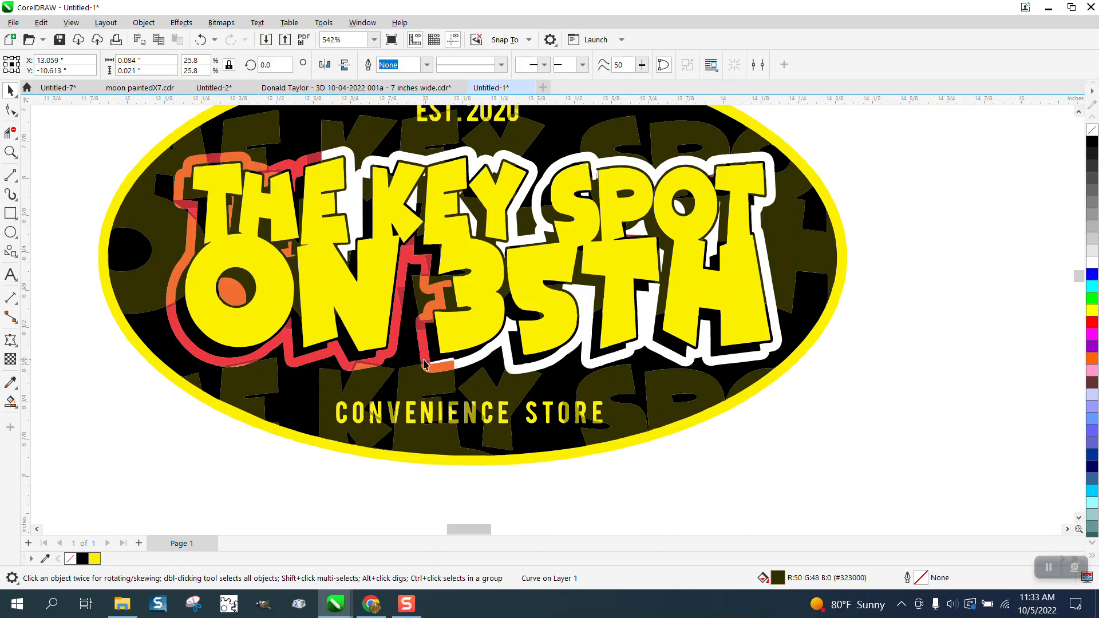
left_click(433, 369)
key("Delete")
left_click(424, 355)
key("Delete")
left_click(425, 361)
key("Delete")
Step: Move the coloured border pieces along the left side of the 3 out of the logo
left_click(423, 325)
key("Delete")
key("Delete")
left_click(441, 291)
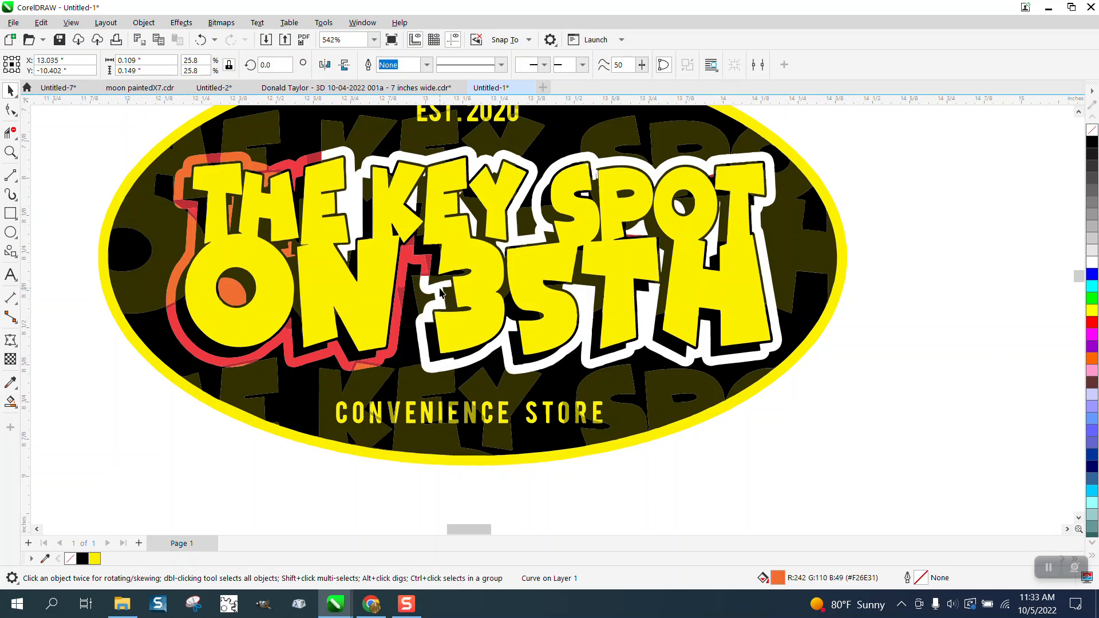
left_click(428, 271)
key("Delete")
Step: Move the red and dark red border pieces along the right side of the N of ON out of the logo
left_click(408, 248)
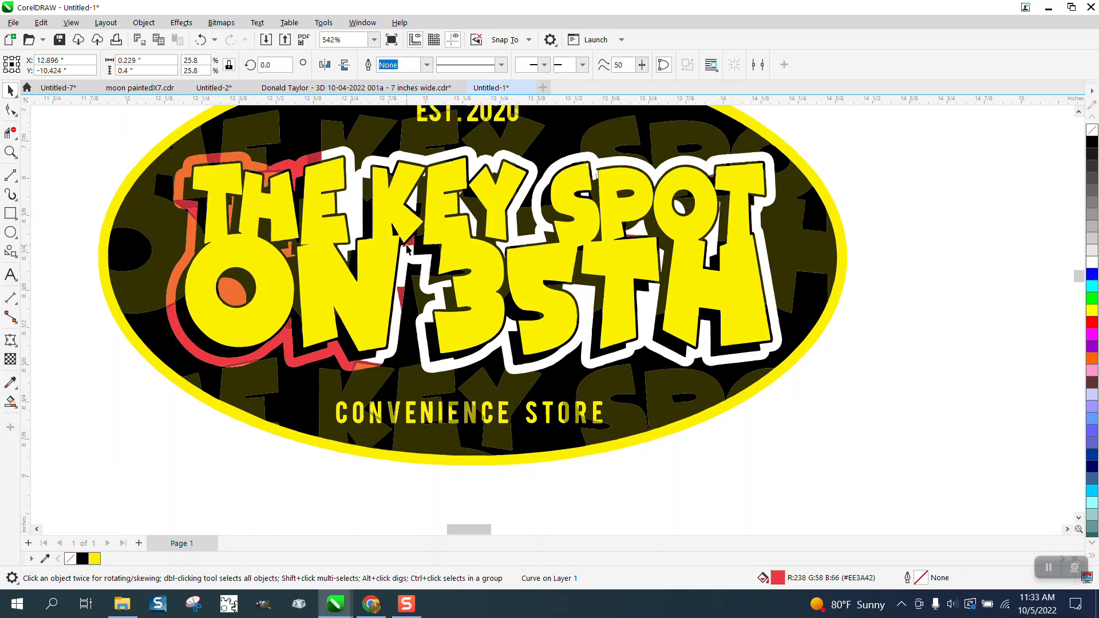
key("Delete")
left_click(401, 300)
key("Delete")
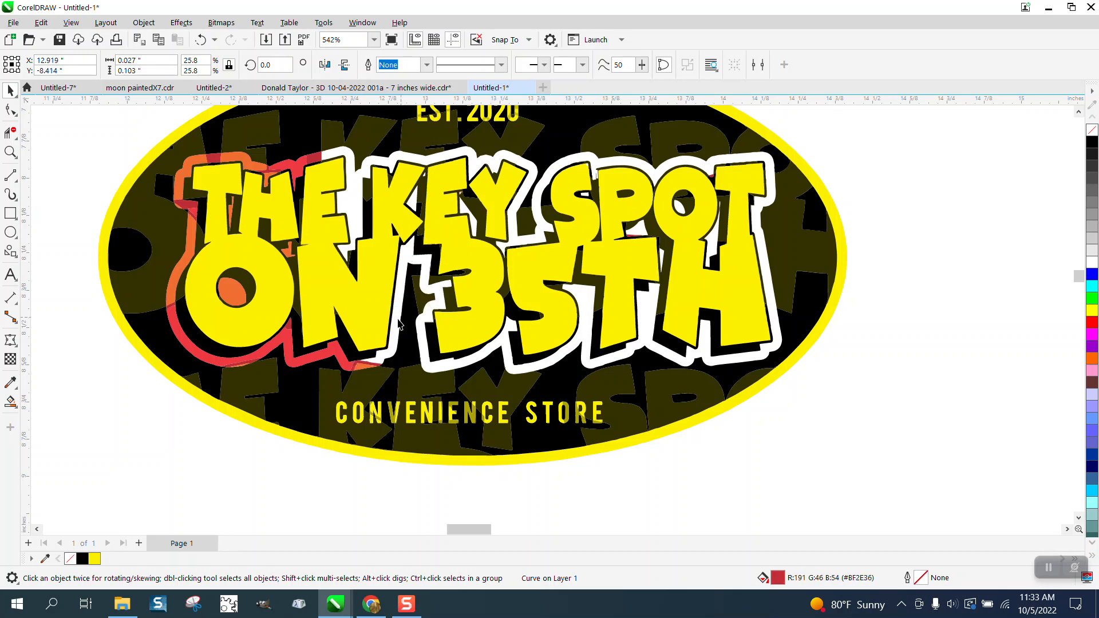
Step: Move the orange and red border pieces beneath ON and between its O and N out of the logo
left_click(369, 368)
left_click(366, 366)
key("Delete")
left_click(350, 362)
key("Delete")
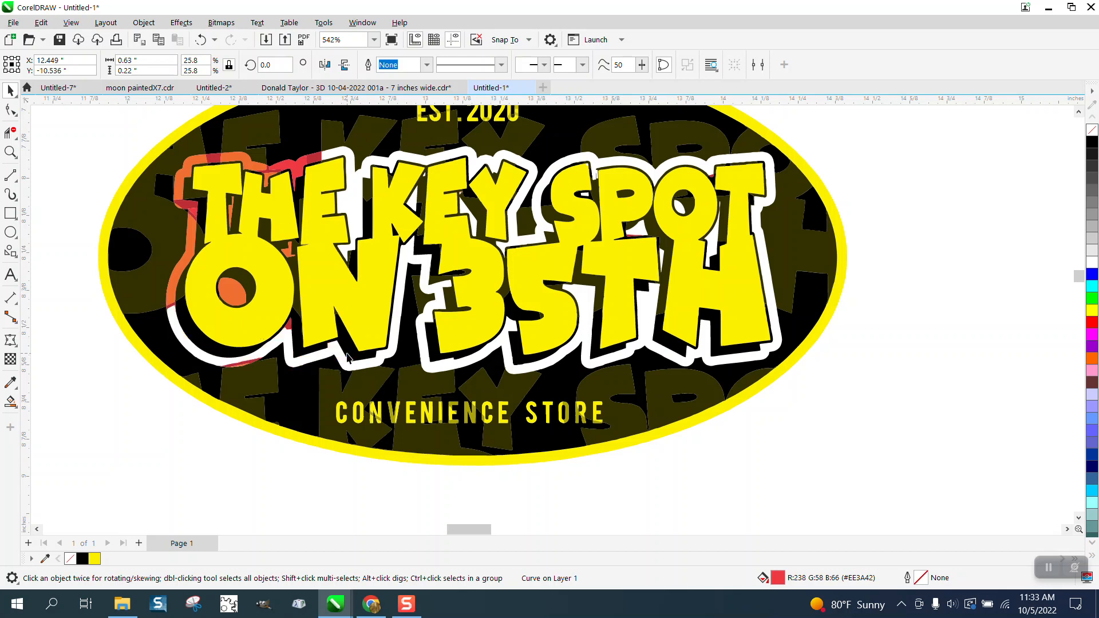
key("Delete")
left_click(279, 336)
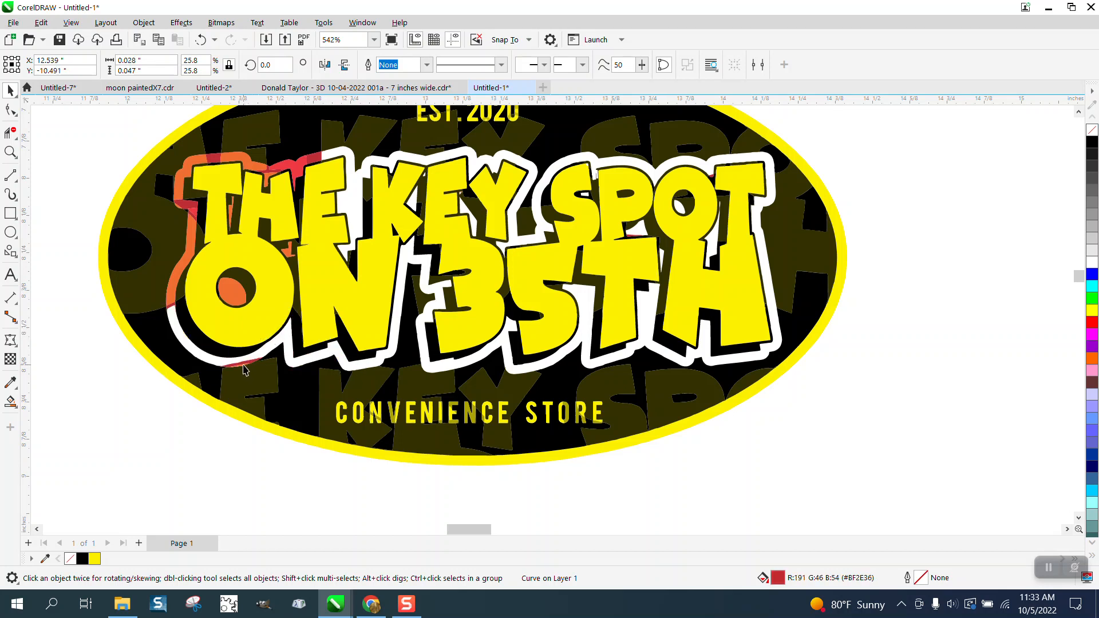
Step: Move the border pieces left of and beneath the O of ON and below the T of THE out of the logo
left_click(188, 311)
left_click(170, 292)
key("Delete")
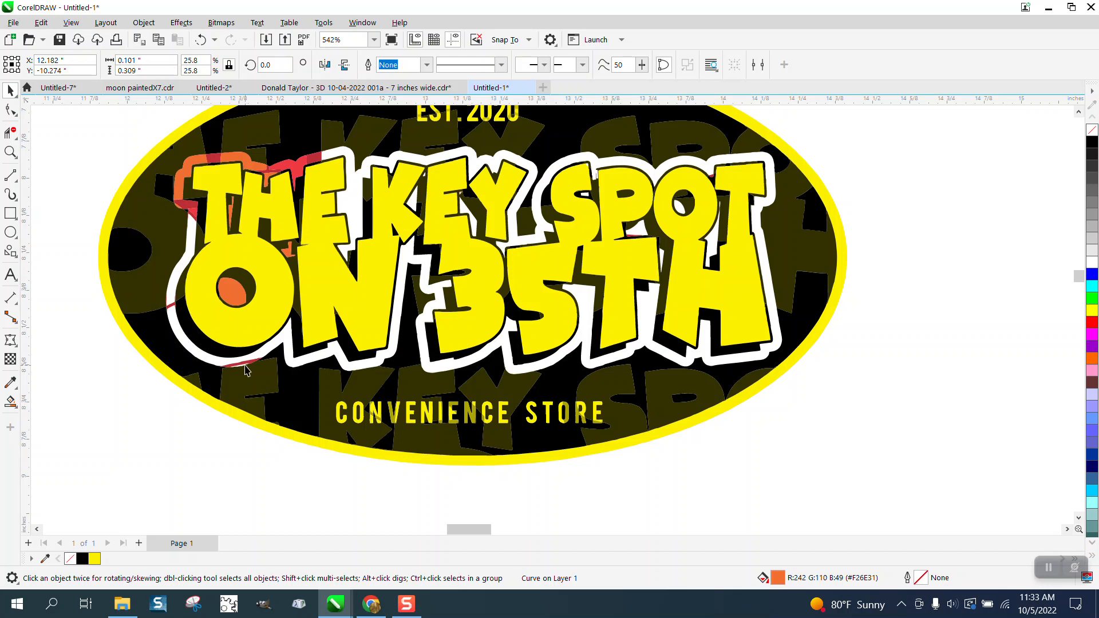
key("Delete")
left_click(210, 241)
left_click(195, 215)
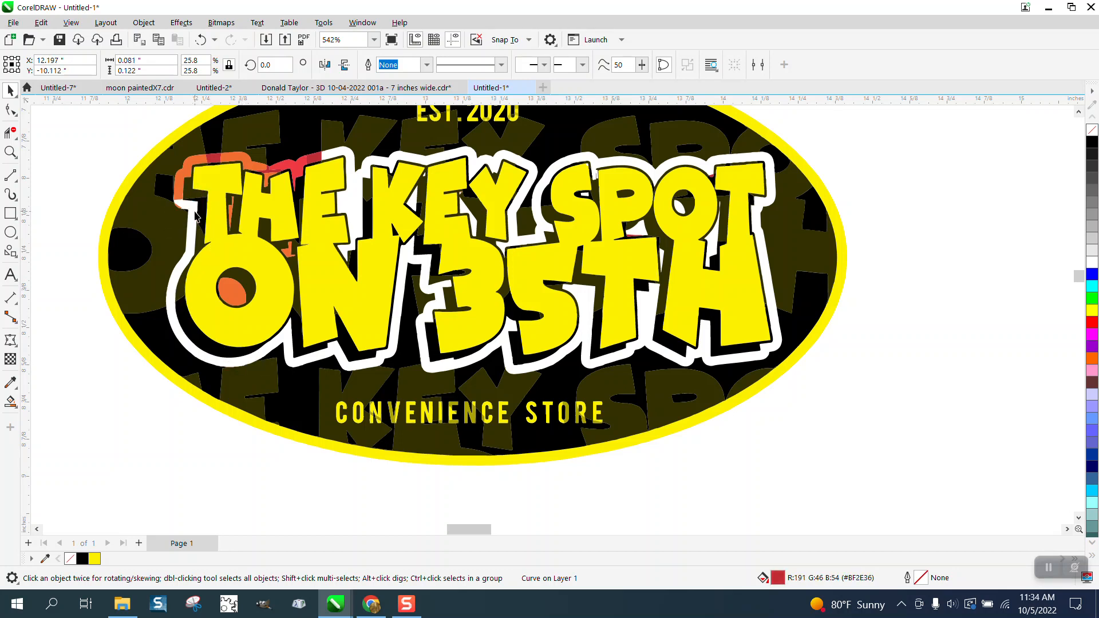
key("Delete")
Step: Move the orange and dark red border pieces around the top and left of the T of THE out of the logo
left_click(185, 191)
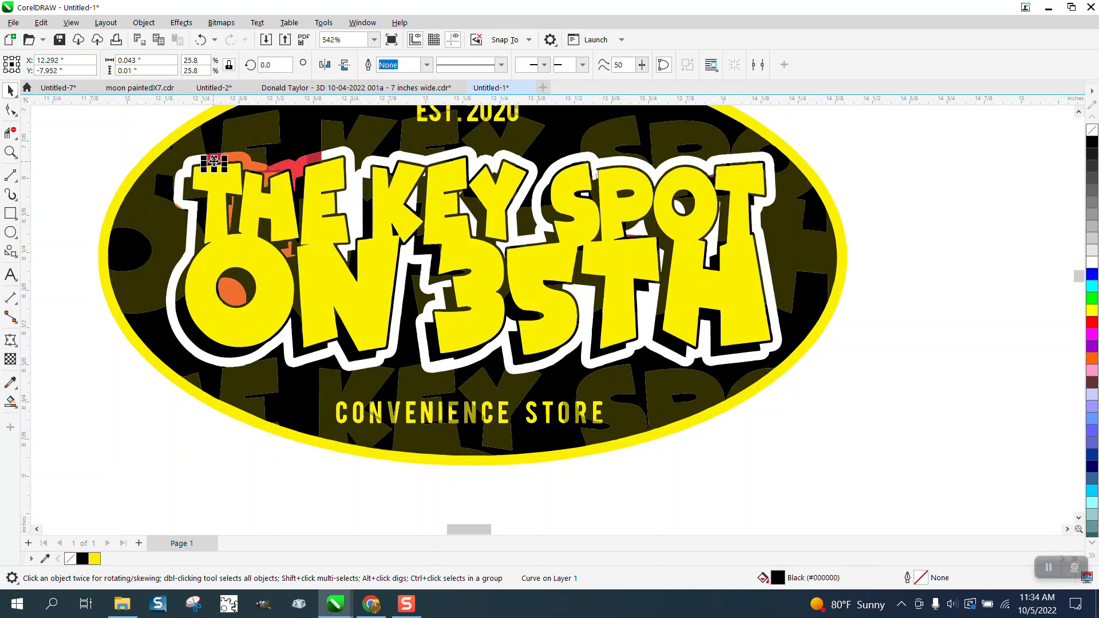
key("Delete")
left_click(272, 169)
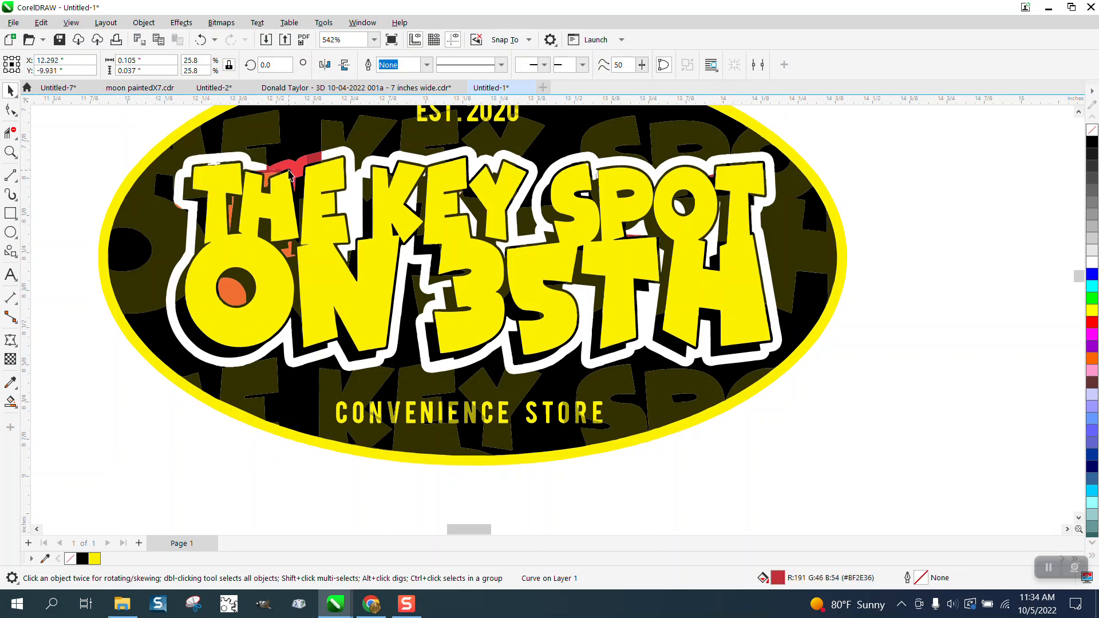
key("Delete")
Step: Move the remaining red and orange border pieces around the H and above the E of THE out of the logo
left_click(295, 171)
key("Delete")
left_click(286, 173)
key("Delete")
left_click(271, 175)
key("Delete")
left_click(274, 173)
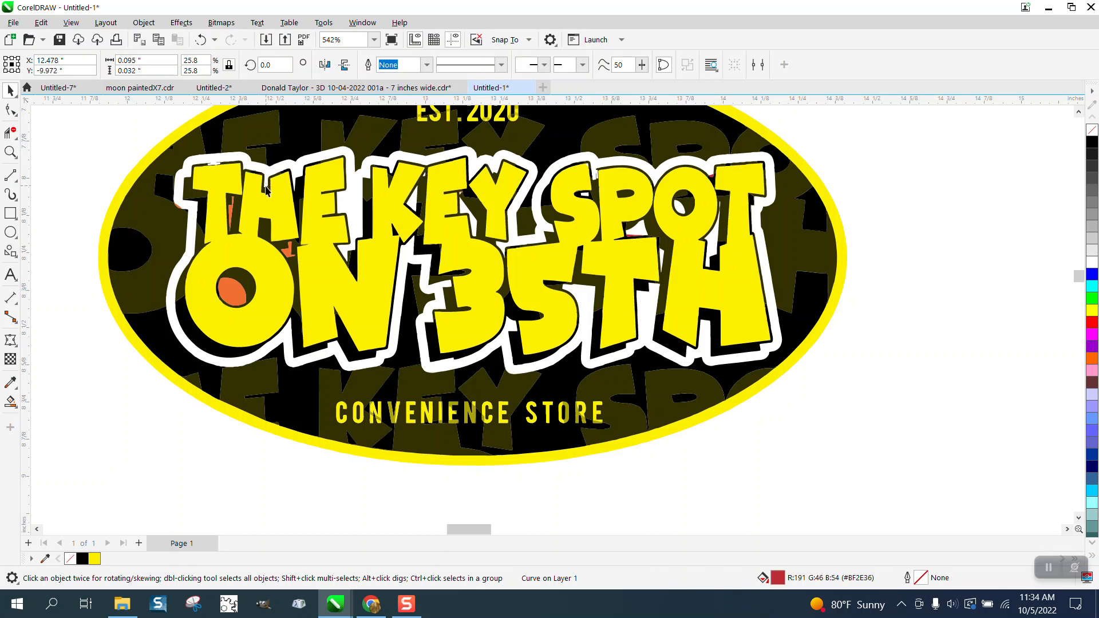
key("Delete")
Step: Move the orange pieces inside the O of ON and above the gap between O and N out of the logo
left_click(233, 292)
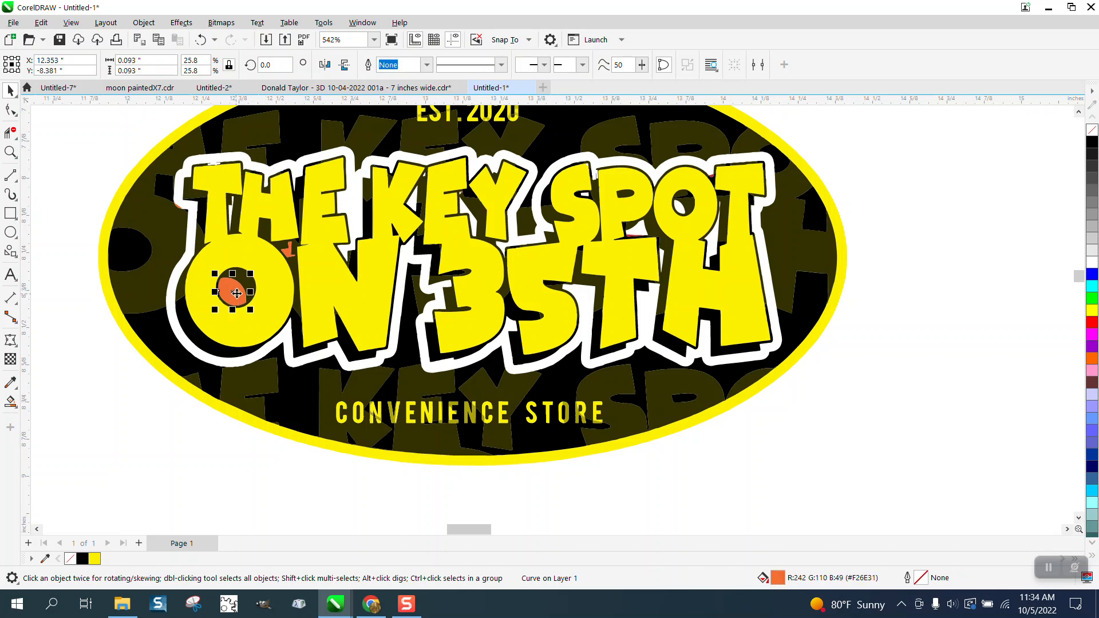
key("Delete")
left_click(291, 250)
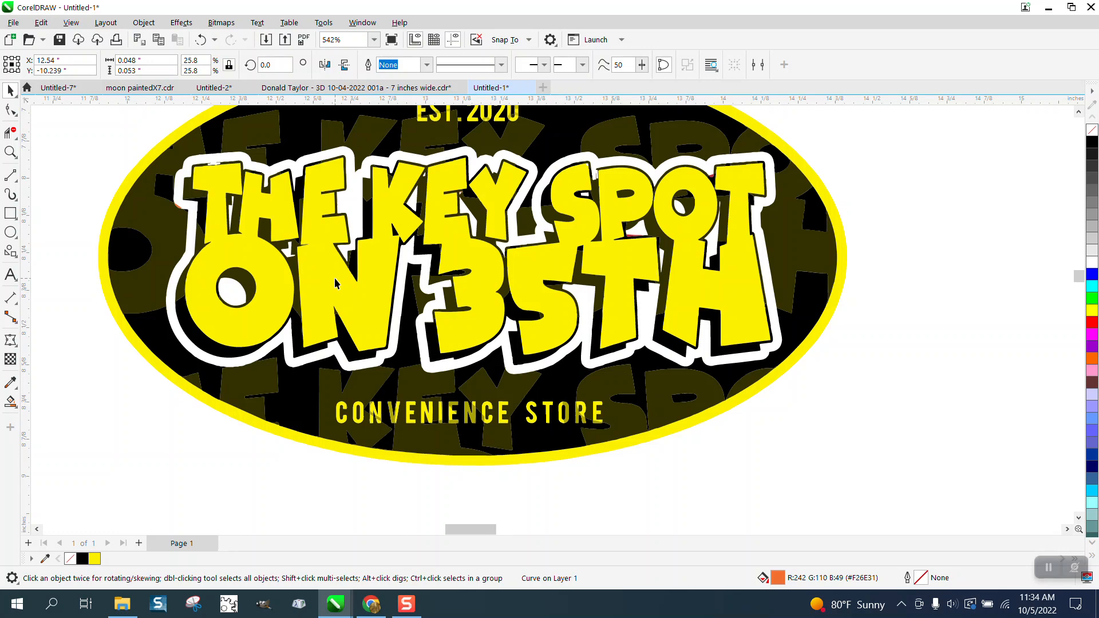
Step: Examine the separated red and orange border pieces below the logo up close for gaps and stray fragments
scroll(334, 277, "down", 3)
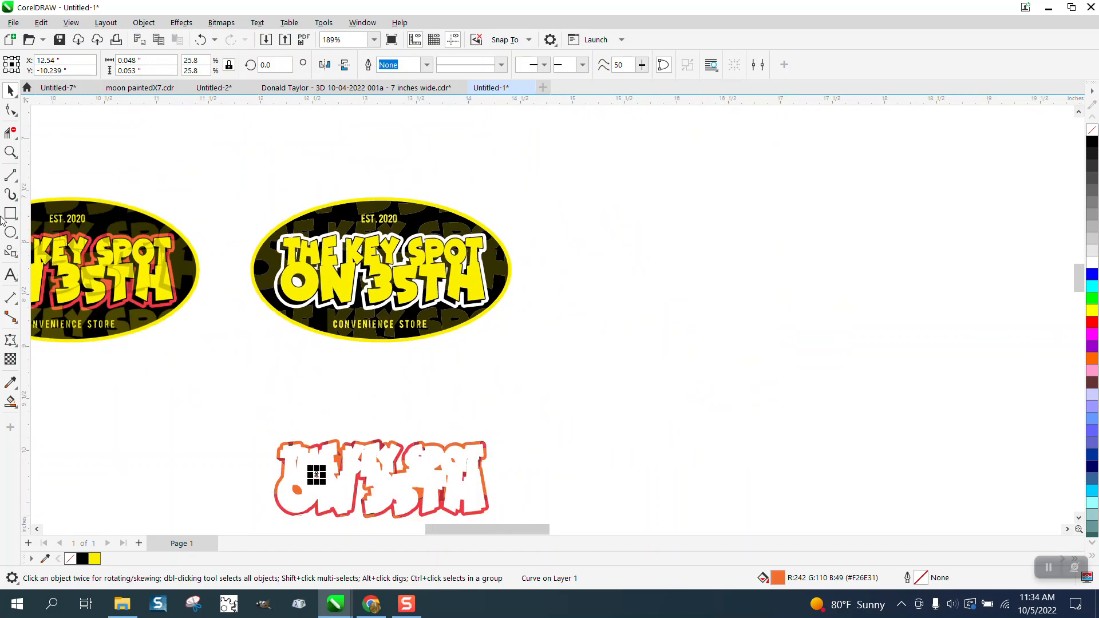
left_click(11, 152)
left_click_drag(261, 428, 558, 529)
scroll(518, 438, "down", 4)
left_click_drag(223, 321, 544, 451)
scroll(653, 312, "up", 4)
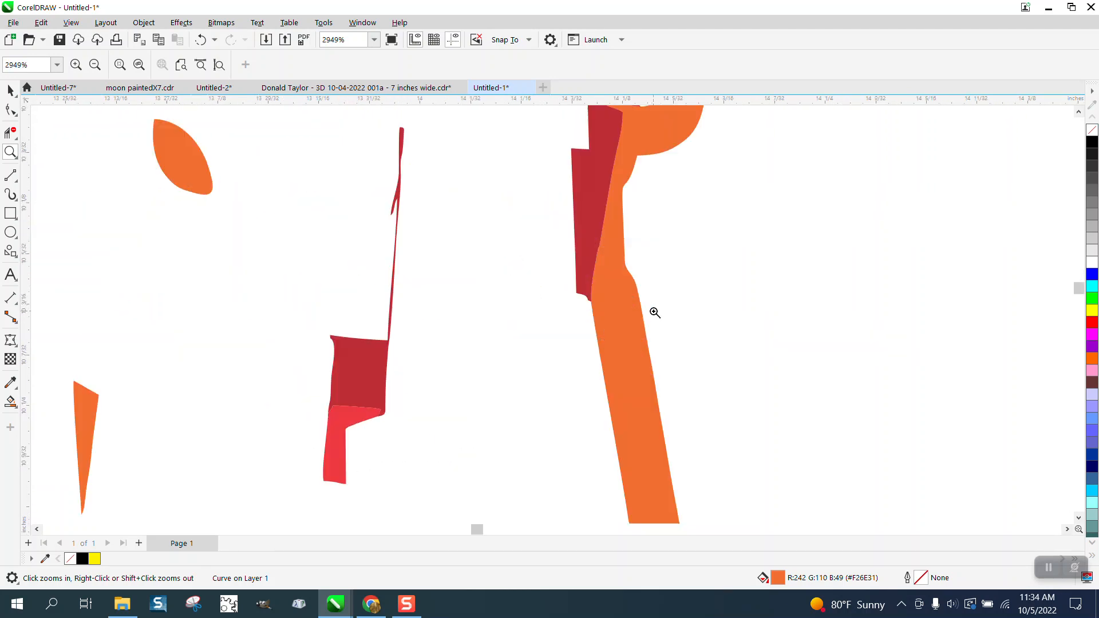
scroll(535, 326, "down", 1)
scroll(535, 325, "down", 4)
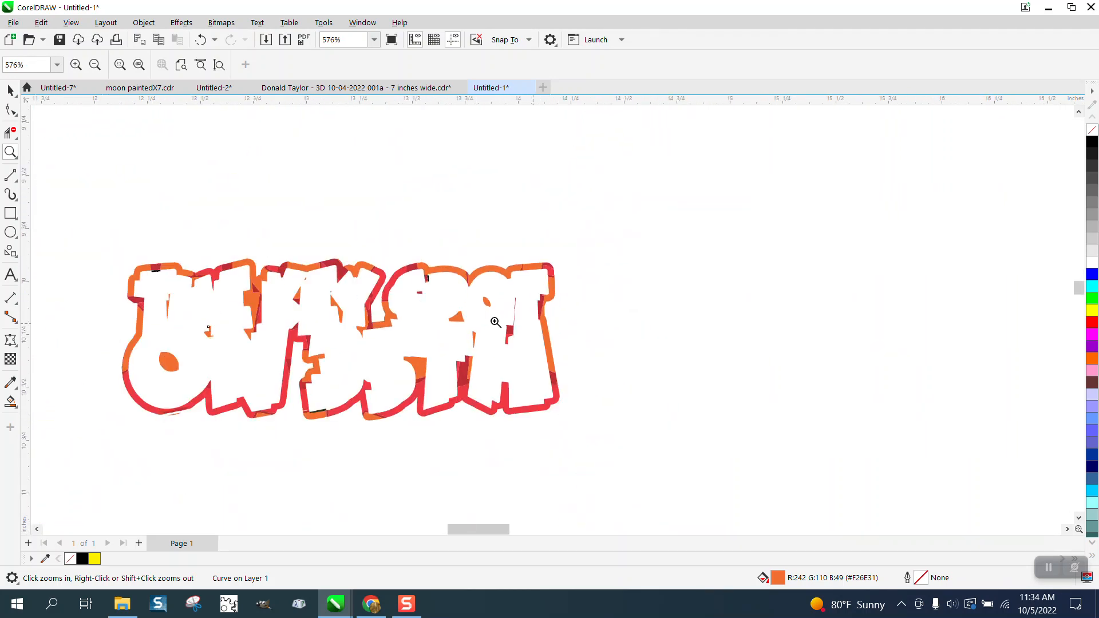
Step: Try to weld all the separated red and orange border pieces into one shape
left_click(10, 90)
left_click_drag(88, 201, 696, 449)
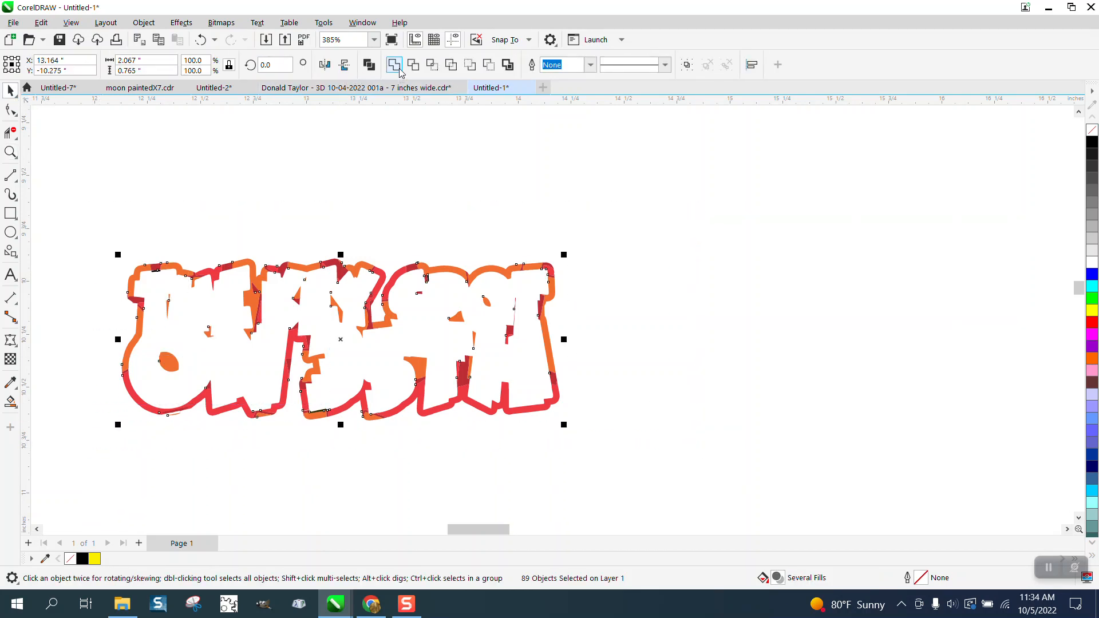
key("ctrl+l")
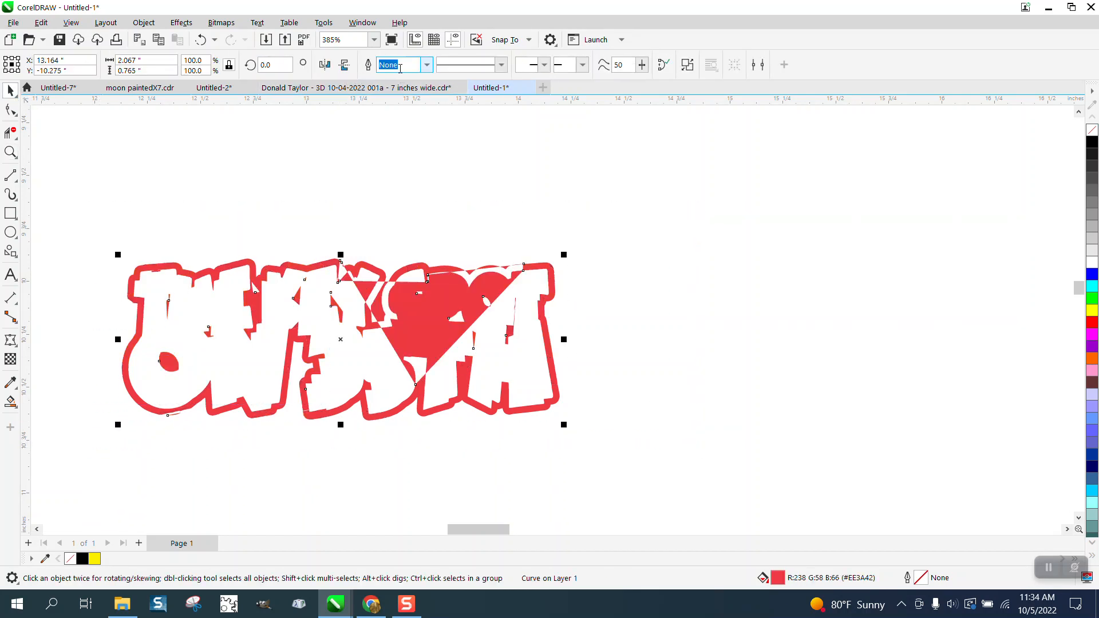
left_click(202, 39)
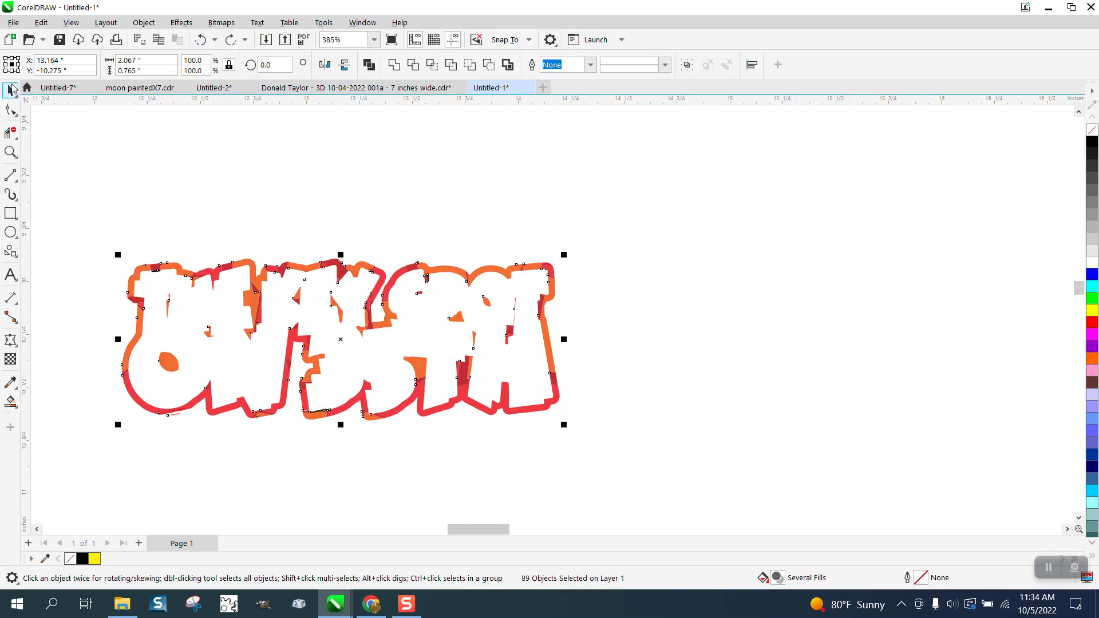
Step: Give all the separated border pieces a black hairline outline with no fill and weld them into one curve
left_click_drag(108, 216, 650, 442)
left_click(1092, 130)
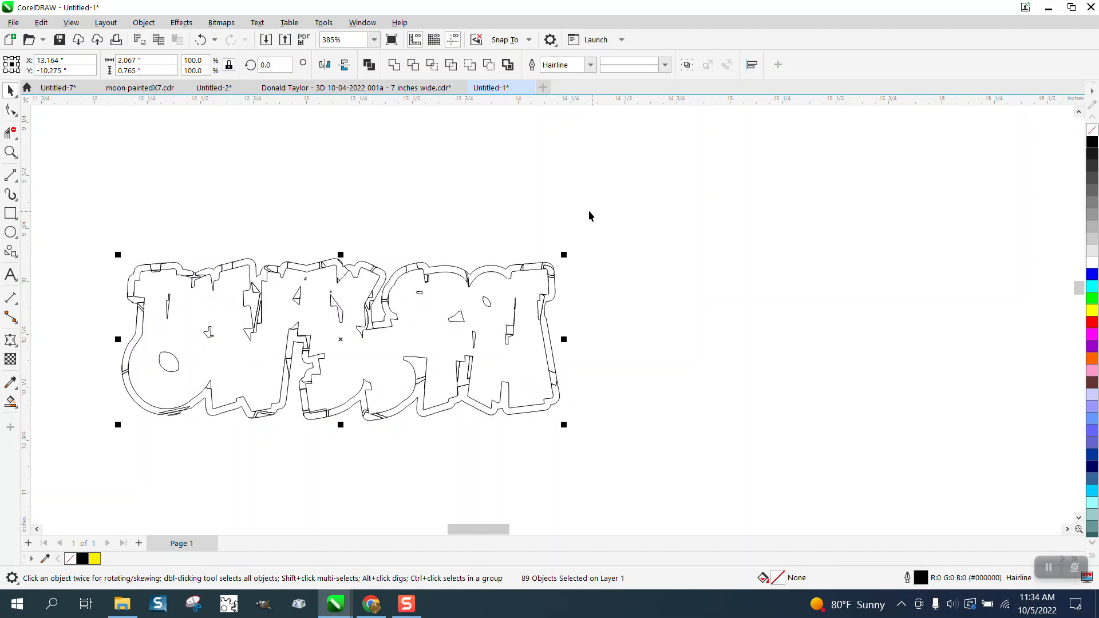
left_click(395, 65)
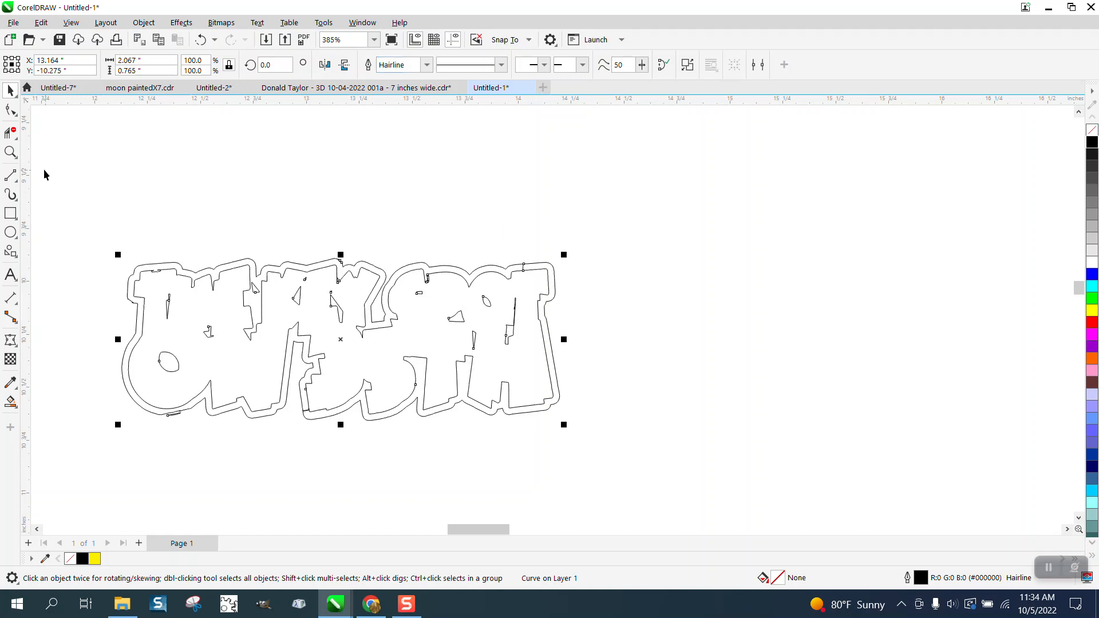
Step: Delete the short segment crossing the border band above the top-right corner of the lettering outline
left_click(13, 150)
left_click(616, 300)
left_click(10, 152)
left_click_drag(503, 225, 656, 322)
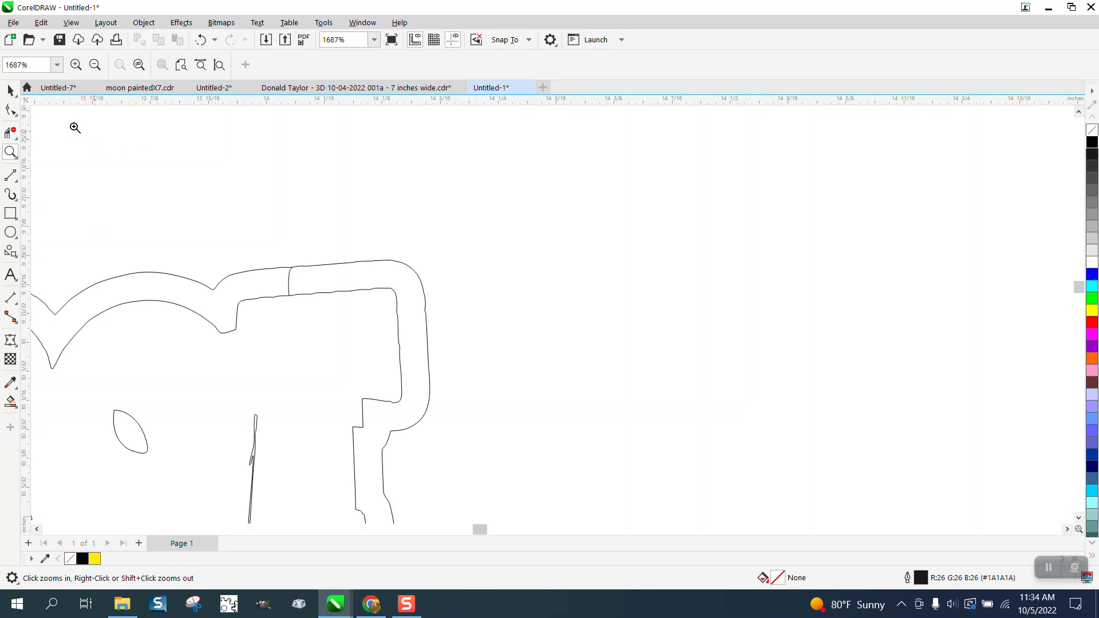
left_click(10, 133)
left_click(289, 279)
scroll(308, 289, "down", 4)
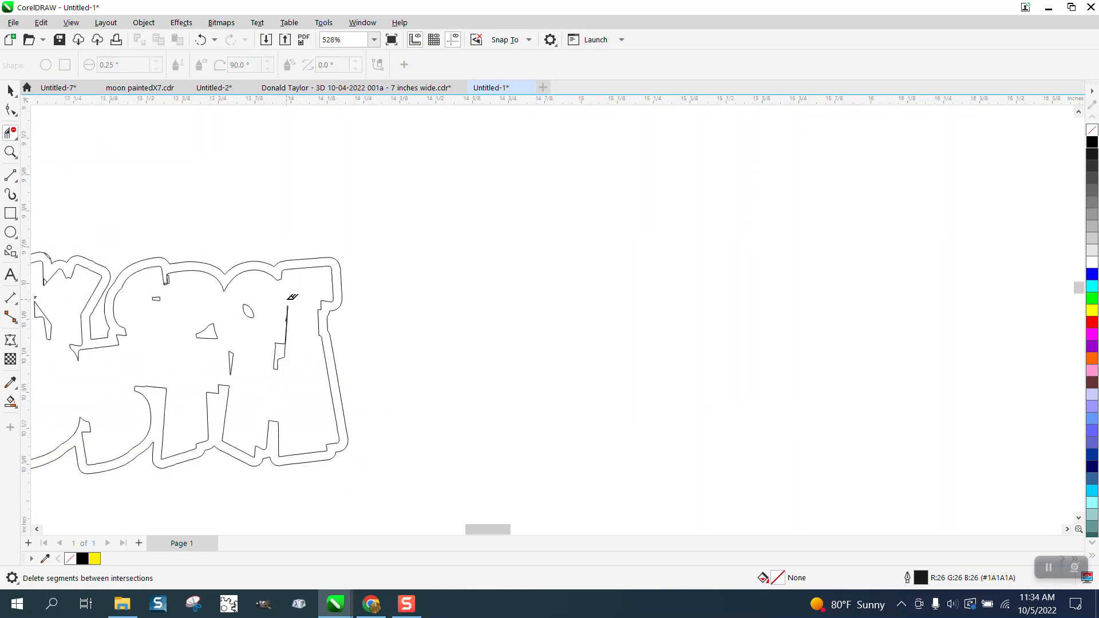
left_click(294, 309)
left_click(201, 41)
Step: Delete the two small sliver fragments at the peak near the upper middle of the border outline
left_click(10, 152)
scroll(304, 273, "down", 4)
left_click_drag(147, 253, 204, 282)
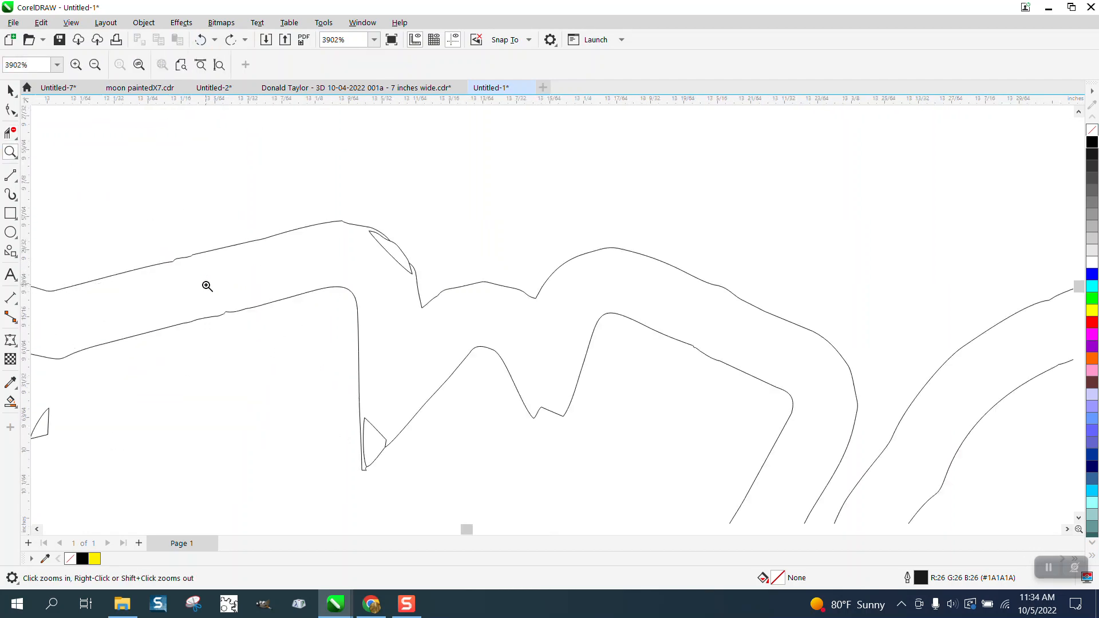
left_click(11, 132)
left_click(401, 259)
left_click(383, 430)
scroll(428, 387, "down", 3)
scroll(462, 362, "down", 2)
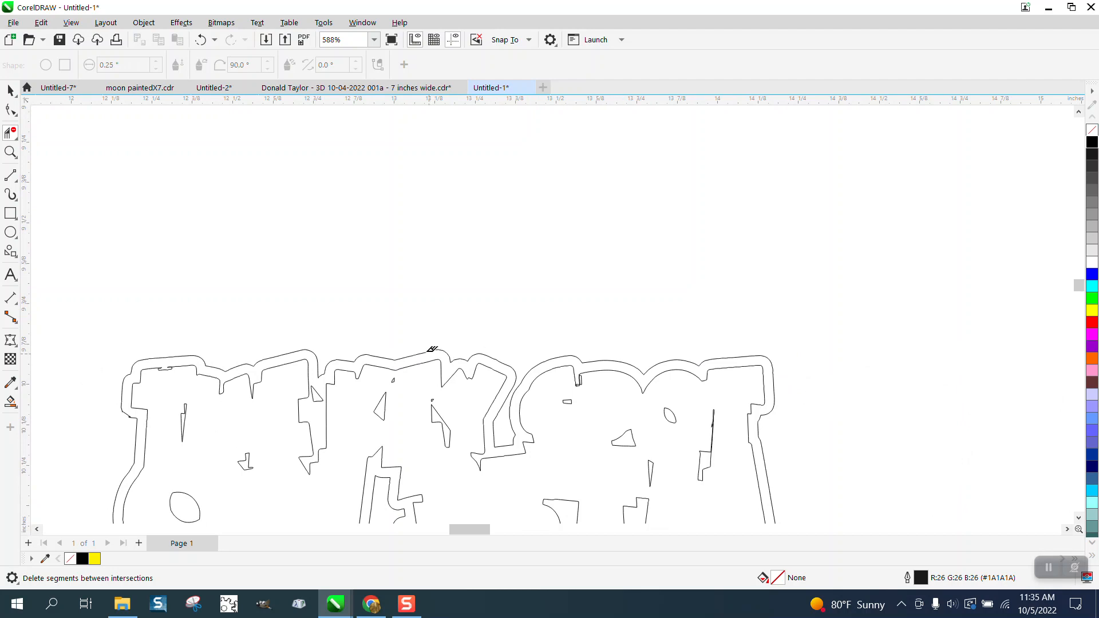
Step: Inspect the left side of the border outline and delete the thin sliver under the bottom curve of the O
left_click(10, 152)
left_click_drag(187, 327, 305, 394)
scroll(396, 341, "down", 3)
left_click_drag(317, 351, 425, 425)
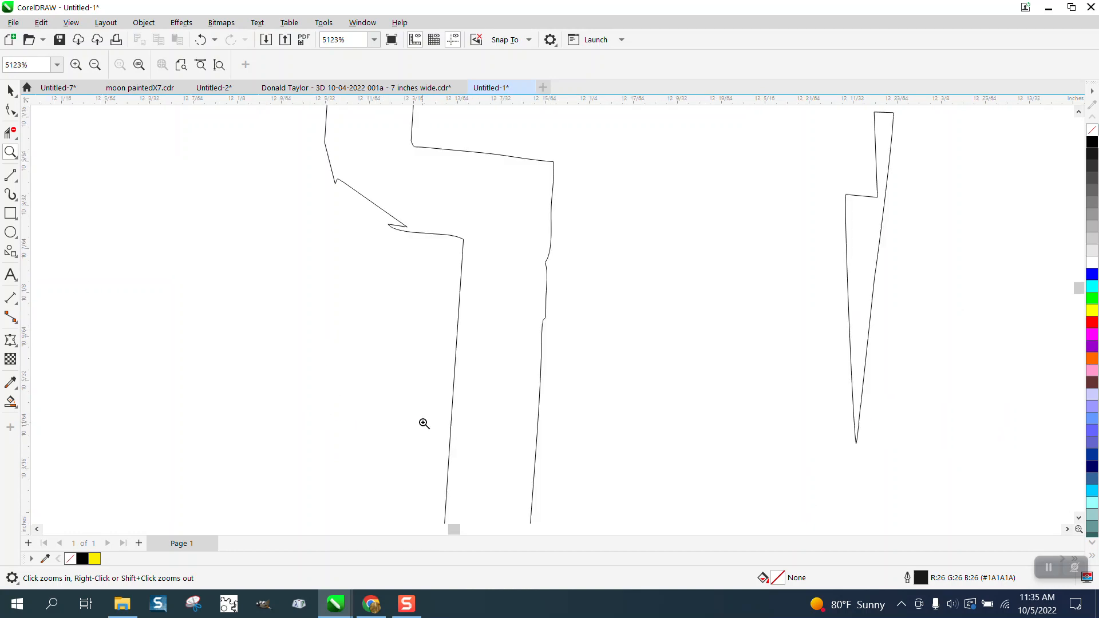
scroll(364, 349, "down", 6)
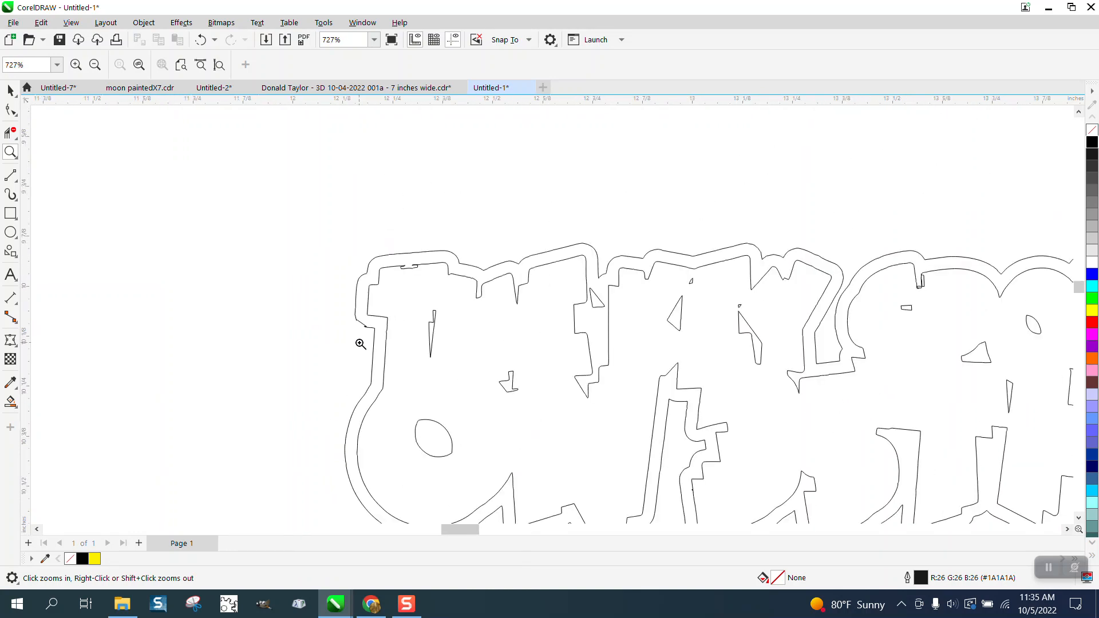
left_click_drag(413, 437, 427, 471)
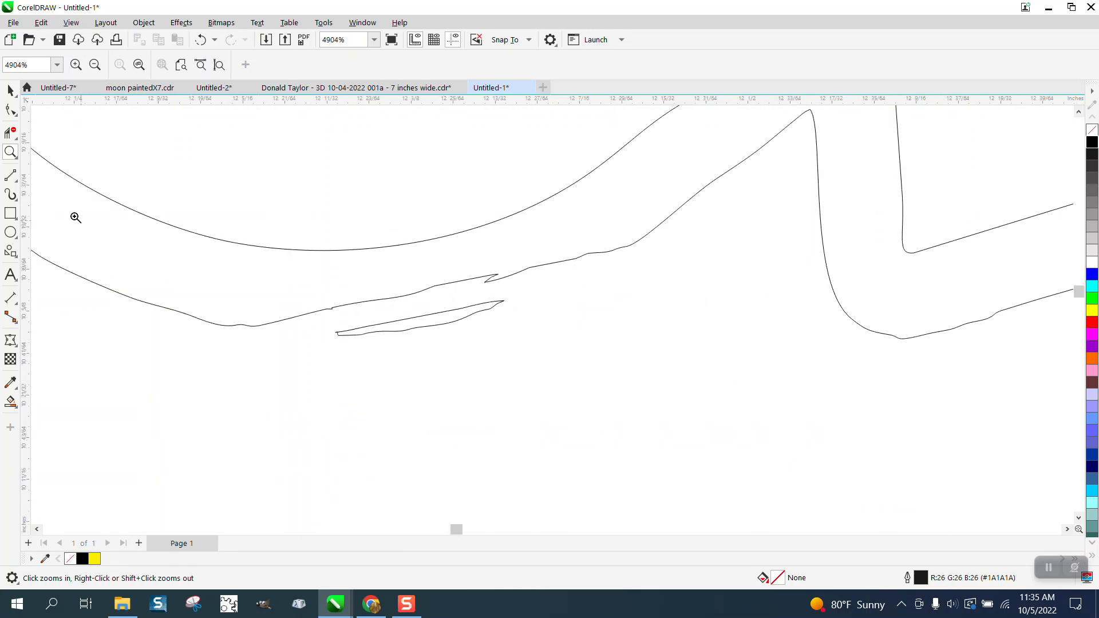
left_click(10, 133)
left_click_drag(454, 298, 456, 345)
scroll(432, 349, "down", 5)
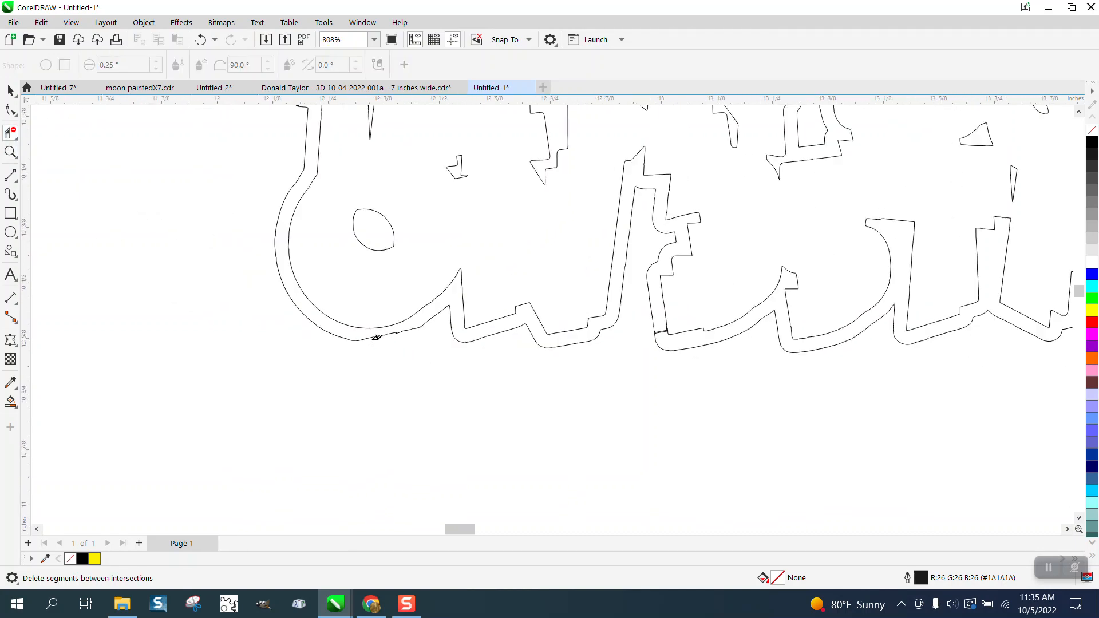
Step: Try to delete the segment crossing the border band at the lower-left corner of the 3
left_click(676, 333)
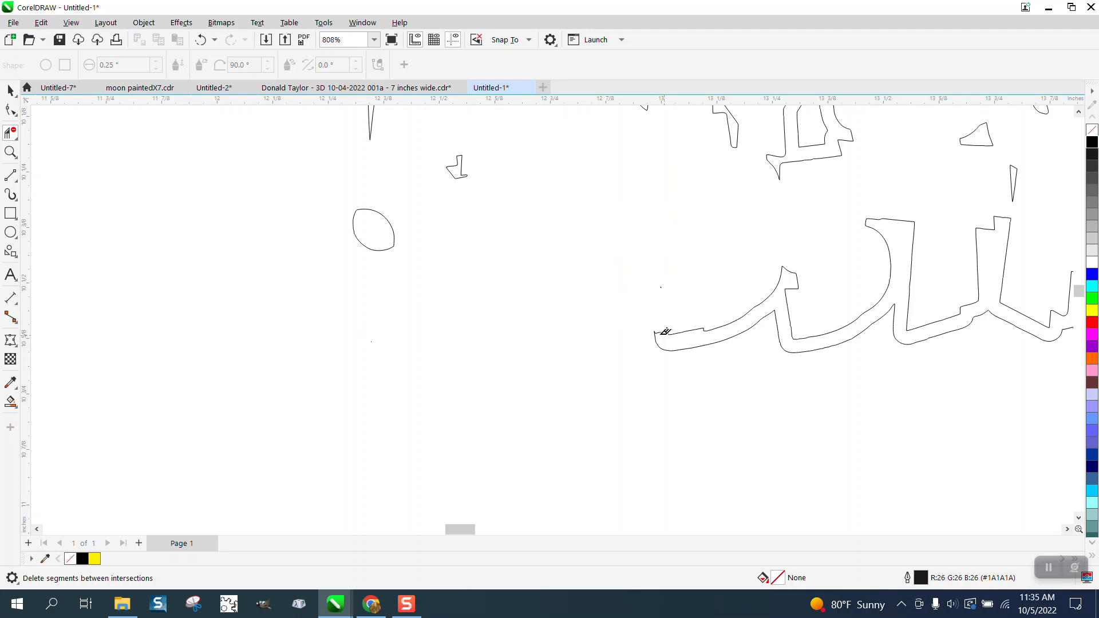
left_click(215, 40)
left_click(241, 73)
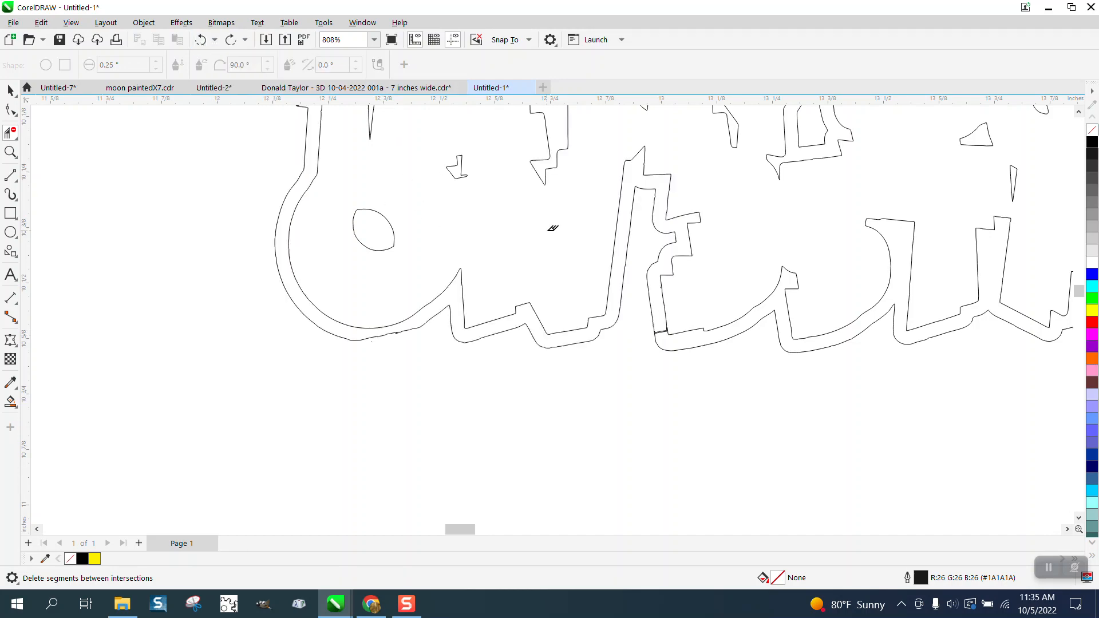
left_click(663, 328)
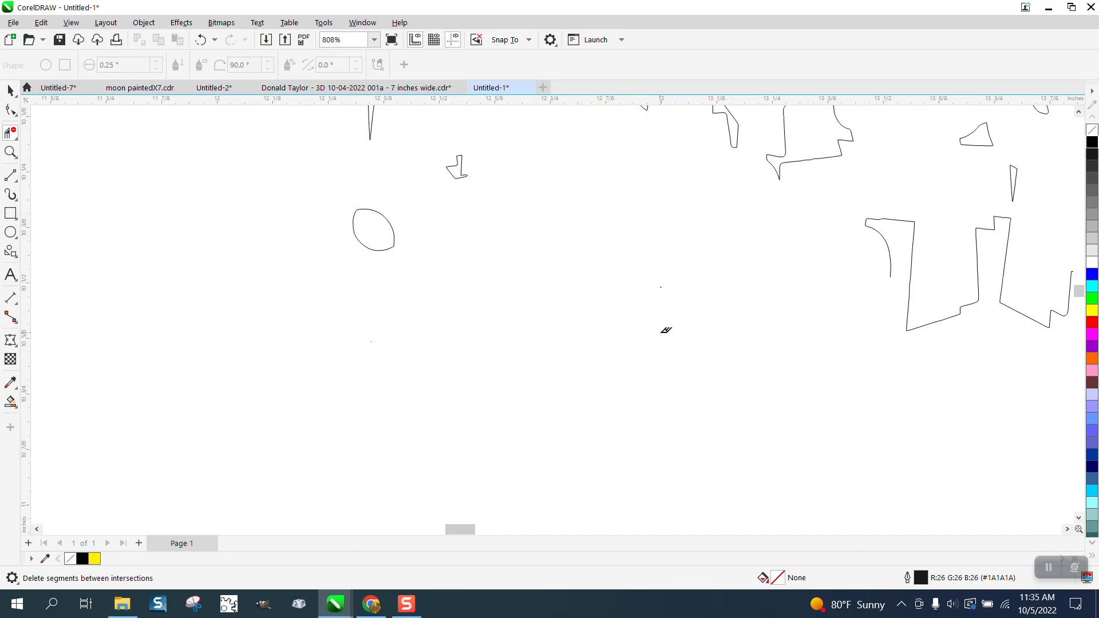
left_click(201, 39)
Step: Move the upper piece's corner node onto the adjoining outer border line at the lower-left joint of the 3
left_click(10, 152)
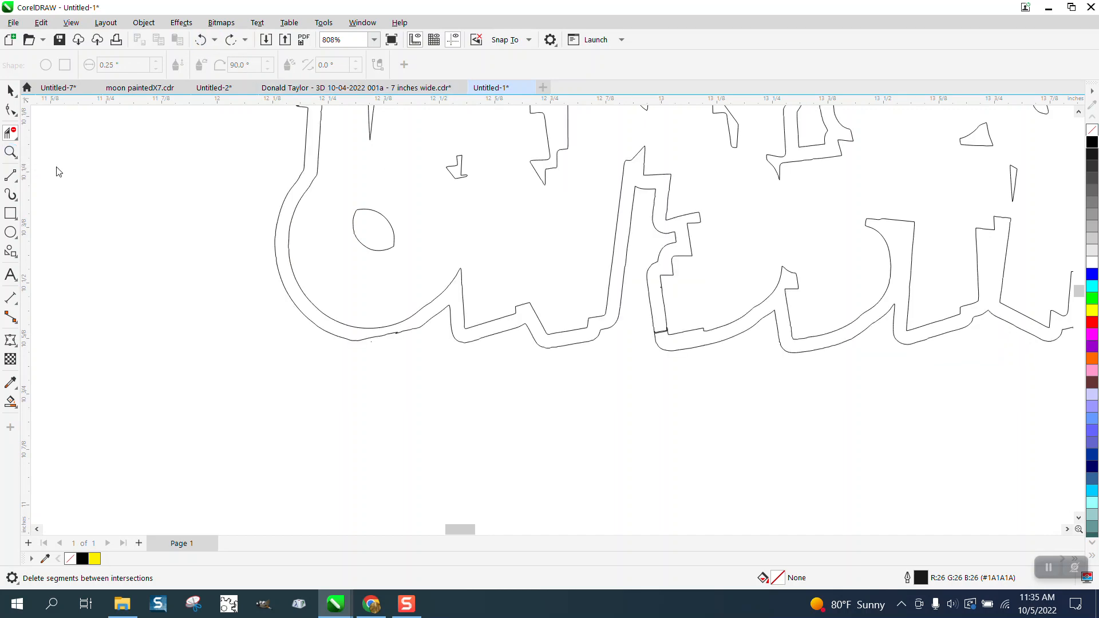
left_click_drag(636, 324, 708, 366)
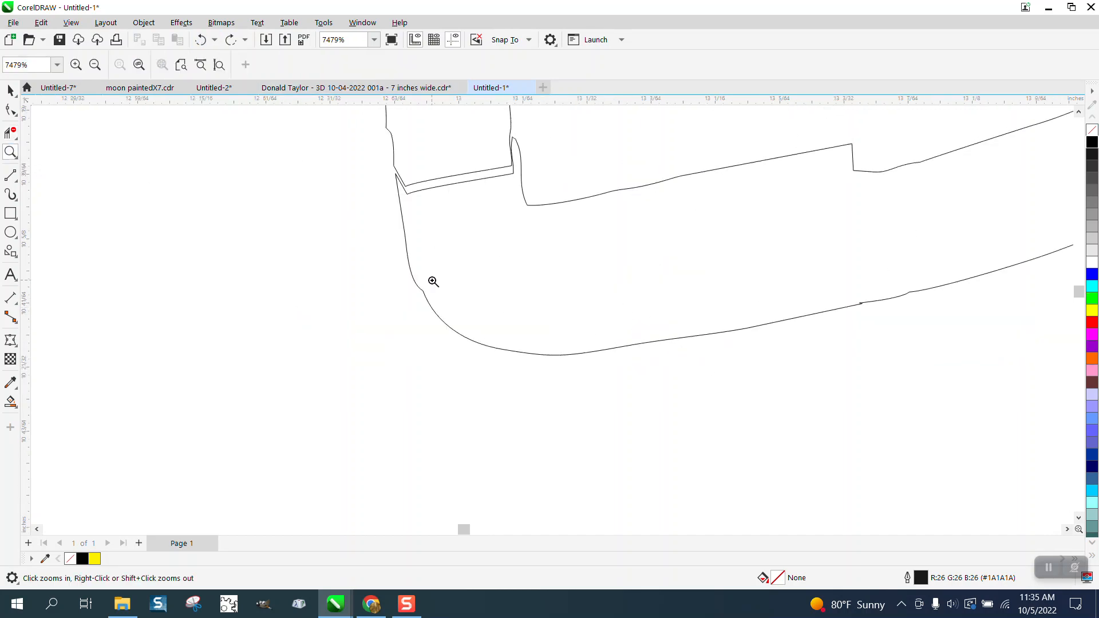
left_click(10, 109)
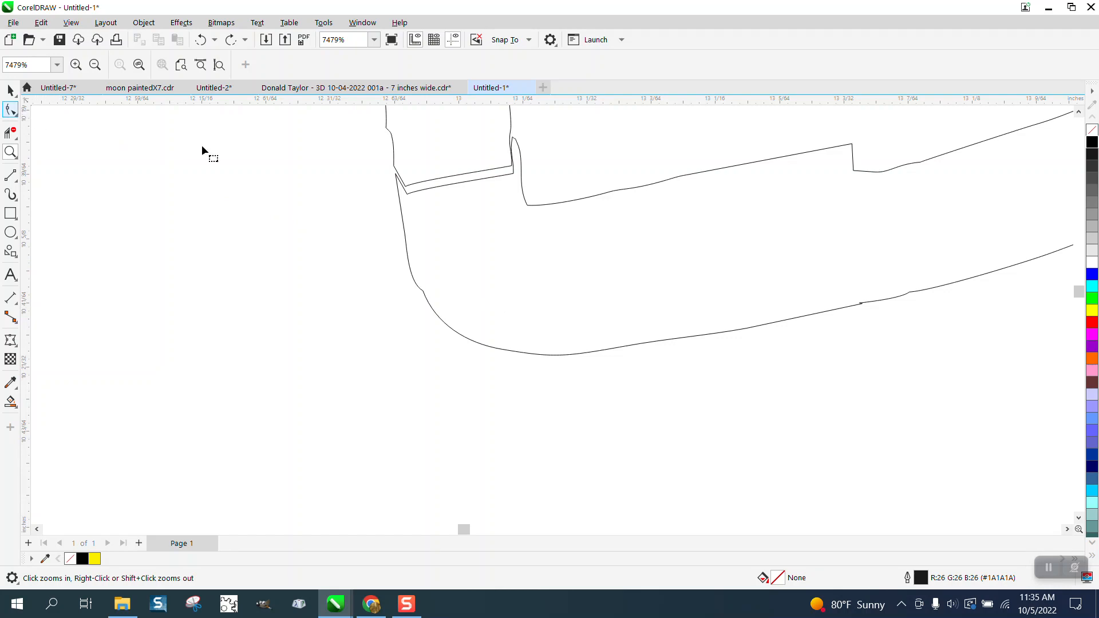
left_click(396, 173)
left_click_drag(397, 175, 421, 193)
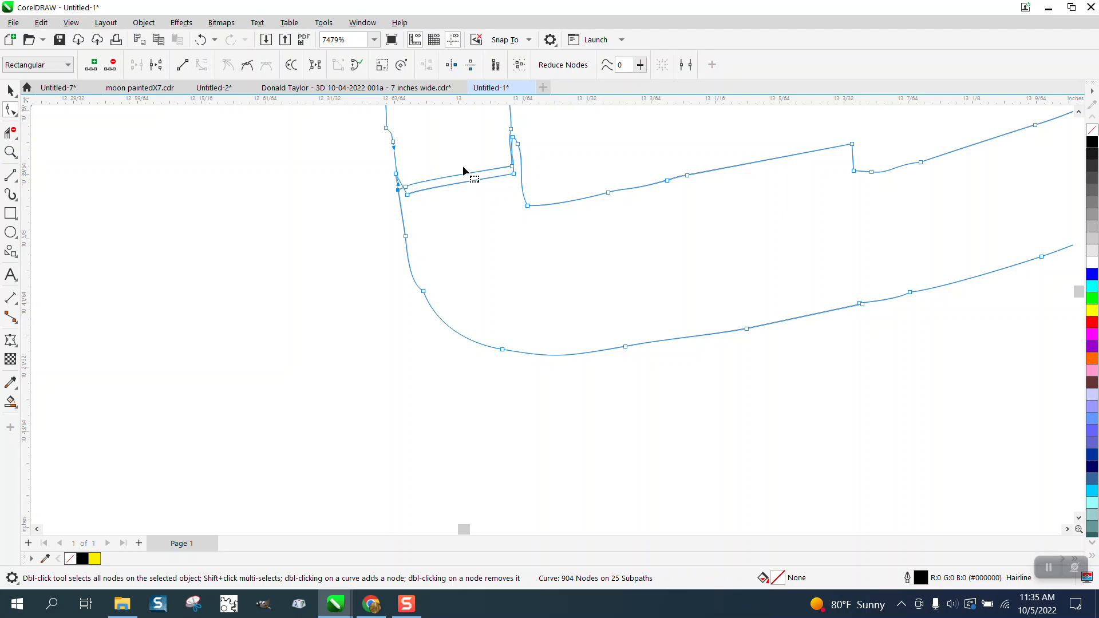
Step: Try to delete both lines crossing the border band at the joint in one stroke
left_click(10, 132)
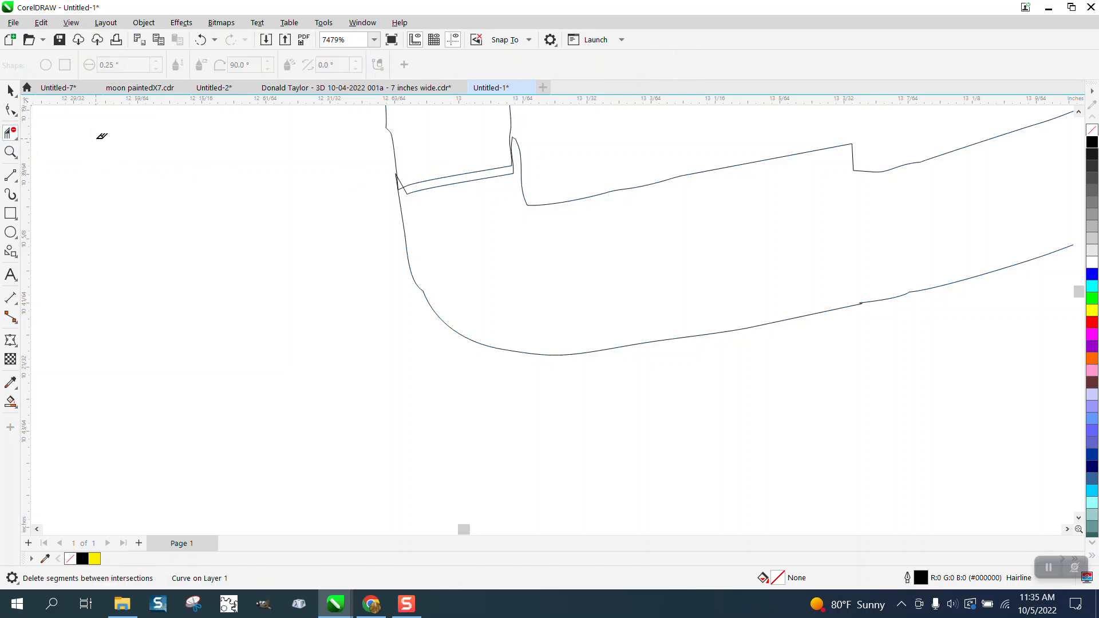
left_click_drag(449, 160, 461, 208)
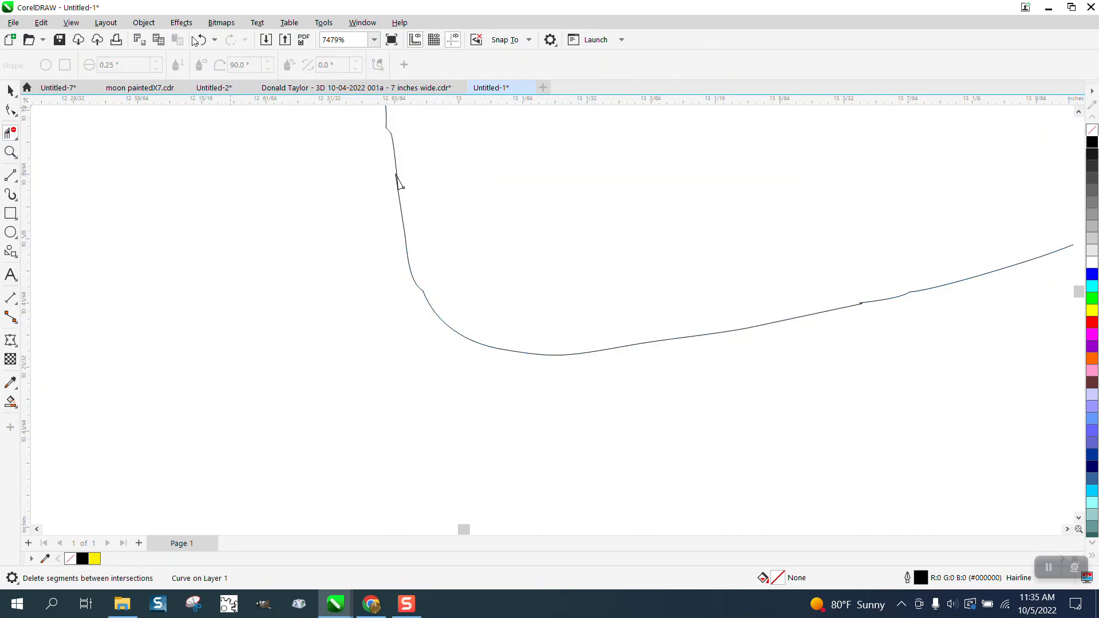
left_click(200, 40)
Step: Delete the short diagonal segment and the upper of the two crossing lines at the joint
left_click(403, 177)
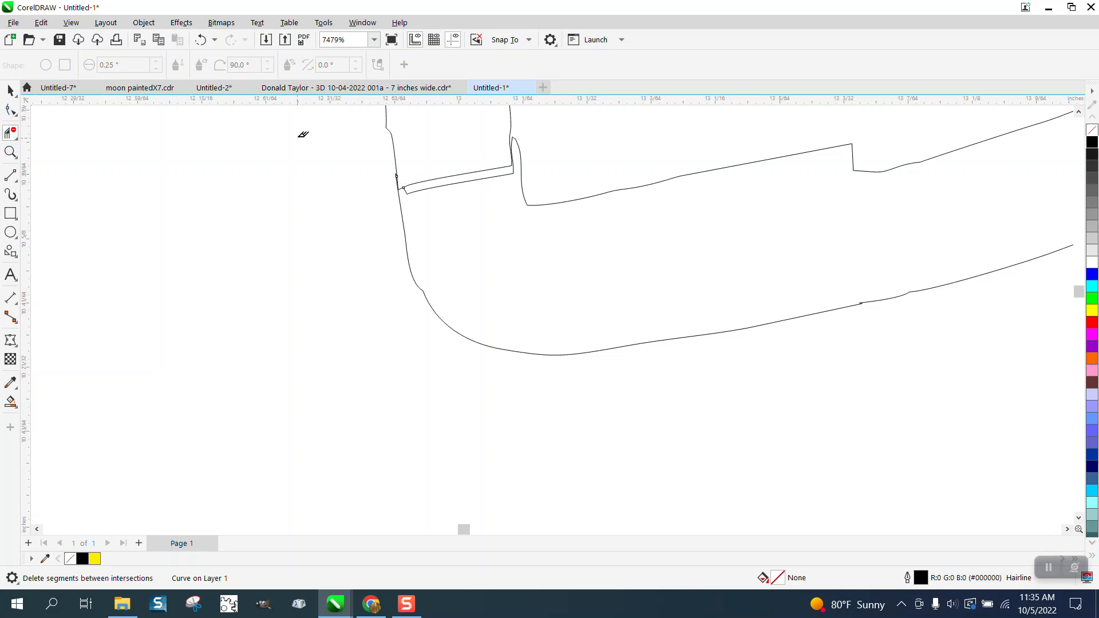
left_click(508, 170)
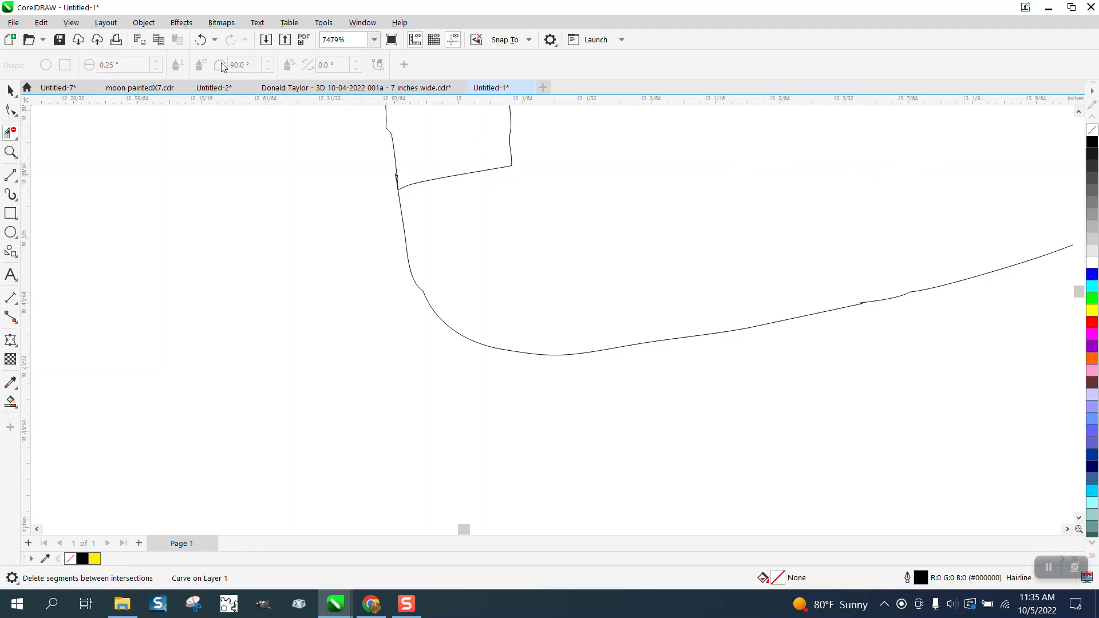
left_click(200, 39)
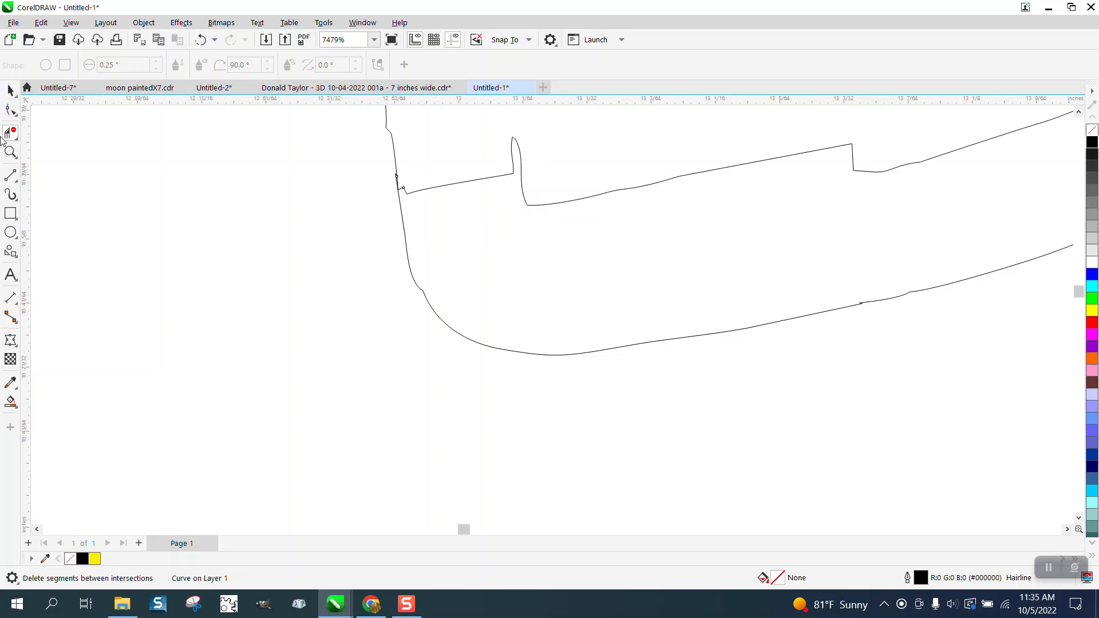
Step: Examine the joint at the lower-left of the 3 and the whole border outline for remaining stray segments
left_click(10, 151)
left_click_drag(381, 166, 488, 231)
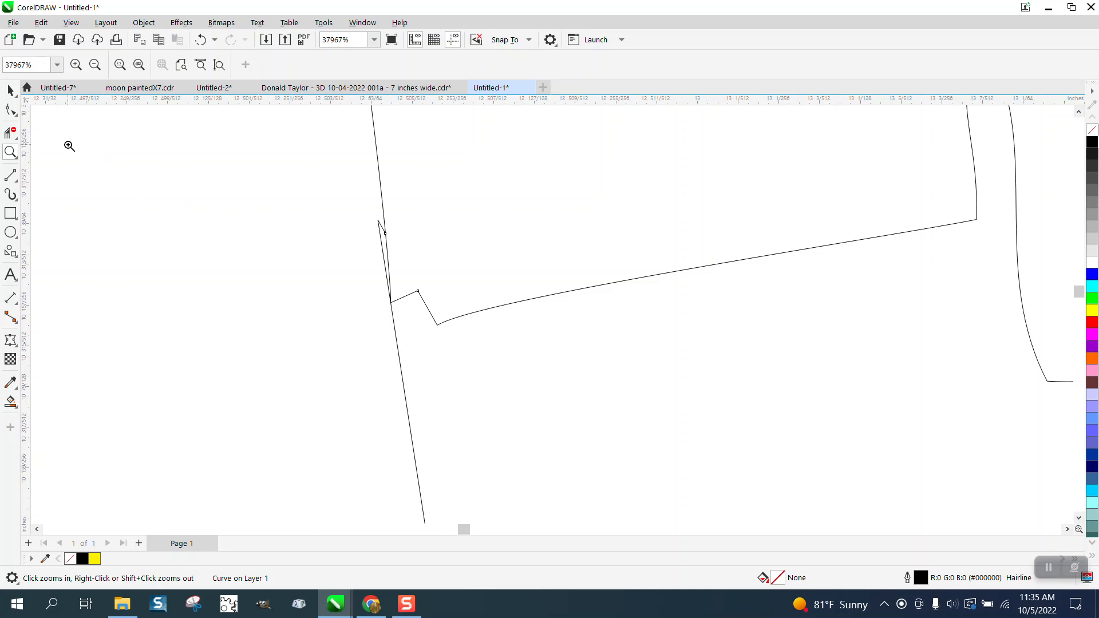
left_click(10, 133)
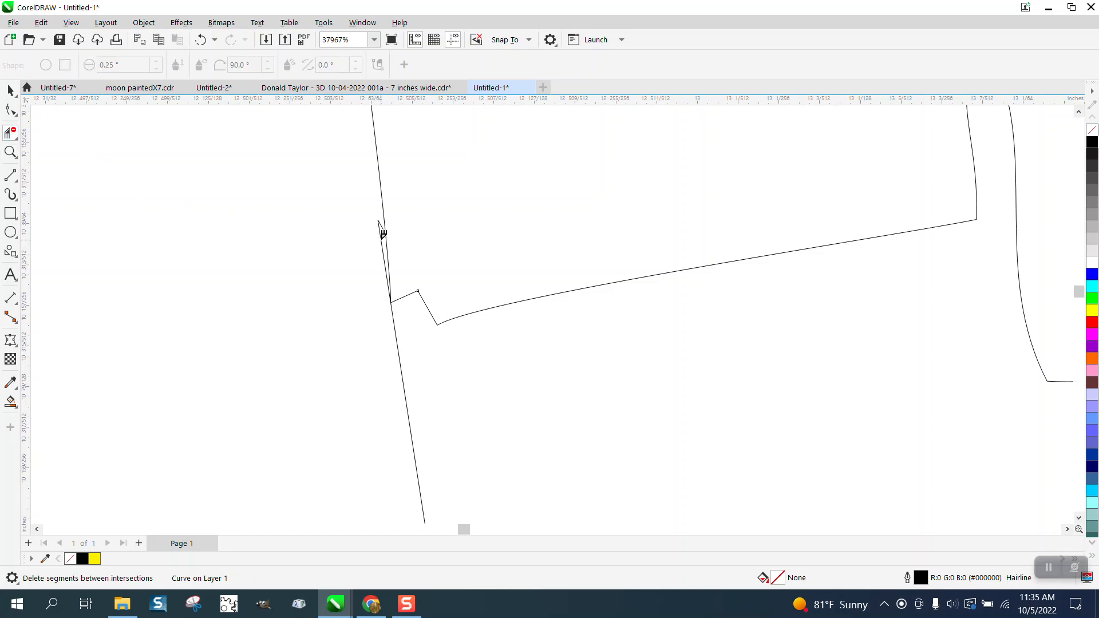
scroll(382, 233, "down", 4)
scroll(463, 239, "down", 6)
scroll(454, 240, "down", 4)
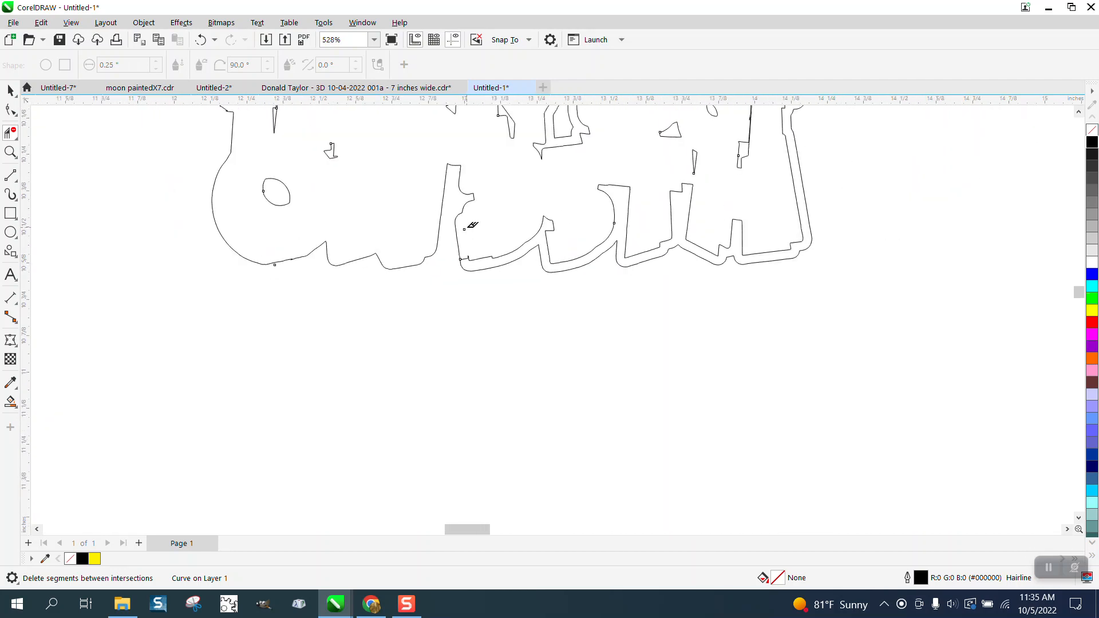
scroll(476, 227, "down", 1)
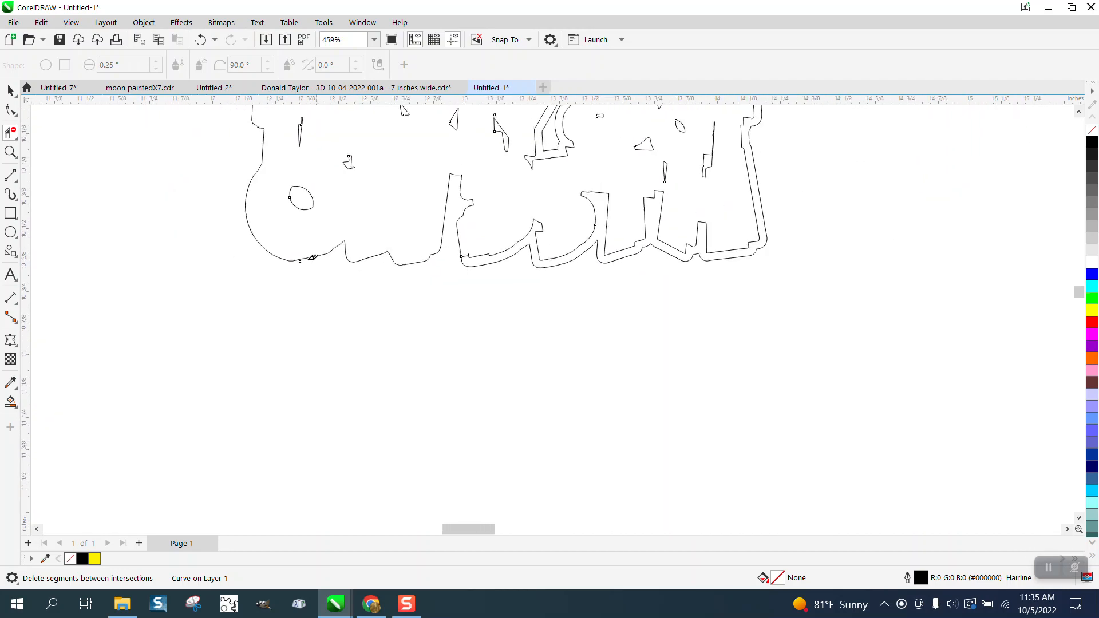
scroll(388, 272, "down", 5)
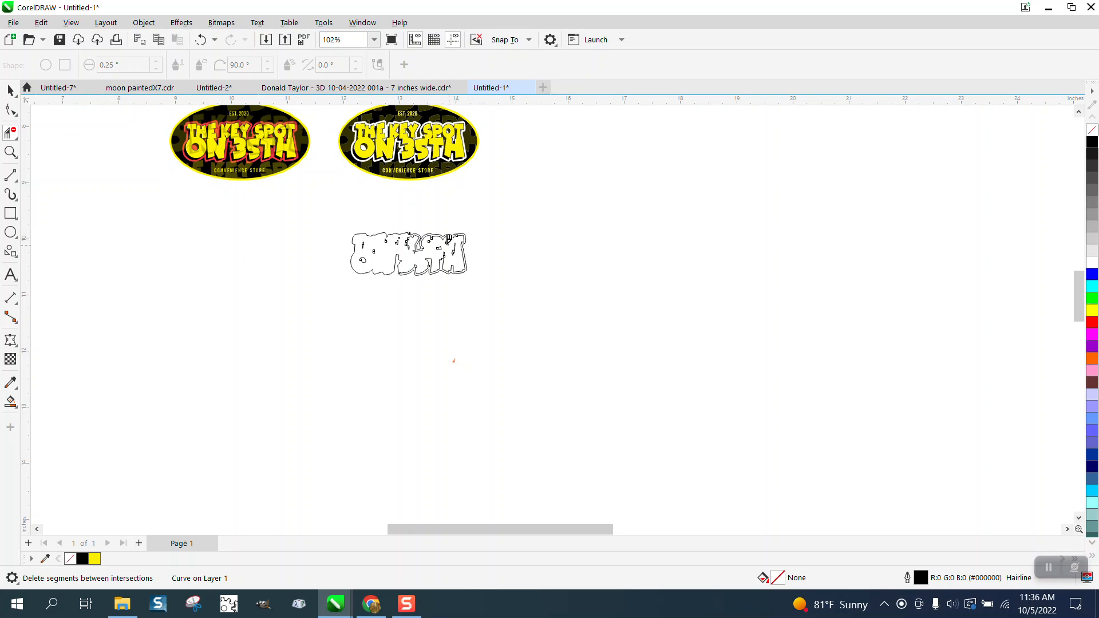
left_click(10, 152)
left_click_drag(375, 216, 520, 294)
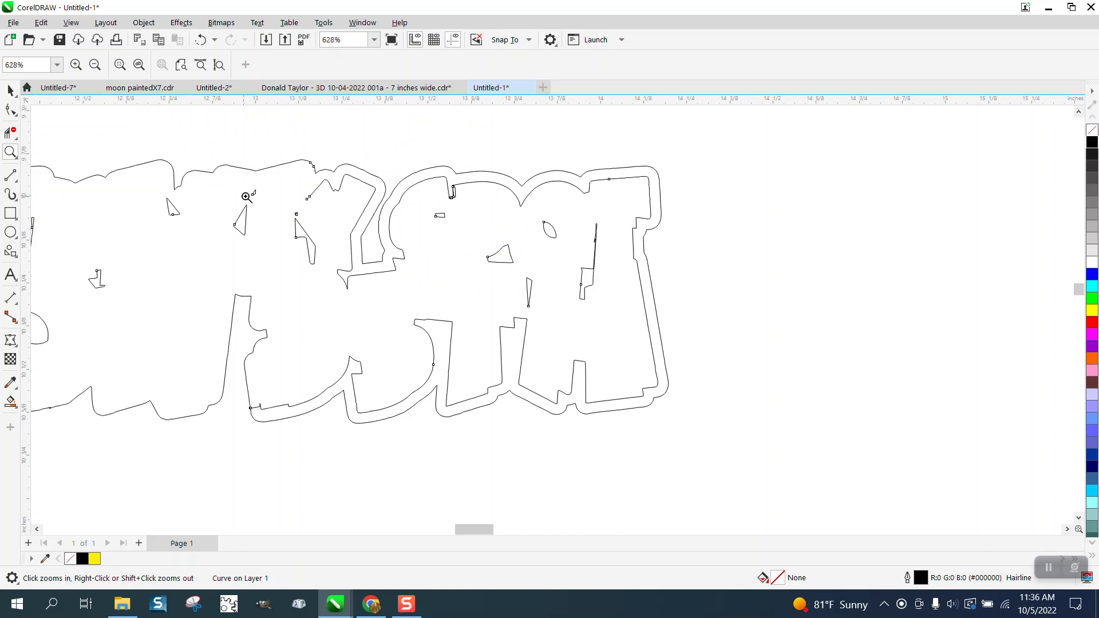
scroll(365, 228, "down", 3)
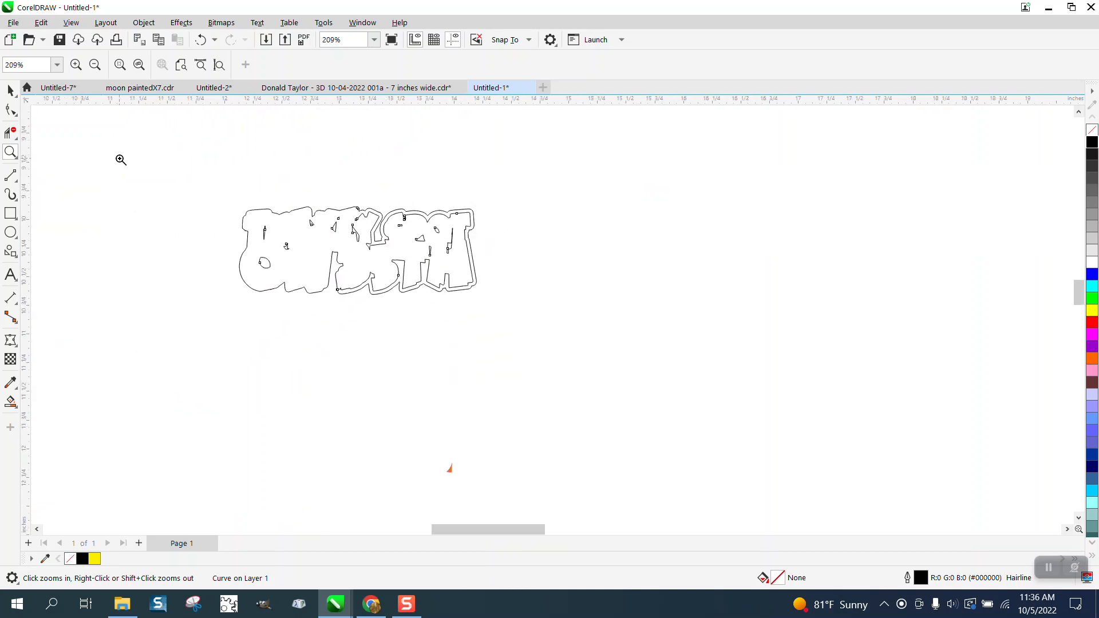
Step: Duplicate the whole border outline and place the copy 4 inches to the right of the original
left_click(10, 90)
left_click_drag(207, 169, 610, 317)
key("plus")
key("Right")
key("Right")
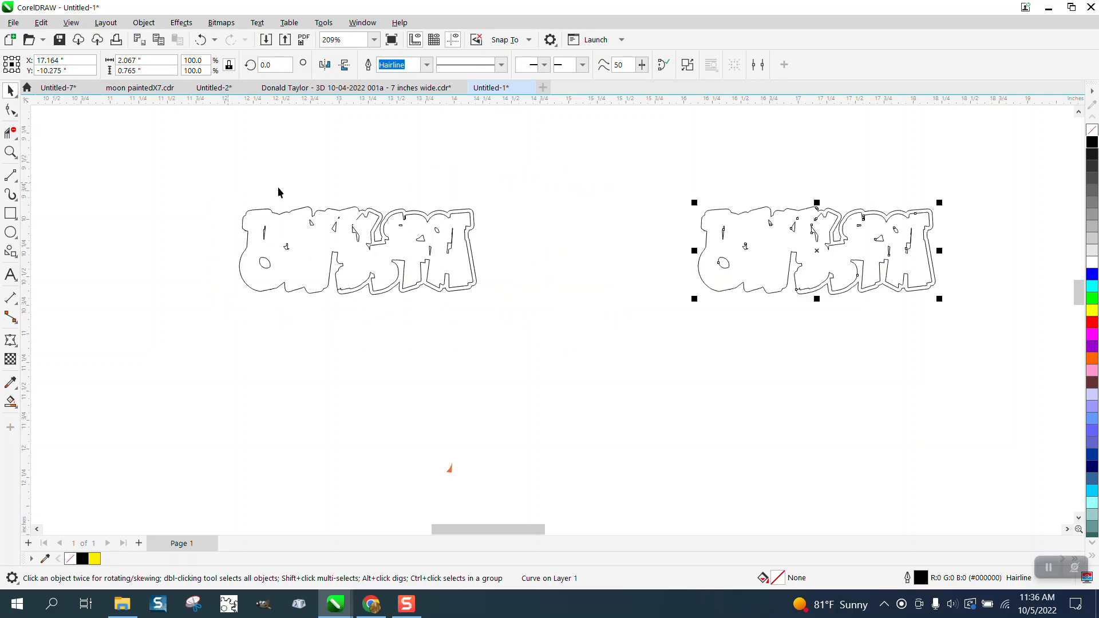
Step: Delete the stray inner shapes from the left half of the original border outline, including the O's oval
left_click(10, 152)
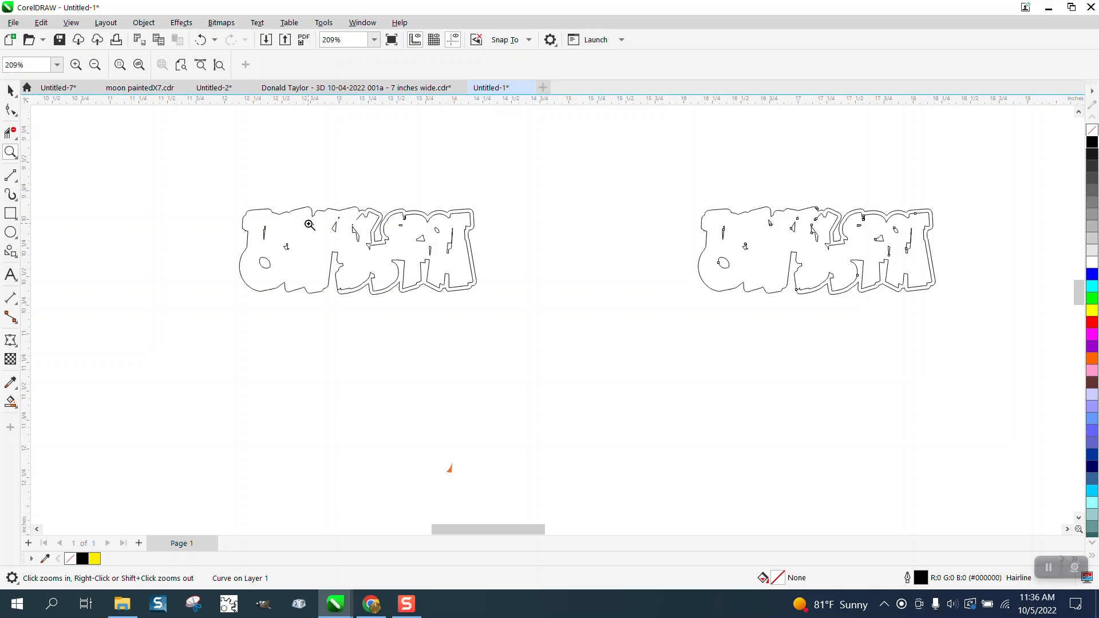
left_click(10, 133)
left_click(265, 230)
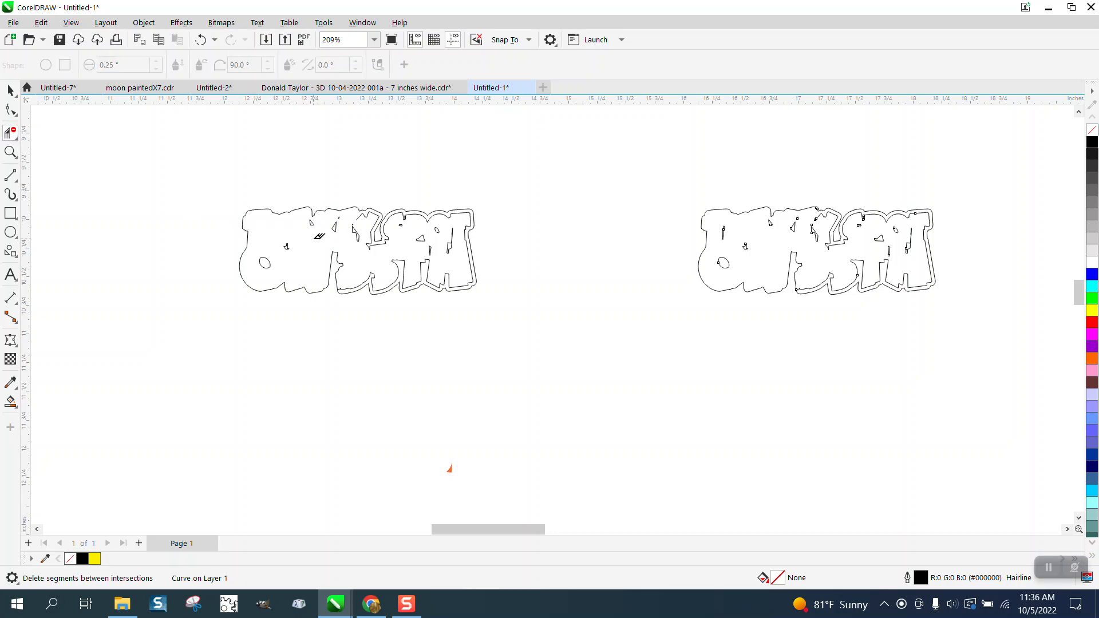
left_click(265, 259)
left_click(355, 226)
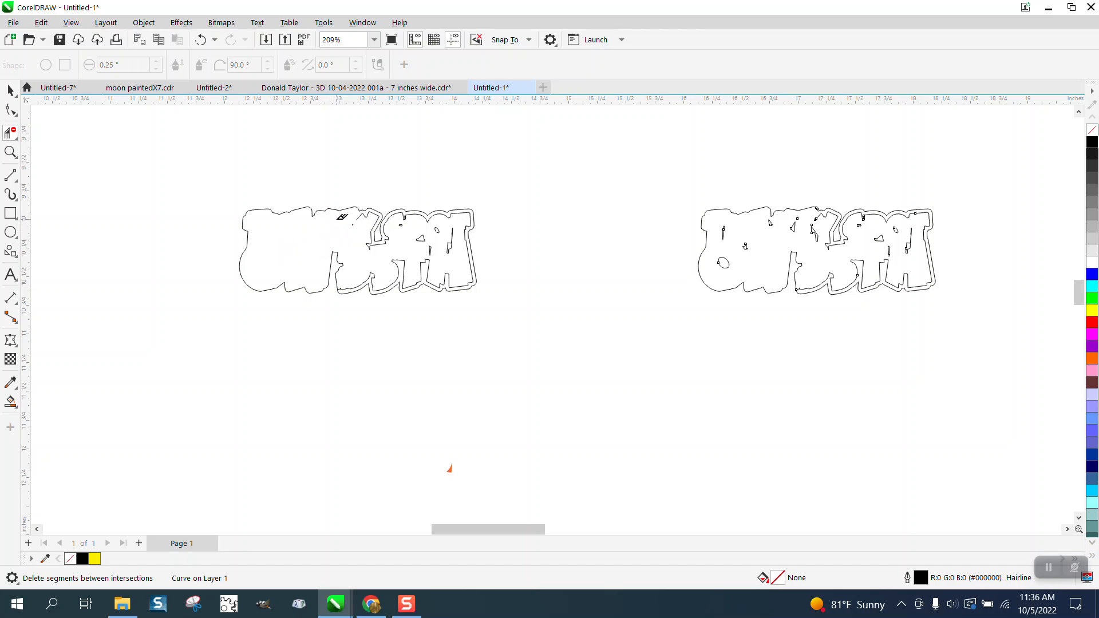
left_click(371, 216)
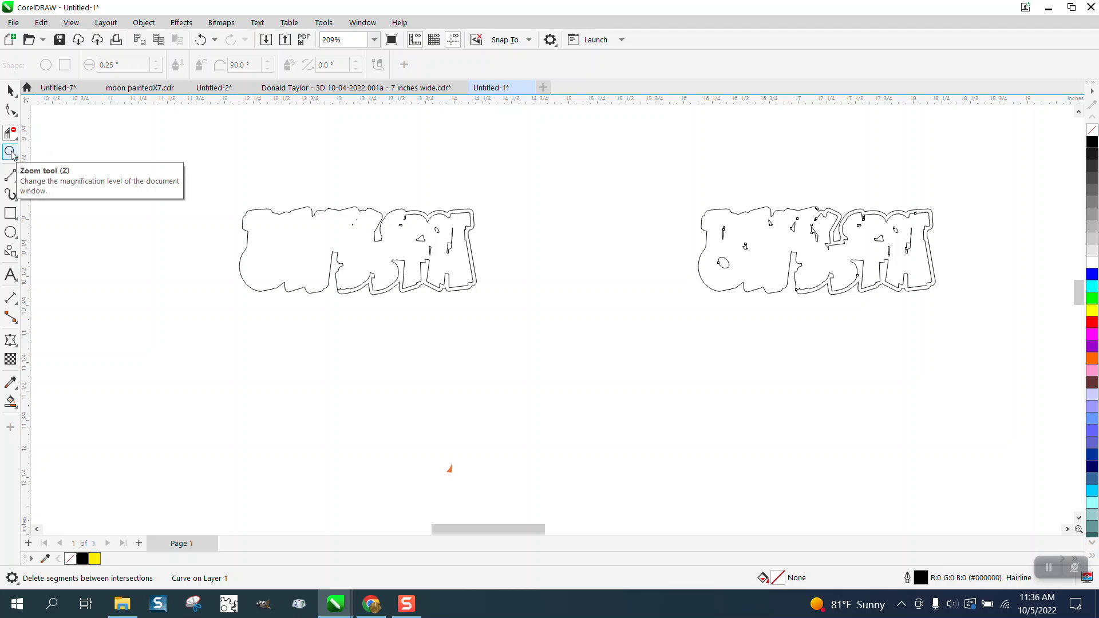
Step: Smart Fill the area between the original border outline and a rectangle drawn around it in cyan, and move the filled shape below
left_click(10, 213)
left_click_drag(213, 190, 524, 351)
left_click(10, 402)
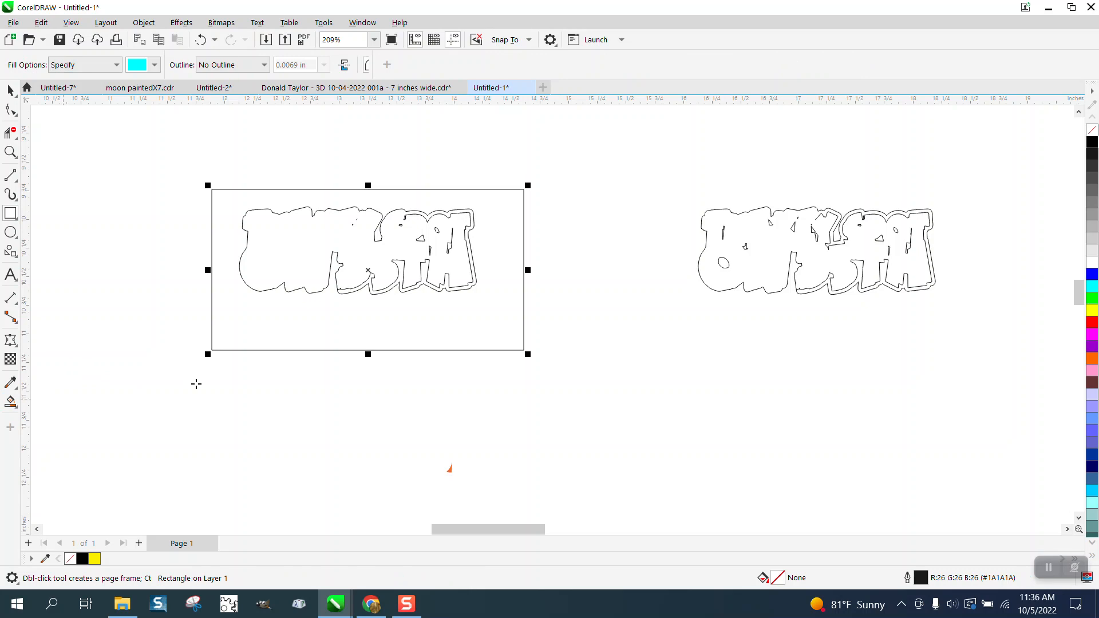
left_click(303, 339)
scroll(330, 324, "down", 1)
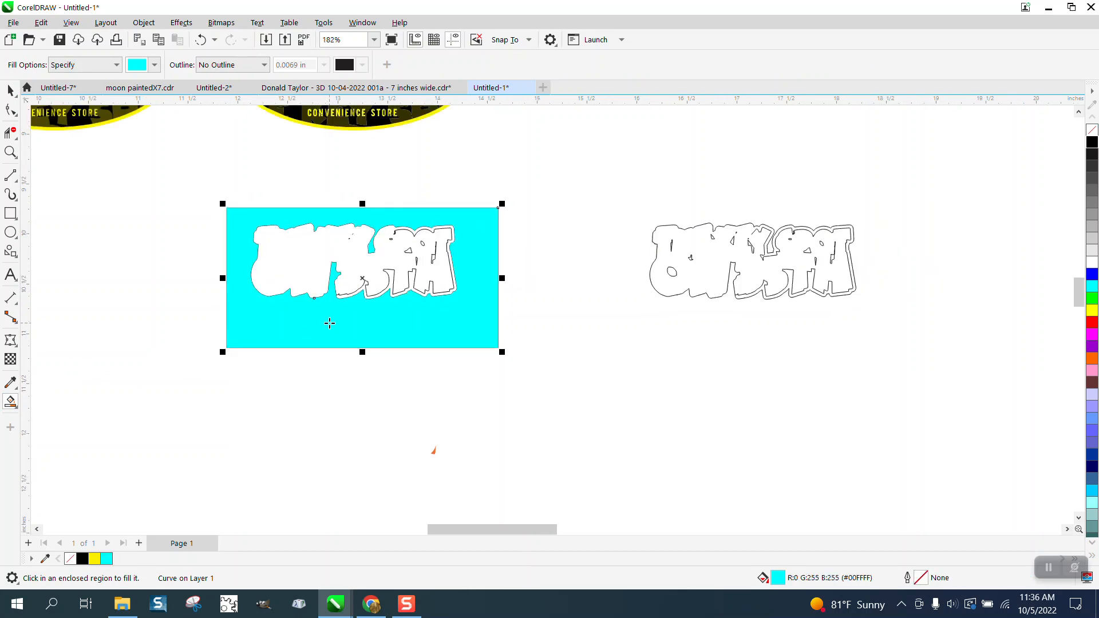
key("shift+Down")
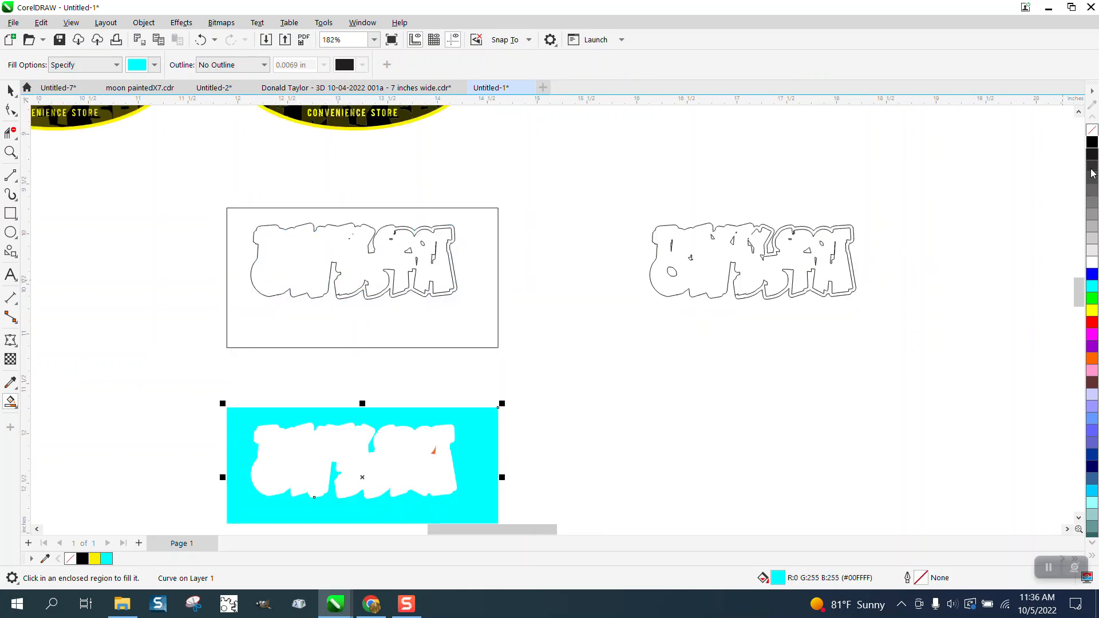
Step: Remove the cyan fill from the lower Smart Fill shape, give it a black outline, and break the curve apart
left_click(1092, 130)
right_click(1092, 142)
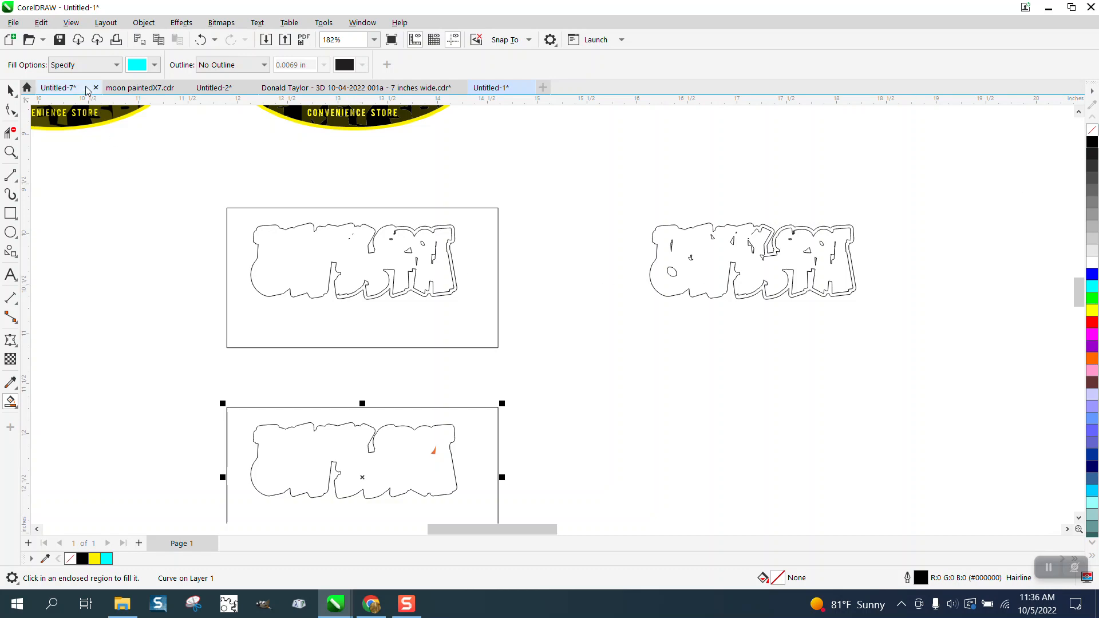
left_click(143, 23)
left_click(170, 330)
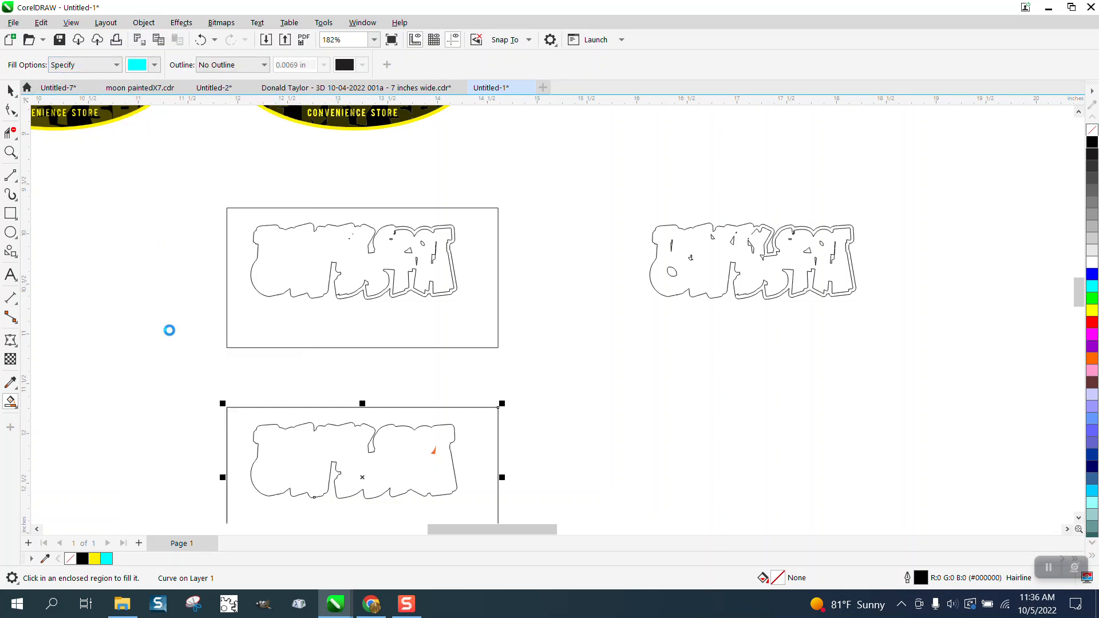
key("space")
scroll(364, 376, "down", 1)
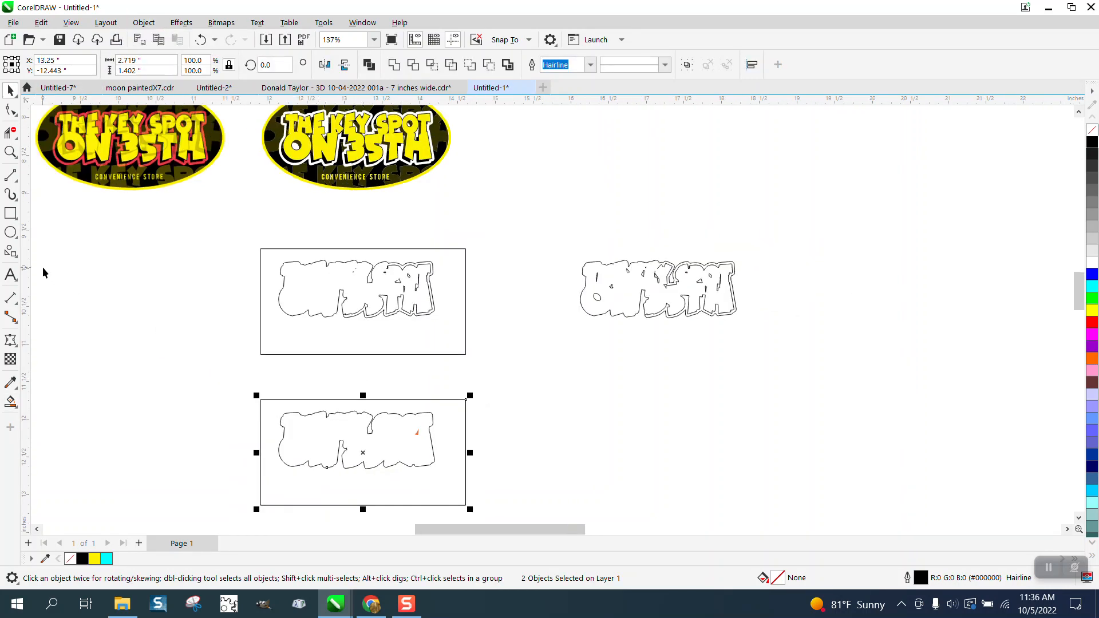
Step: Smart Fill the lettering silhouette inside the lower rectangle with the red #F13B44 sampled from the first logo's border
left_click(13, 405)
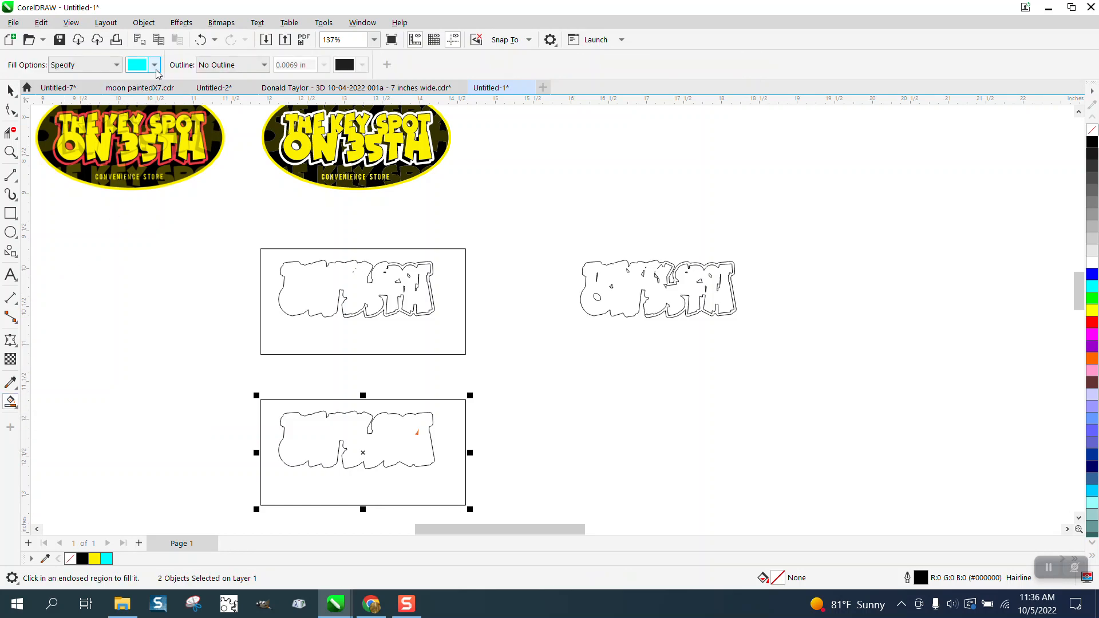
left_click(155, 65)
left_click(269, 284)
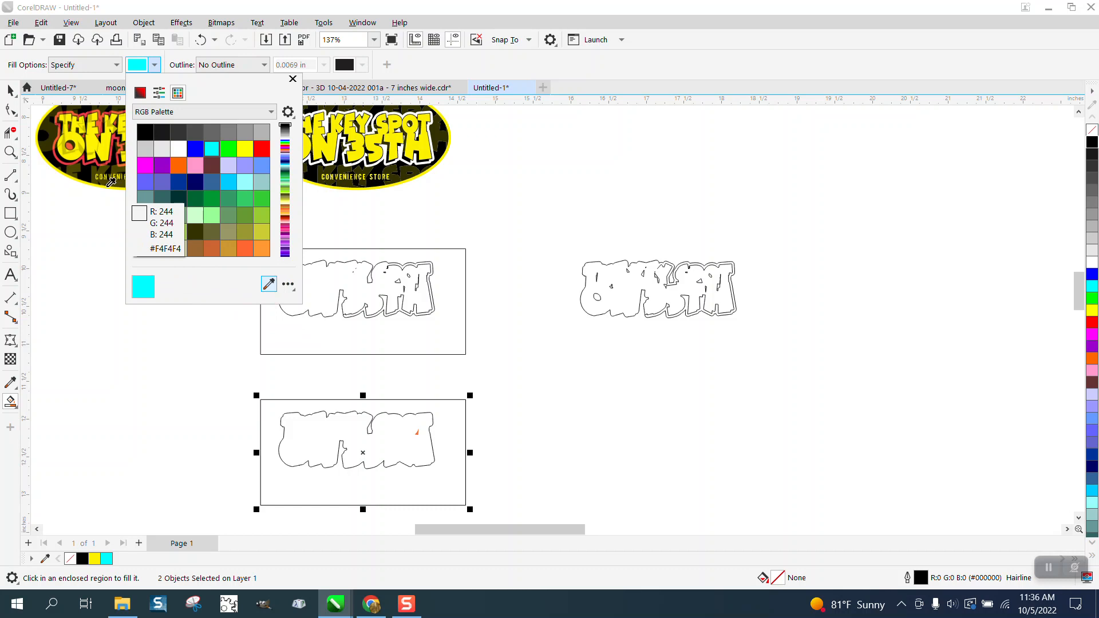
left_click(93, 160)
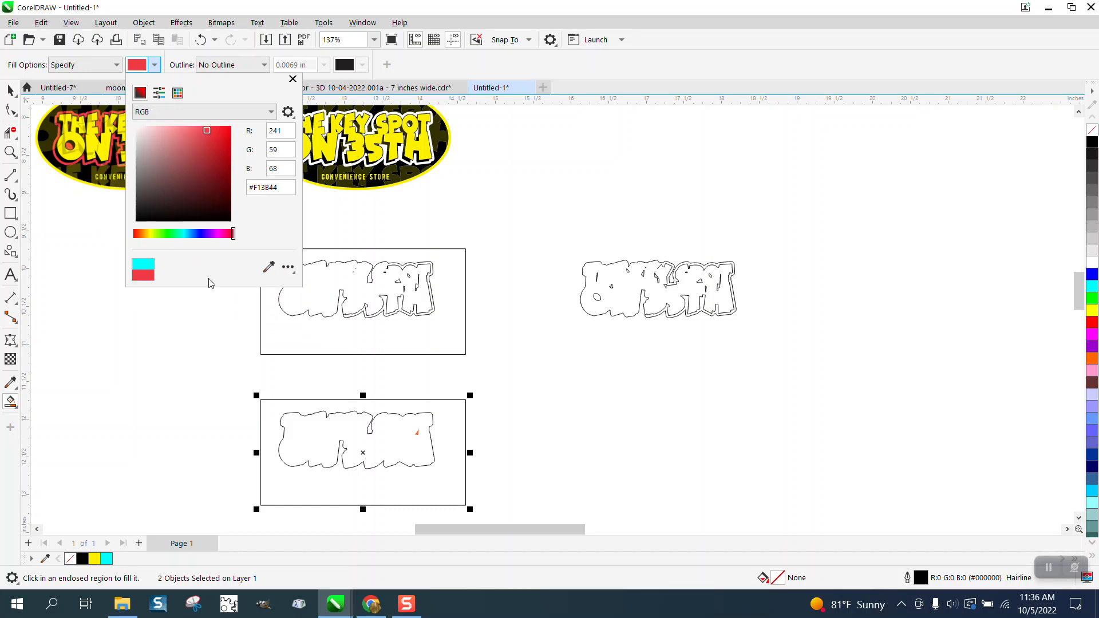
left_click(312, 425)
left_click(315, 424)
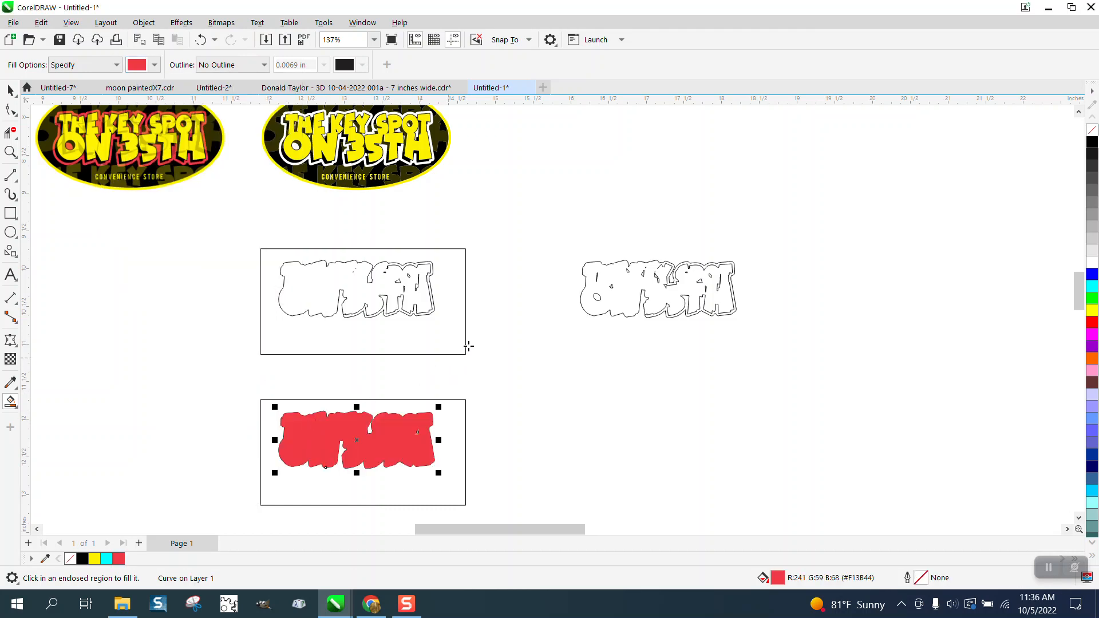
Step: Move the red silhouette 4 inches up onto the second logo and order it behind the yellow lettering and black shapes
scroll(486, 337, "down", 1)
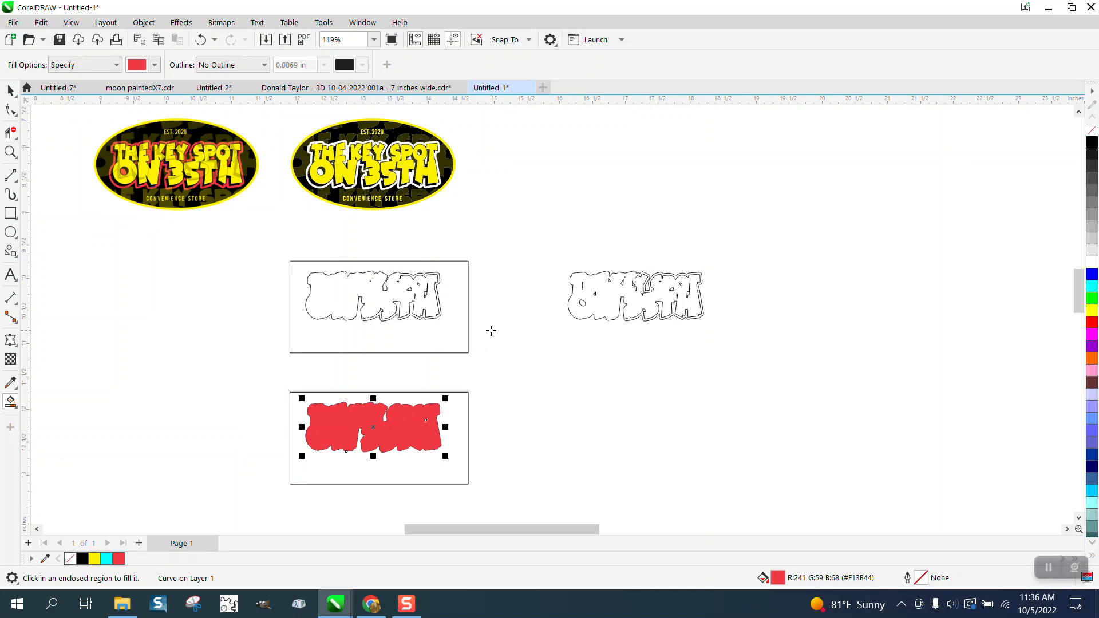
key("Up")
key("Up")
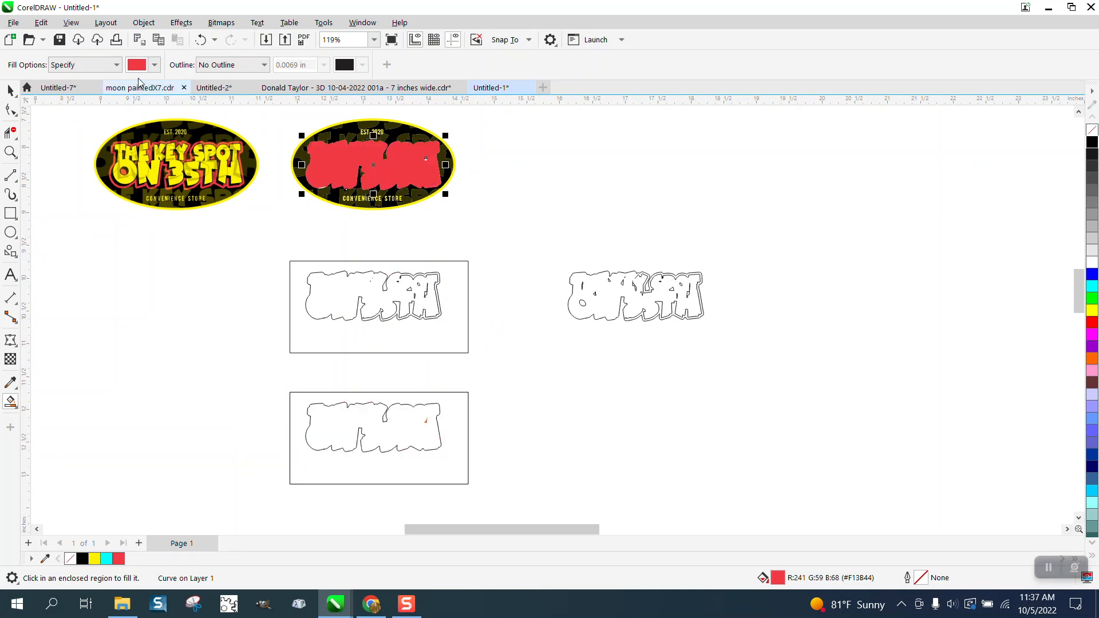
left_click(144, 22)
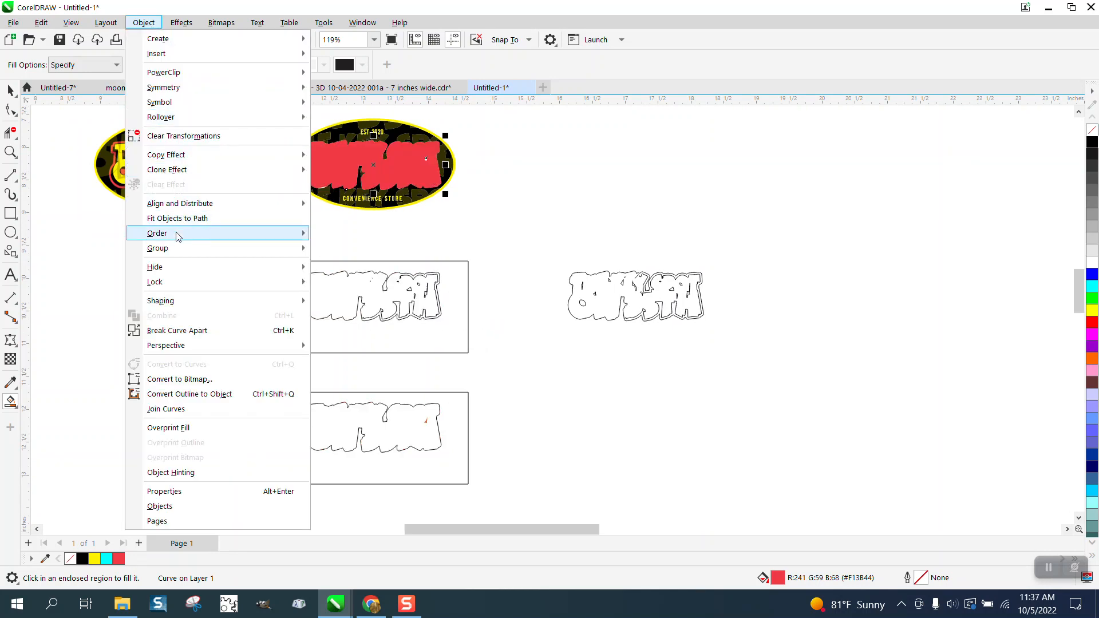
left_click(342, 248)
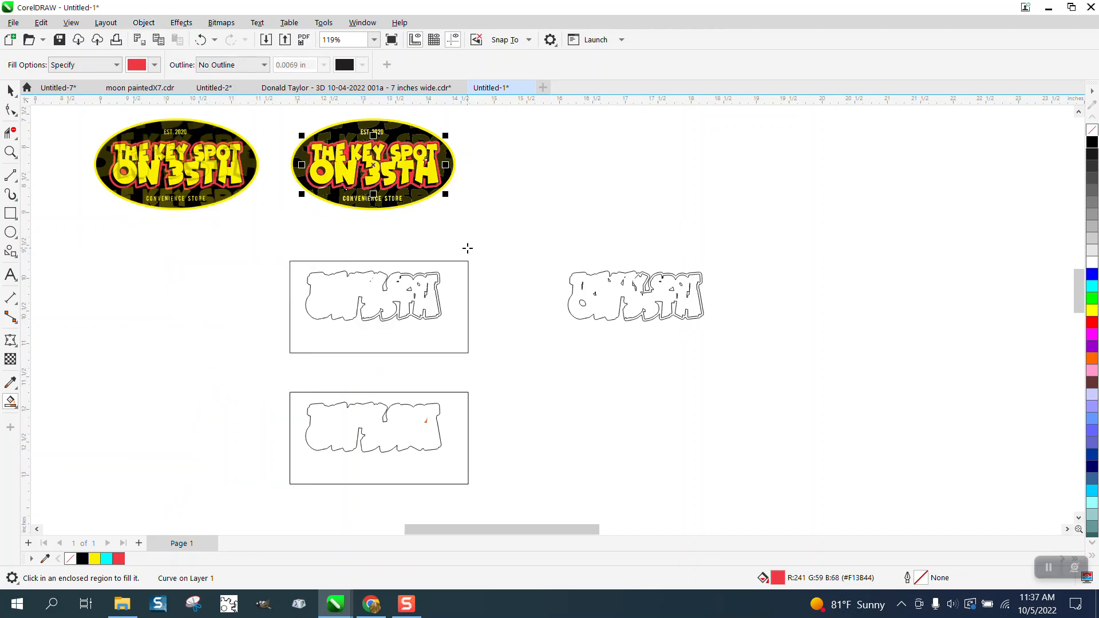
Step: Smart Fill the white gap in the border beneath the O of ON with the same red
left_click(11, 151)
left_click_drag(278, 166, 458, 232)
left_click(10, 109)
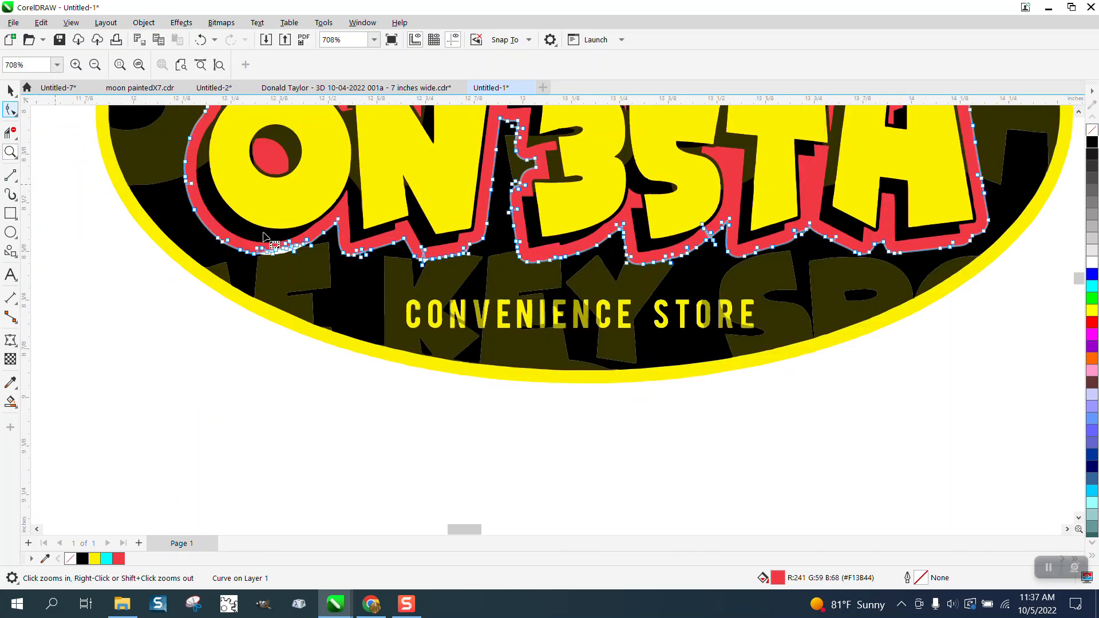
left_click(11, 151)
left_click_drag(211, 213, 413, 304)
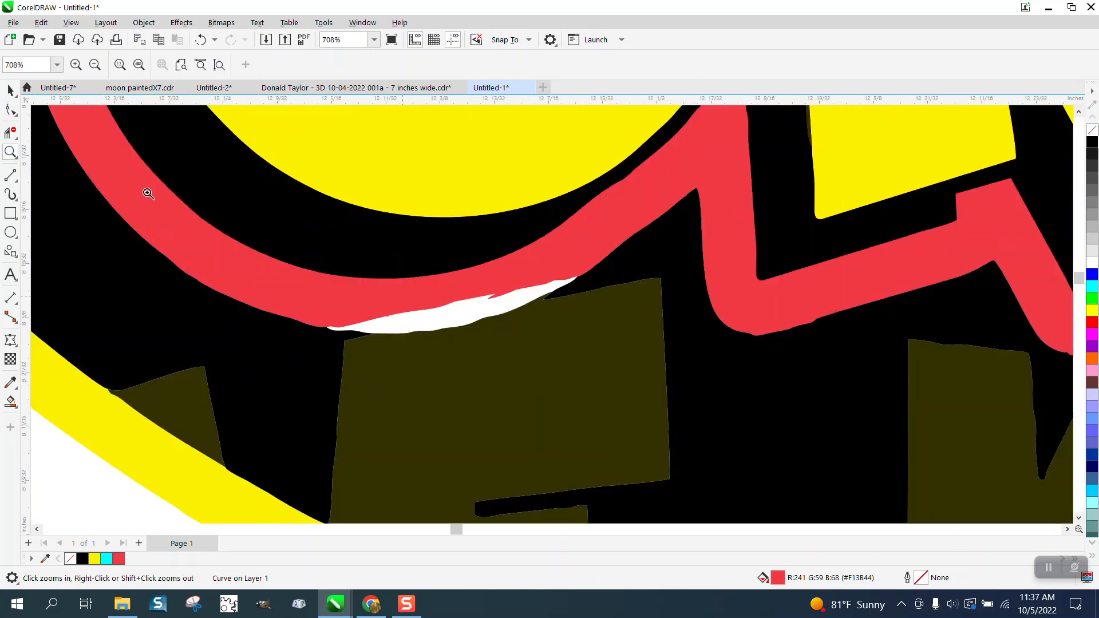
left_click(7, 111)
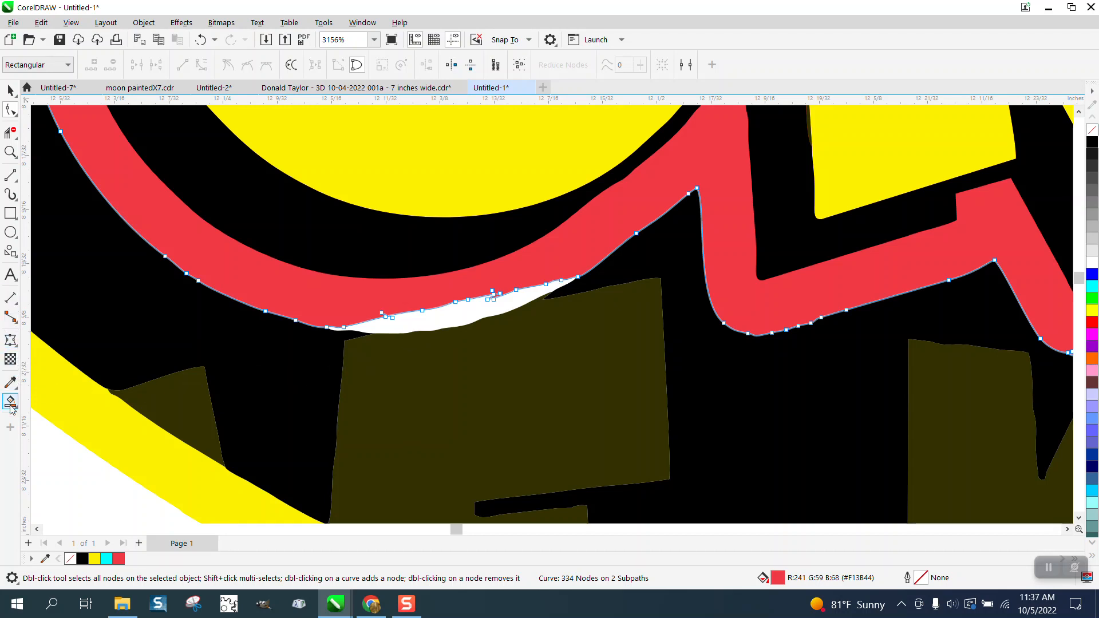
left_click(10, 402)
left_click(406, 325)
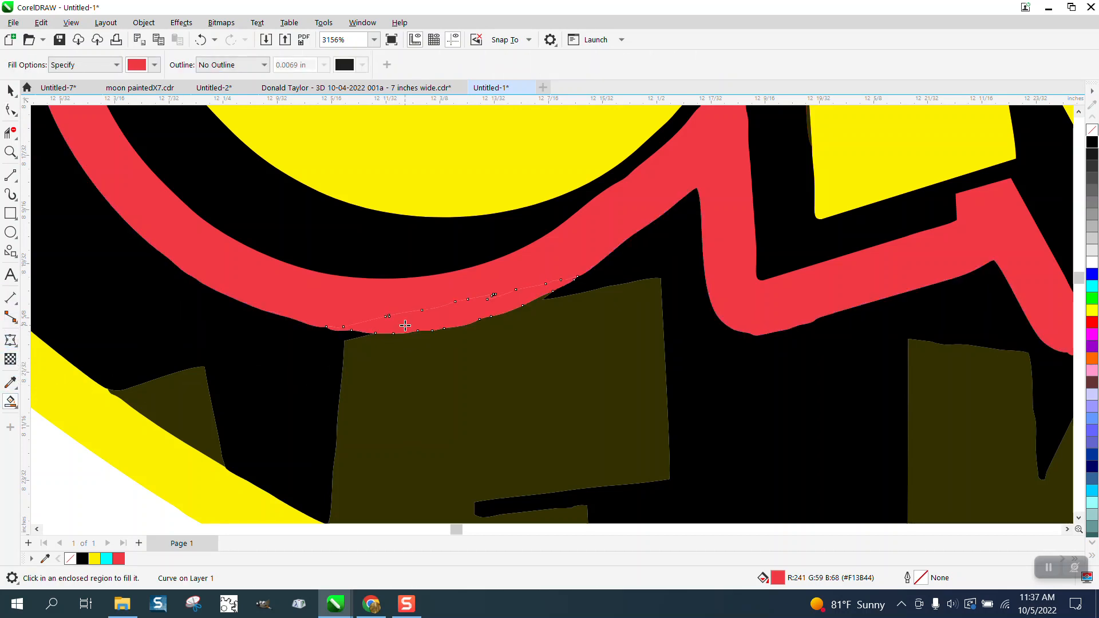
scroll(335, 333, "down", 1)
scroll(331, 337, "down", 4)
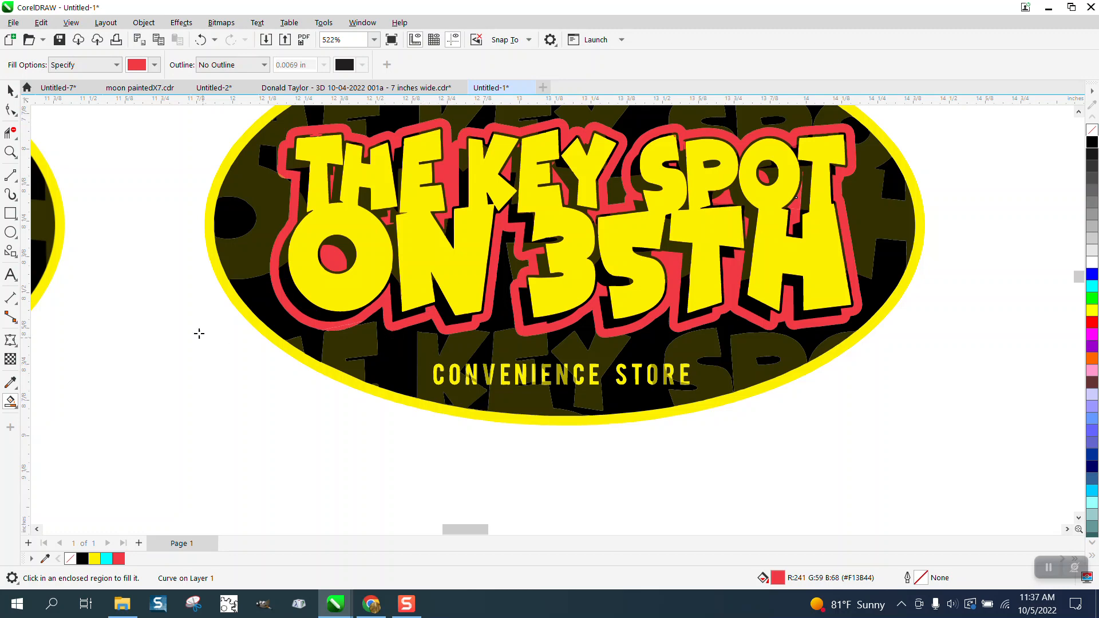
Step: Move the second logo's yellow oval ring 4 inches to the right, away from the artwork
key("space")
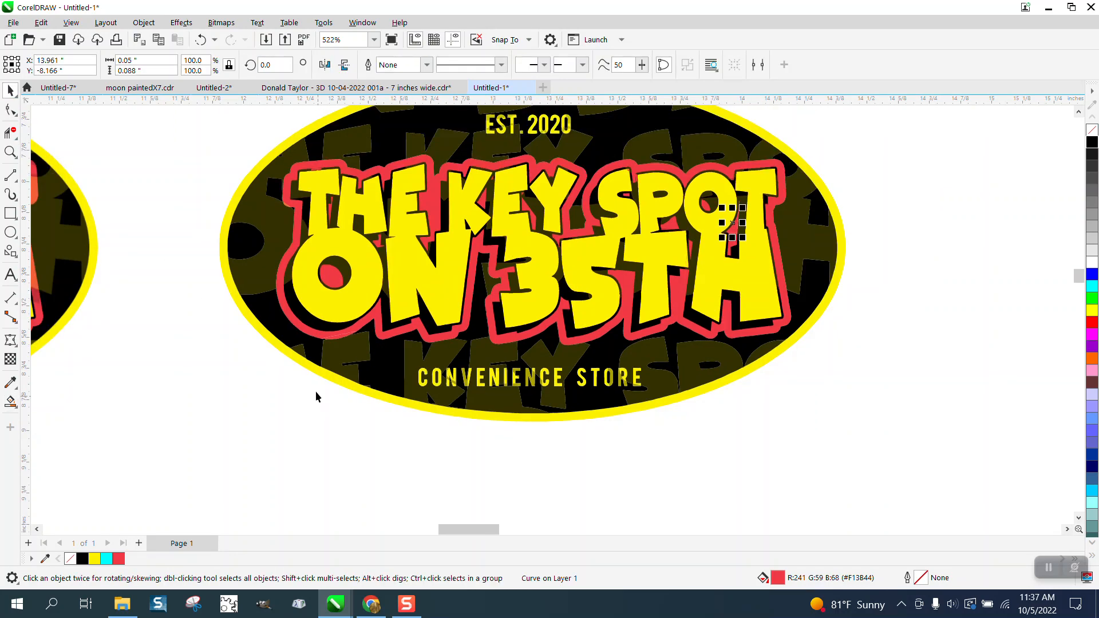
scroll(317, 399, "down", 1)
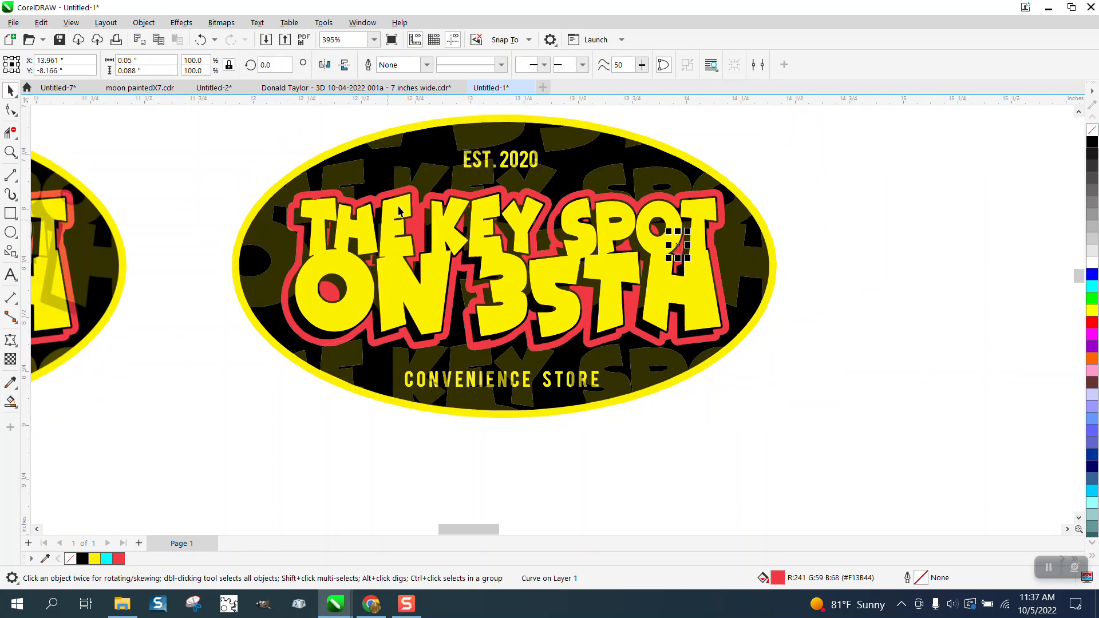
left_click(440, 123)
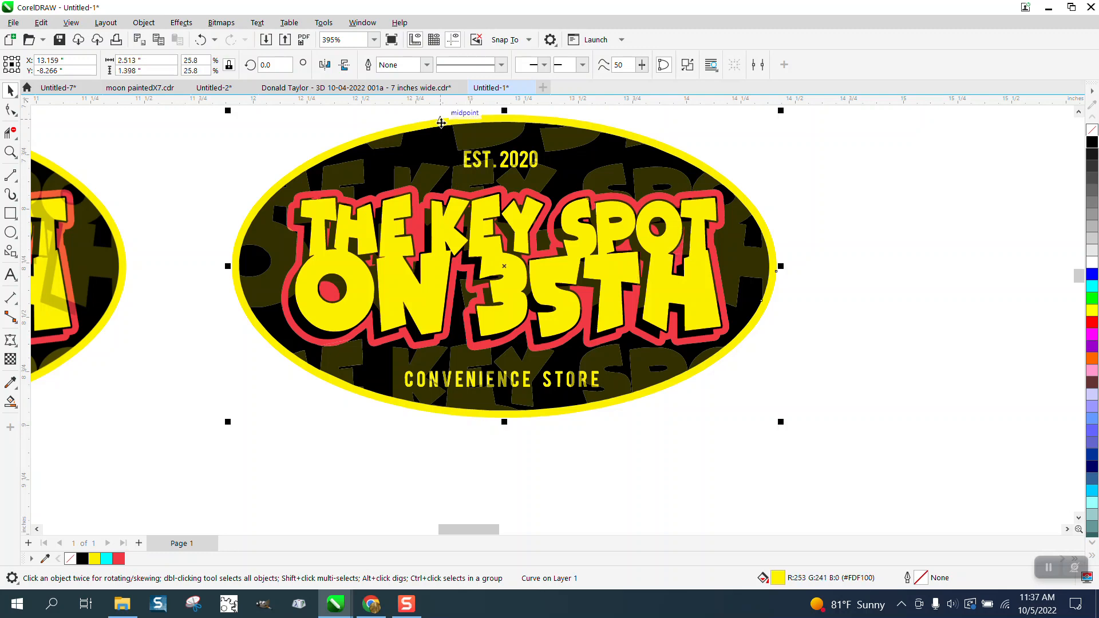
scroll(462, 197, "down", 1)
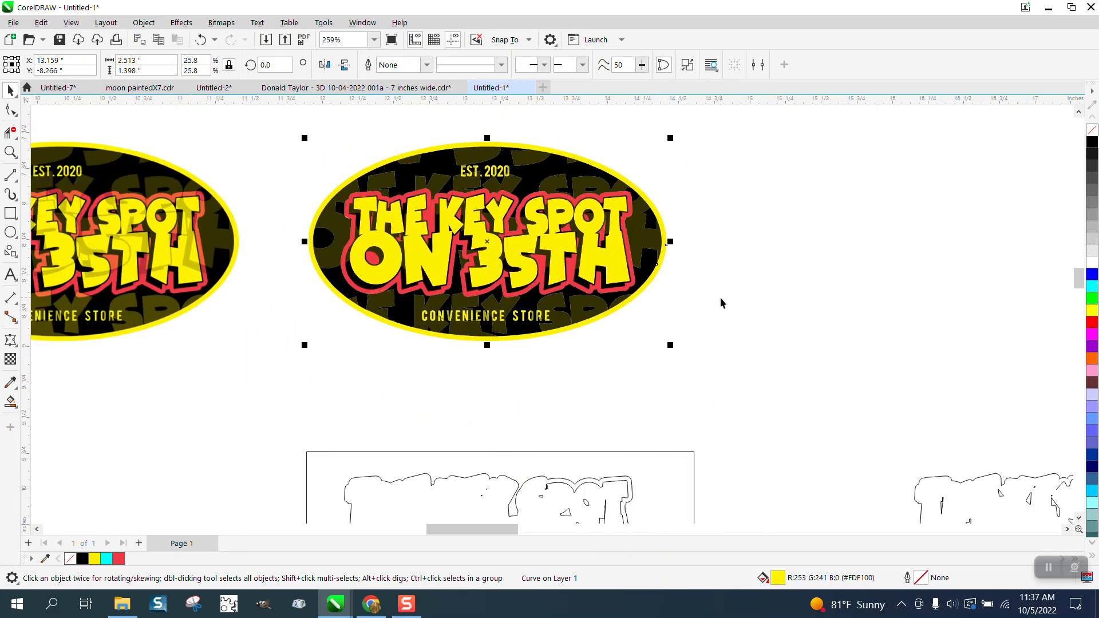
key("Right")
key("Right")
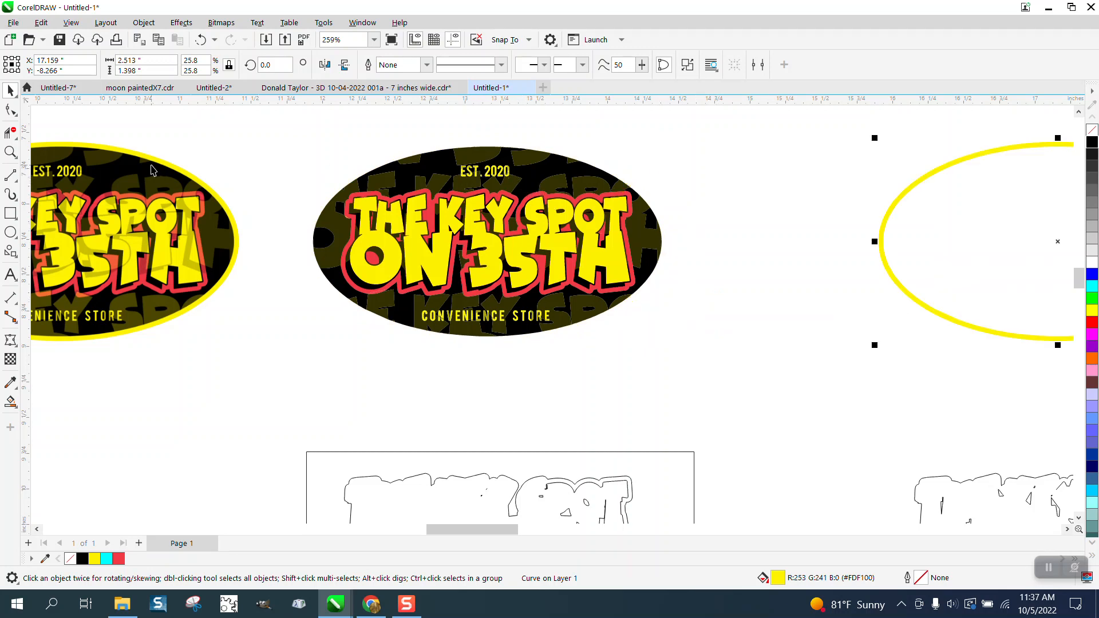
Step: Move the yellow pieces of the E in EST. 2020 on the second logo 2 inches up, out of the logo
left_click(11, 152)
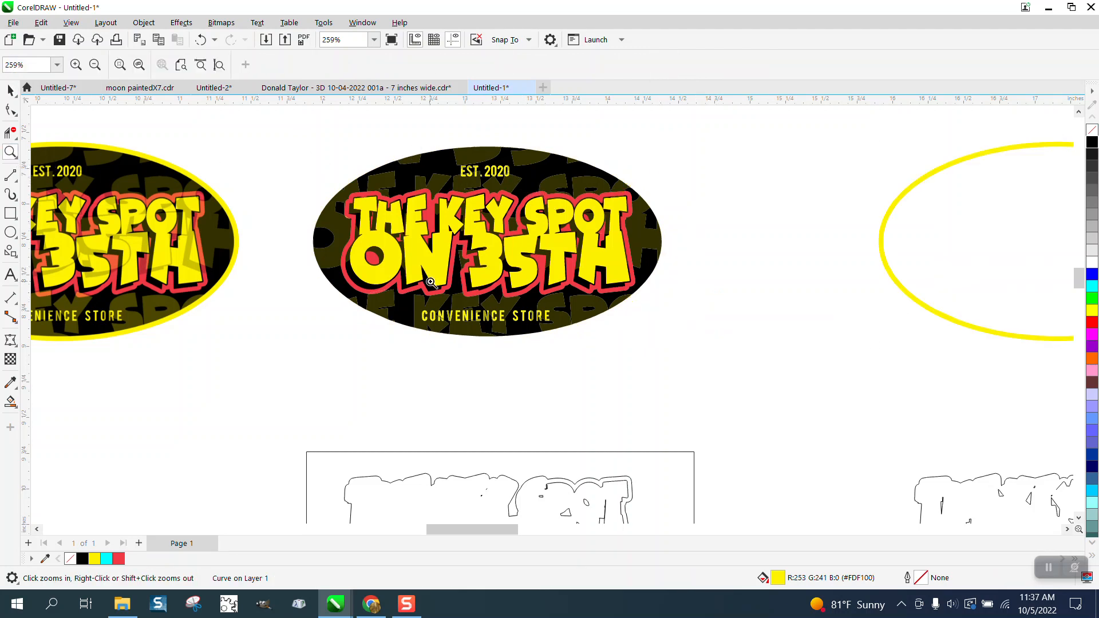
left_click_drag(437, 130, 573, 213)
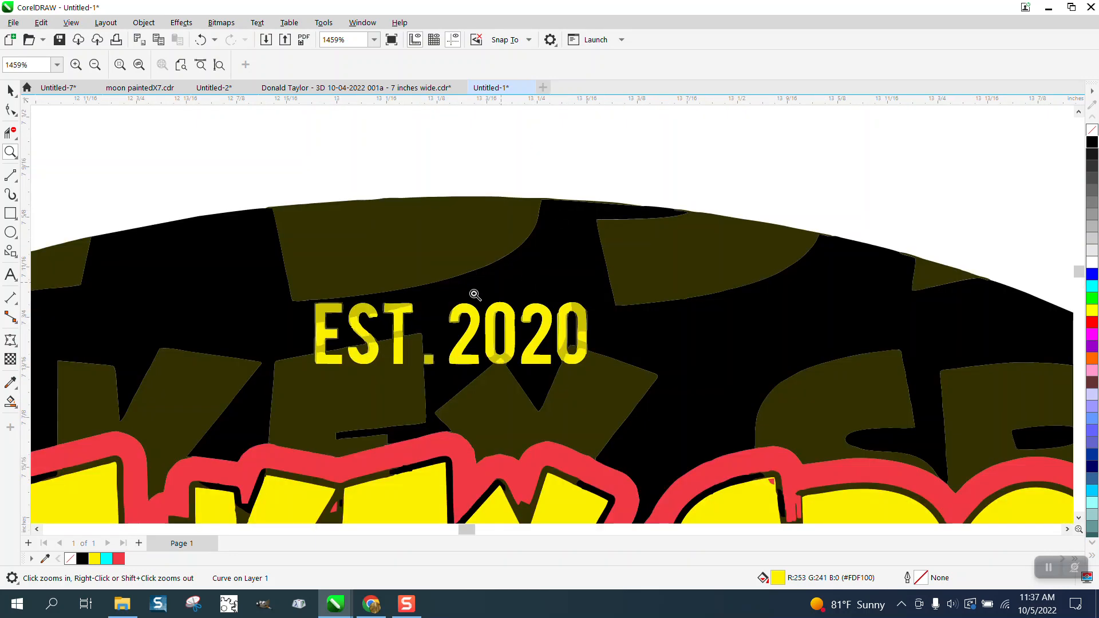
scroll(219, 280, "down", 1)
key("space")
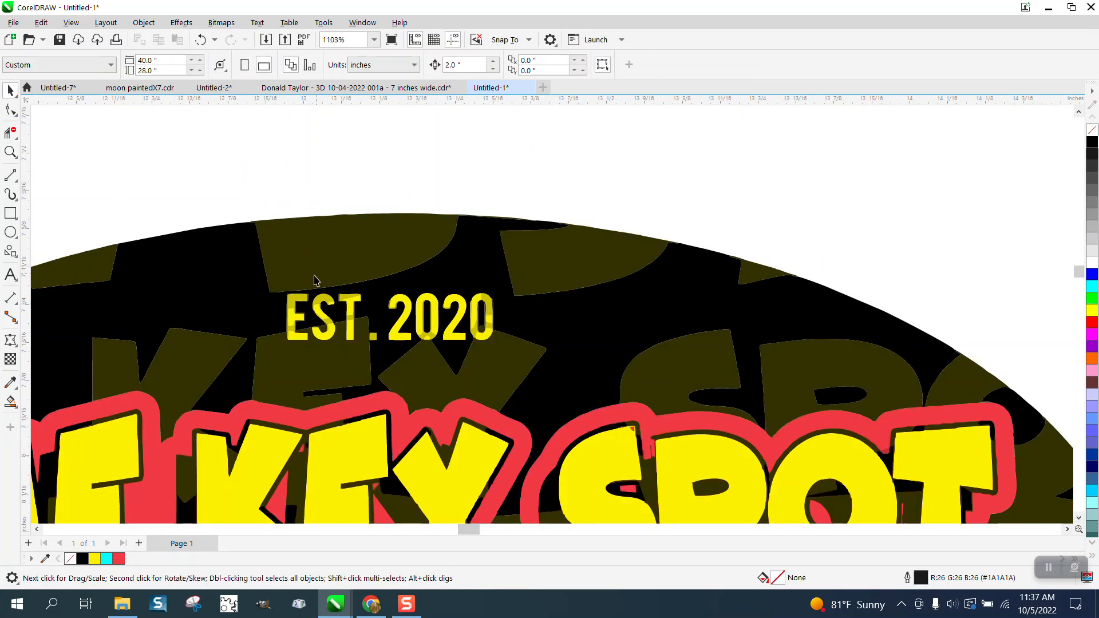
left_click(306, 300)
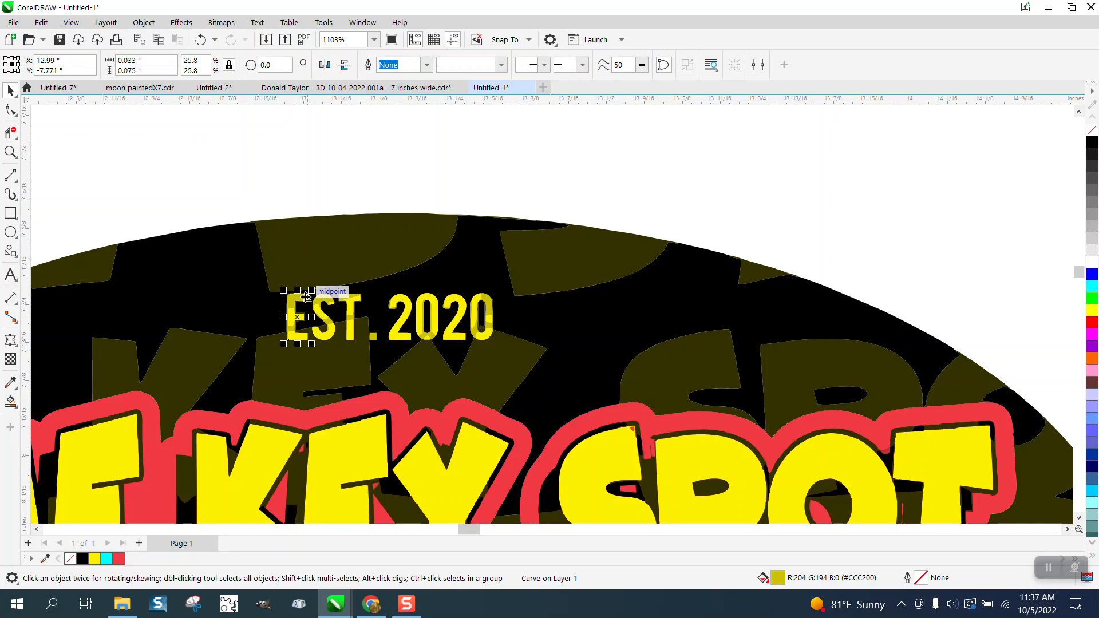
left_click_drag(307, 297, 297, 324)
left_click(294, 320)
key("Up")
left_click(298, 336)
key("Up")
Step: Move the yellow pieces of the S in EST. 2 inches up, out of the logo
left_click(331, 335)
key("Up")
left_click(330, 324)
key("Up")
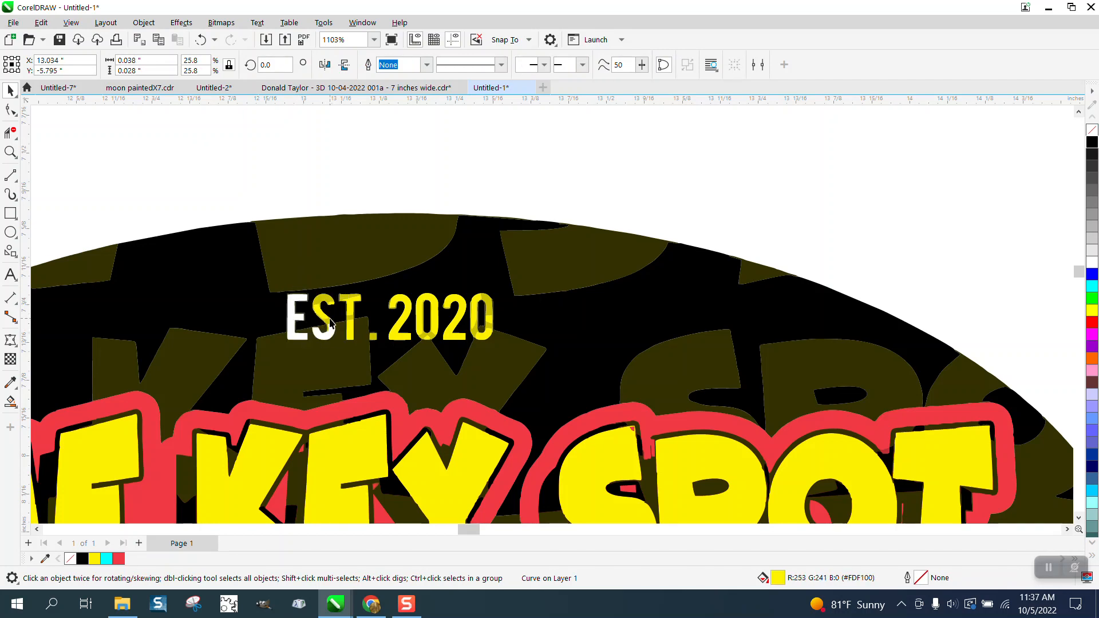
left_click(329, 322)
key("Up")
left_click(326, 302)
key("Up")
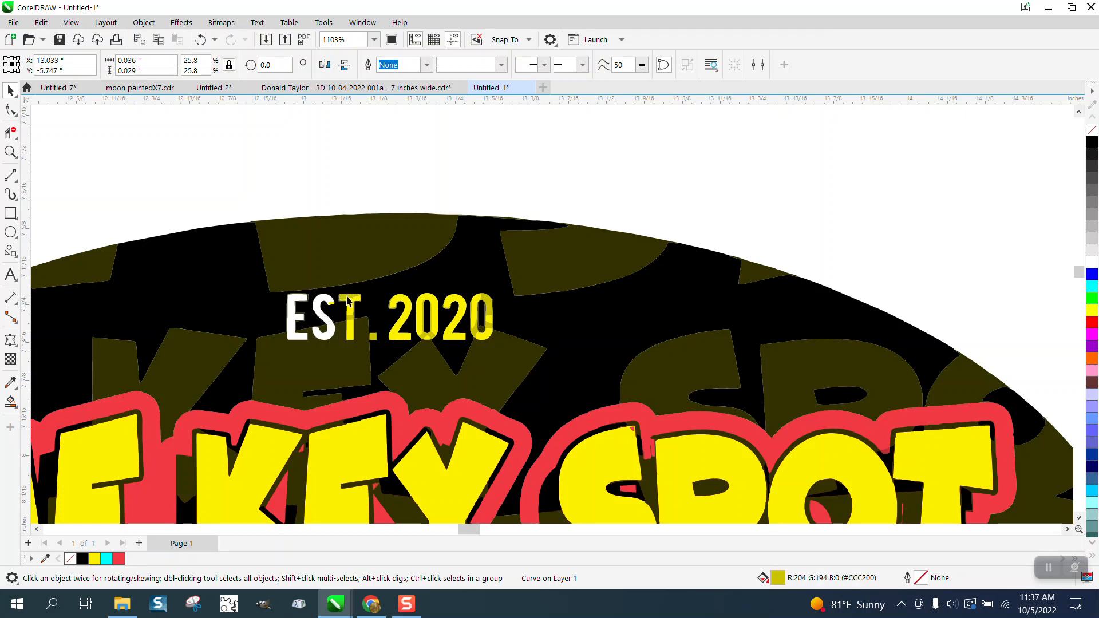
left_click(332, 304)
key("Up")
Step: Move the yellow pieces of the T and the period in EST. 2 inches up, out of the logo
left_click(347, 298)
key("Up")
left_click(358, 319)
key("Up")
left_click(350, 318)
key("Delete")
left_click(352, 327)
key("Delete")
left_click(373, 335)
key("Delete")
Step: Move the yellow pieces of the first 2 and first 0 in 2020 up by 2 inches
left_click(394, 343)
key("Delete")
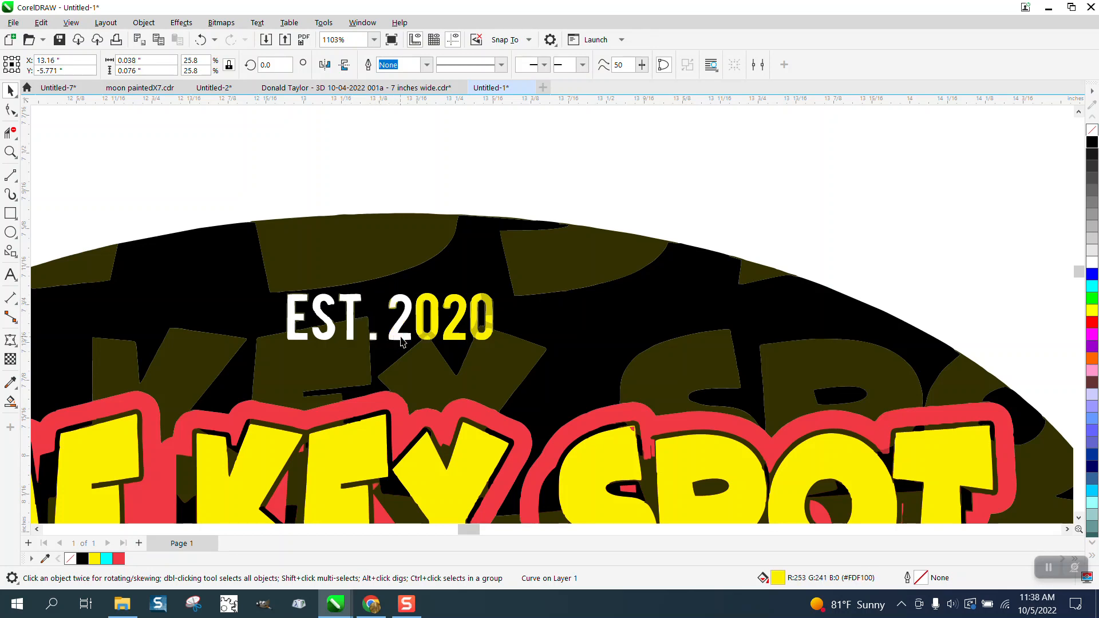
left_click(425, 337)
key("Up")
left_click(432, 338)
left_click(429, 335)
key("Up")
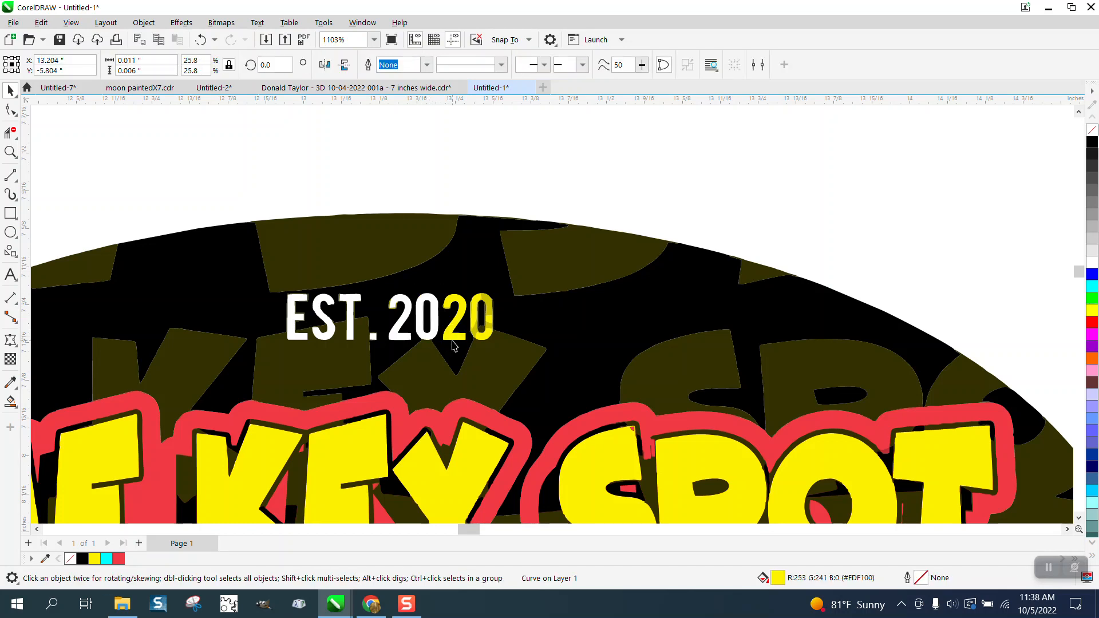
Step: Move the yellow pieces of the second 2 and last 0 in 2020 up by 2 inches
left_click(452, 342)
key("Delete")
left_click(481, 339)
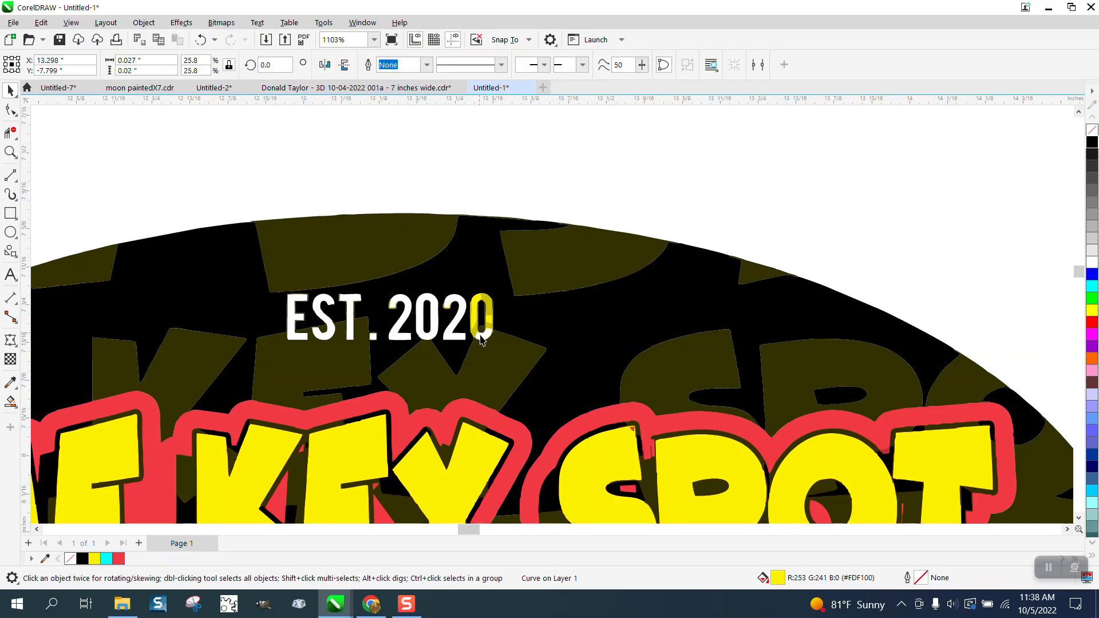
left_click(491, 323)
left_click(484, 334)
left_click(474, 330)
key("Delete")
left_click(474, 323)
key("Delete")
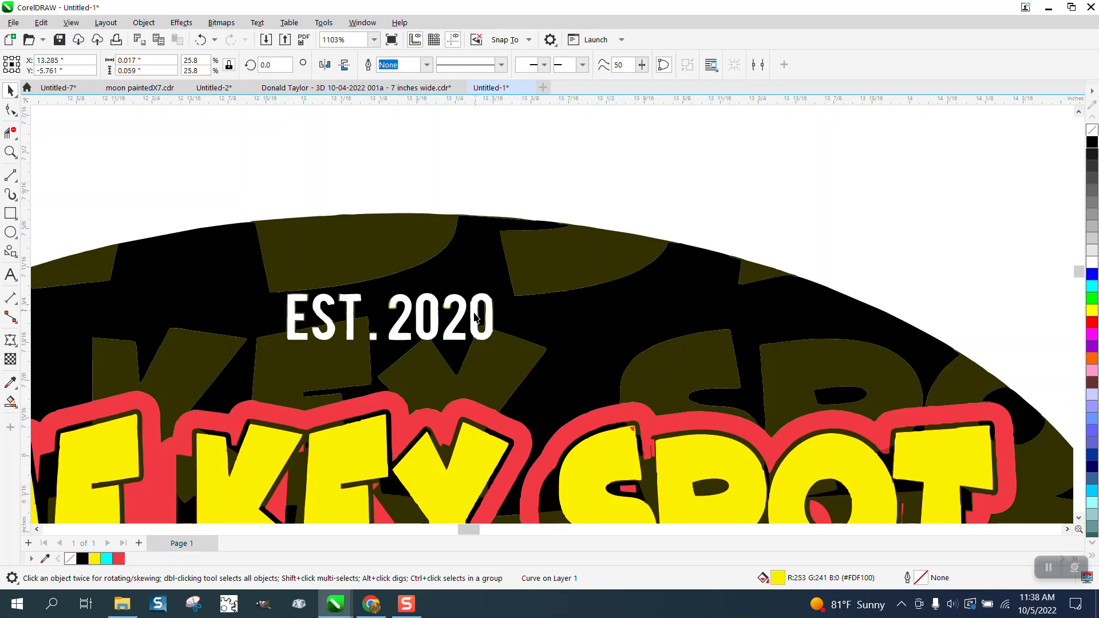
Step: Select all the separated EST. 2020 pieces above the second logo together and inspect the lettering close up
scroll(459, 311, "down", 2)
scroll(452, 312, "down", 10)
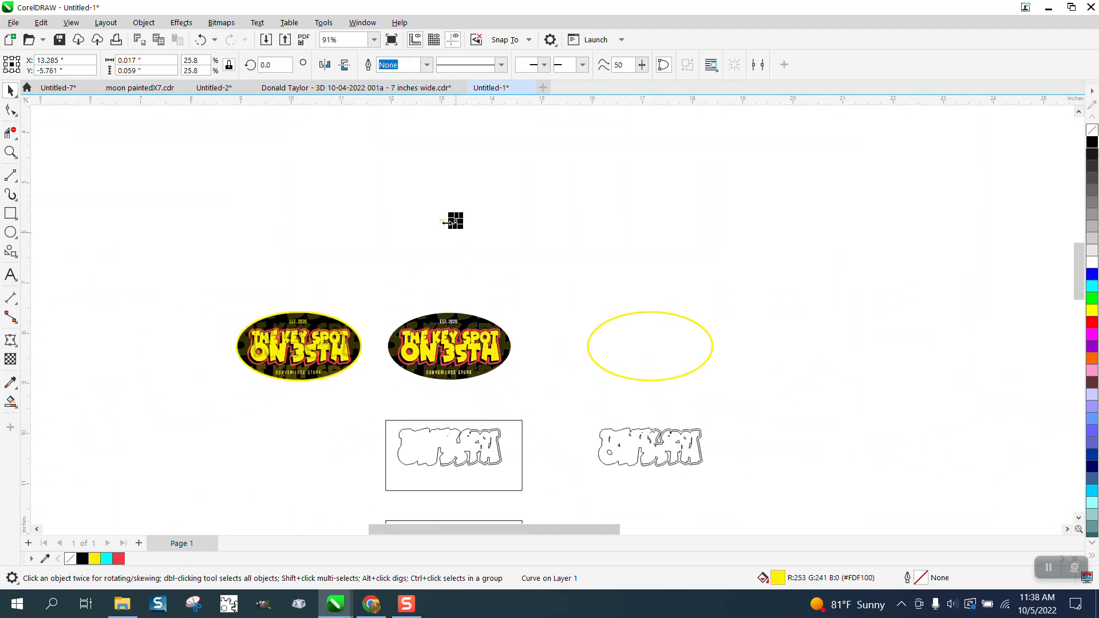
left_click_drag(521, 263, 521, 262)
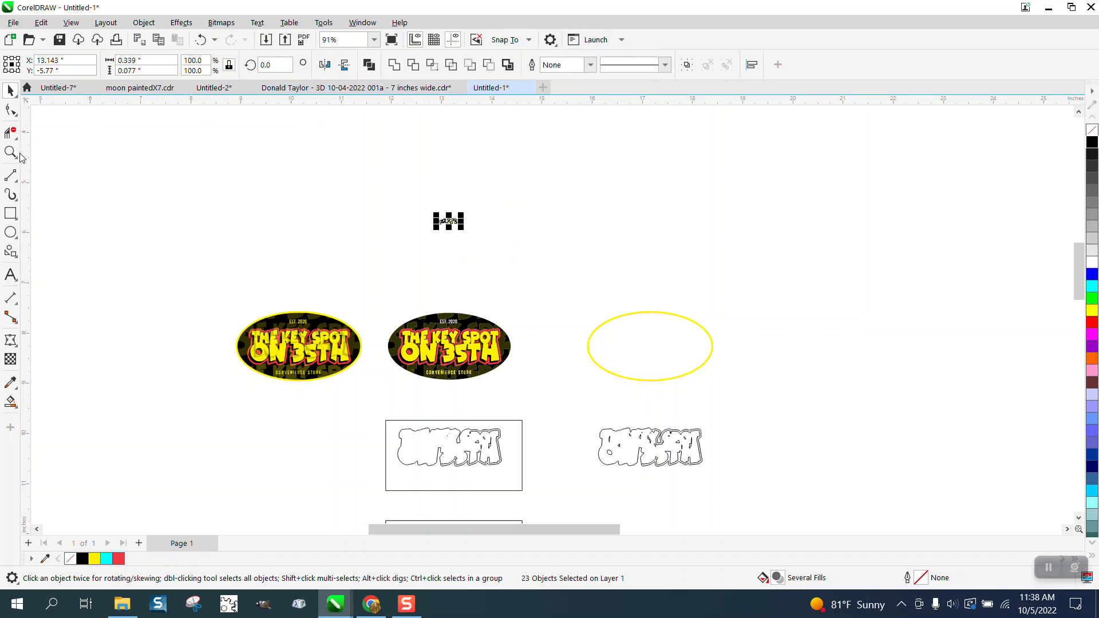
left_click(421, 187)
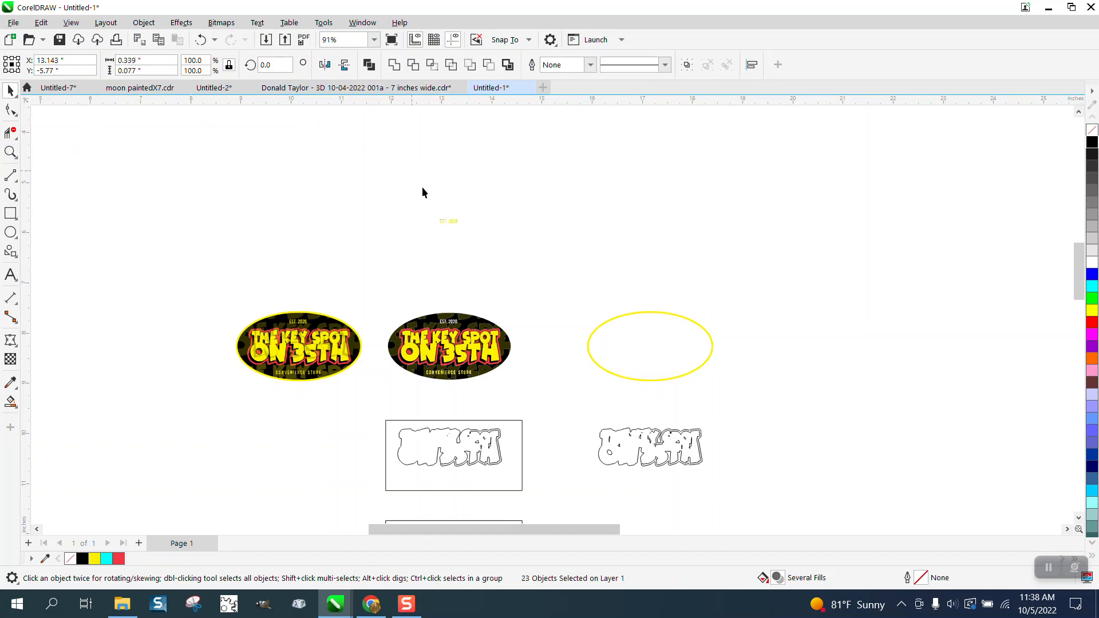
left_click(17, 151)
left_click_drag(427, 215, 503, 245)
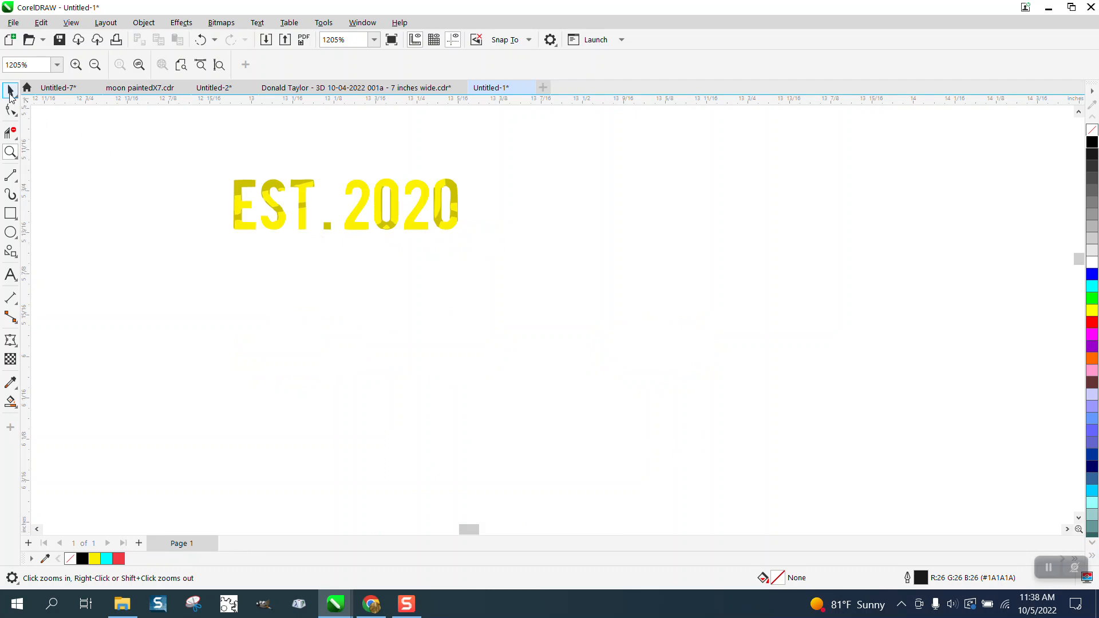
Step: Weld the selected EST. 2020 pieces into one curve and inspect the digits of 2020 close up
left_click(9, 92)
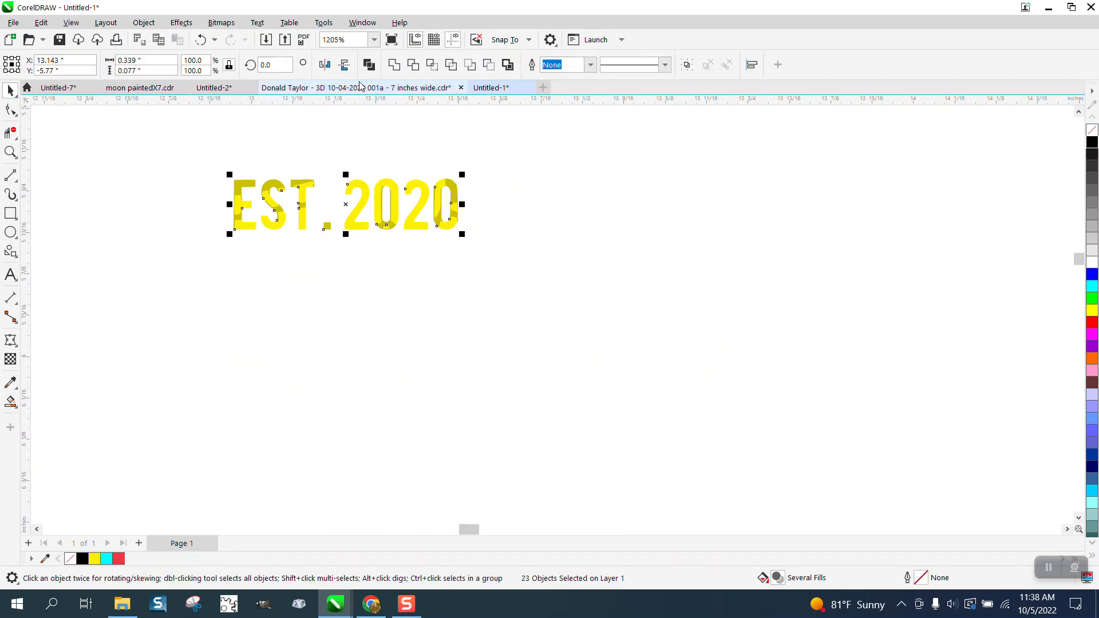
left_click(394, 64)
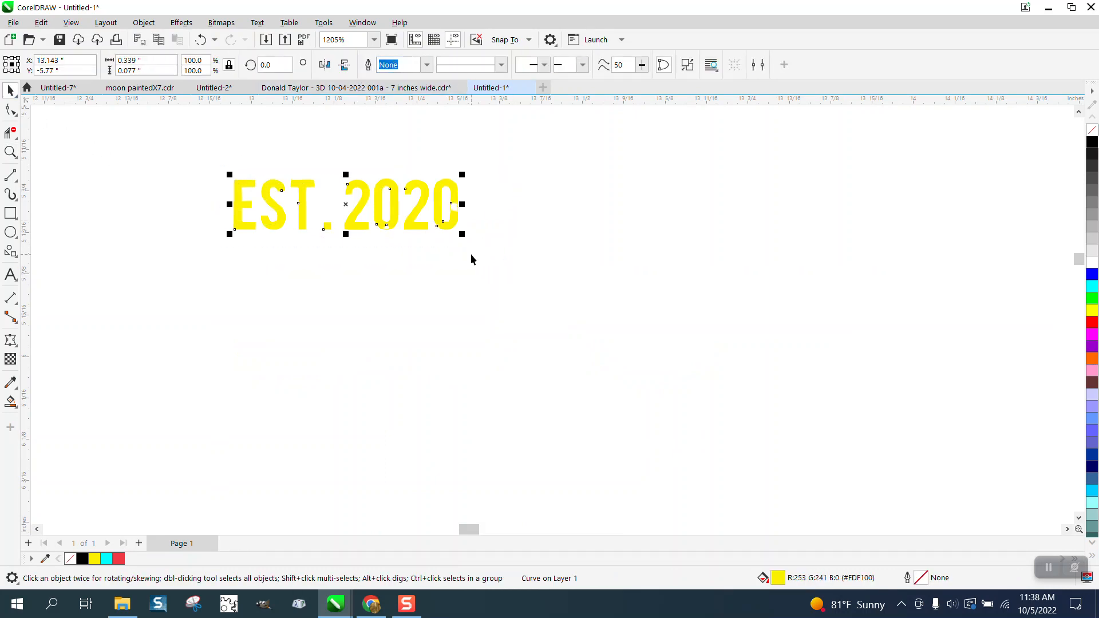
scroll(452, 229, "down", 4)
scroll(456, 258, "down", 1)
left_click(10, 152)
left_click_drag(429, 218, 495, 267)
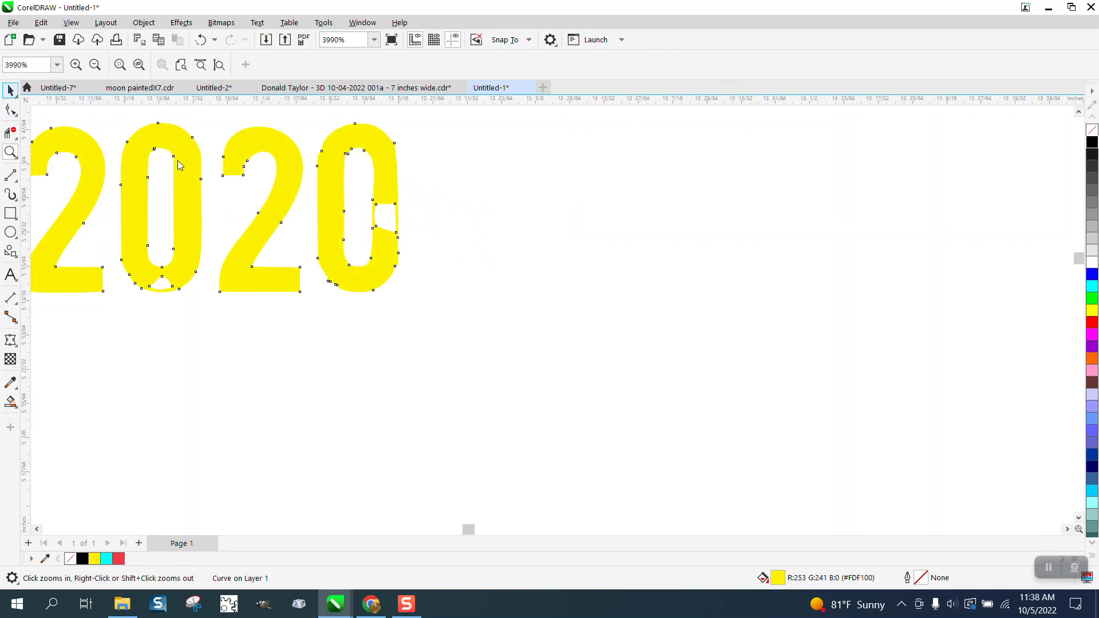
scroll(573, 340, "down", 3)
scroll(211, 228, "down", 2)
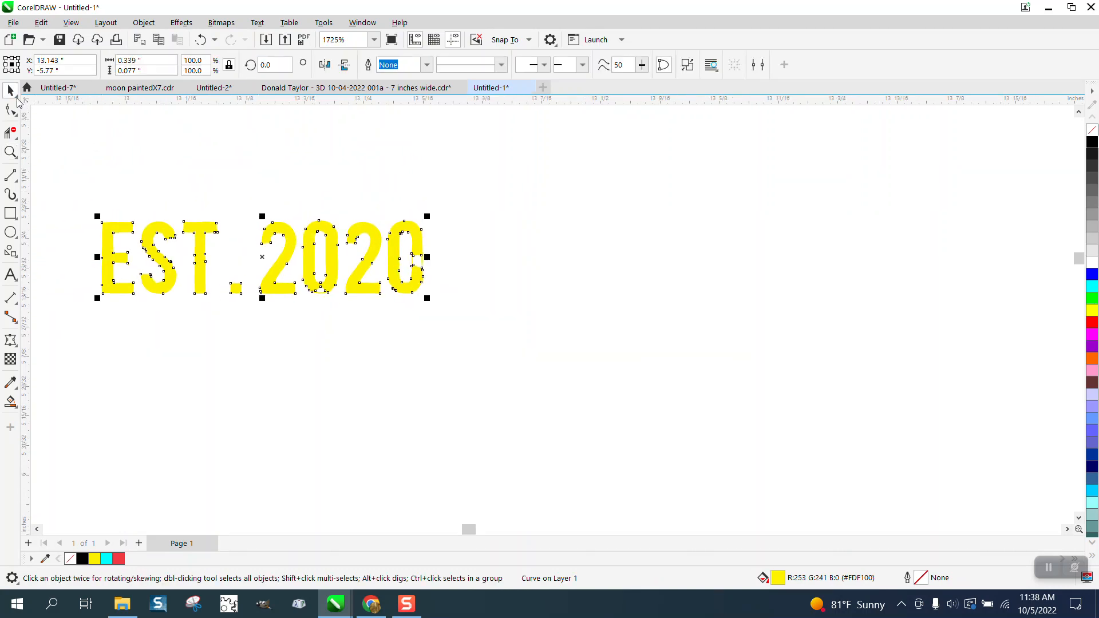
Step: Remove the yellow fill from the welded EST. 2020 lettering and give it a black hairline outline
left_click_drag(71, 186, 86, 235)
left_click_drag(505, 348, 506, 348)
left_click(1092, 130)
Step: Delete the stray segments inside the two zeros of 2020 with the Virtual Segment Delete tool
left_click(10, 152)
left_click_drag(331, 295, 455, 341)
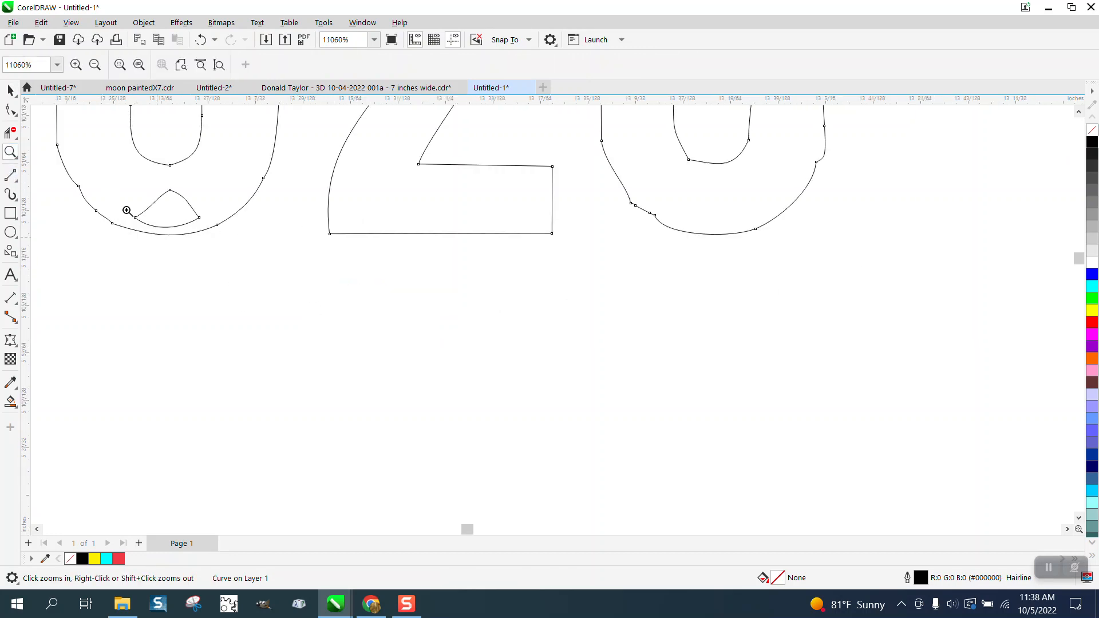
scroll(226, 299, "down", 3)
left_click(497, 199)
scroll(472, 223, "down", 5)
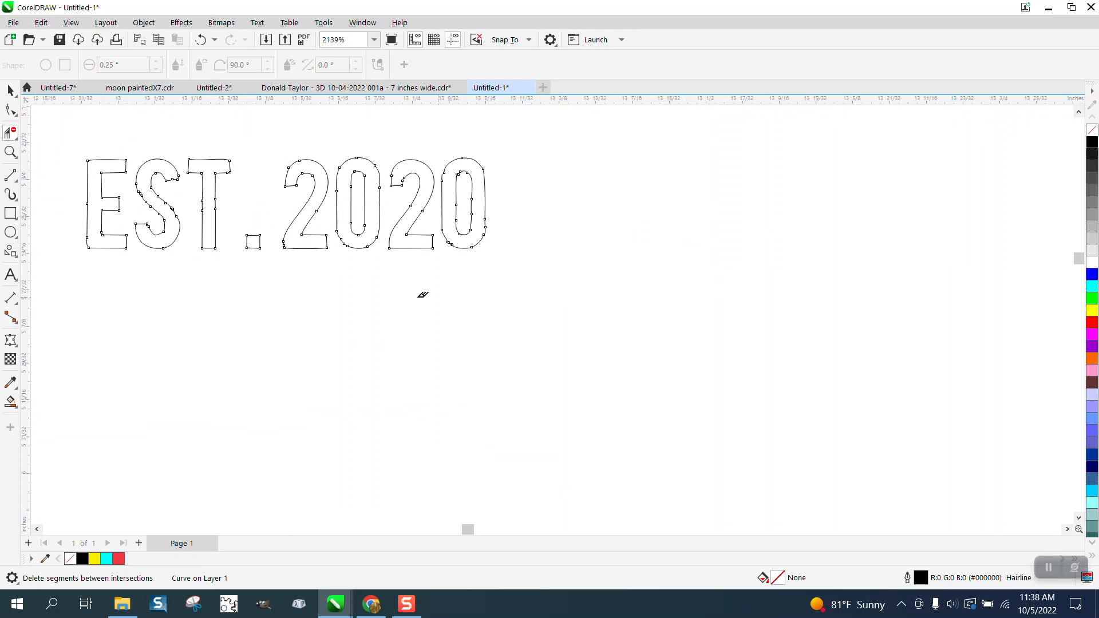
Step: Set the Smart Fill colour to the yellow #FDF100 sampled from the separated oval ring
scroll(404, 298, "down", 5)
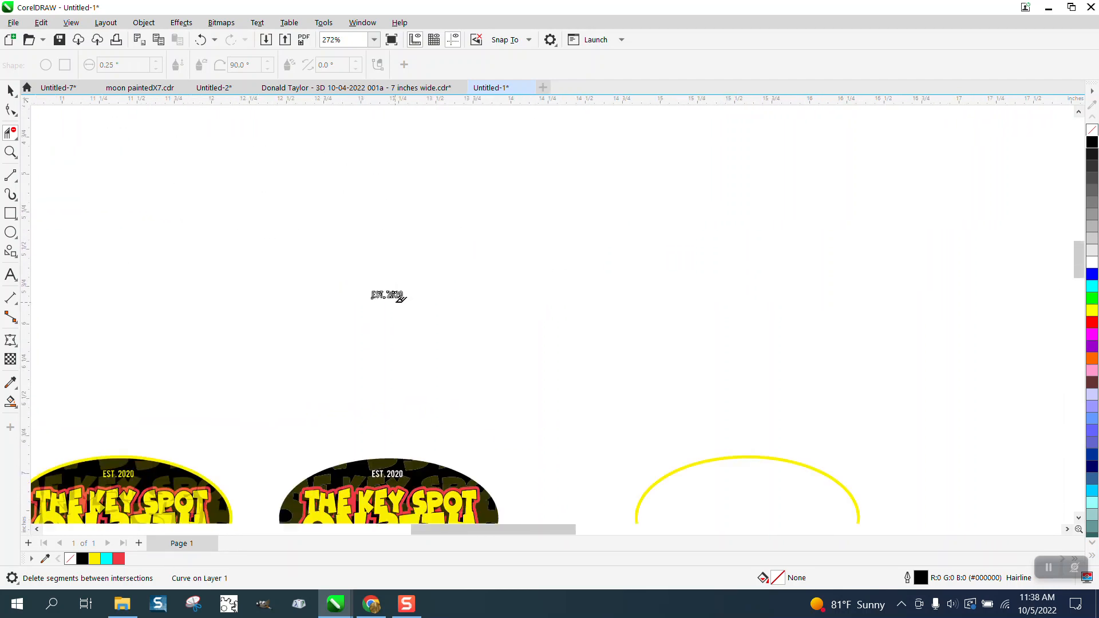
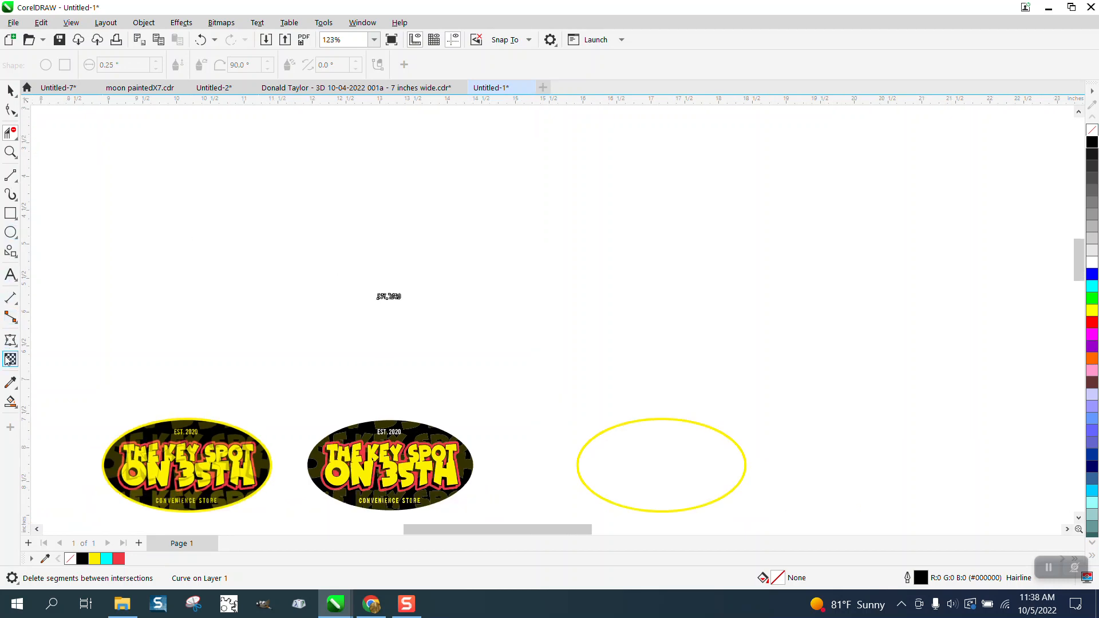
left_click(11, 401)
left_click(154, 65)
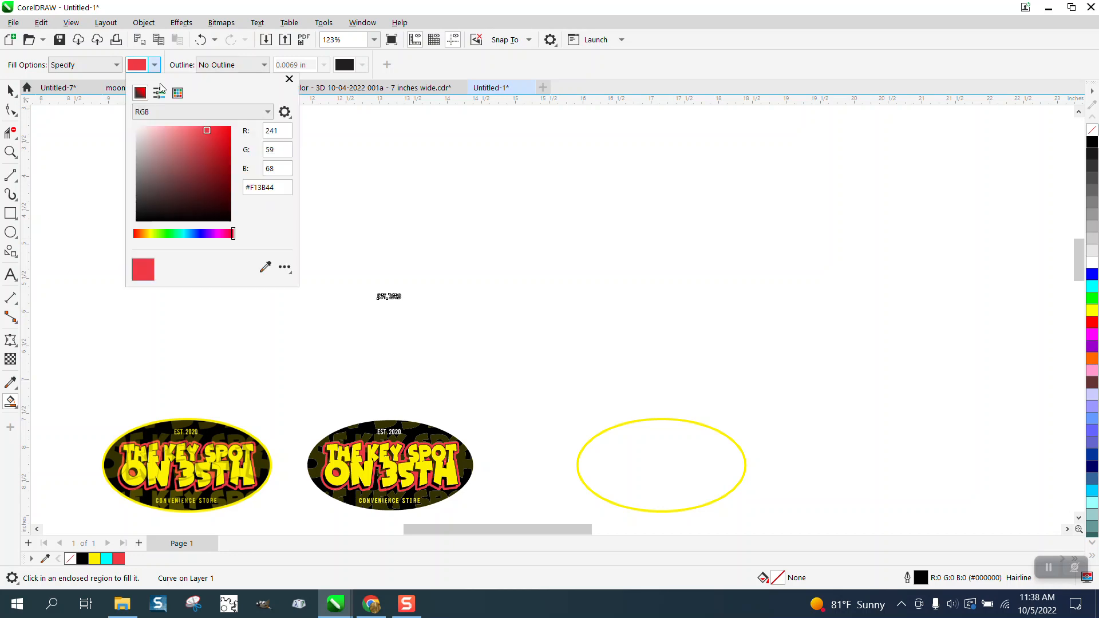
left_click(265, 267)
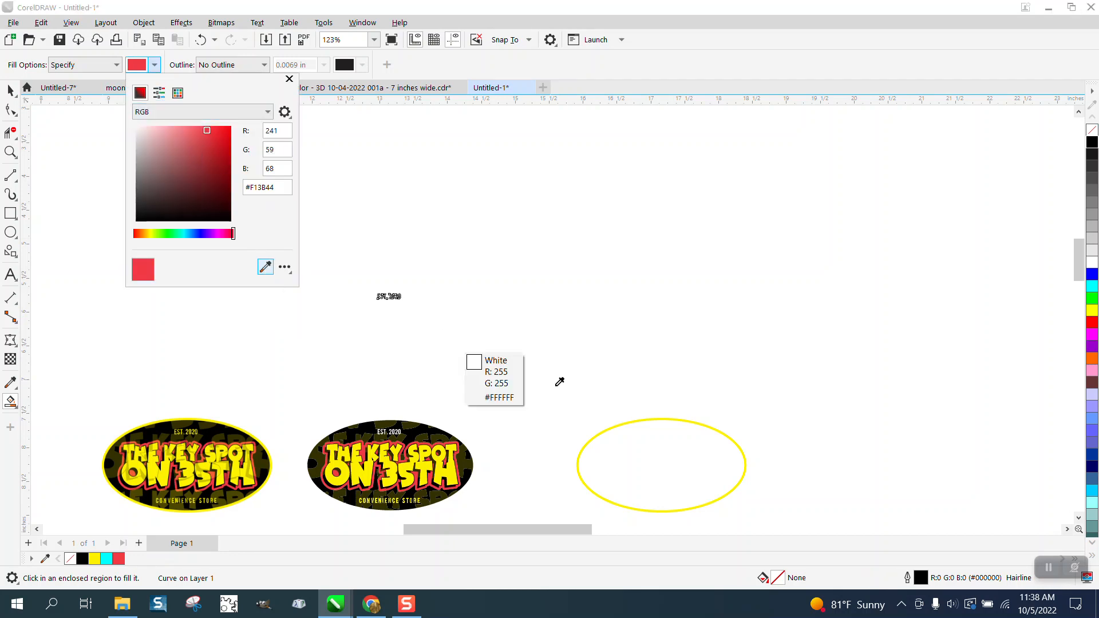
left_click(637, 420)
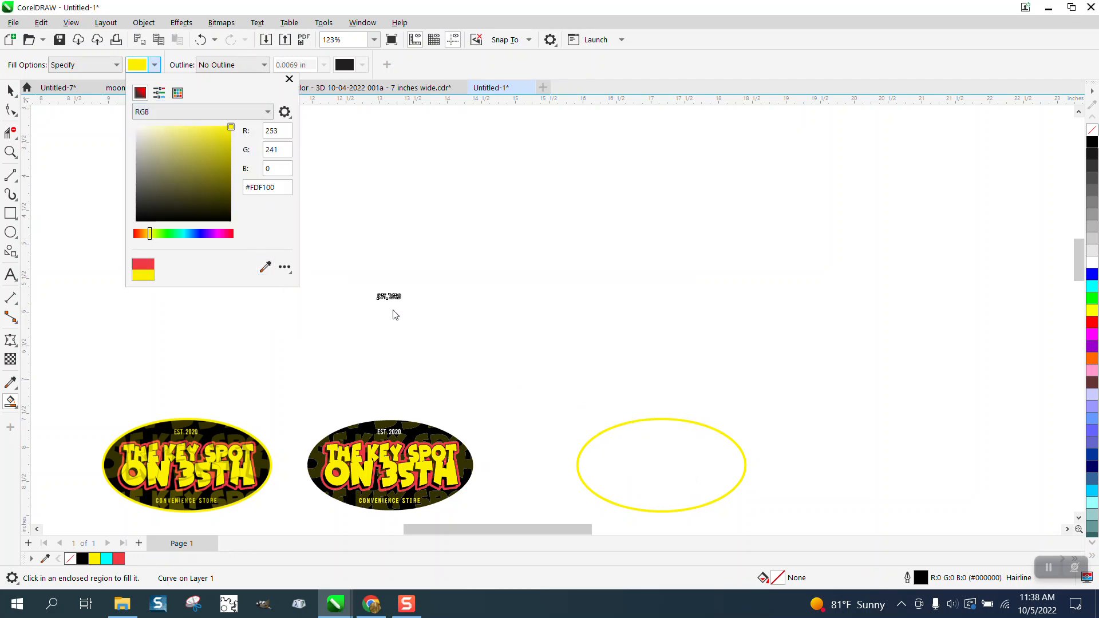
left_click(13, 153)
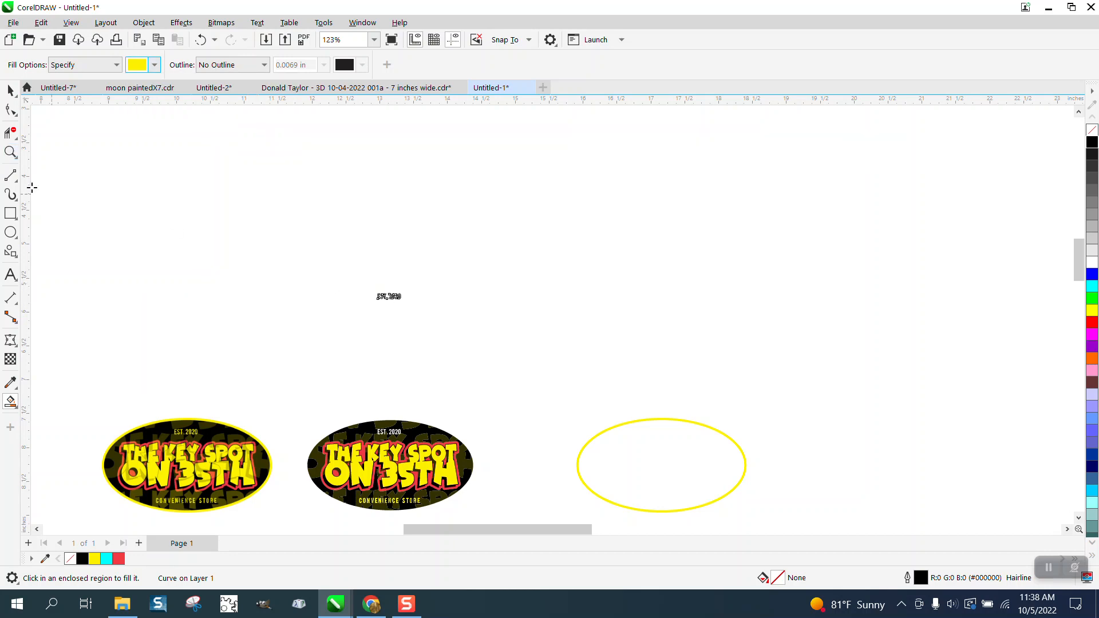
Step: Smart Fill every letter, the period and every digit of the outlined EST. 2020 with yellow
left_click(10, 152)
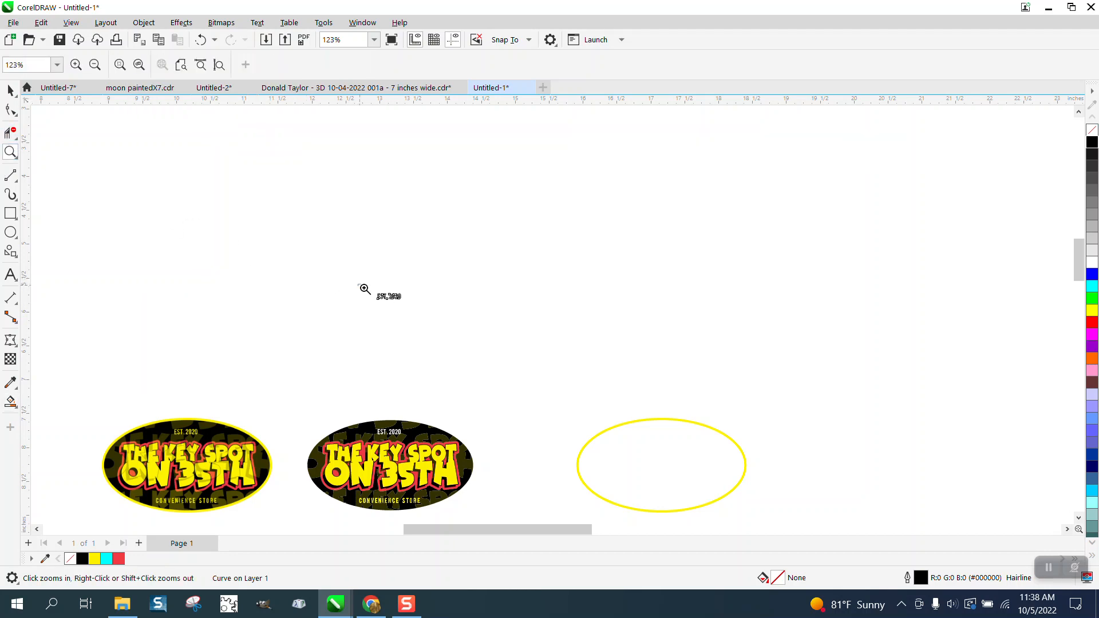
left_click_drag(360, 286, 453, 316)
left_click(10, 402)
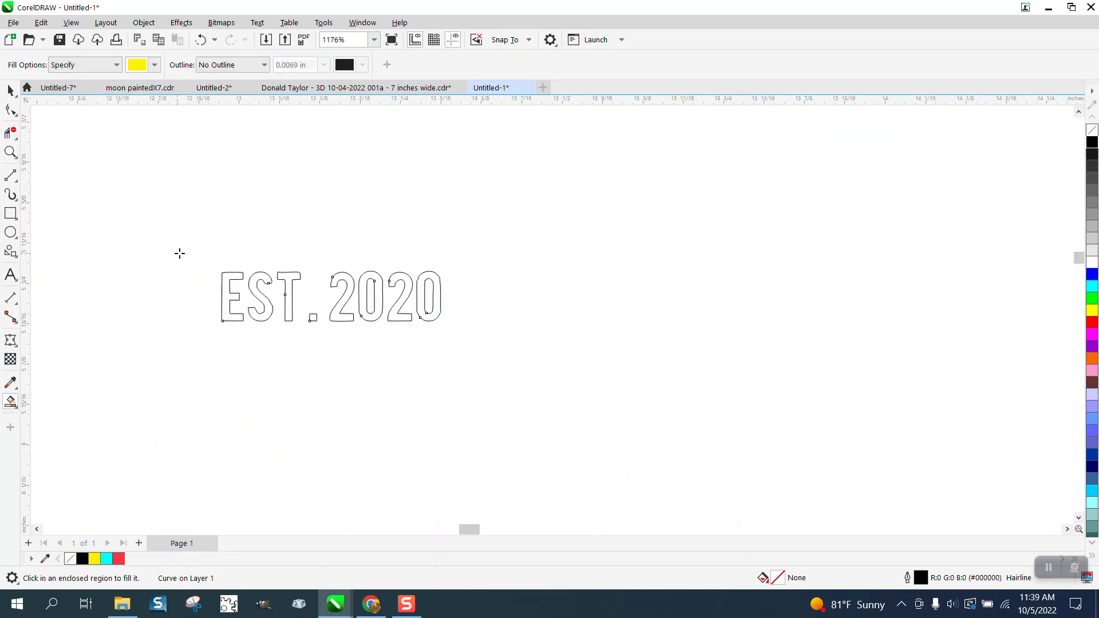
left_click(233, 275)
left_click(267, 277)
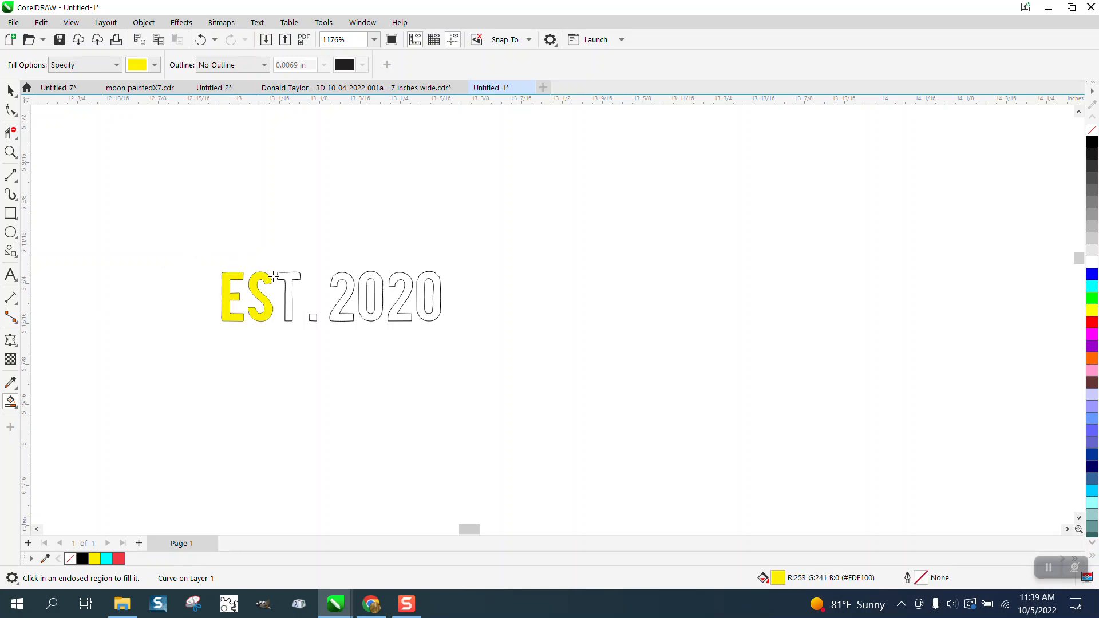
left_click(282, 277)
left_click(354, 282)
left_click(373, 277)
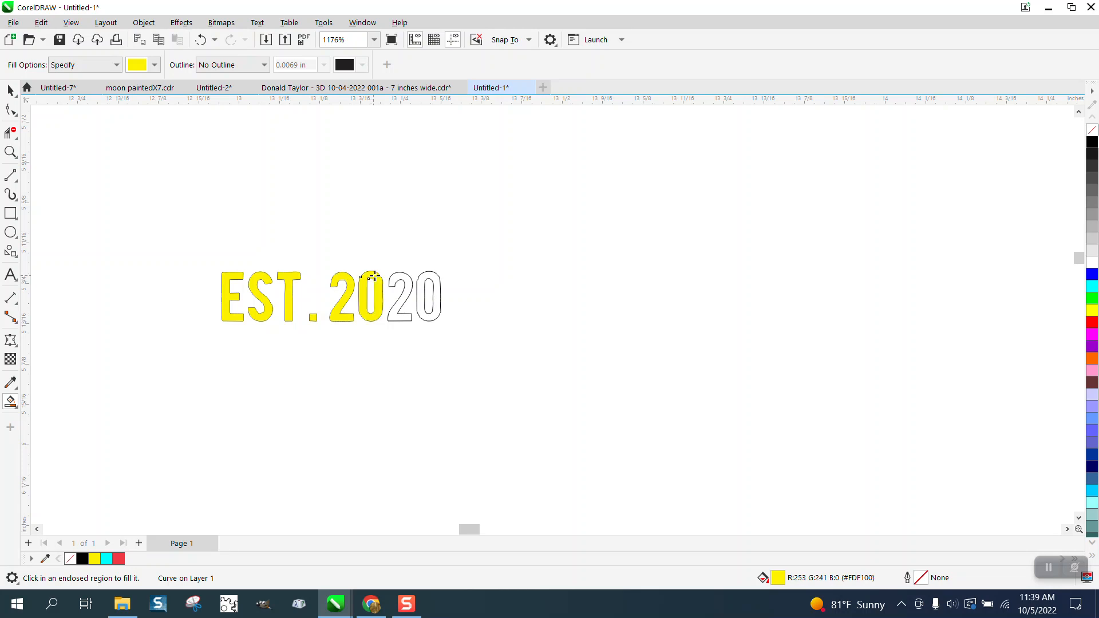
left_click(407, 279)
left_click(420, 281)
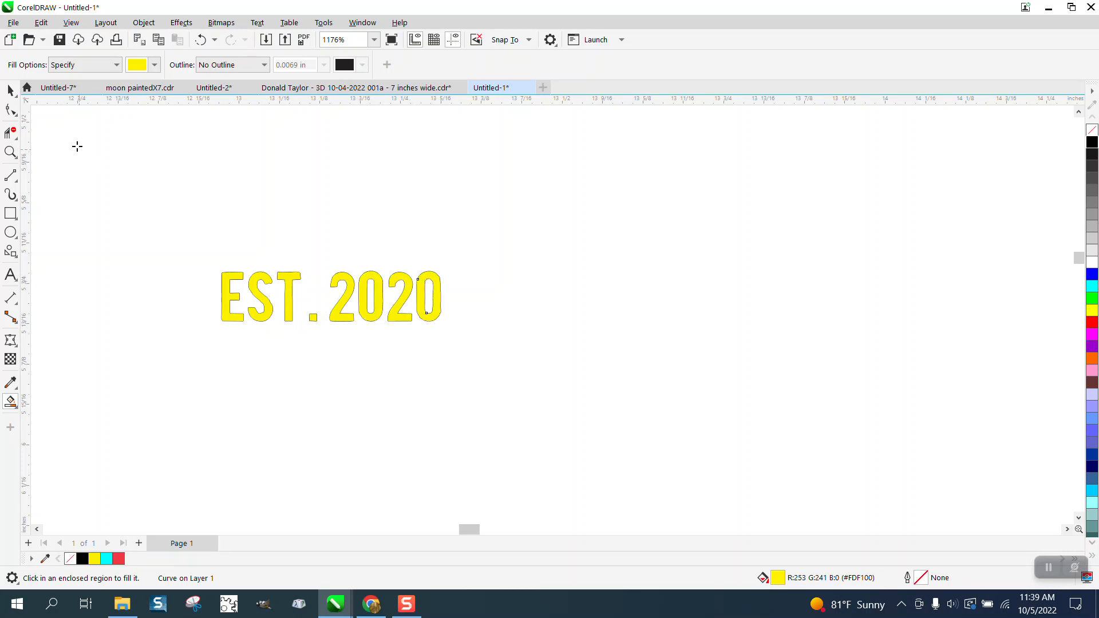
Step: Select the filled EST. 2020 objects together and remove their black outline
left_click(11, 90)
left_click_drag(186, 223, 511, 368)
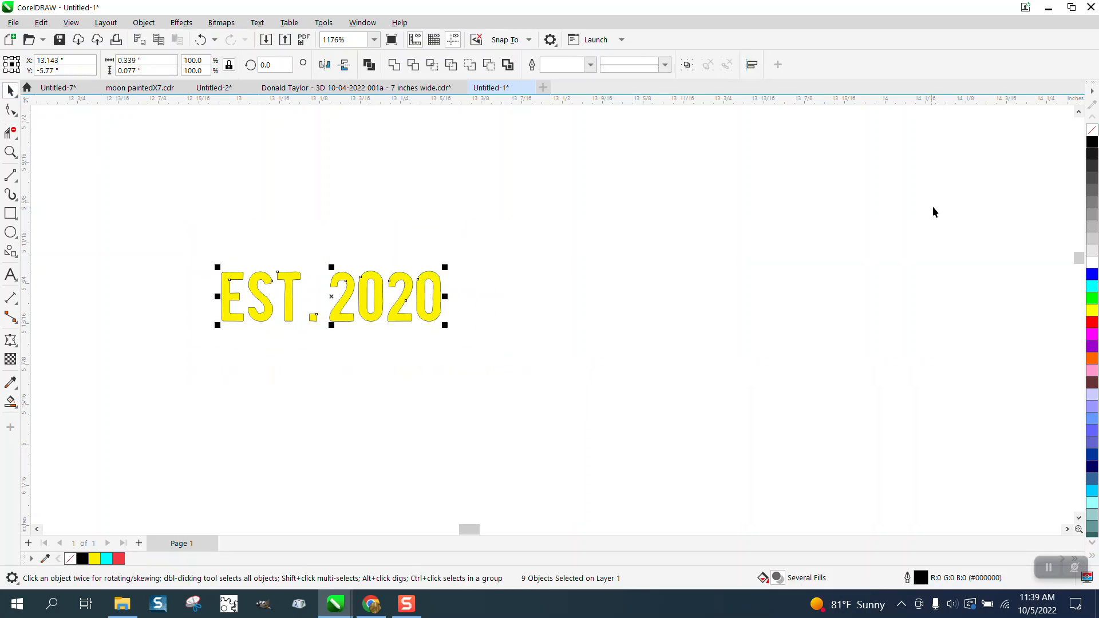
scroll(418, 341, "down", 6)
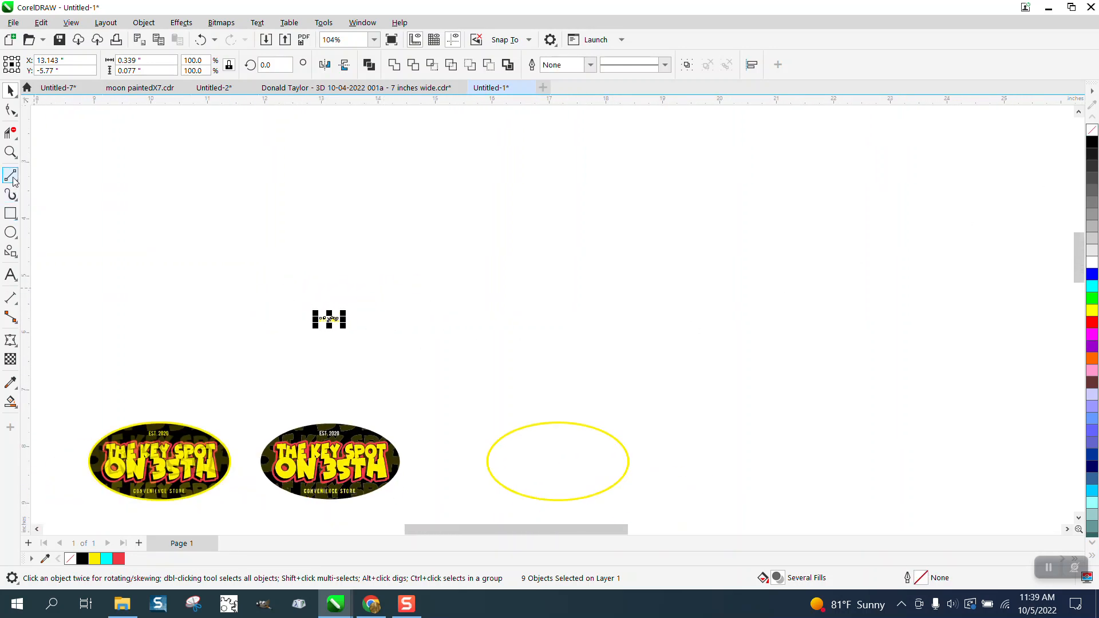
Step: Examine the second logo close up, especially the edges between the S and P of SPOT
left_click(10, 151)
left_click_drag(255, 407, 465, 513)
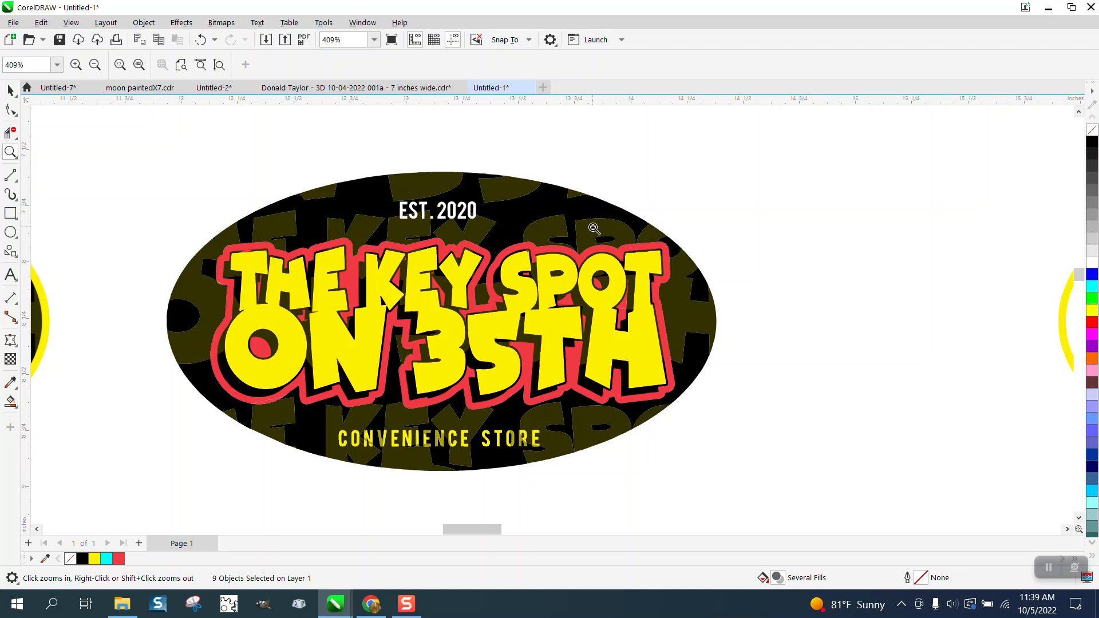
left_click(10, 90)
left_click(215, 135)
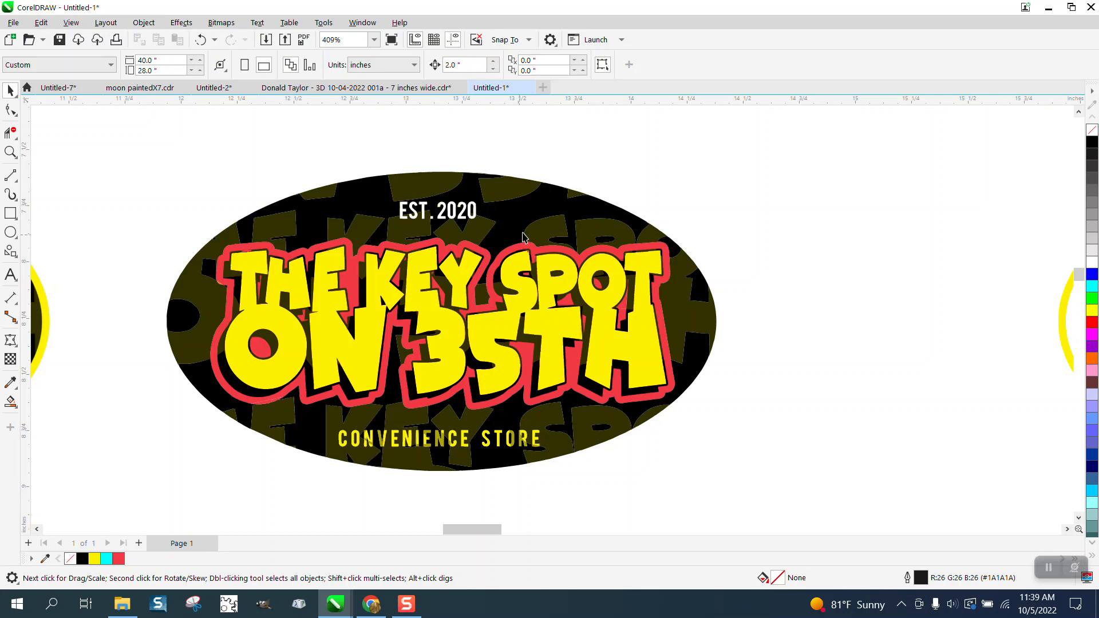
left_click(10, 152)
left_click_drag(490, 203, 608, 253)
scroll(496, 262, "down", 4)
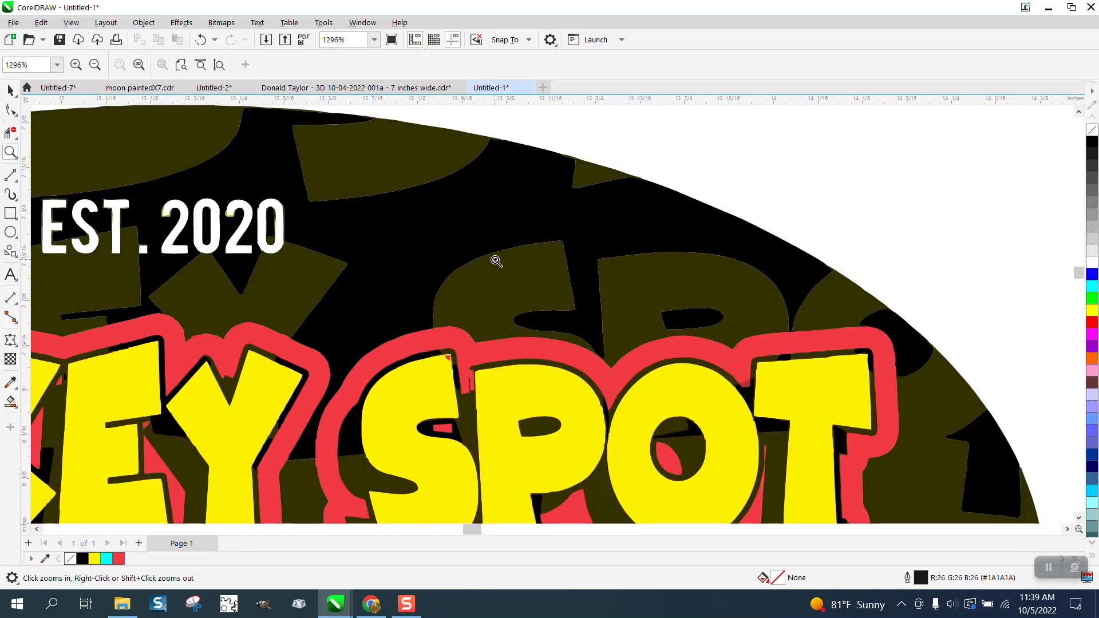
left_click_drag(456, 326, 510, 366)
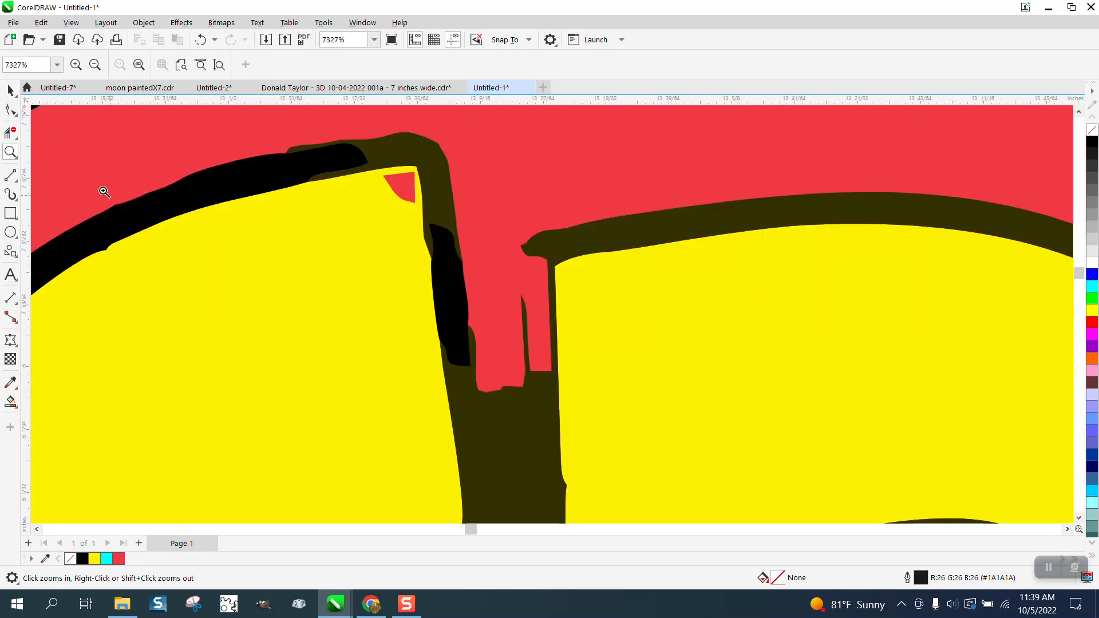
Step: Try replacing the yellow lettering's fill with a black hairline outline, and undo both changes
left_click(10, 109)
left_click(410, 186)
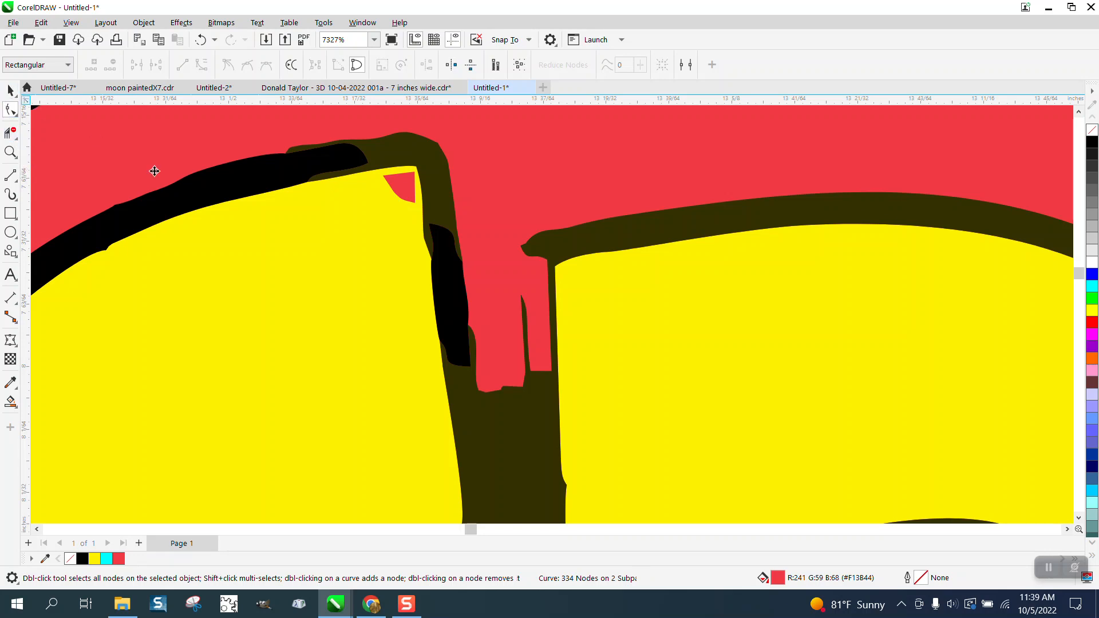
key("space")
left_click(314, 222)
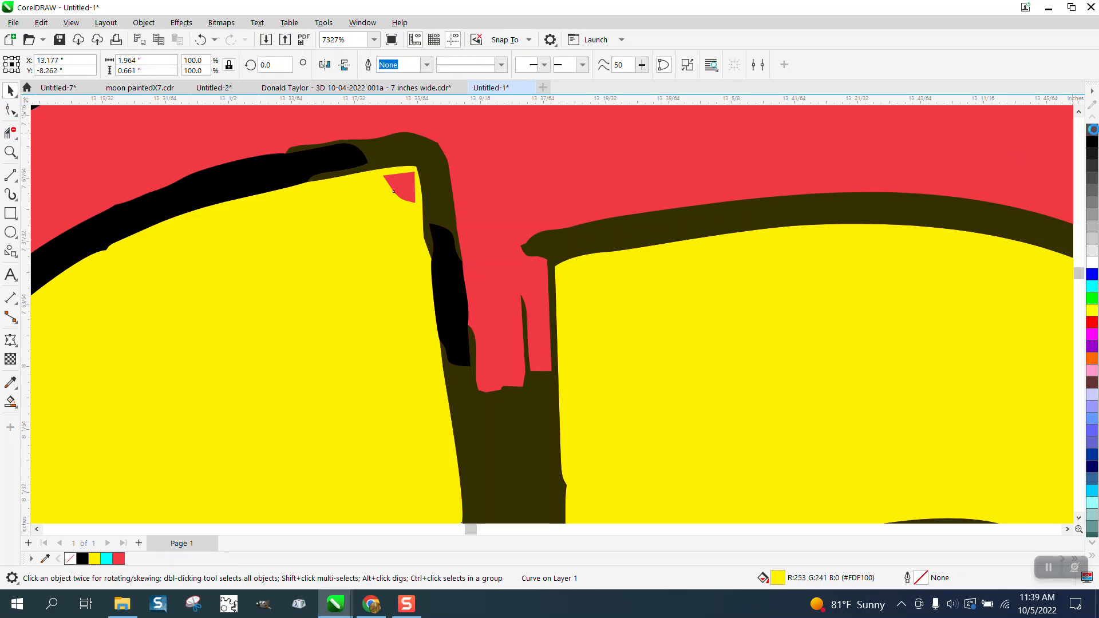
left_click(1092, 130)
right_click(1092, 143)
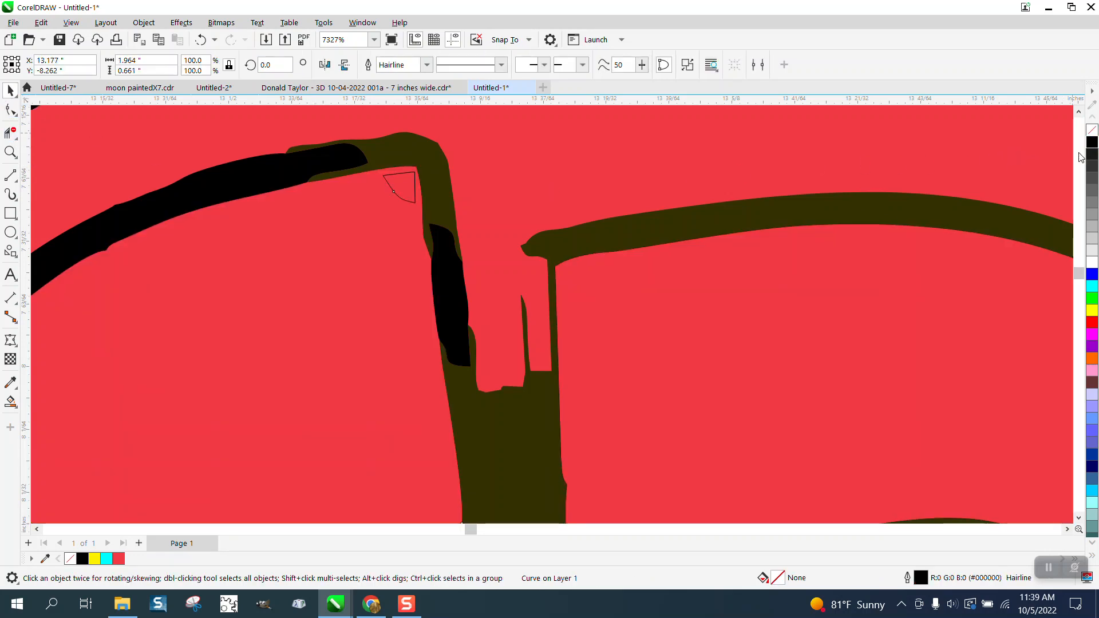
left_click(201, 41)
left_click(201, 41)
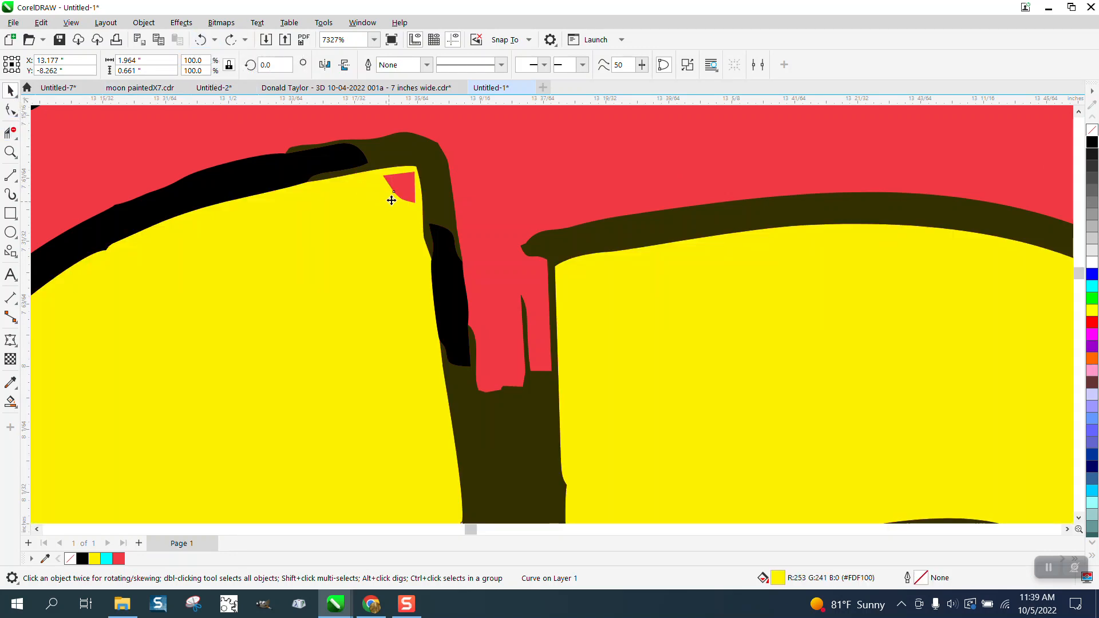
Step: Move the yellow THE KEY SPOT ON 35TH lettering 2 inches down and 4 inches left, out of the second logo
scroll(397, 247, "down", 2)
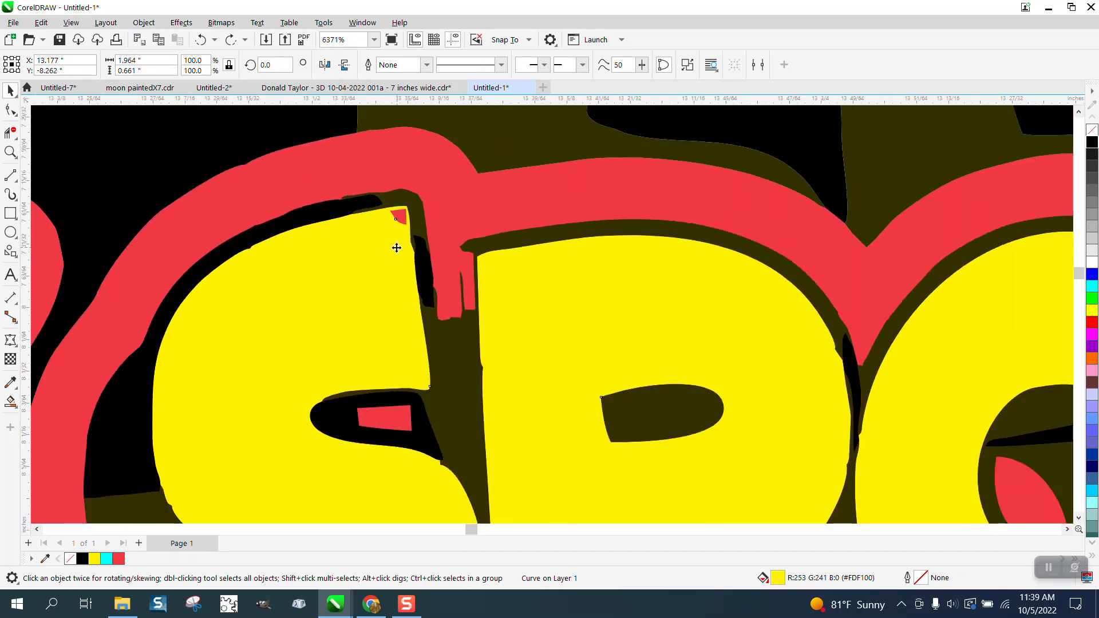
scroll(396, 247, "down", 6)
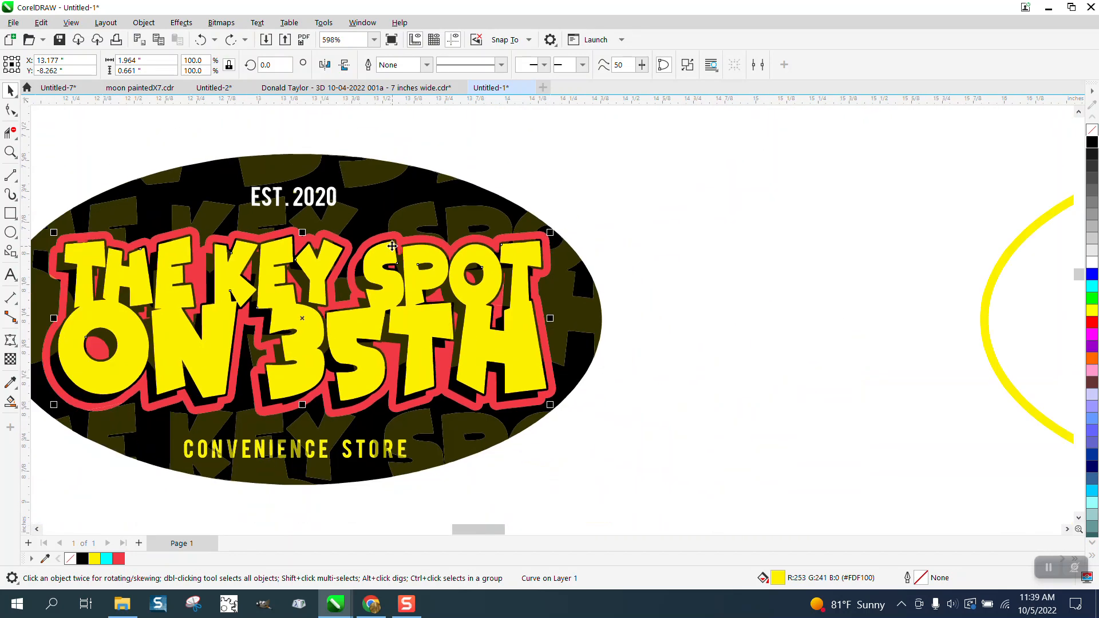
scroll(393, 246, "down", 1)
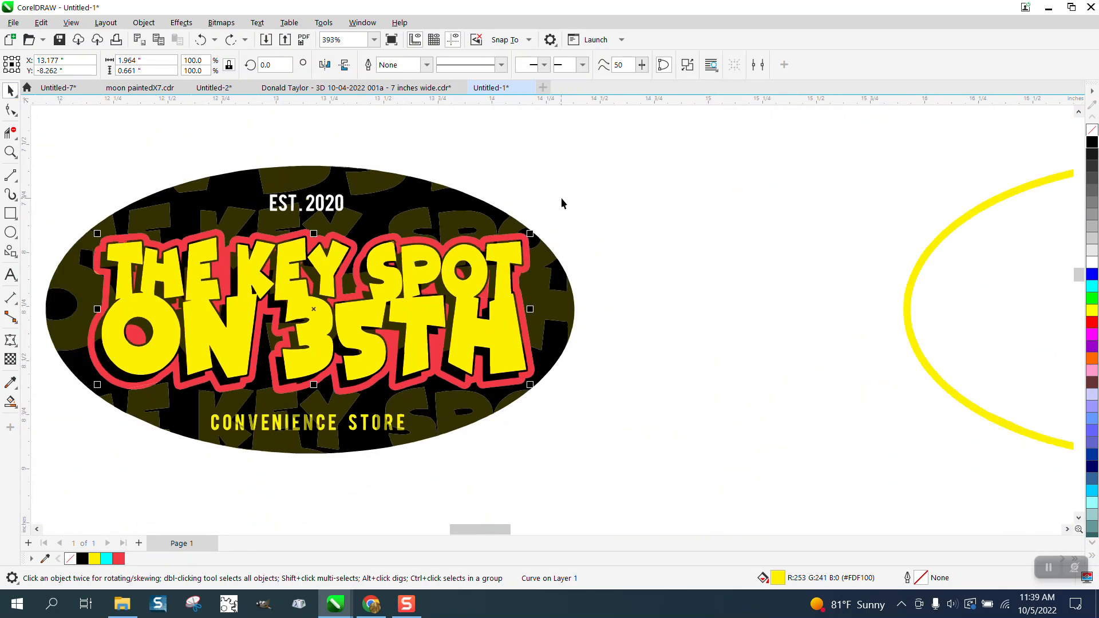
left_click(561, 198)
left_click(515, 254)
key("Down")
scroll(516, 254, "down", 3)
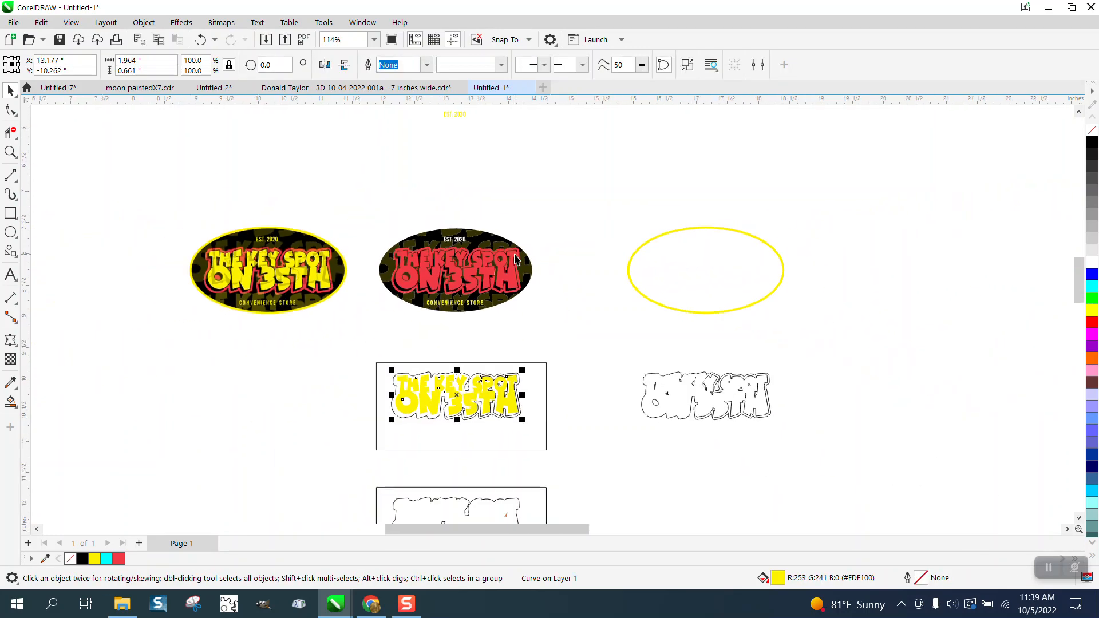
key("Left")
key("Left")
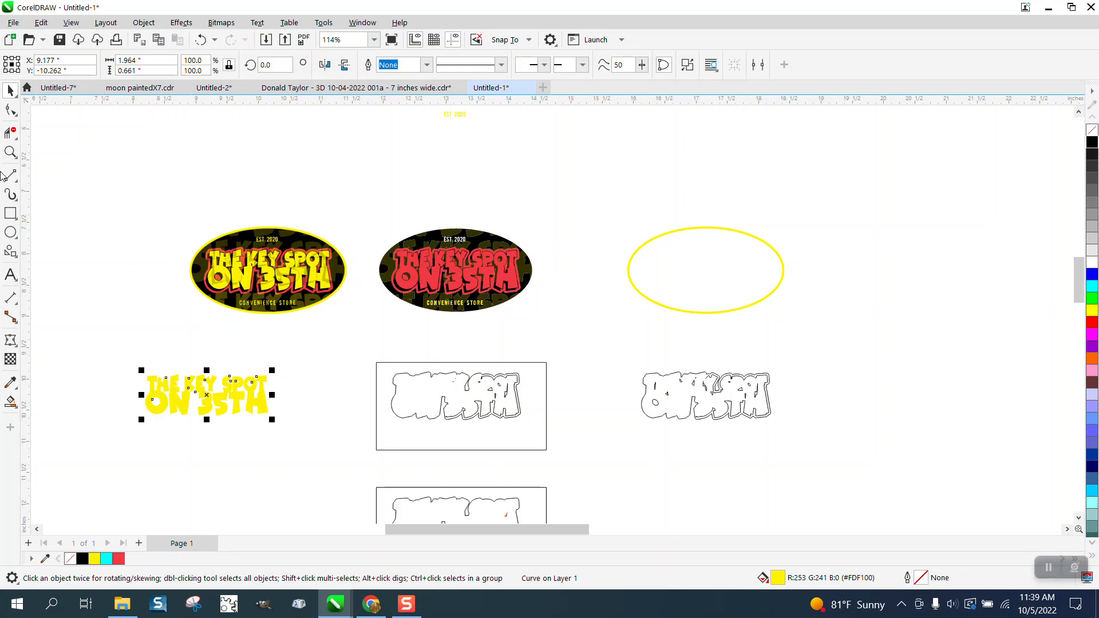
Step: Examine the edges of the separated yellow lettering close up around the O and T of SPOT
left_click(10, 152)
left_click_drag(194, 347, 359, 389)
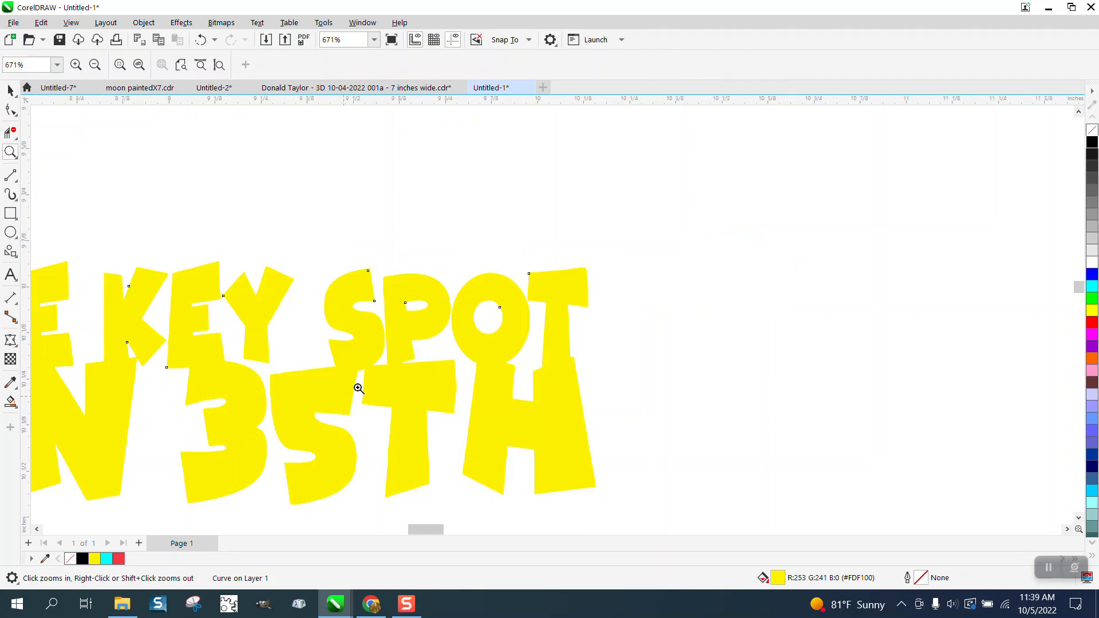
left_click_drag(463, 293, 609, 326)
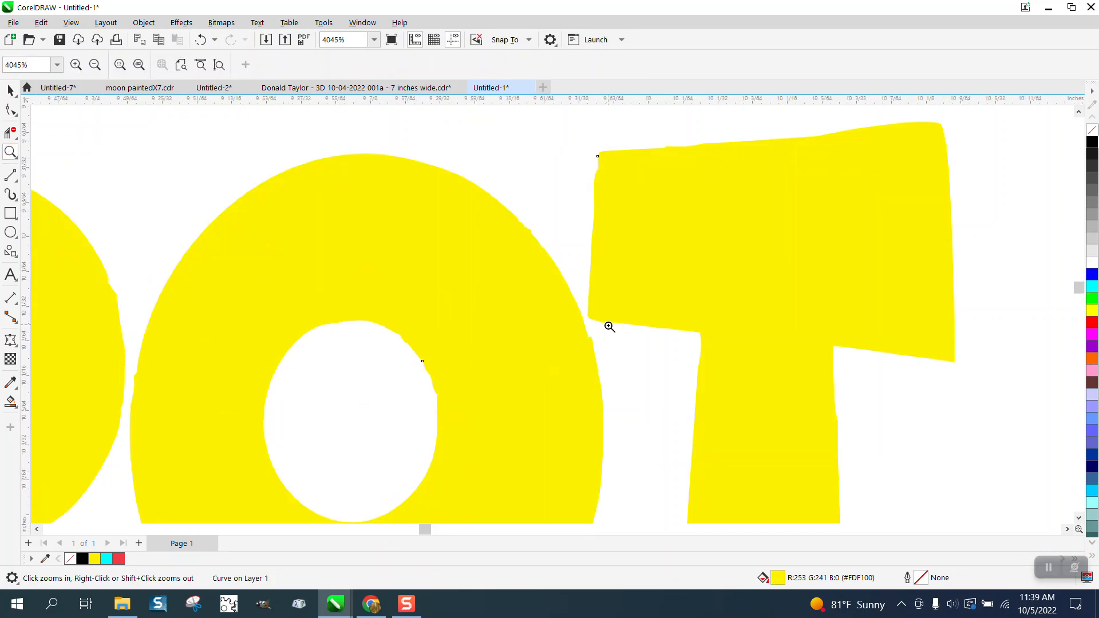
scroll(609, 328, "down", 6)
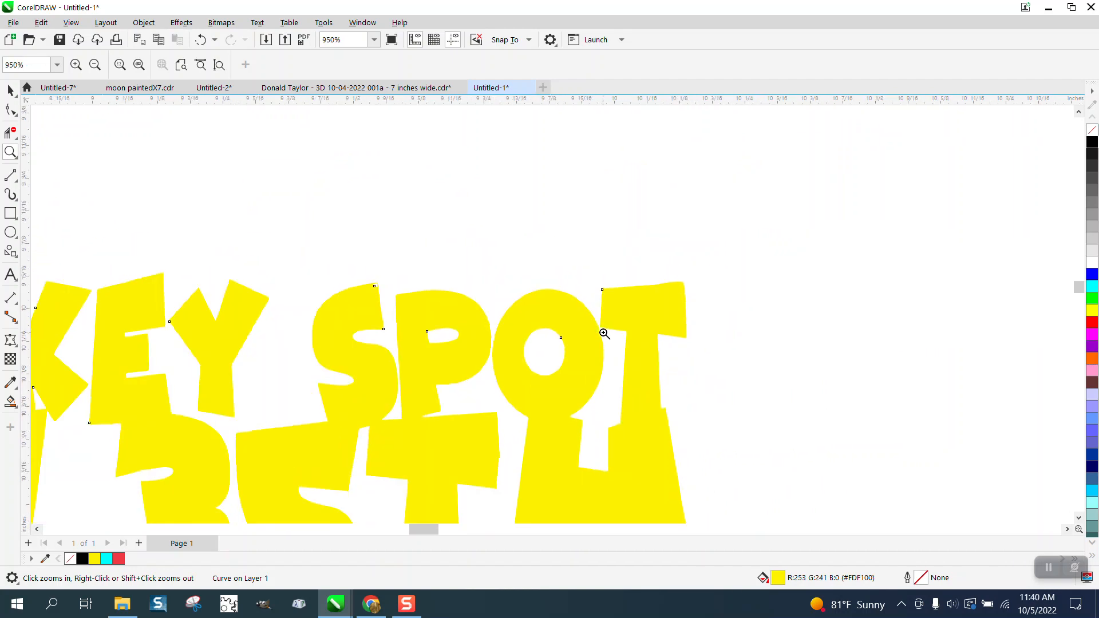
Step: Try the yellow lettering 4 inches right and 2 inches up on the second logo, and move it back out
scroll(604, 334, "down", 6)
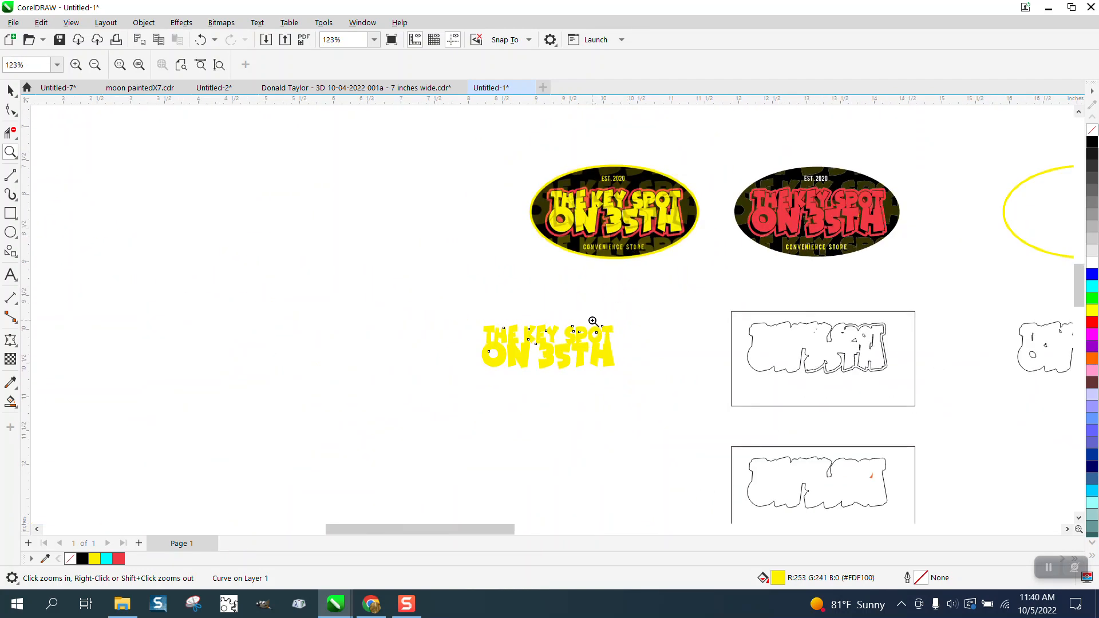
key("Right")
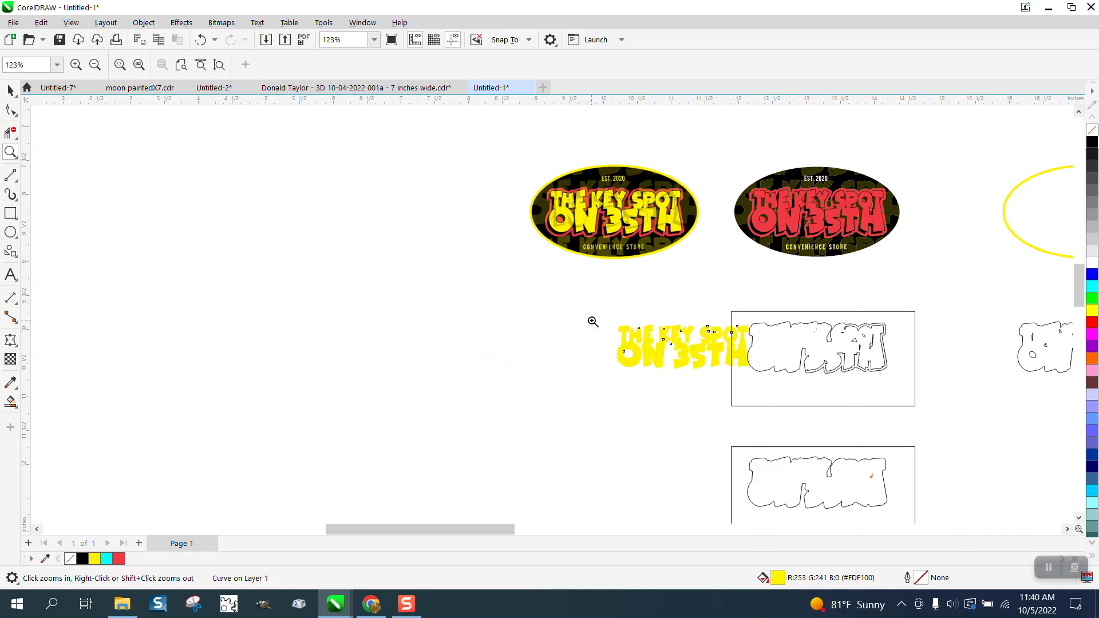
key("Up")
key("Right")
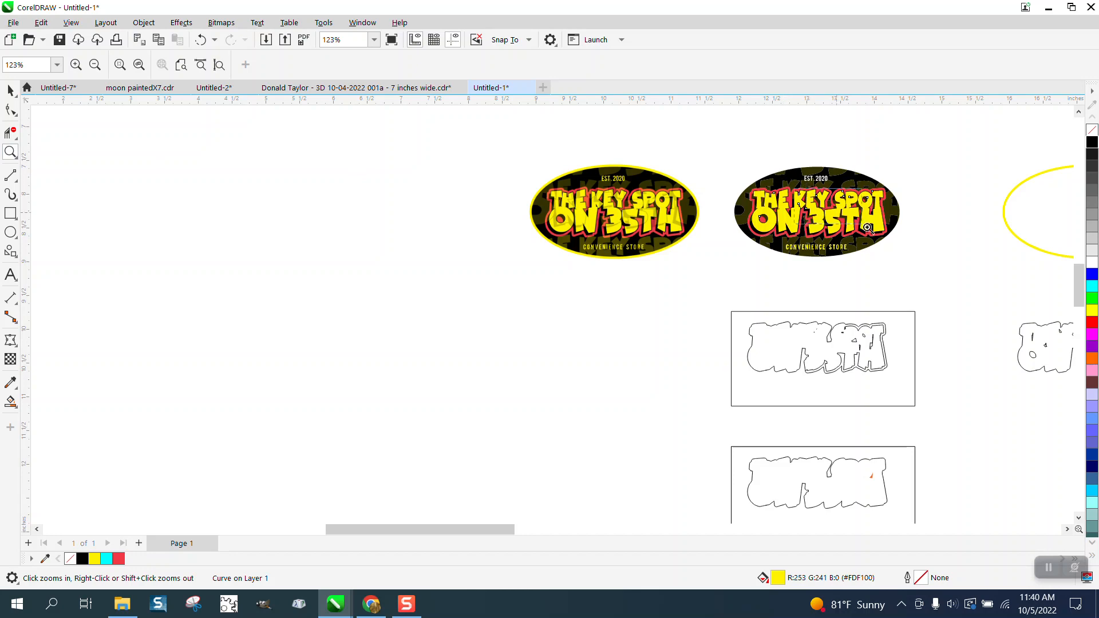
left_click_drag(797, 182, 885, 251)
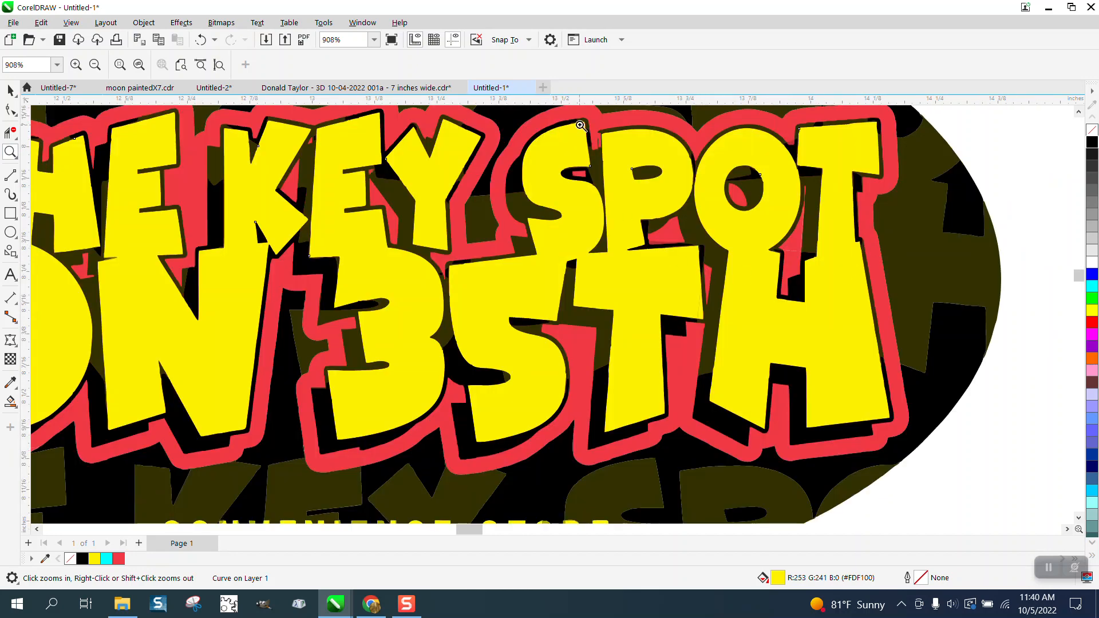
scroll(581, 207, "down", 5)
scroll(583, 206, "down", 1)
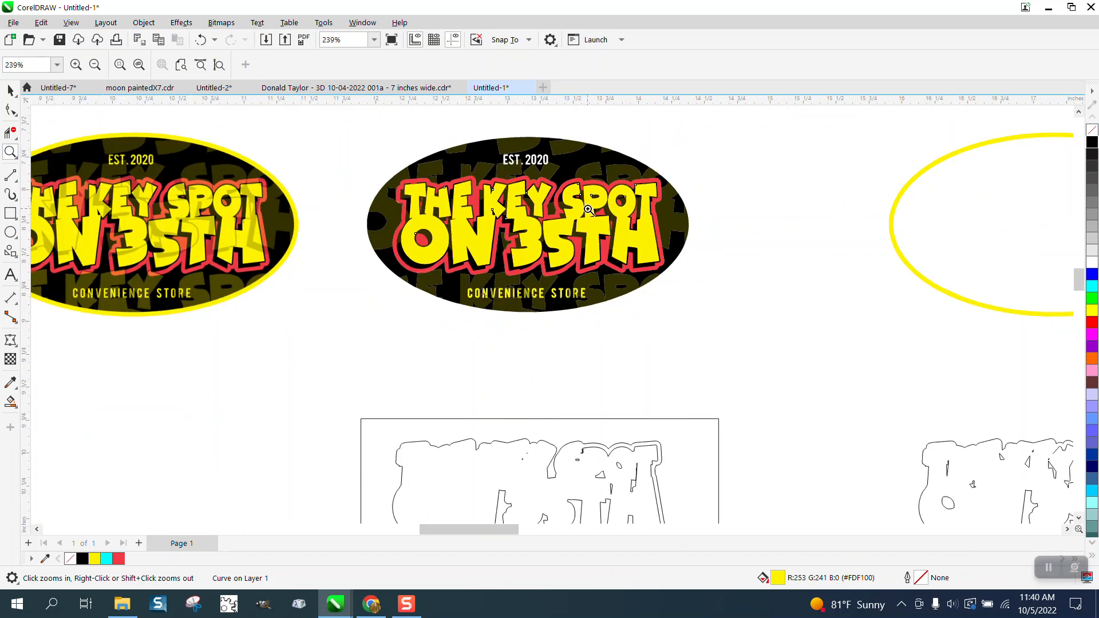
key("Down")
key("Left")
key("Left")
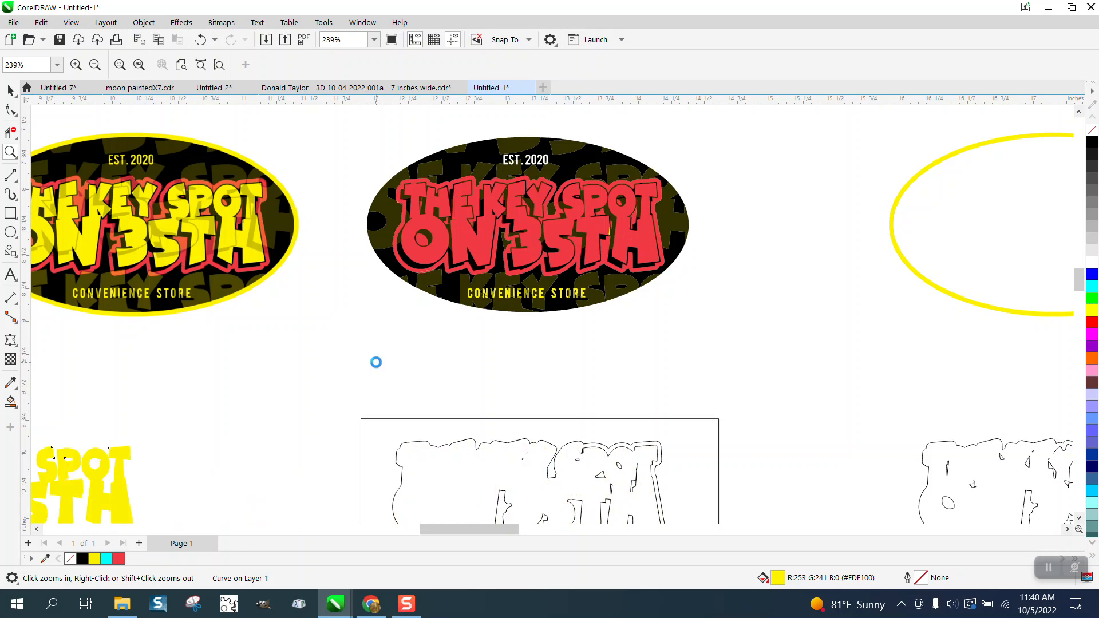
Step: Replace the separated yellow lettering's fill with a black hairline outline
scroll(316, 382, "down", 1)
left_click_drag(107, 429, 138, 444)
left_click(12, 93)
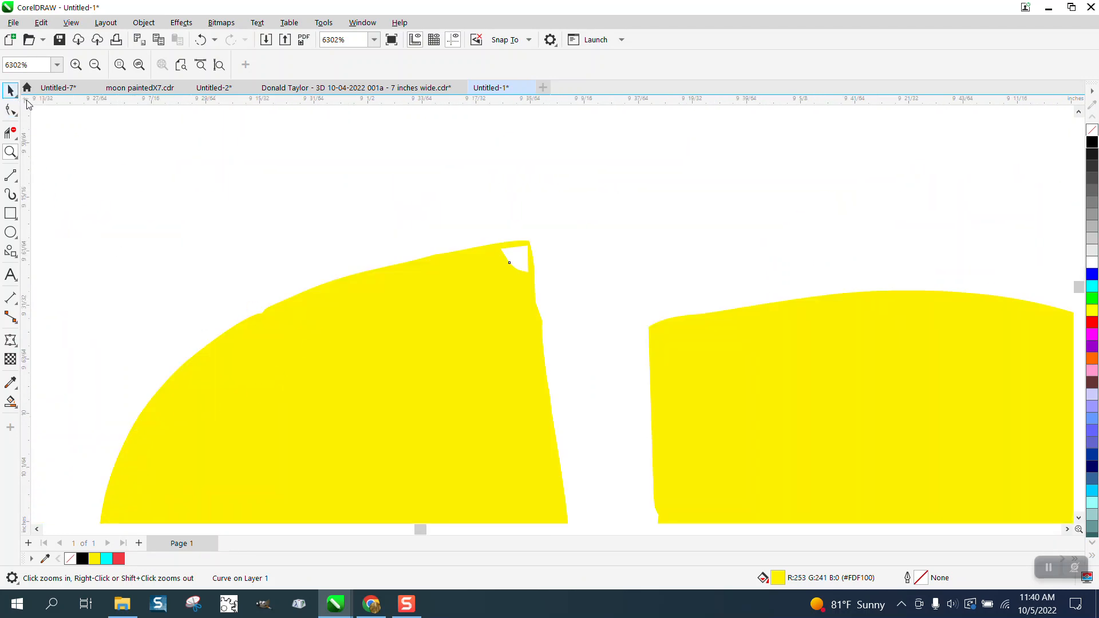
left_click(1092, 130)
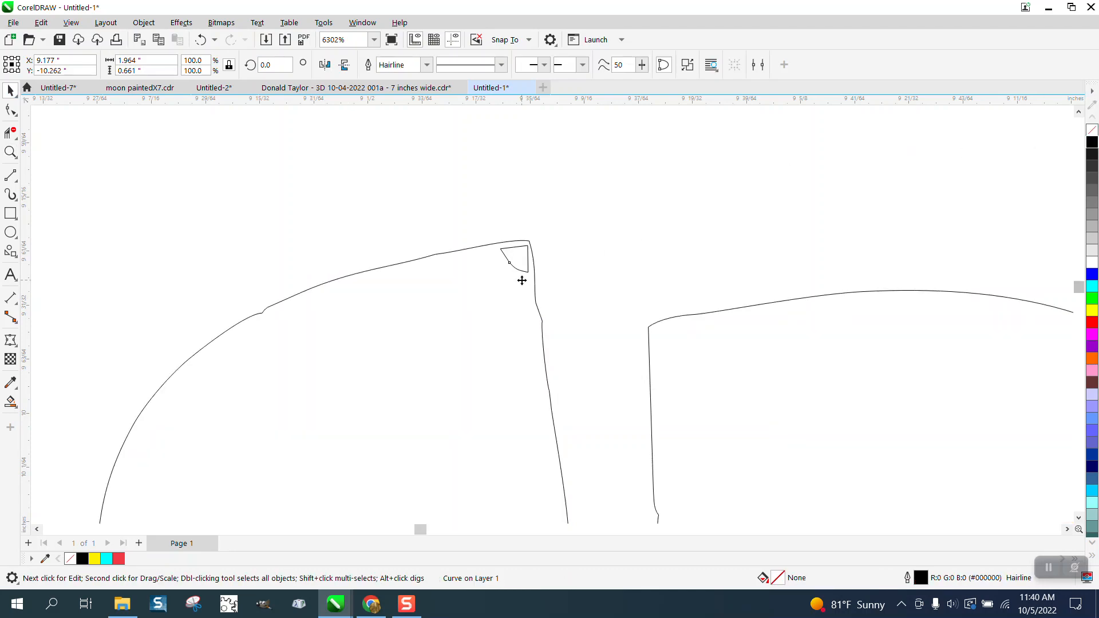
Step: Remove the small stray shape inside the upper tip of the S of SPOT with Virtual Segment Delete
left_click(16, 135)
left_click(526, 265)
scroll(527, 265, "down", 1)
scroll(511, 252, "down", 6)
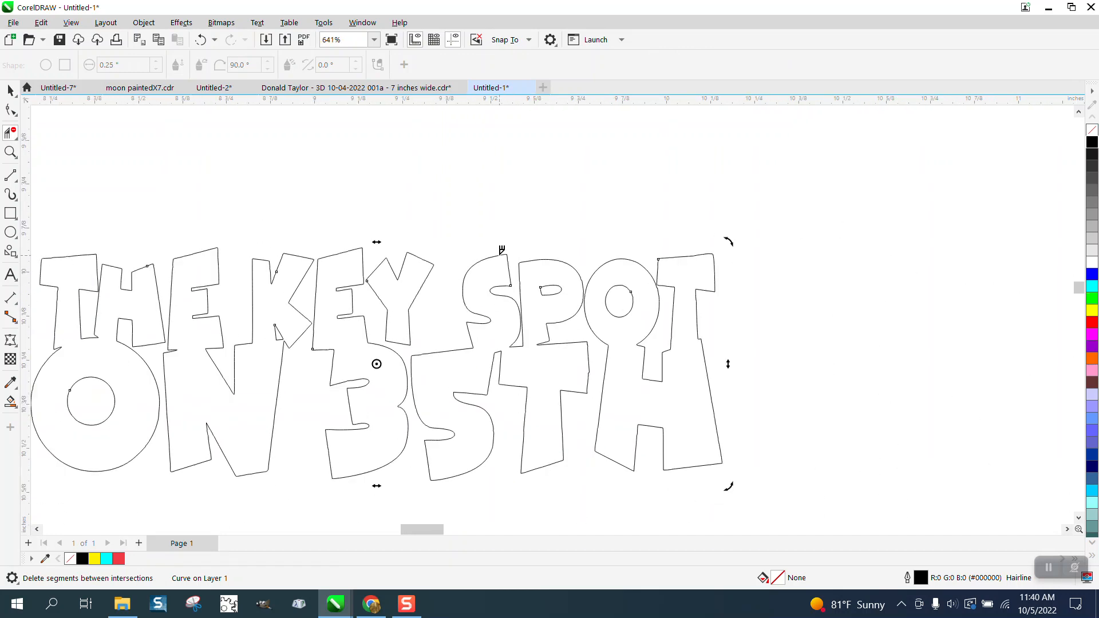
Step: Smart Fill all the outlined THE KEY SPOT ON 35TH letters with yellow and no outline
left_click(10, 401)
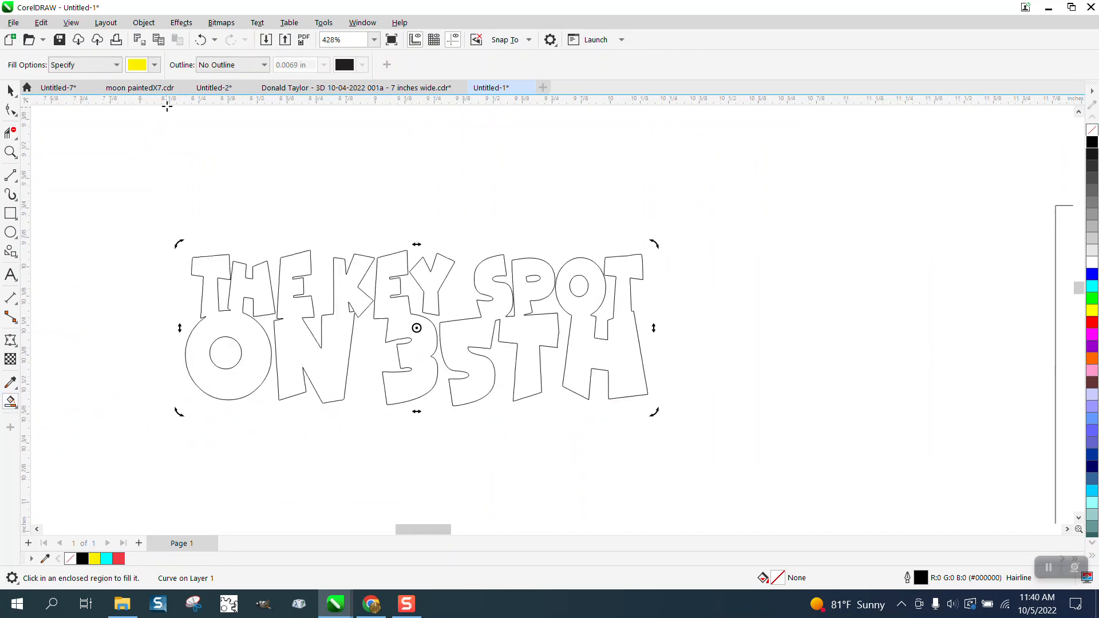
left_click(211, 262)
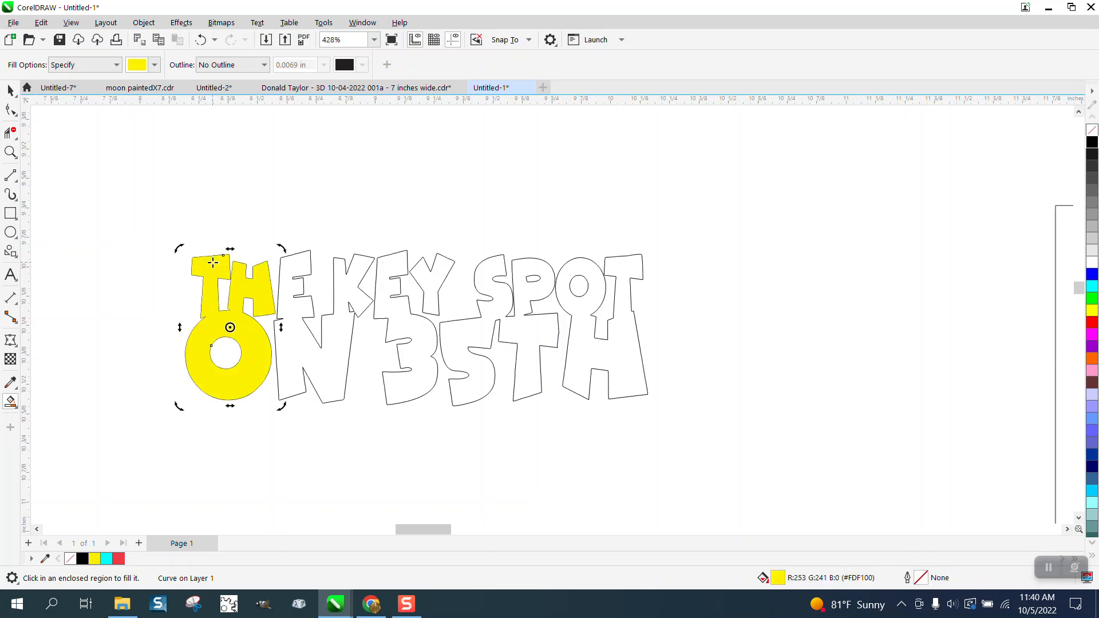
left_click(294, 267)
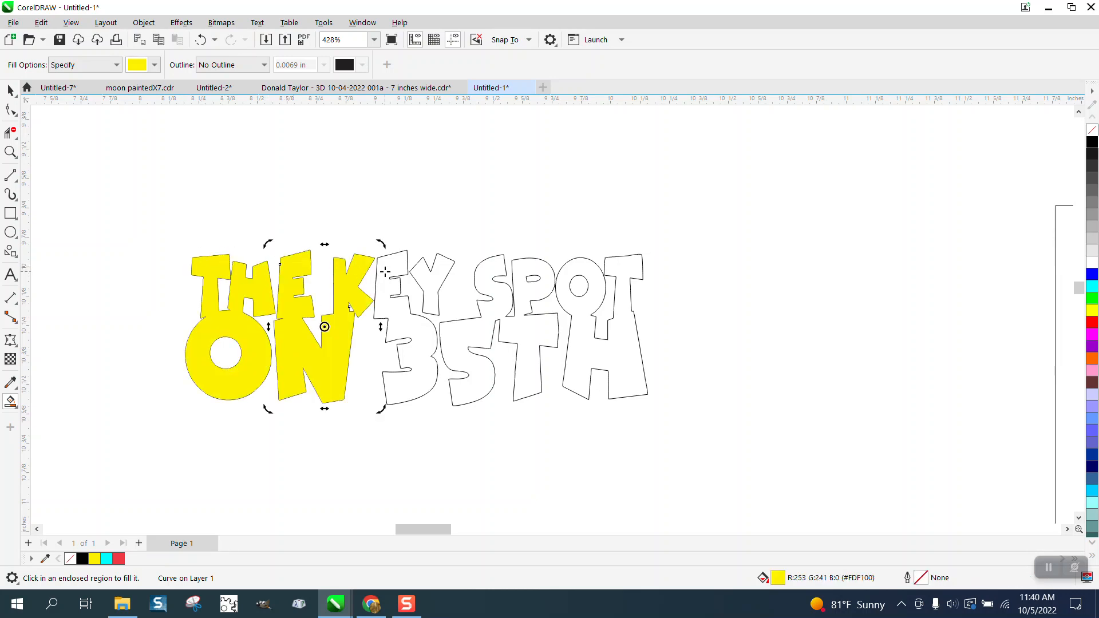
left_click(385, 272)
left_click(448, 270)
left_click(487, 274)
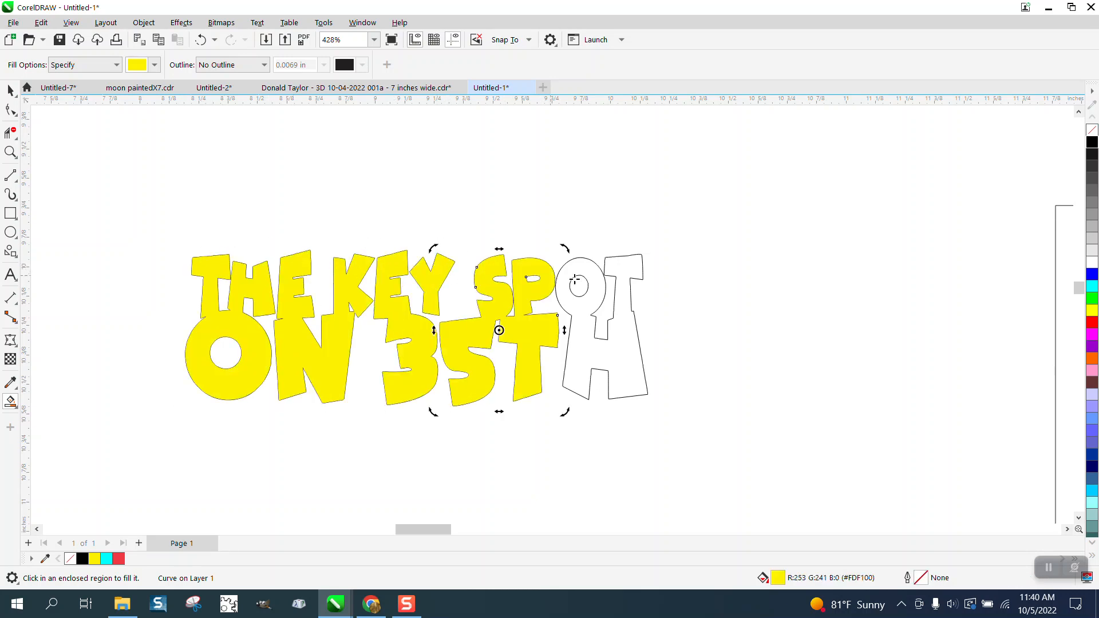
left_click(608, 279)
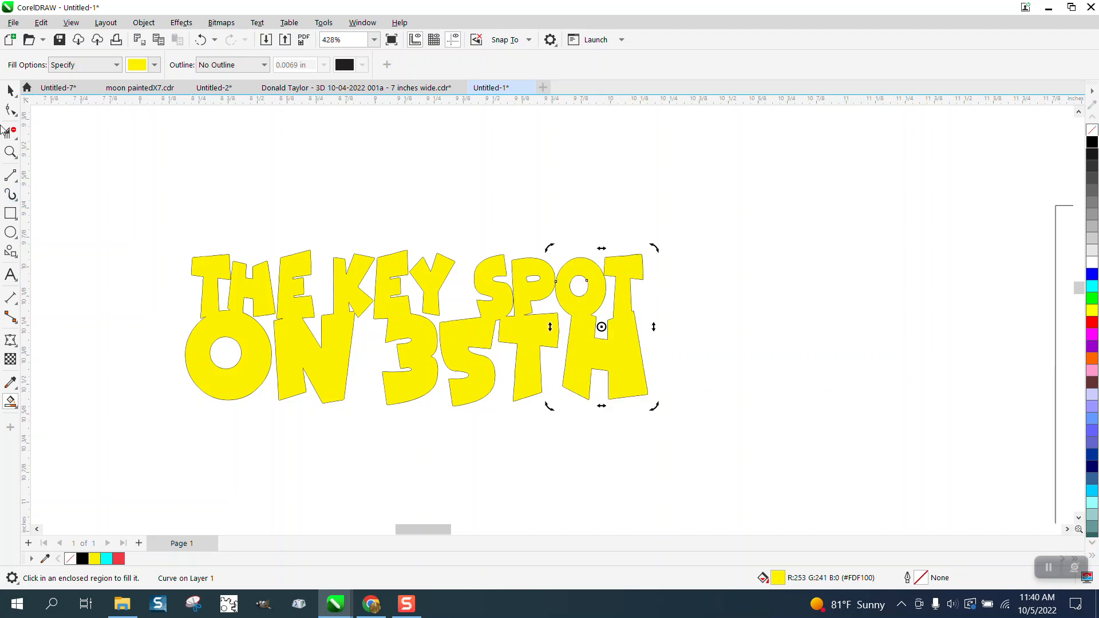
Step: Remove the outline from the whole refilled lettering and move it 4 inches right and 2 inches up onto the second logo
left_click(10, 89)
left_click_drag(182, 208, 677, 451)
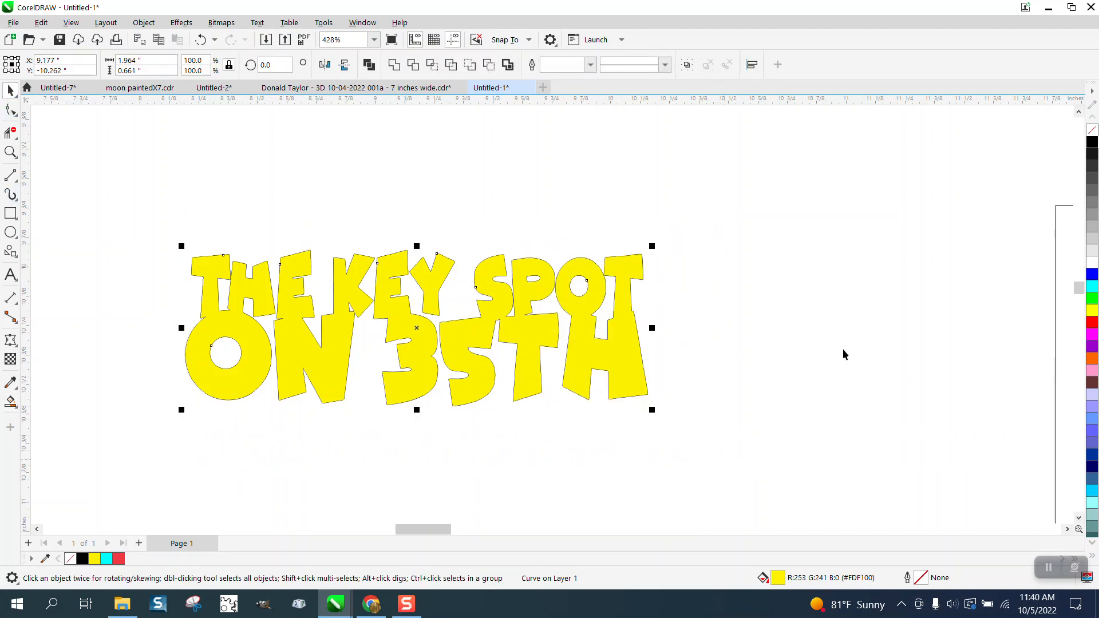
right_click(1091, 130)
scroll(614, 432, "down", 2)
key("Right")
key("Right")
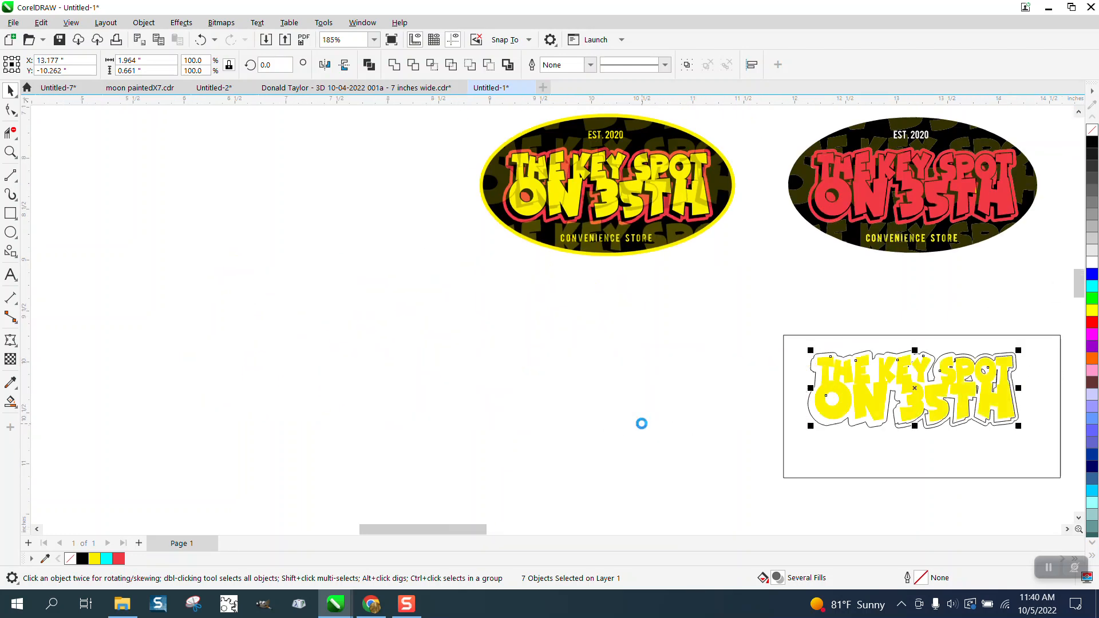
key("Up")
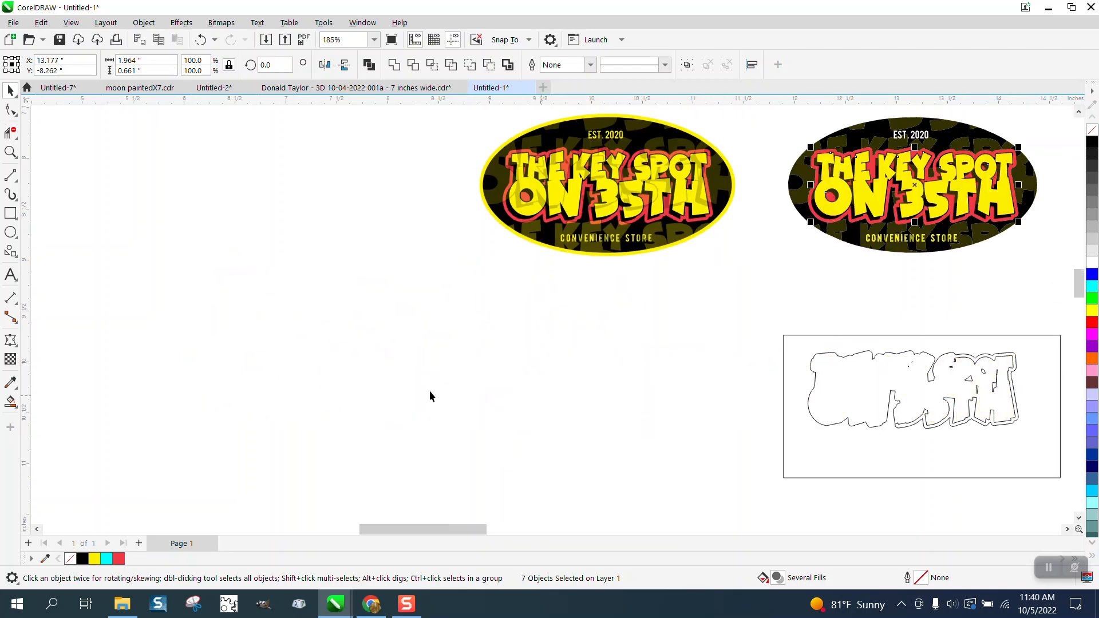
Step: Examine the second logo close up with the refilled yellow lettering in place
left_click(13, 152)
left_click_drag(871, 115, 1055, 238)
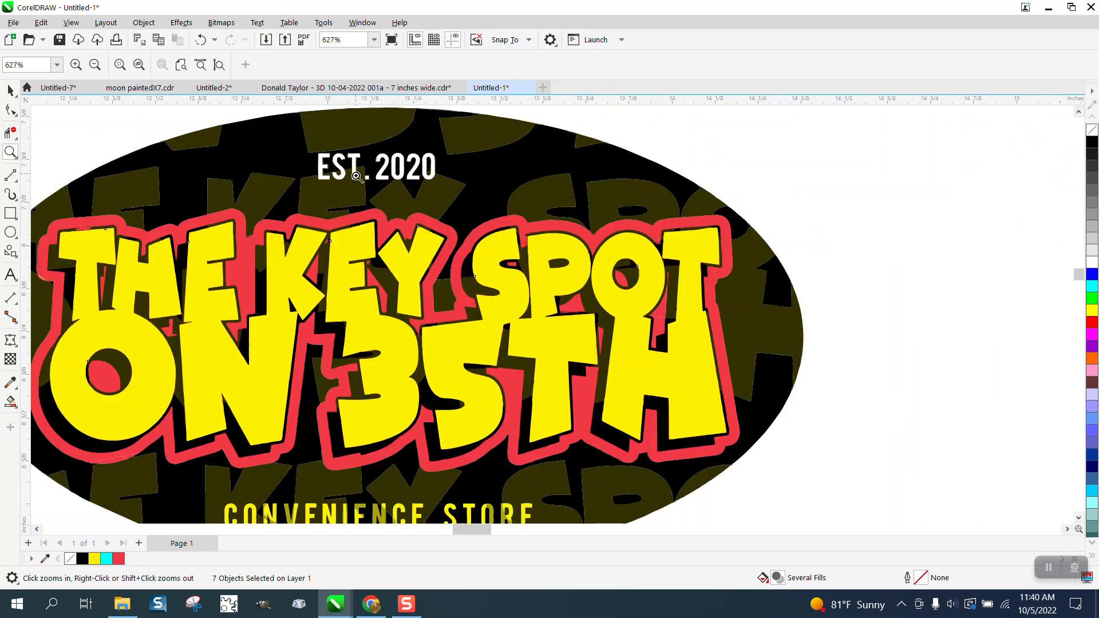
scroll(492, 273, "down", 1)
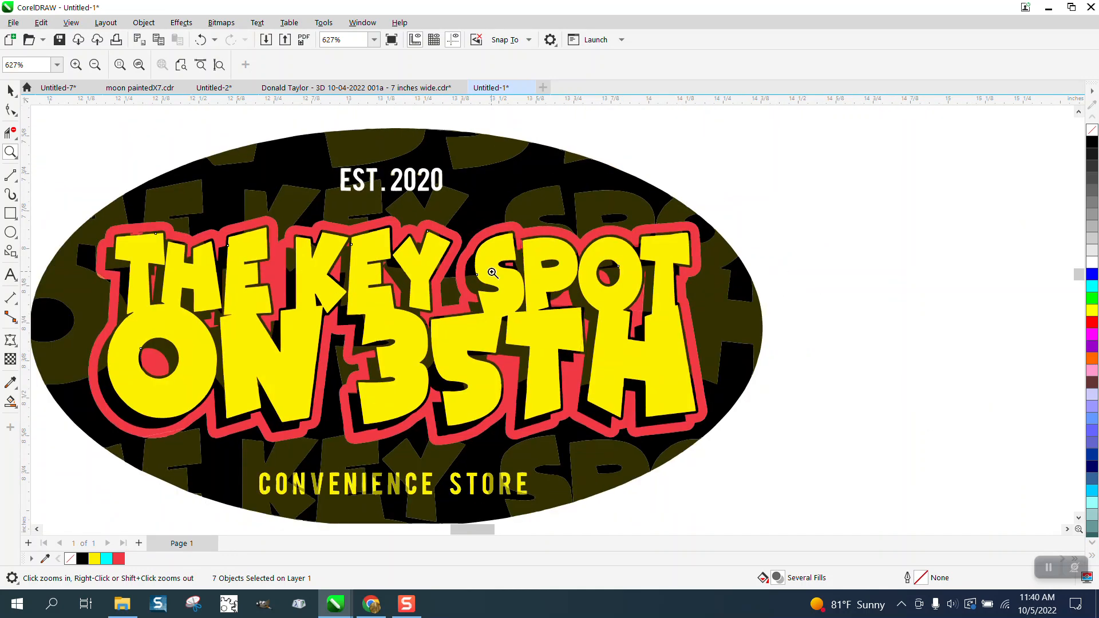
scroll(493, 273, "down", 2)
scroll(468, 208, "down", 2)
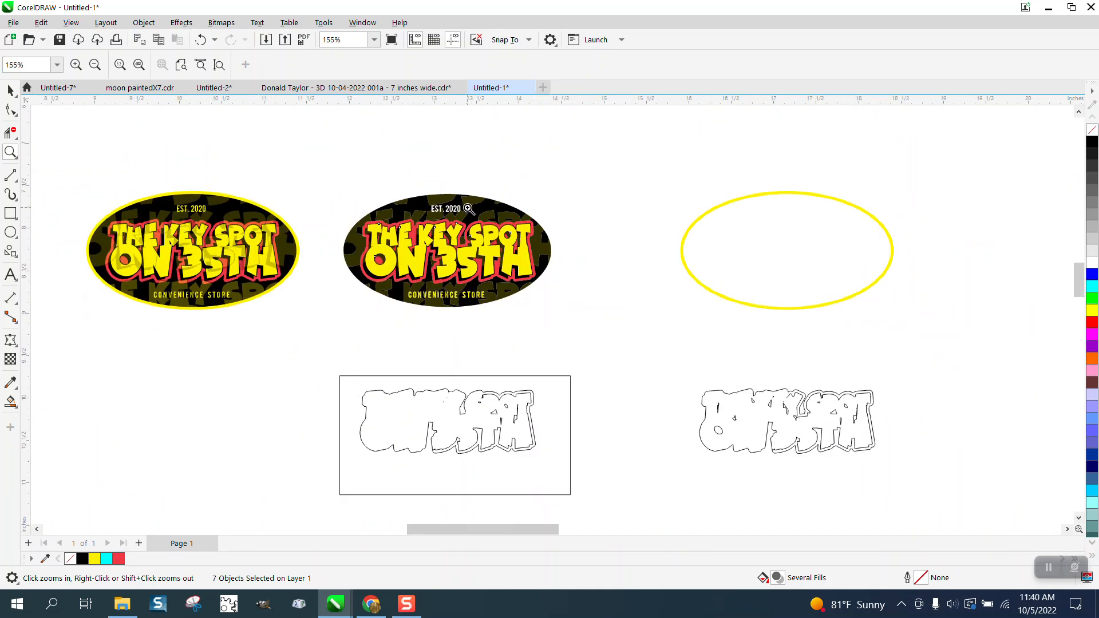
scroll(468, 209, "down", 2)
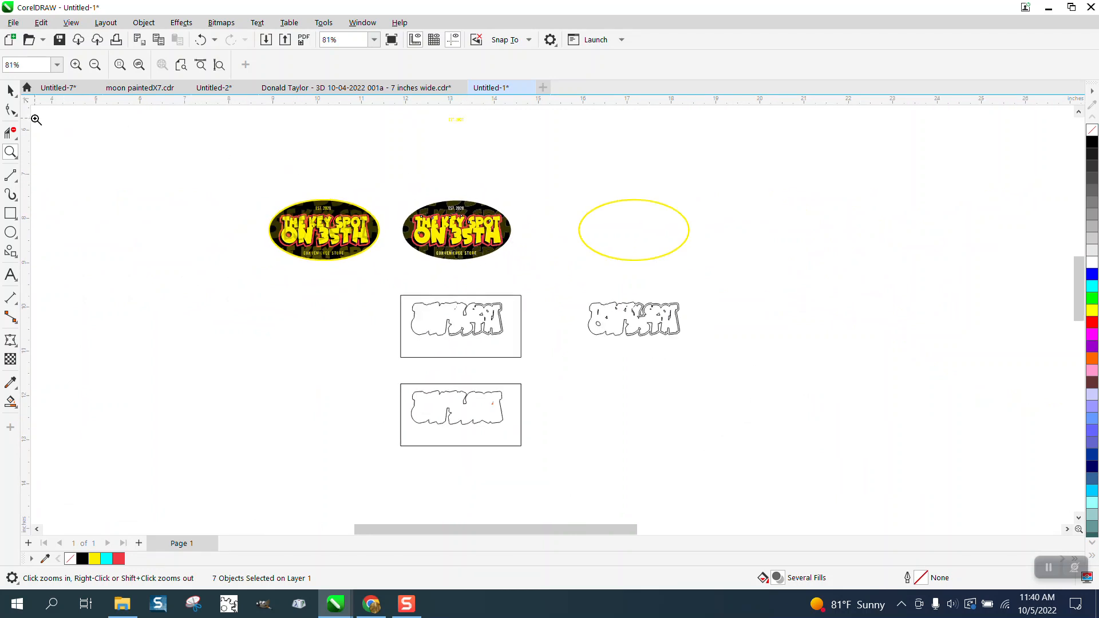
Step: Try the separated yellow EST. 2020 text 2 inches lower over the white one, and move it back up
left_click(11, 90)
left_click_drag(400, 113, 510, 137)
key("Down")
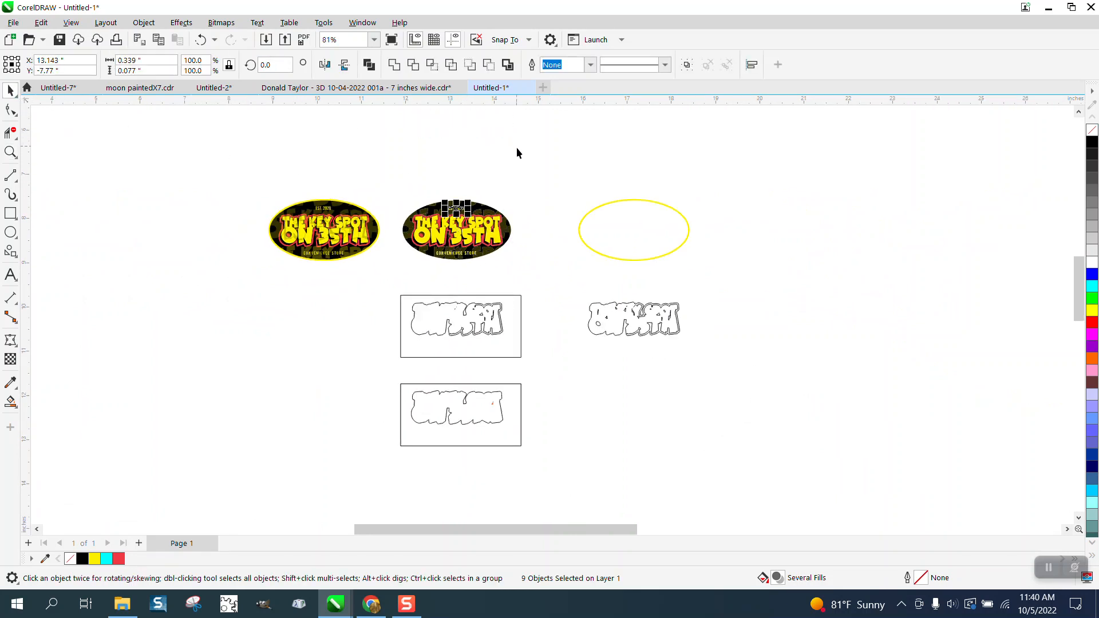
left_click(10, 153)
left_click_drag(402, 186, 499, 232)
scroll(499, 232, "down", 2)
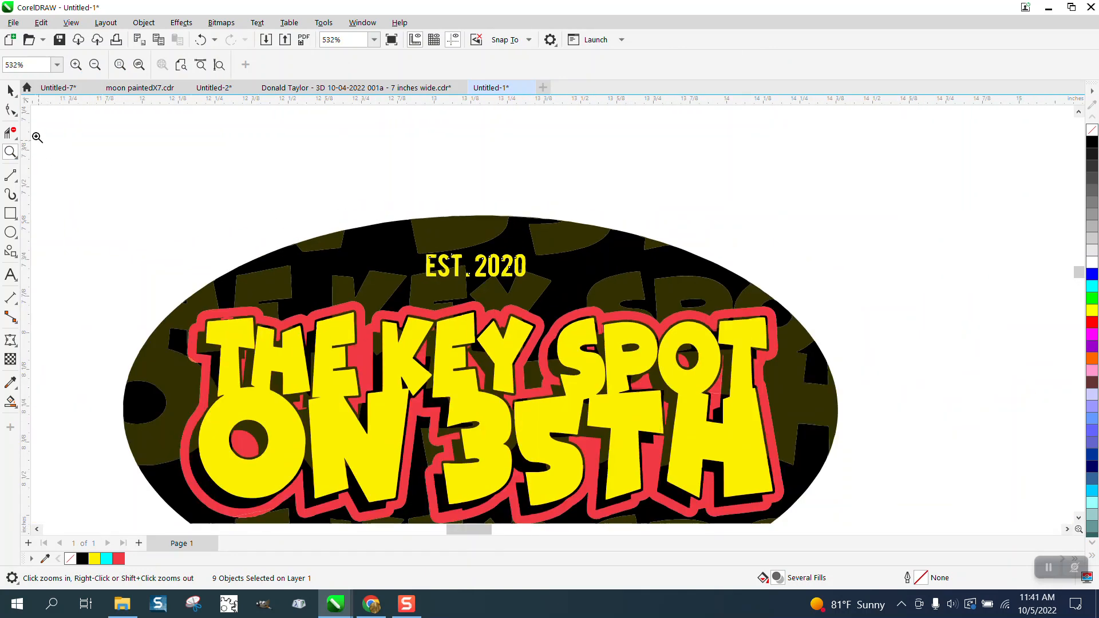
left_click(11, 90)
key("Up")
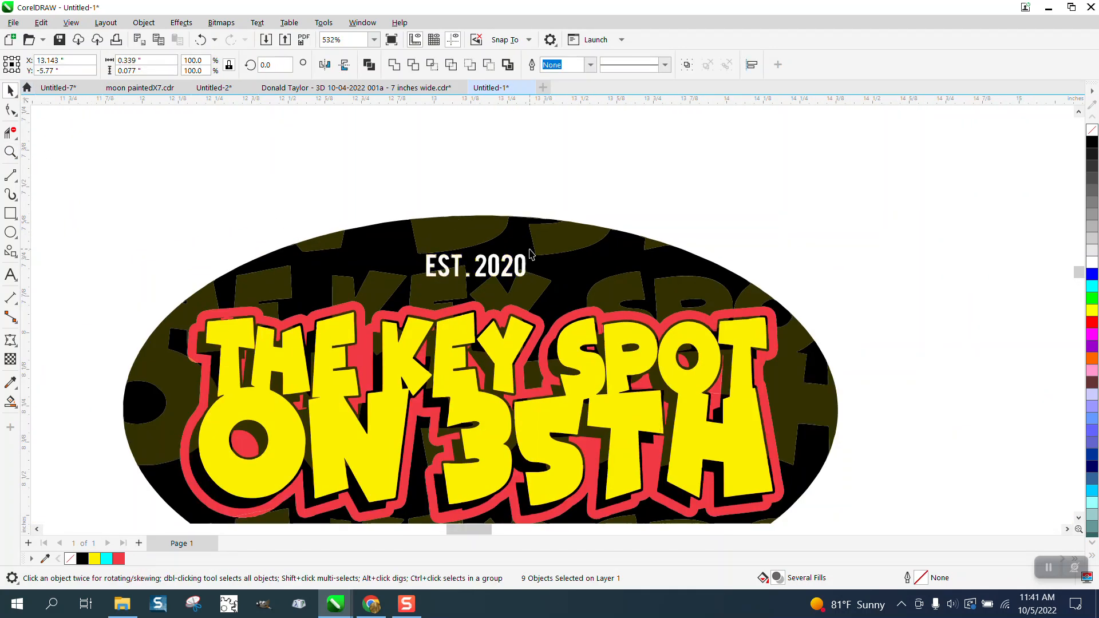
Step: Delete the two dark olive background shapes above EST. 2020 in the second logo
left_click(546, 243)
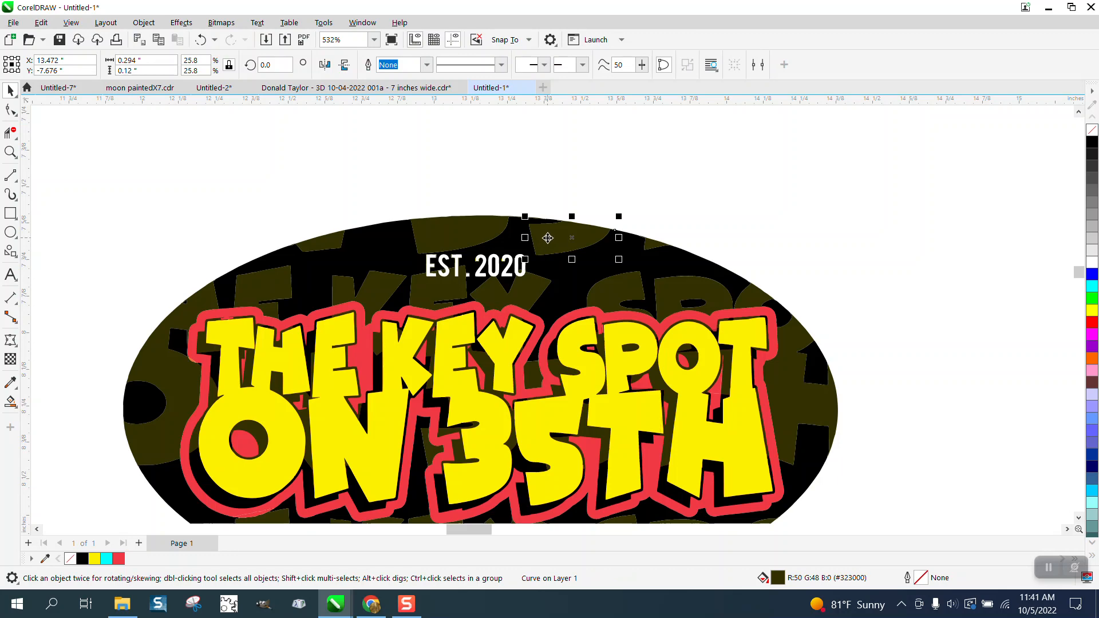
key("Delete")
left_click(499, 236)
key("Delete")
left_click(535, 263)
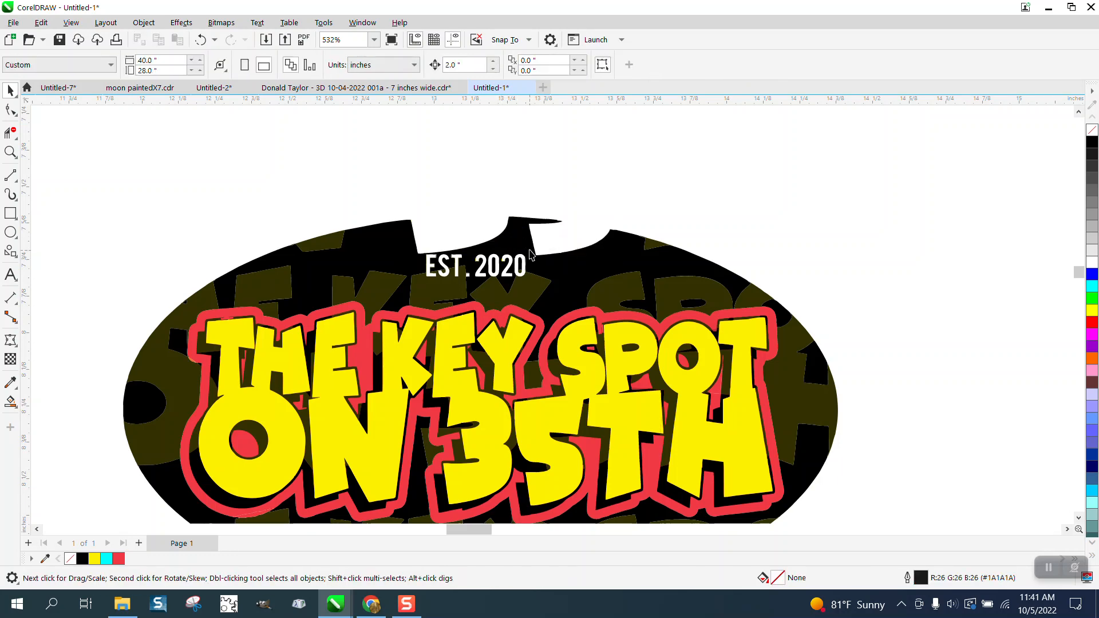
Step: Move each refilled yellow piece of THE KEY SPOT ON 35TH 2 inches up, out of the second logo
scroll(515, 240, "down", 2)
scroll(514, 241, "down", 2)
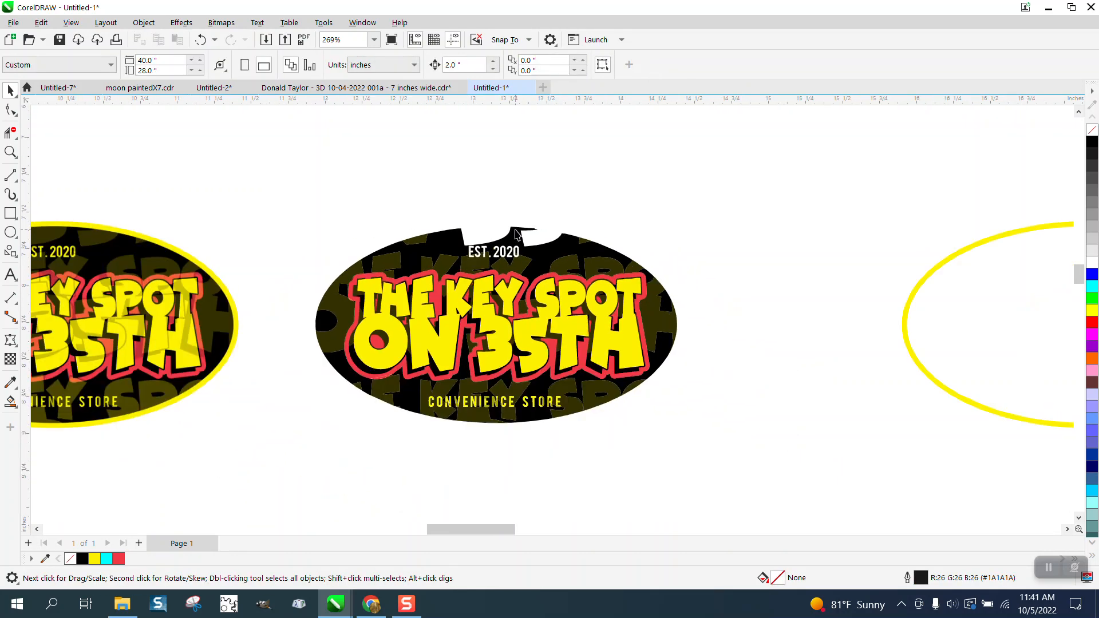
scroll(547, 250, "down", 2)
scroll(623, 265, "down", 1)
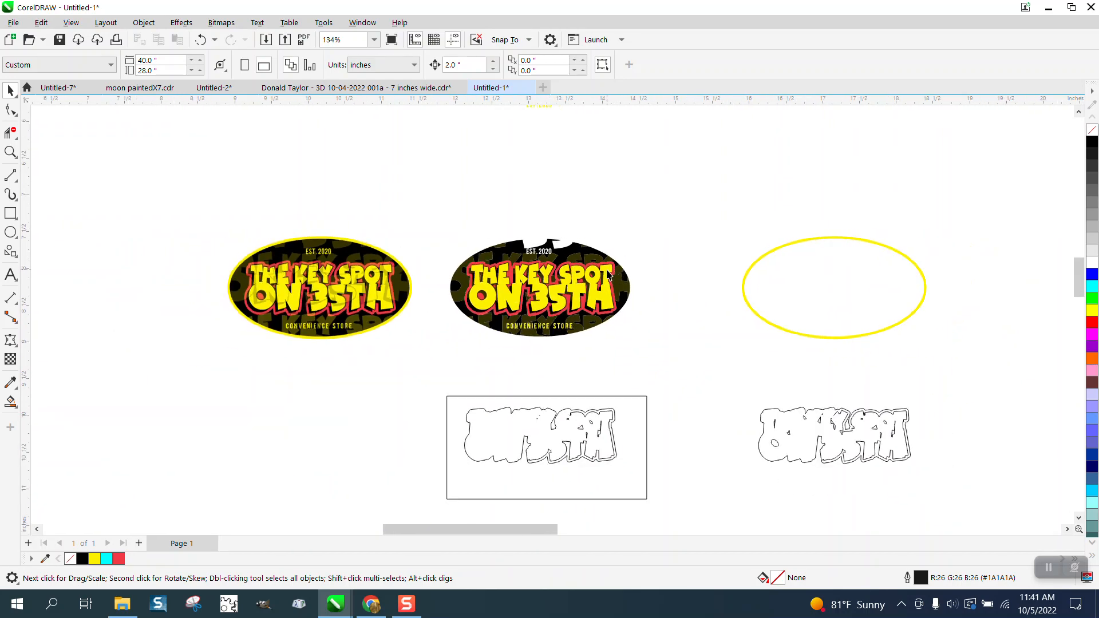
left_click(608, 276)
key("Up")
left_click(570, 282)
key("Up")
left_click(548, 277)
key("Up")
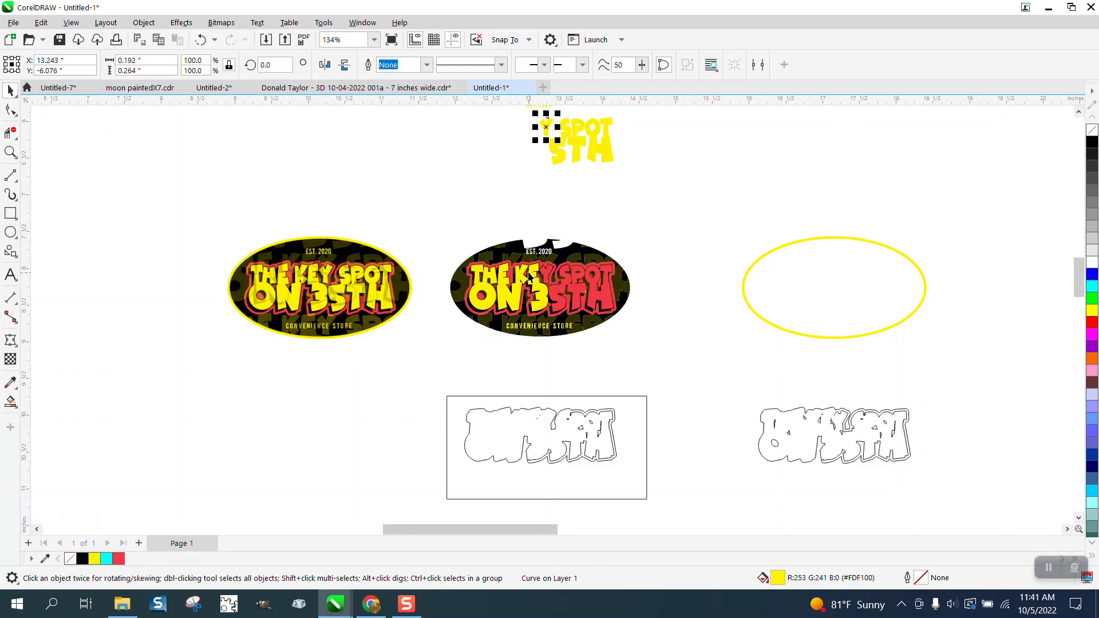
left_click(527, 279)
key("Up")
left_click(513, 280)
key("Up")
left_click(486, 281)
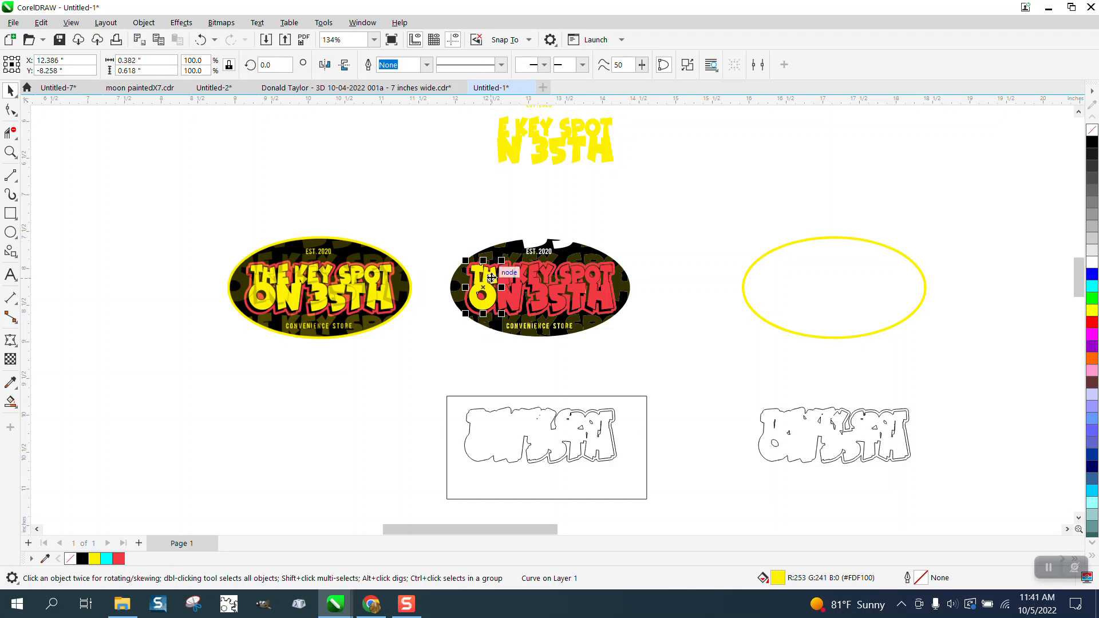
key("Up")
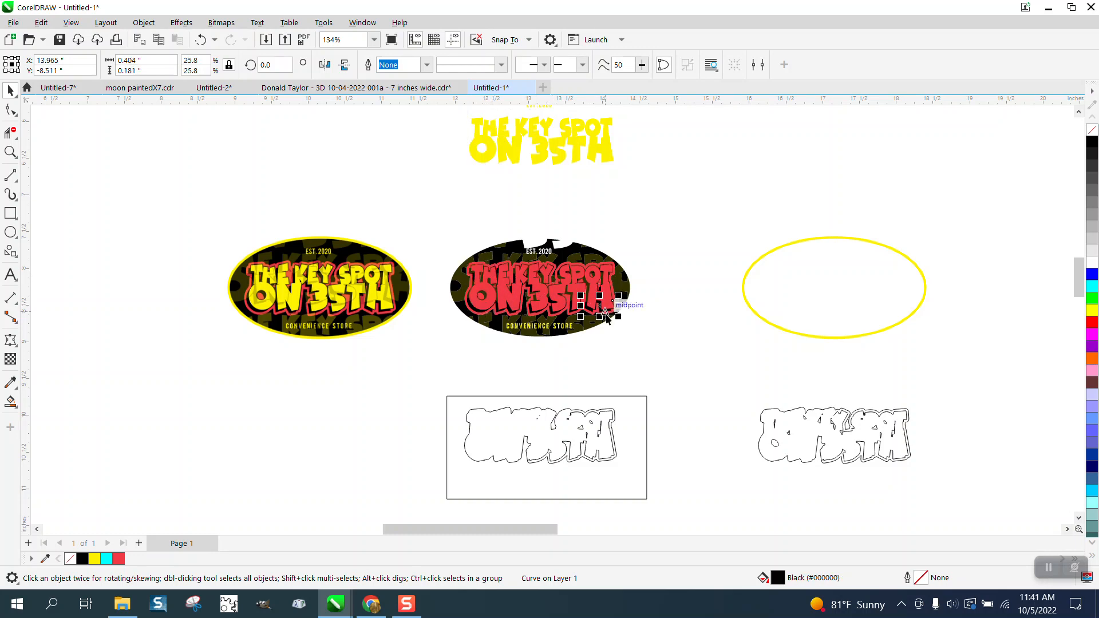
Step: Move the lettering's leftover curve without fill or outline 2 inches up and 2 inches right, out of the second logo
left_click(633, 326)
left_click(608, 316)
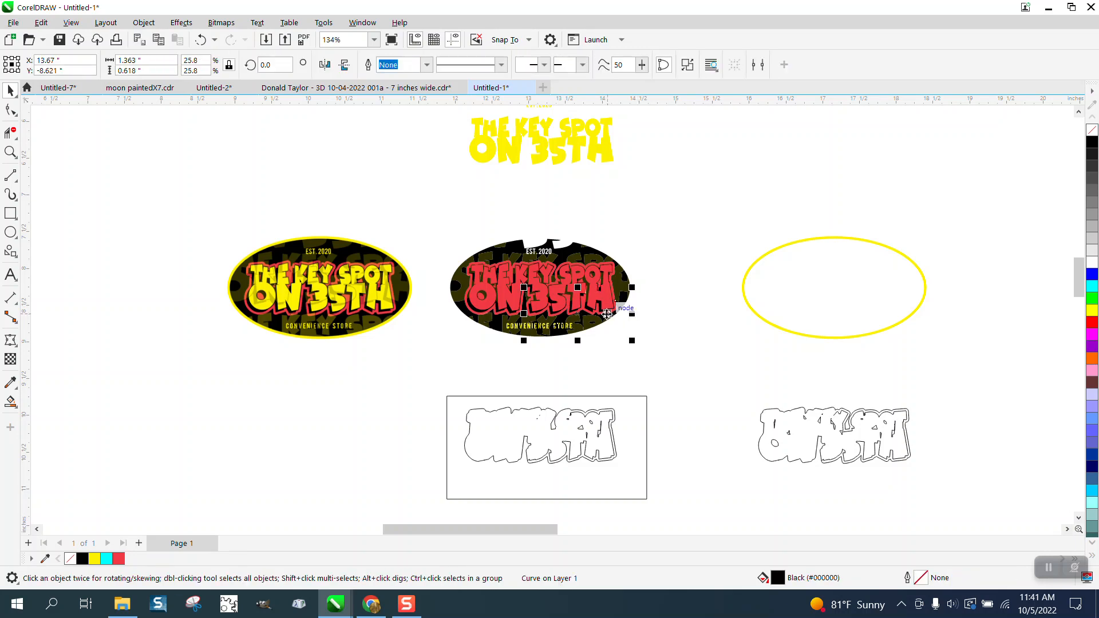
left_click(668, 298)
left_click(492, 295)
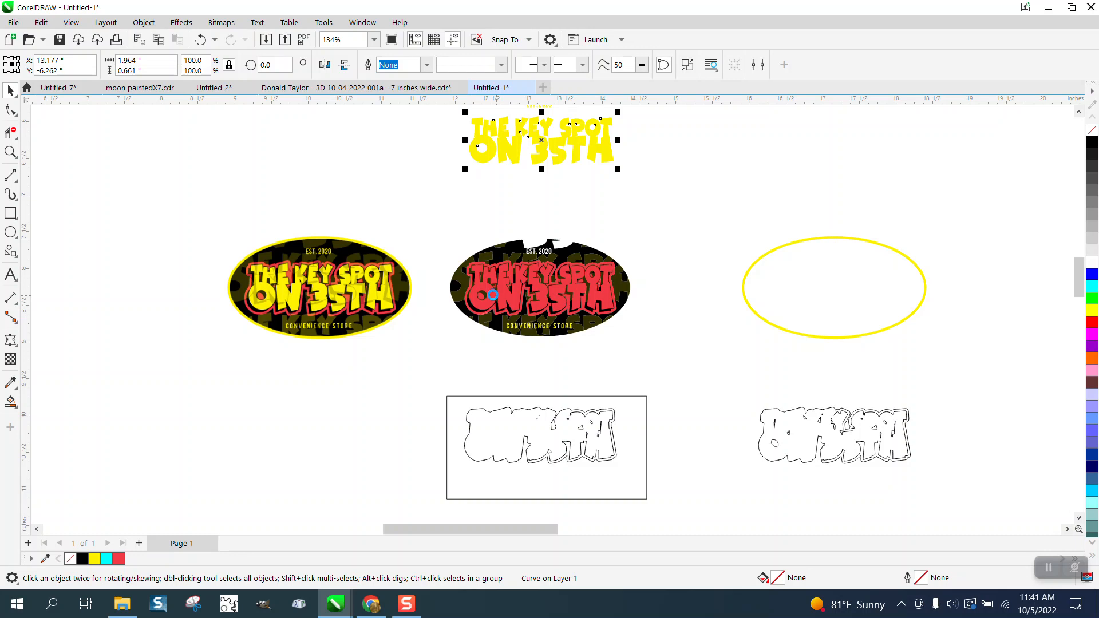
key("Page_Down")
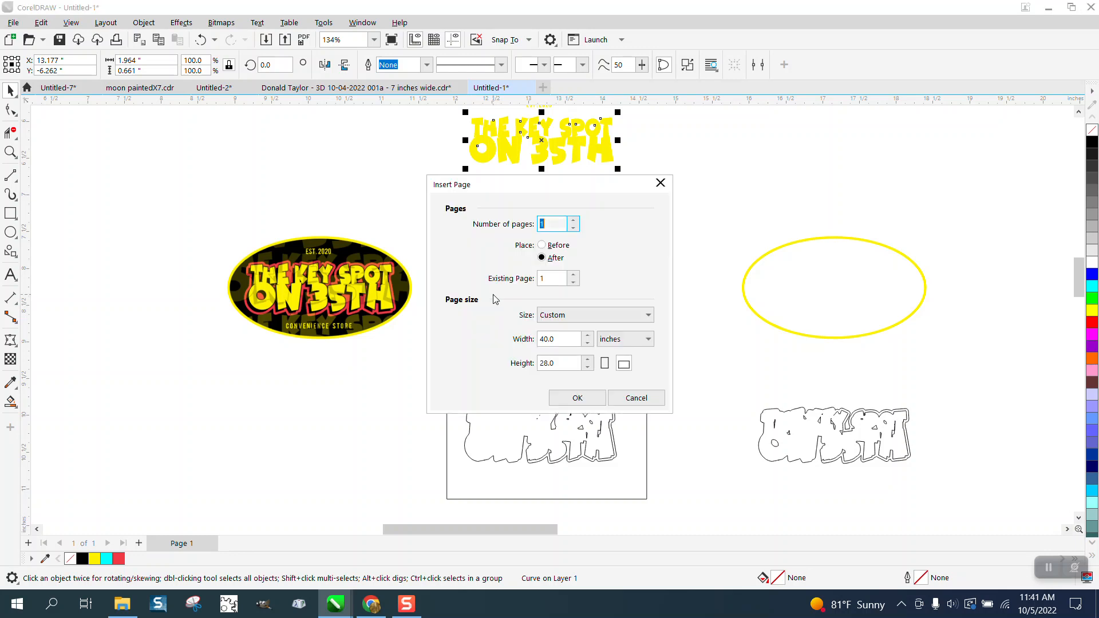
left_click(644, 397)
key("Right")
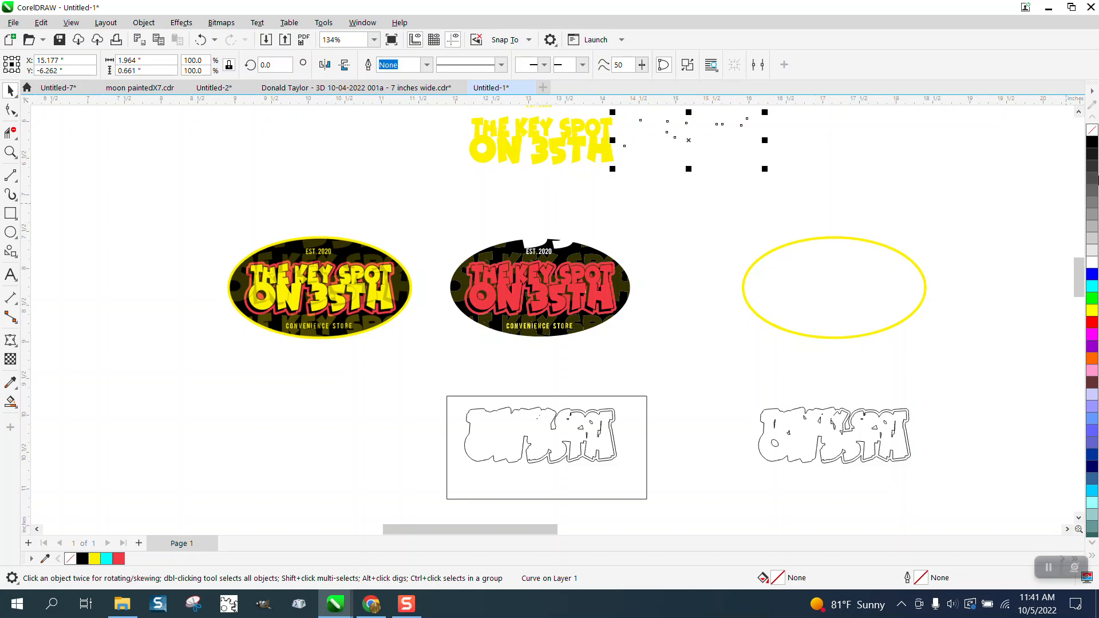
Step: Delete the leftover curve without fill or outline beside the separated yellow lettering
key("Delete")
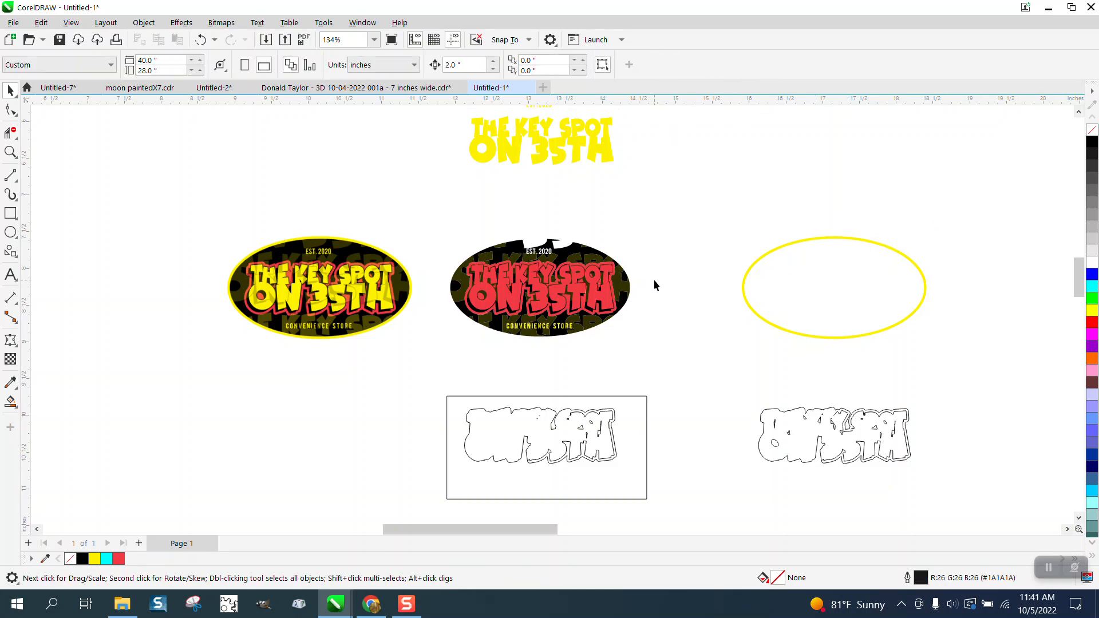
left_click(615, 274)
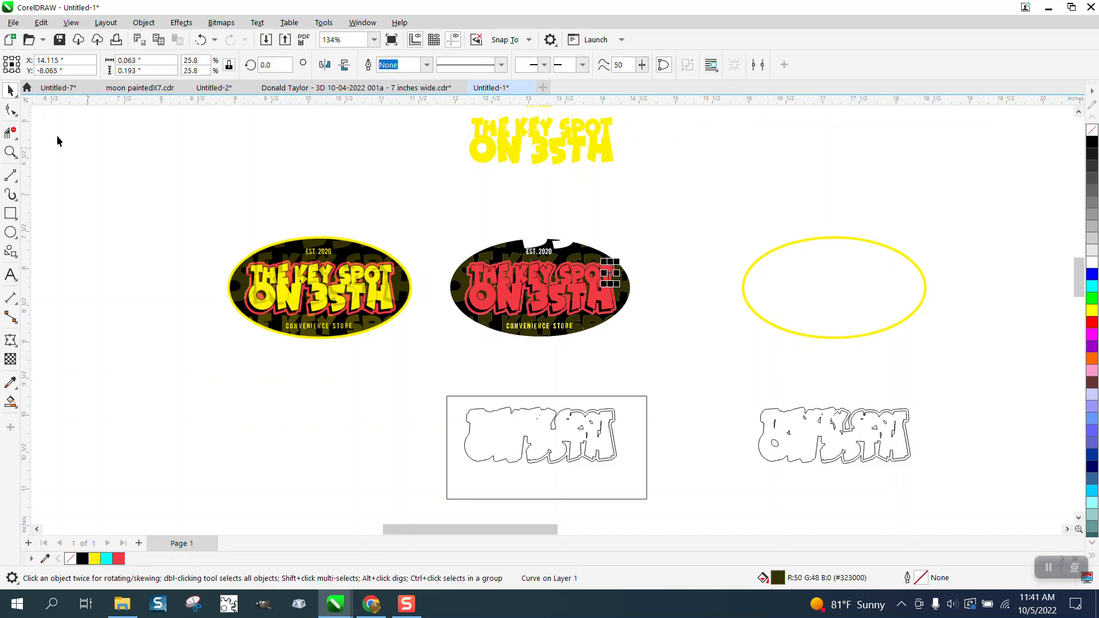
Step: Move the red lettering shape 2 inches up, out of the second logo and behind the separated yellow lettering
left_click(15, 138)
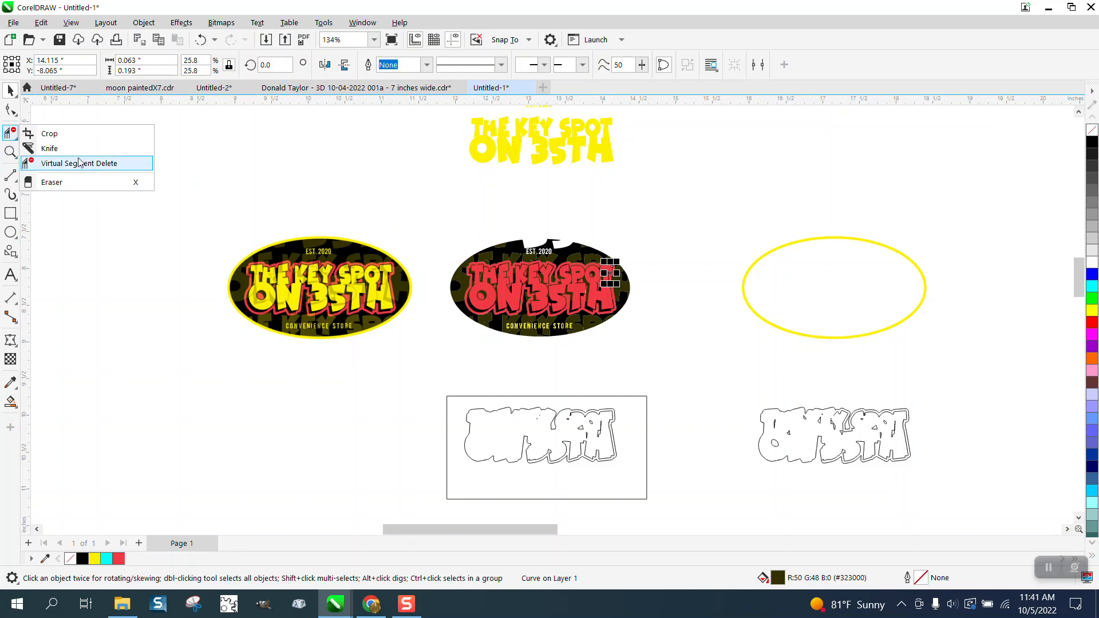
left_click(11, 151)
left_click(51, 150)
left_click_drag(454, 250, 658, 356)
left_click(10, 90)
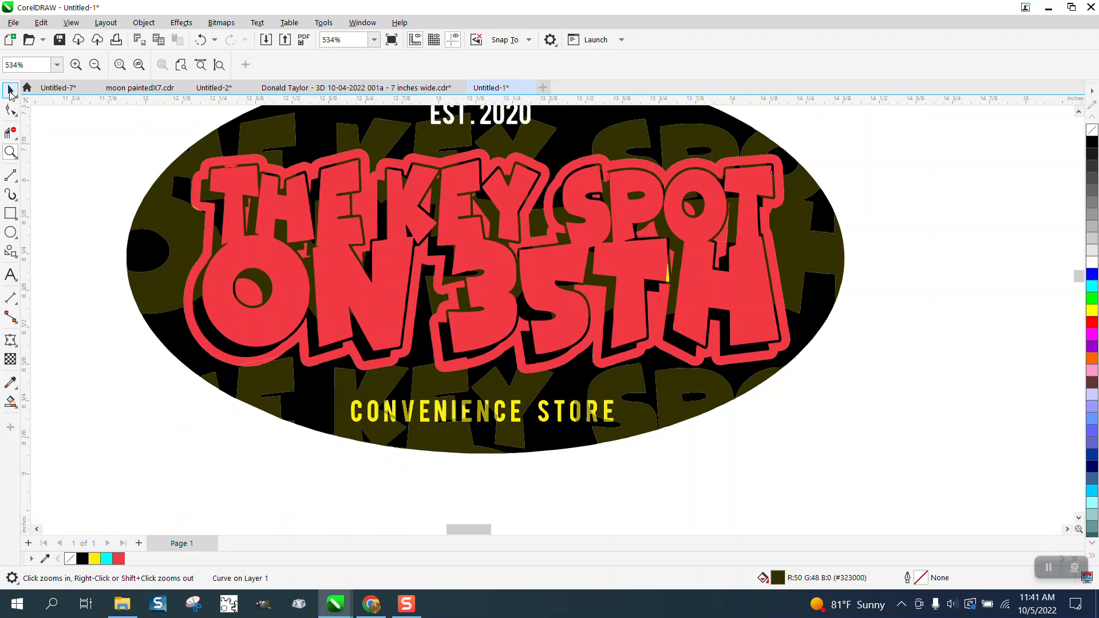
left_click(117, 177)
left_click(232, 168)
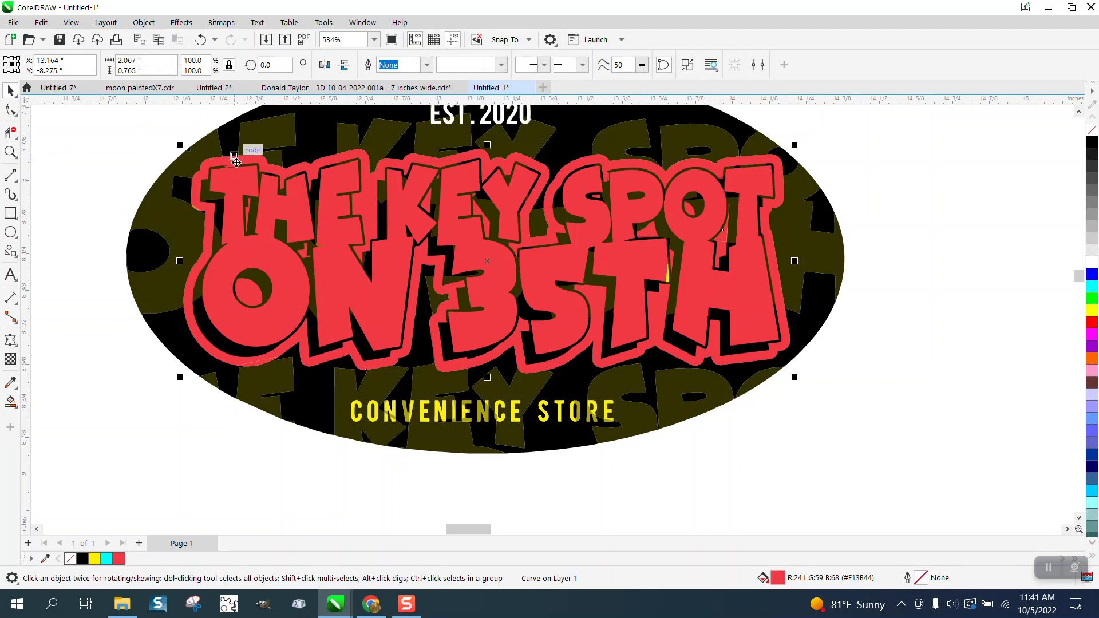
scroll(330, 229, "down", 3)
scroll(478, 281, "down", 3)
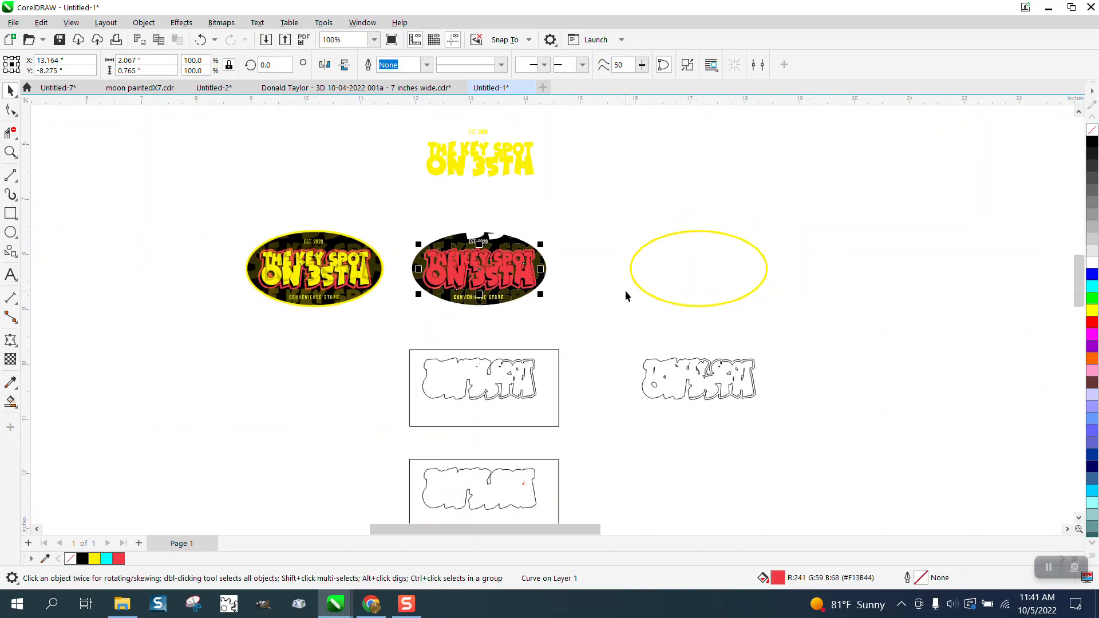
key("Up")
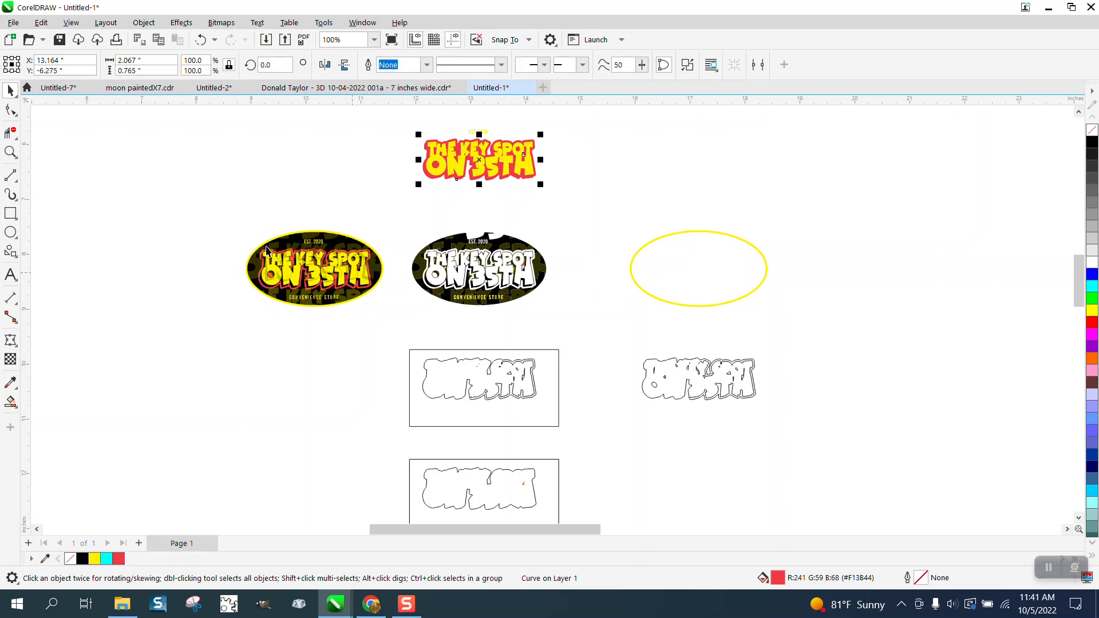
Step: Move the yellow oval ring 2 inches up and 4 inches left, around the separated red and yellow lettering
key("z")
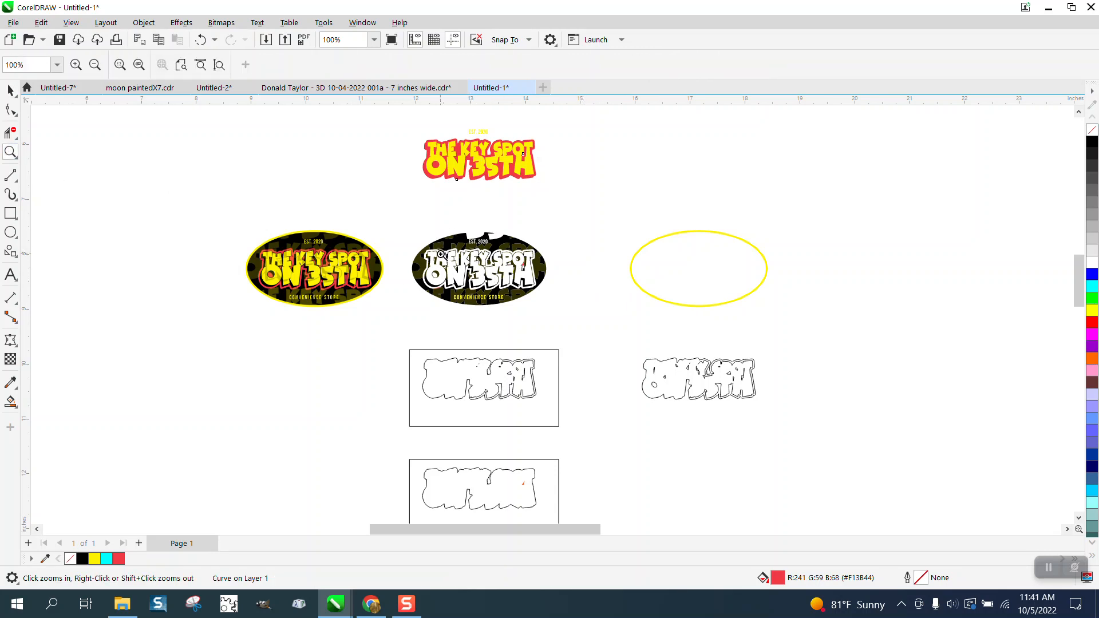
left_click_drag(445, 283, 543, 337)
scroll(454, 289, "down", 4)
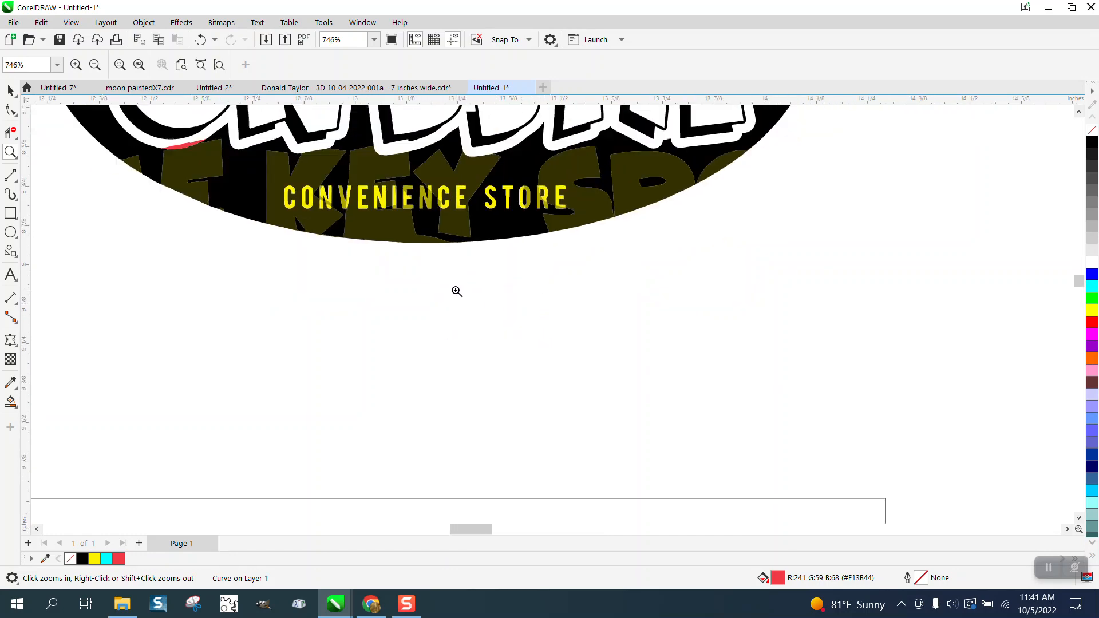
scroll(457, 288, "down", 2)
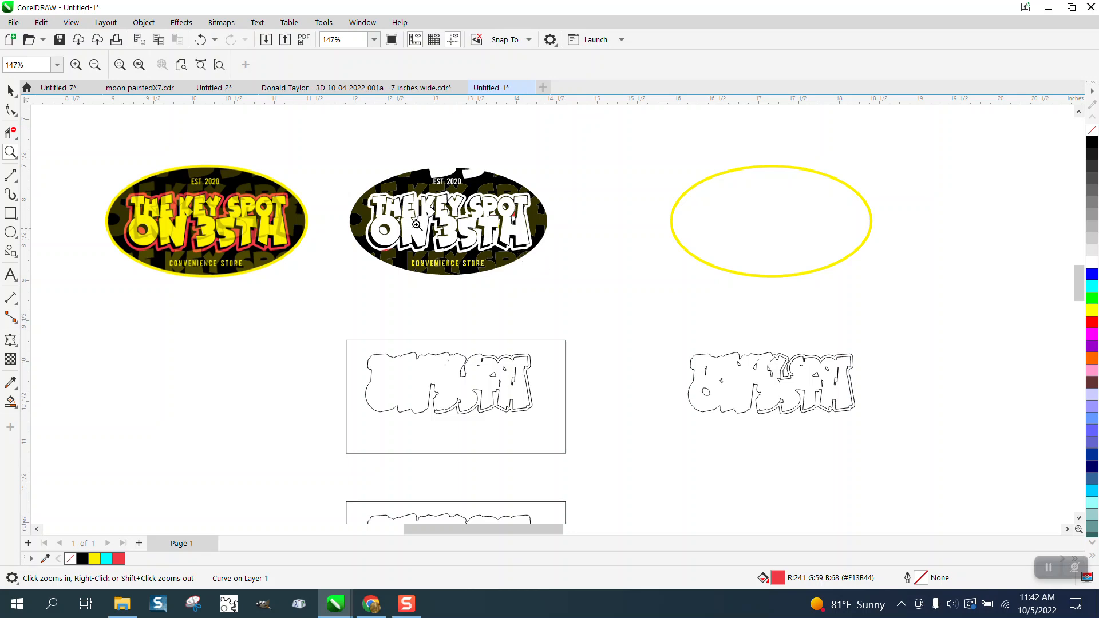
left_click(10, 90)
left_click(673, 236)
scroll(675, 234, "down", 2)
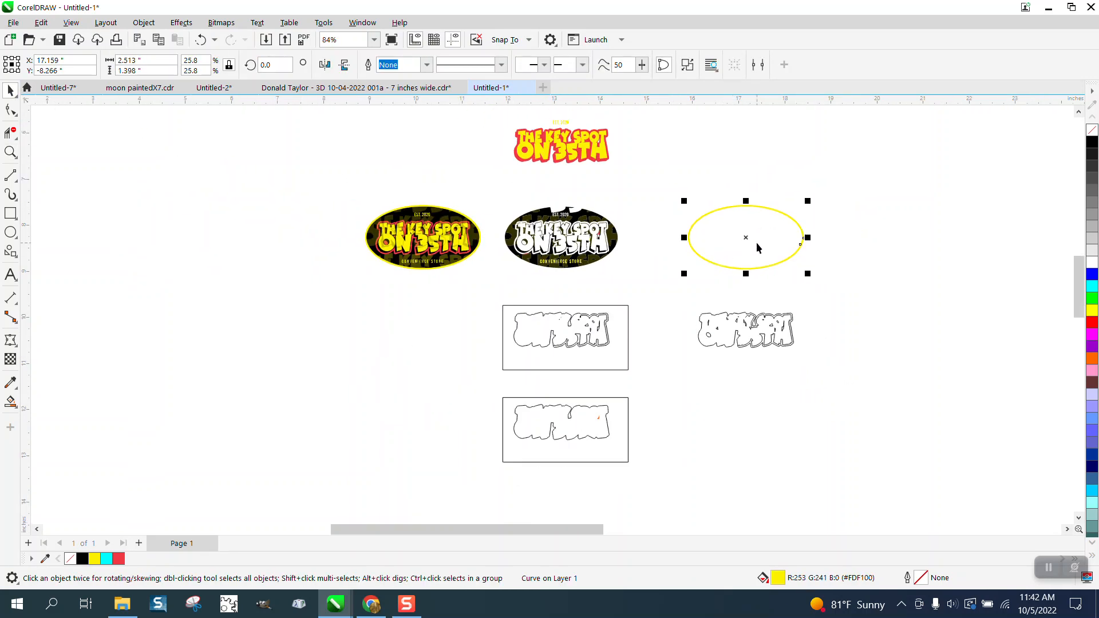
key("Up")
key("Left")
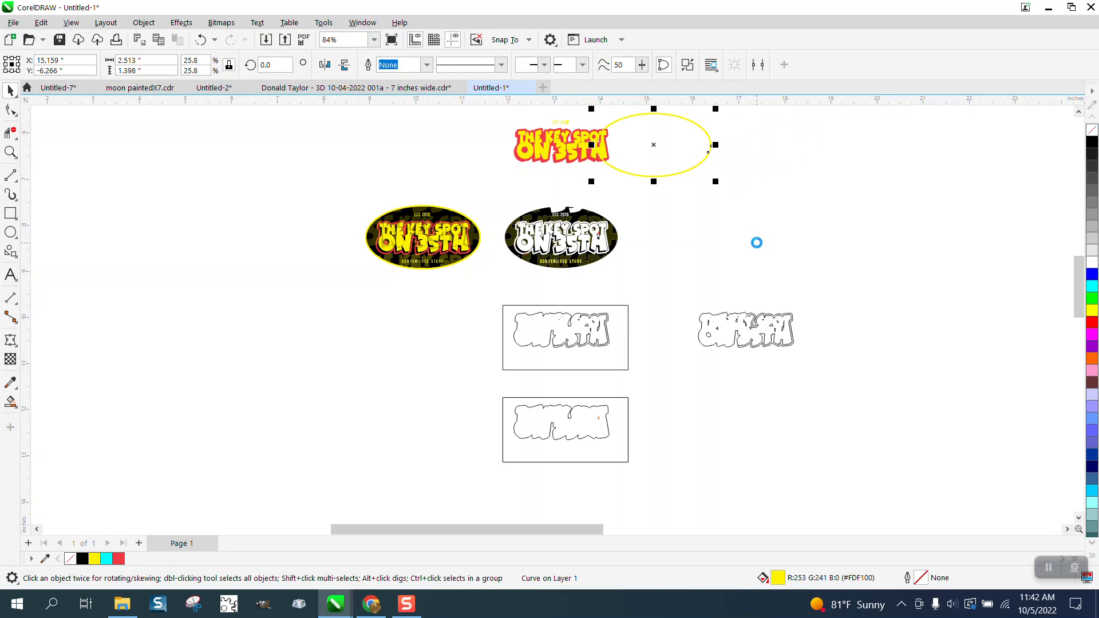
key("Left")
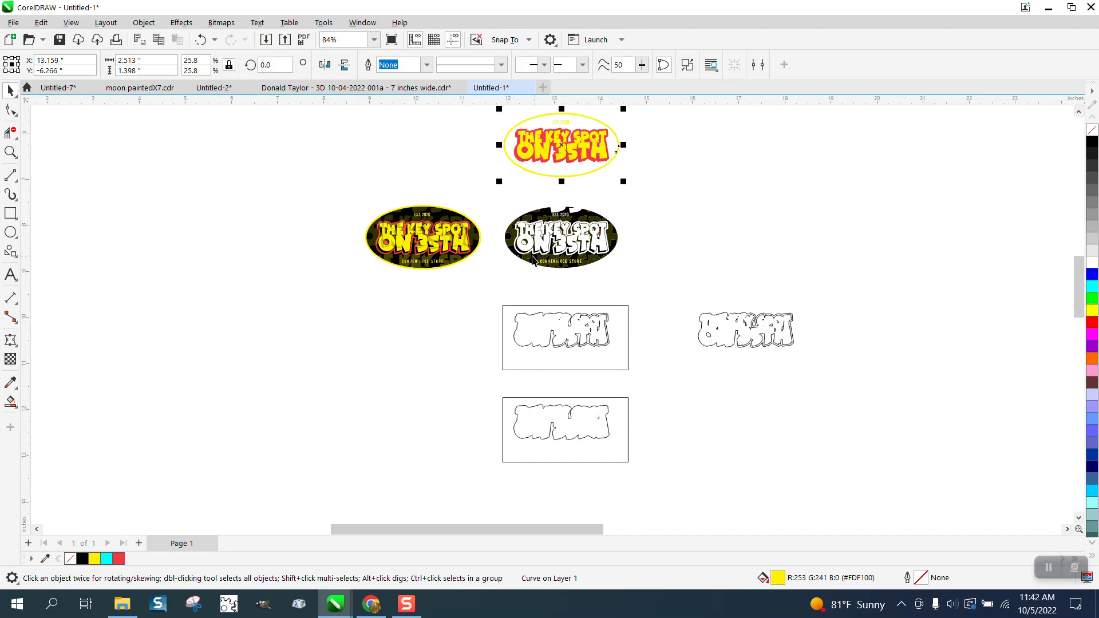
Step: Set the Smart Fill colour to black, #000000, sampled from the second logo's background
left_click(10, 152)
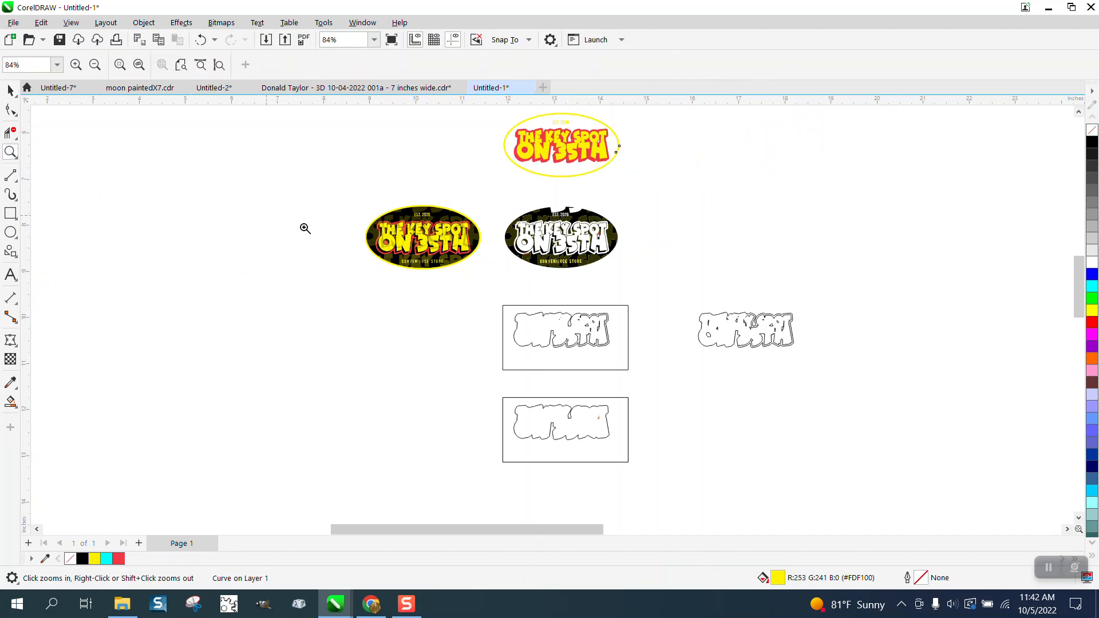
left_click_drag(507, 208, 720, 289)
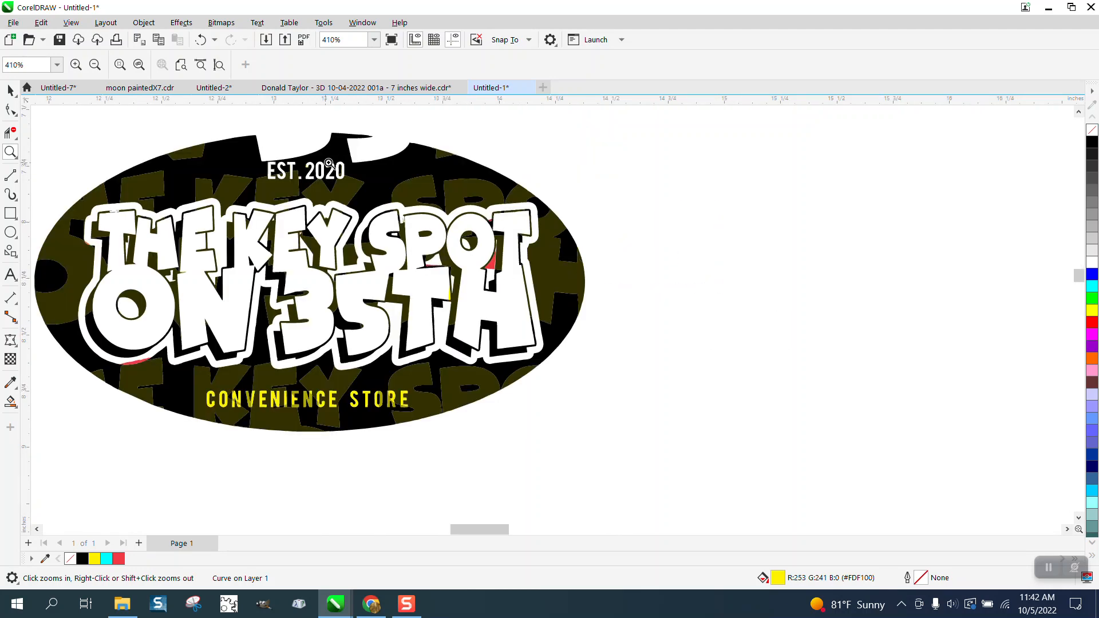
left_click(10, 402)
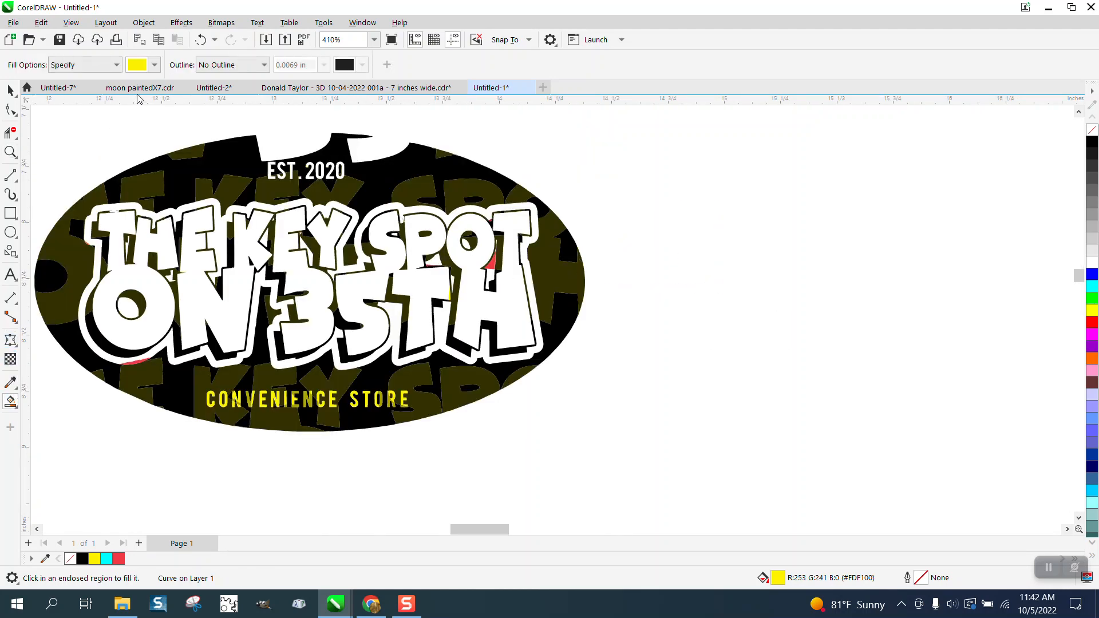
left_click(155, 64)
left_click(178, 93)
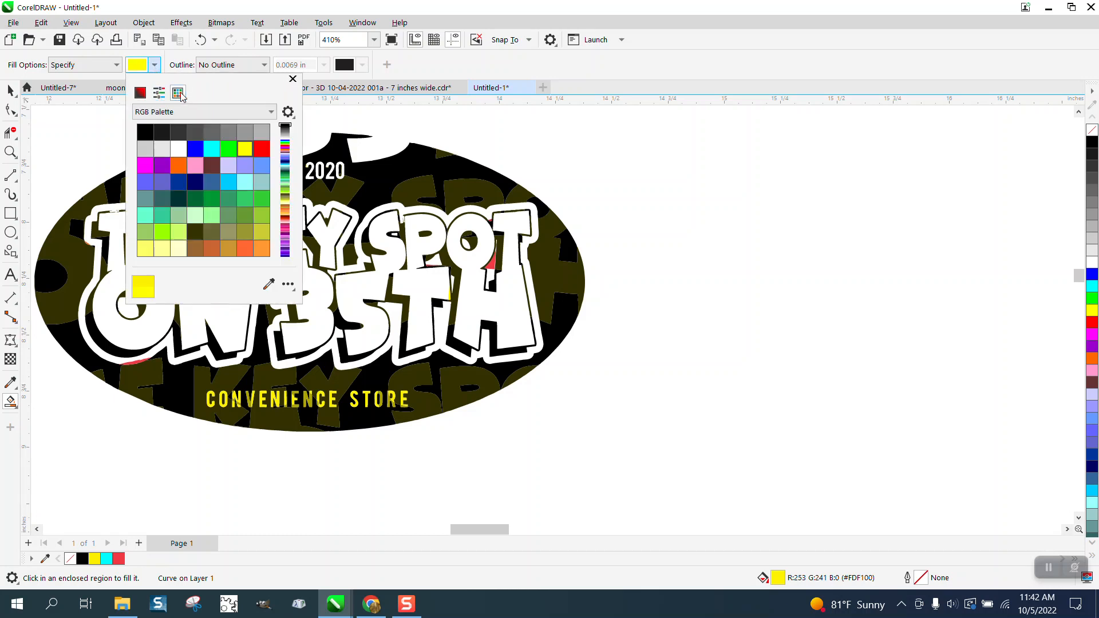
left_click(269, 284)
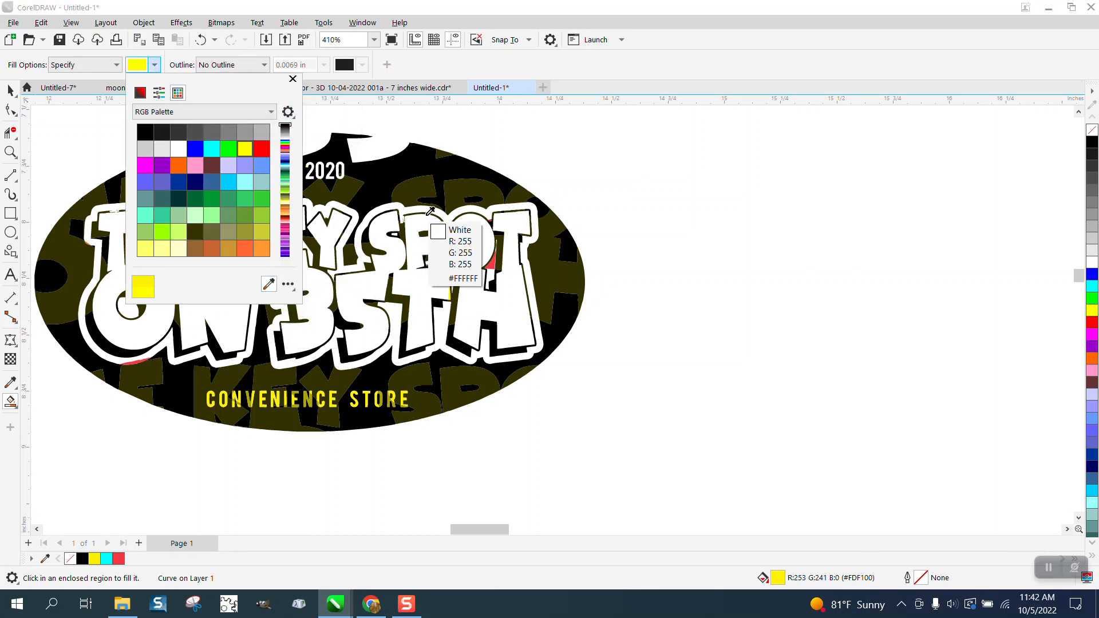
left_click(395, 178)
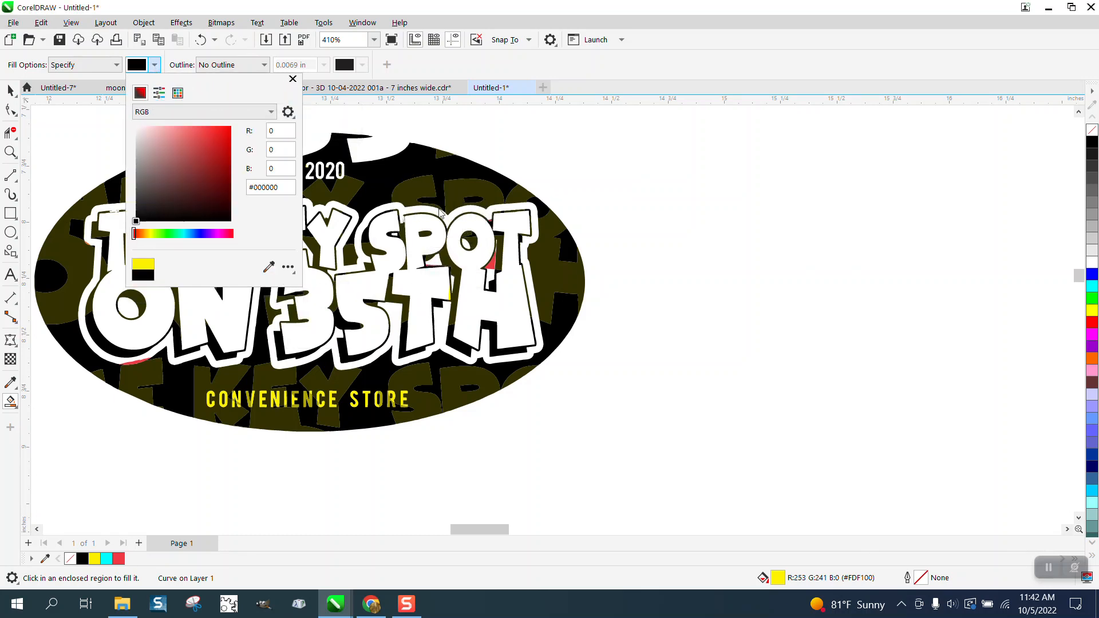
left_click(591, 316)
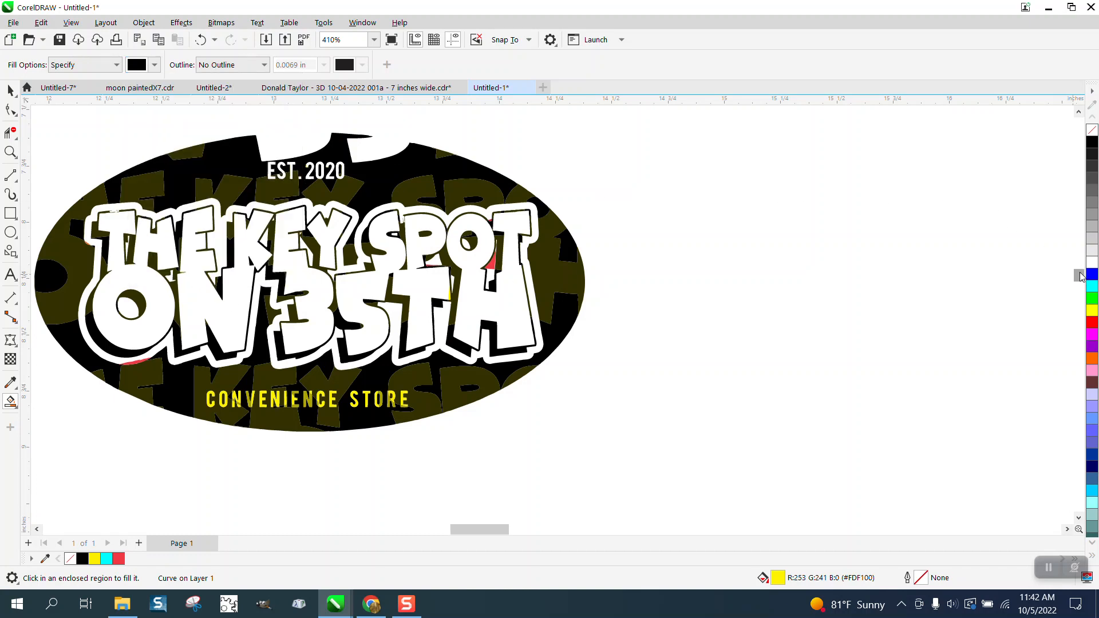
Step: Smart Fill the background inside the rebuilt logo's yellow ring and the small gap beside the O of SPOT with black
key("ctrl+z")
left_click(574, 252)
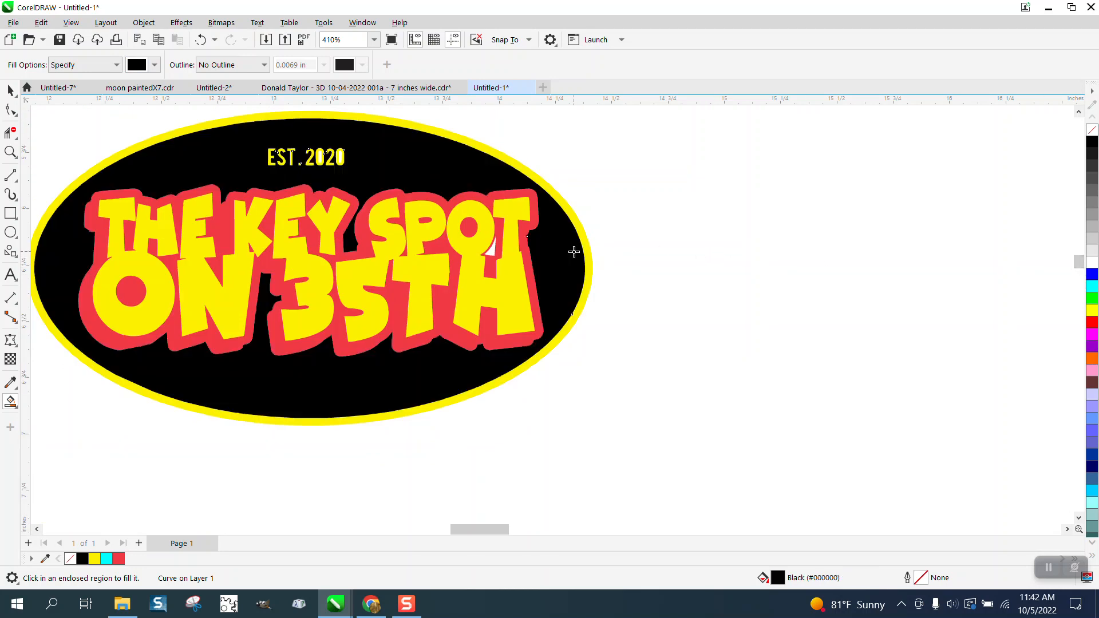
left_click(494, 250)
Step: Smart Fill the insides of both zeros in the rebuilt logo's EST. 2020 with black
left_click(10, 151)
left_click_drag(238, 123, 409, 198)
left_click(10, 402)
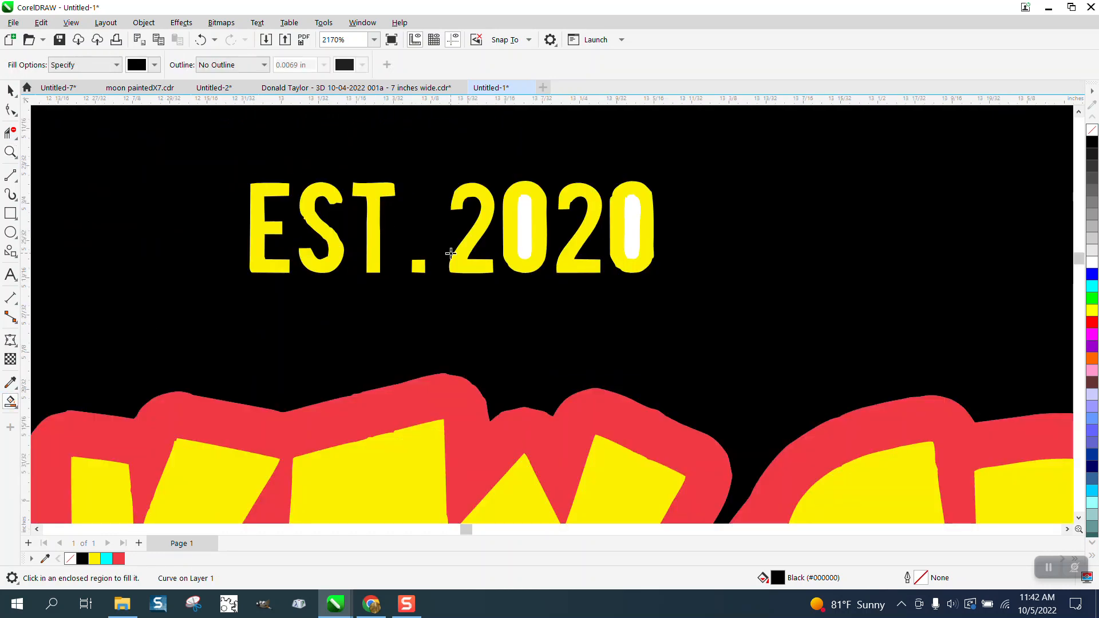
left_click(526, 224)
left_click(628, 226)
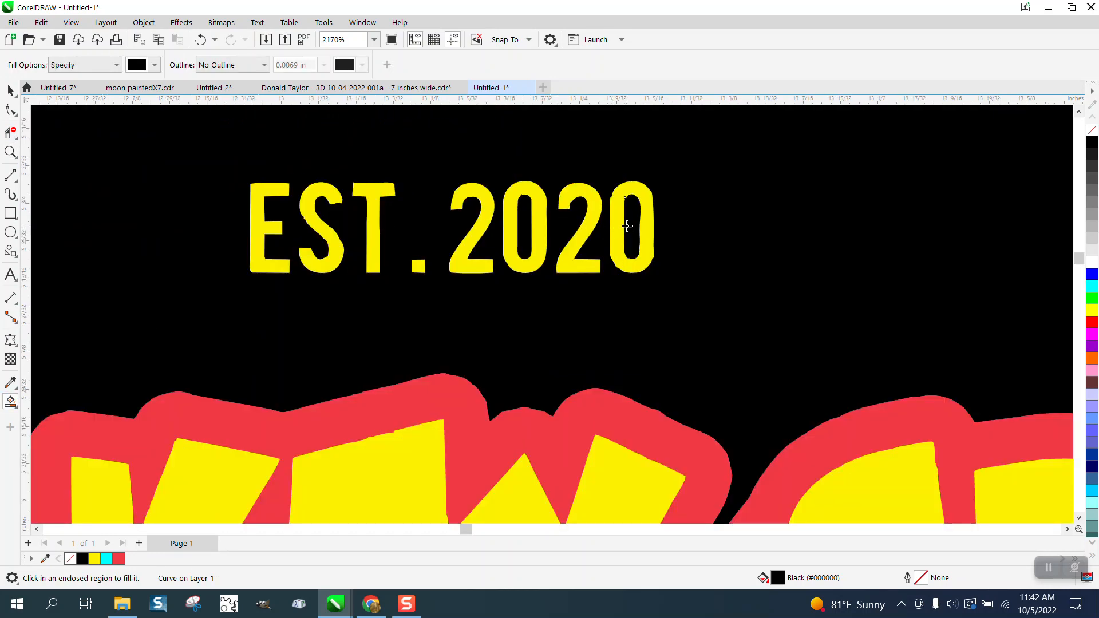
scroll(410, 231, "down", 5)
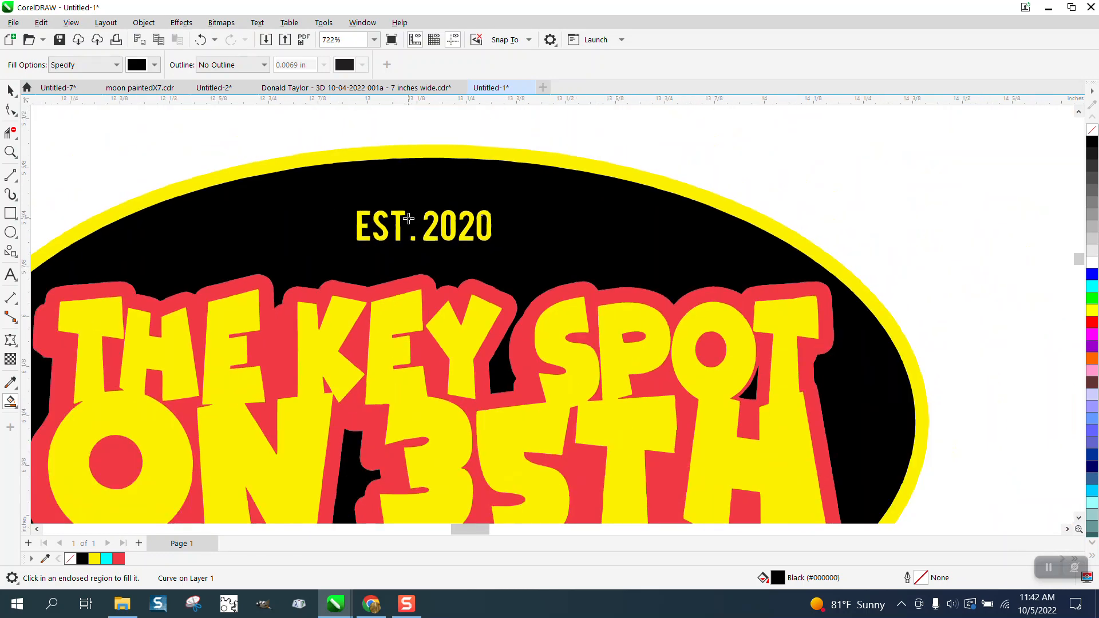
scroll(409, 216, "down", 4)
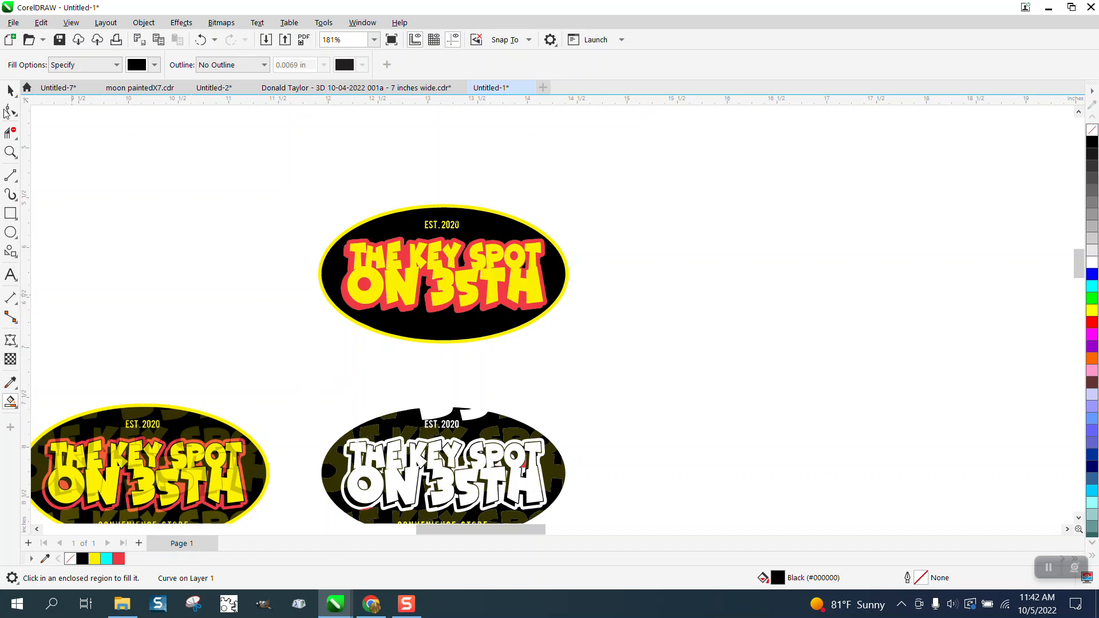
Step: Move the dark olive piece between KEY and SPOT and the small black piece inside the O 2 inches up onto the rebuilt logo
left_click(10, 90)
left_click(462, 460)
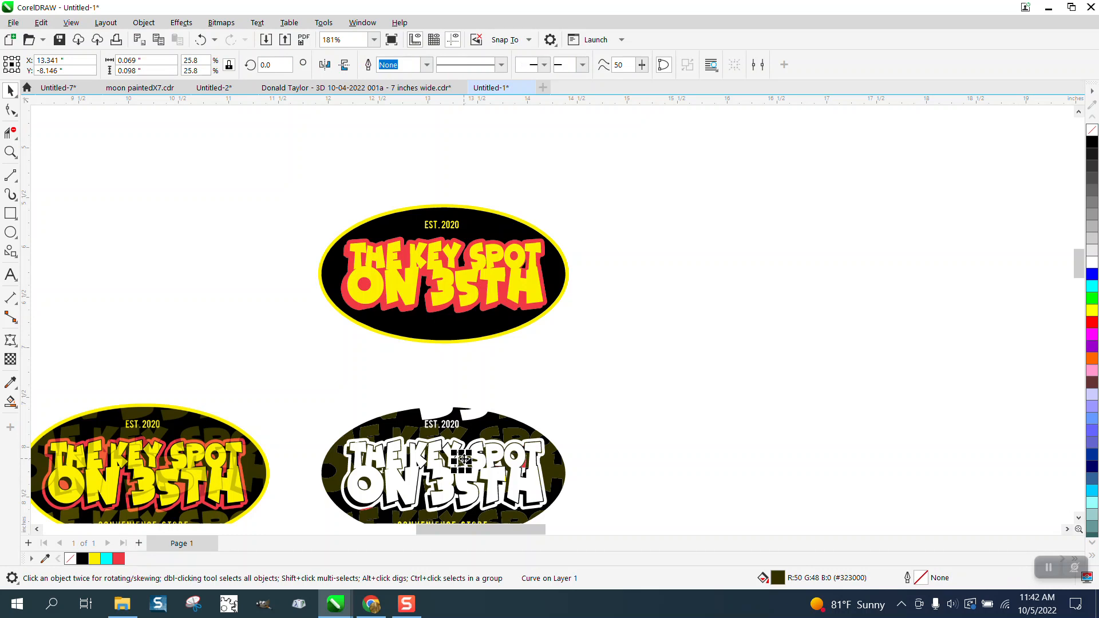
left_click_drag(461, 461, 462, 262)
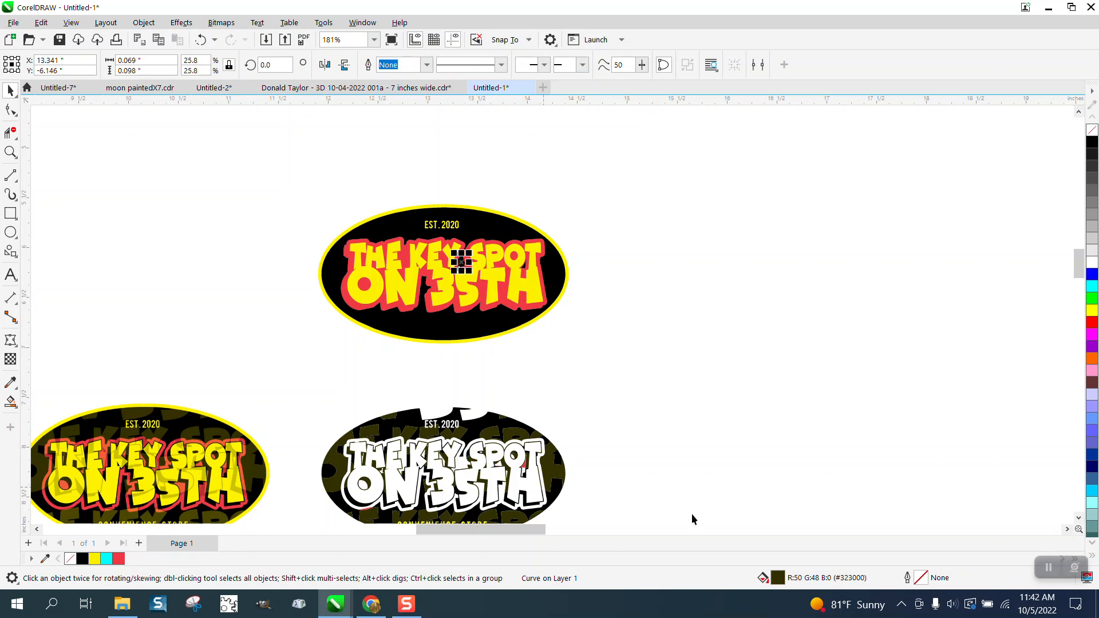
left_click(516, 454)
key("ctrl+r")
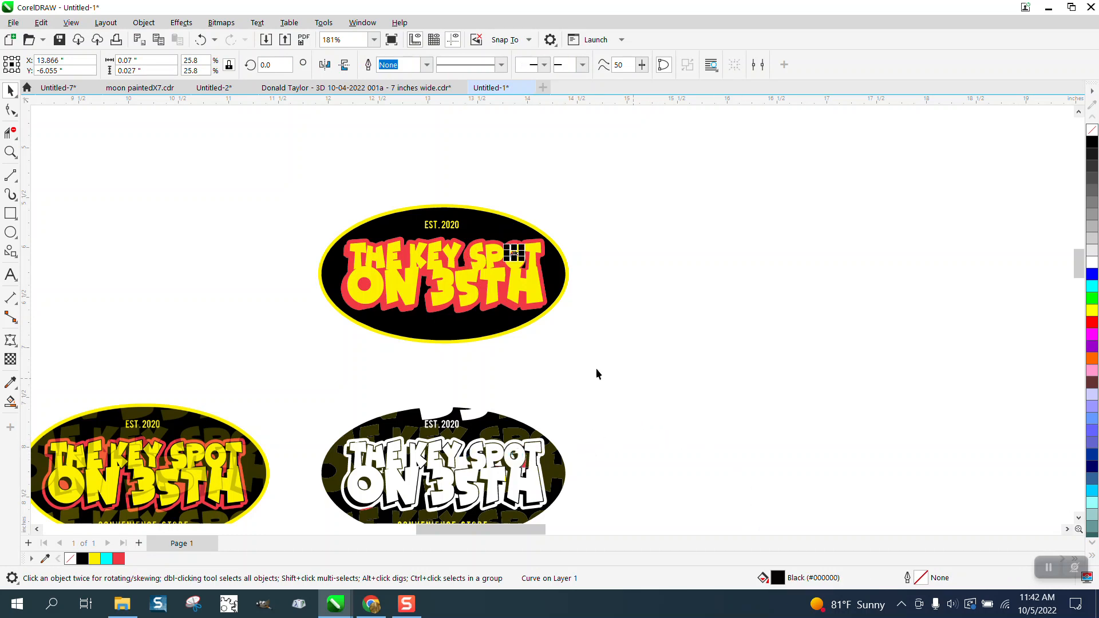
left_click(582, 374)
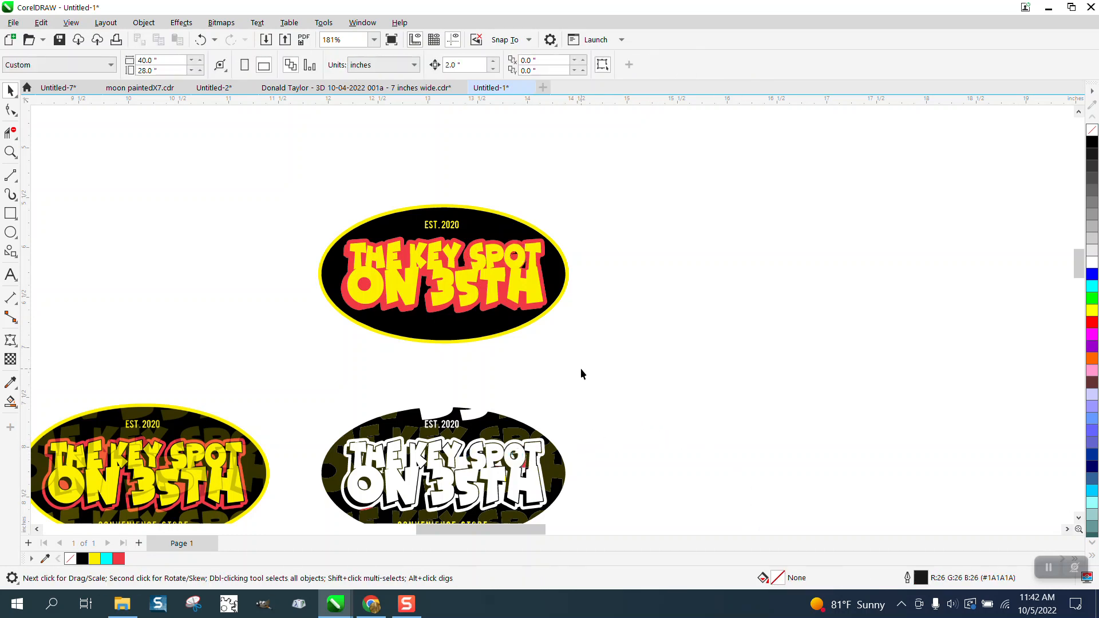
Step: Move the dark olive centre piece of the O in SPOT 2 inches up, from the second logo onto the rebuilt one
left_click(10, 152)
left_click_drag(451, 220, 631, 321)
scroll(599, 321, "down", 6)
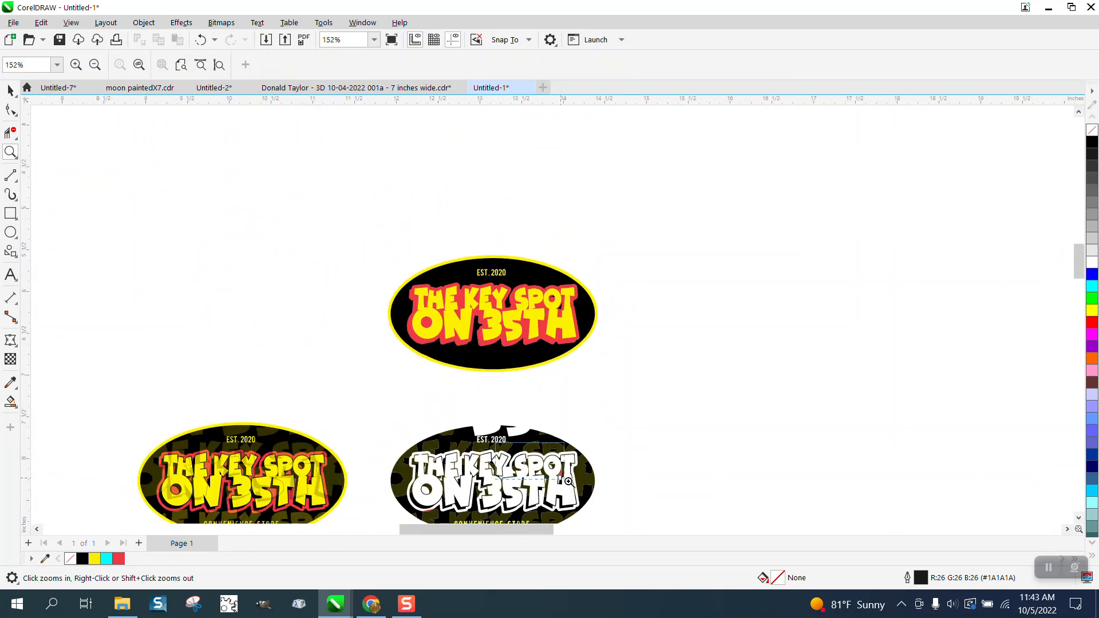
left_click_drag(501, 442, 612, 491)
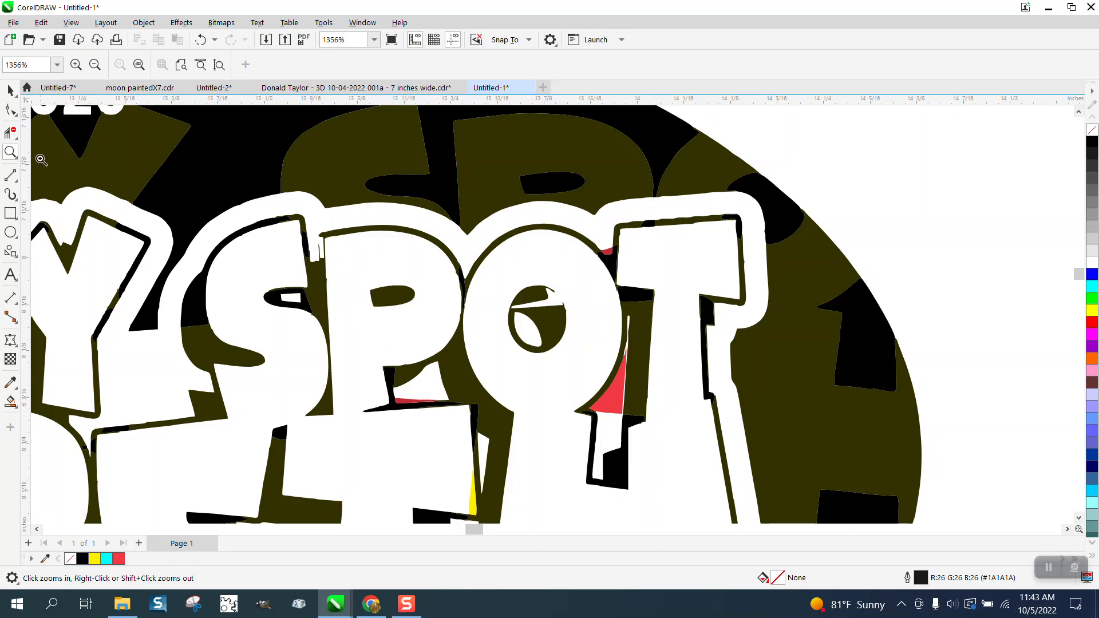
left_click(11, 90)
left_click(543, 315)
key("Delete")
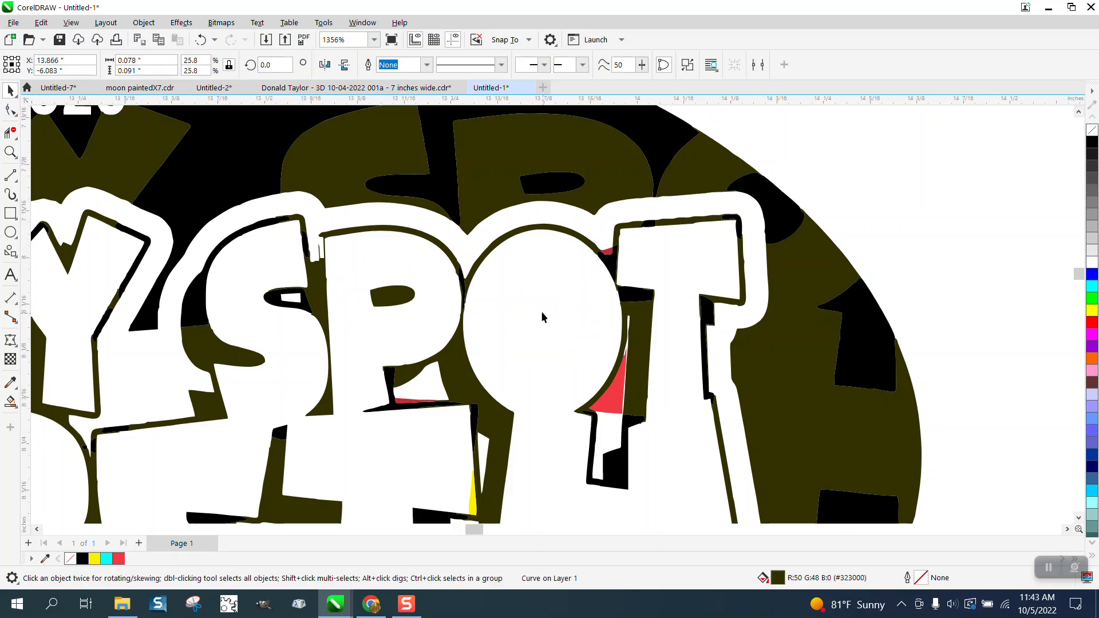
scroll(620, 304, "down", 3)
scroll(847, 305, "down", 5)
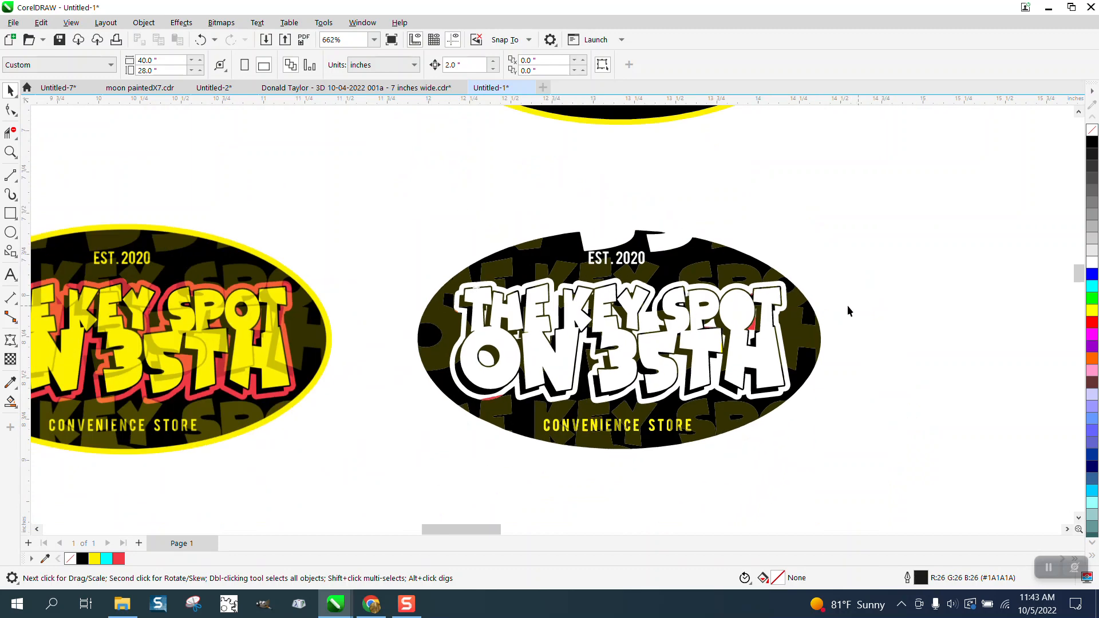
scroll(844, 297, "down", 1)
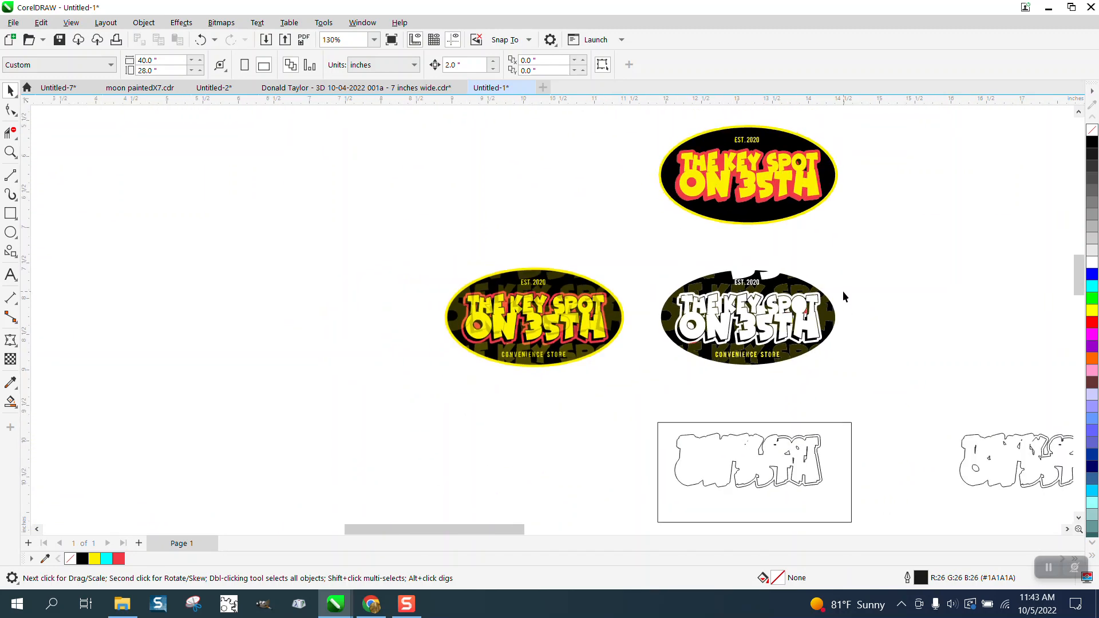
left_click(11, 152)
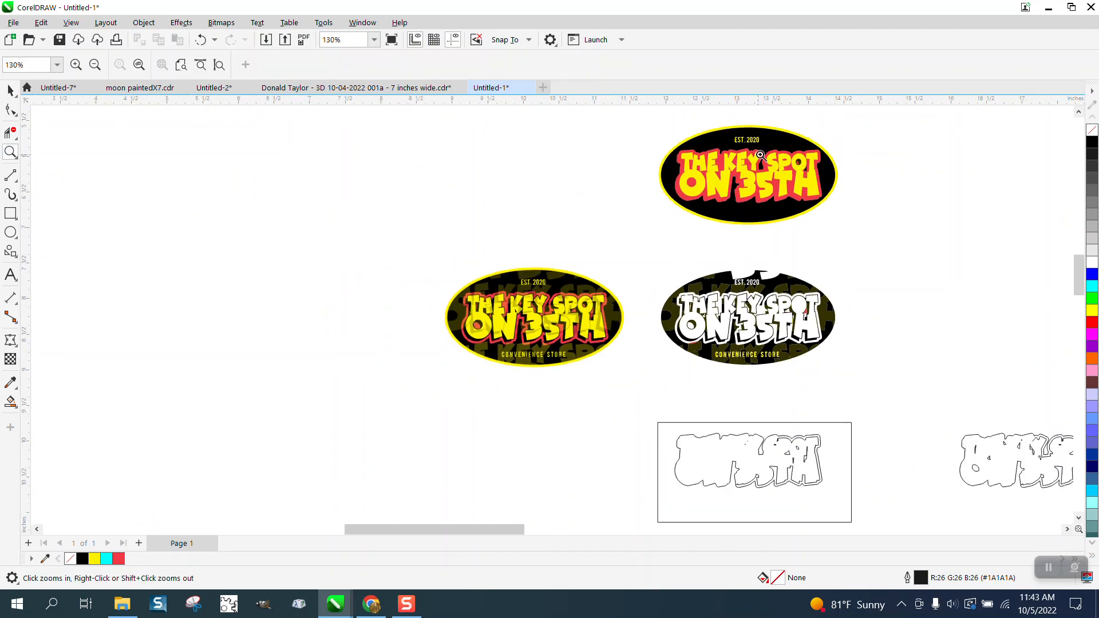
scroll(846, 194, "up", 9)
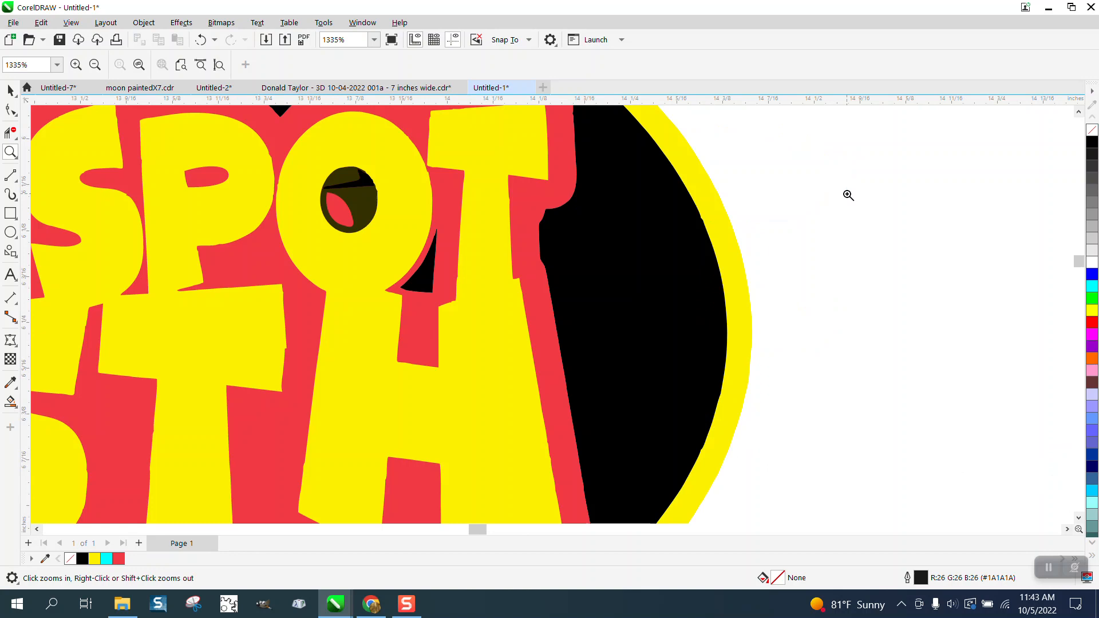
right_click(444, 227)
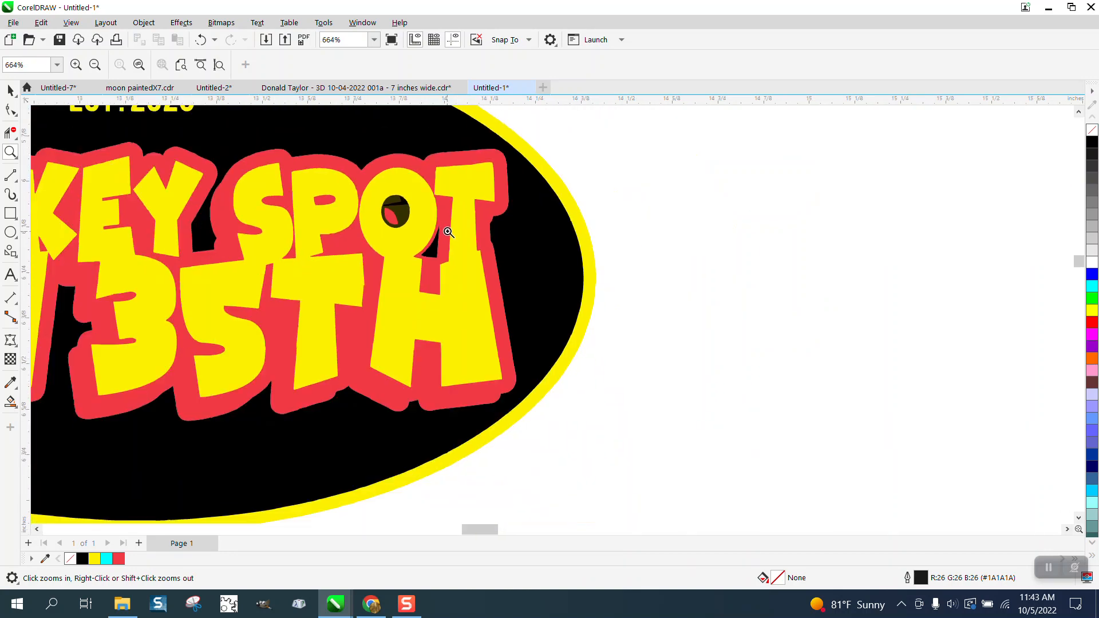
left_click(10, 90)
left_click_drag(410, 198, 399, 207)
key("F10")
left_click(201, 39)
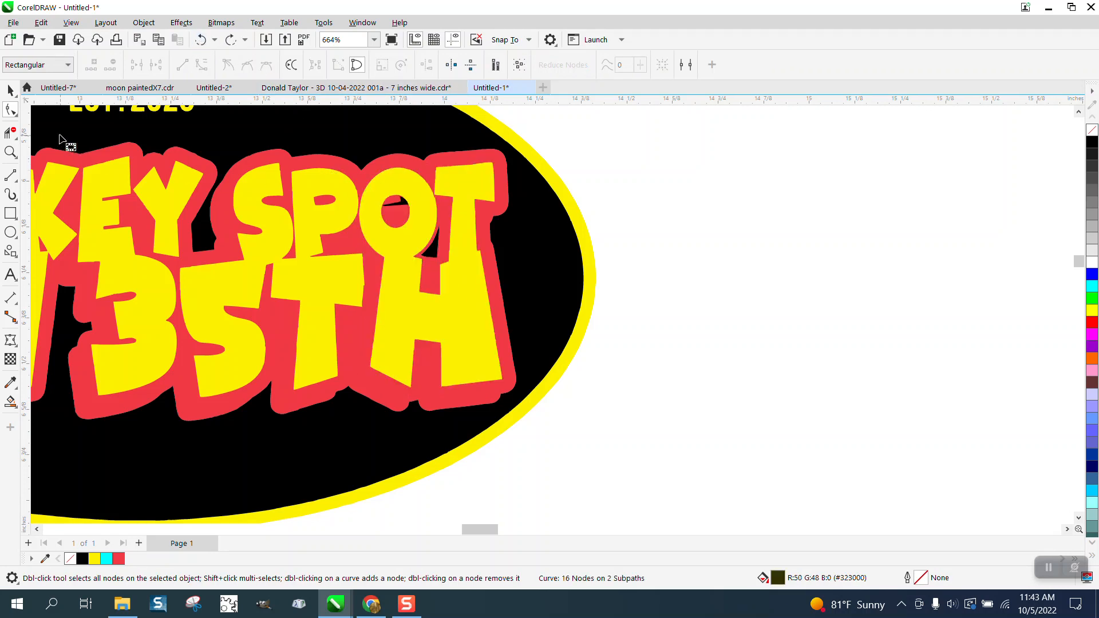
left_click(231, 40)
Step: Move the pieces inside the O of SPOT and the black gap piece beside it 2 inches right, out of the rebuilt logo
left_click(10, 89)
left_click(567, 129)
left_click(402, 220)
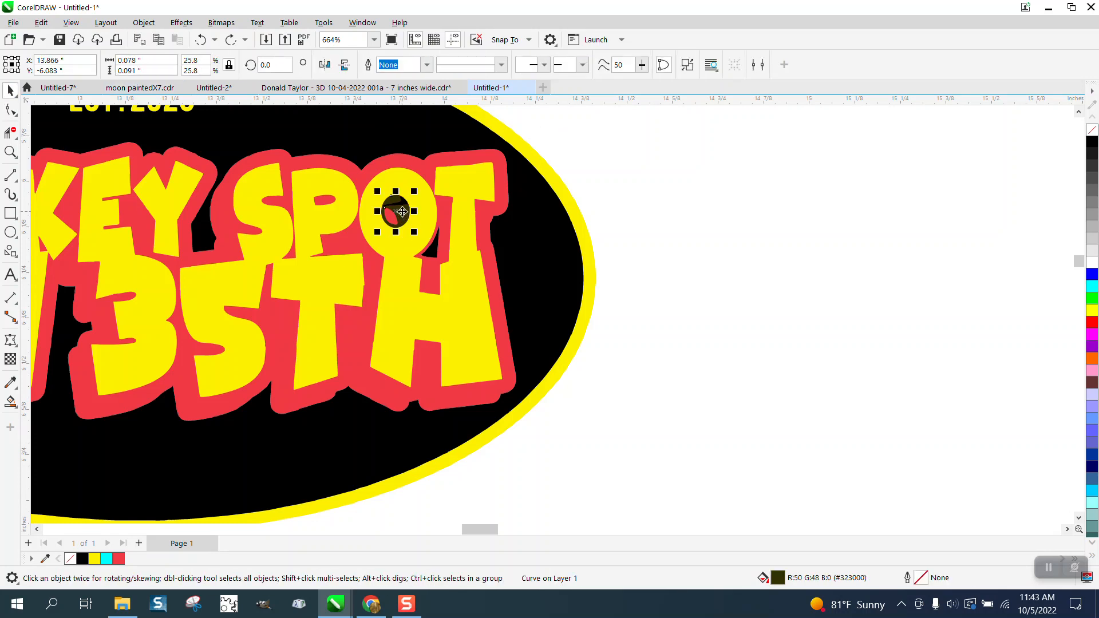
key("Delete")
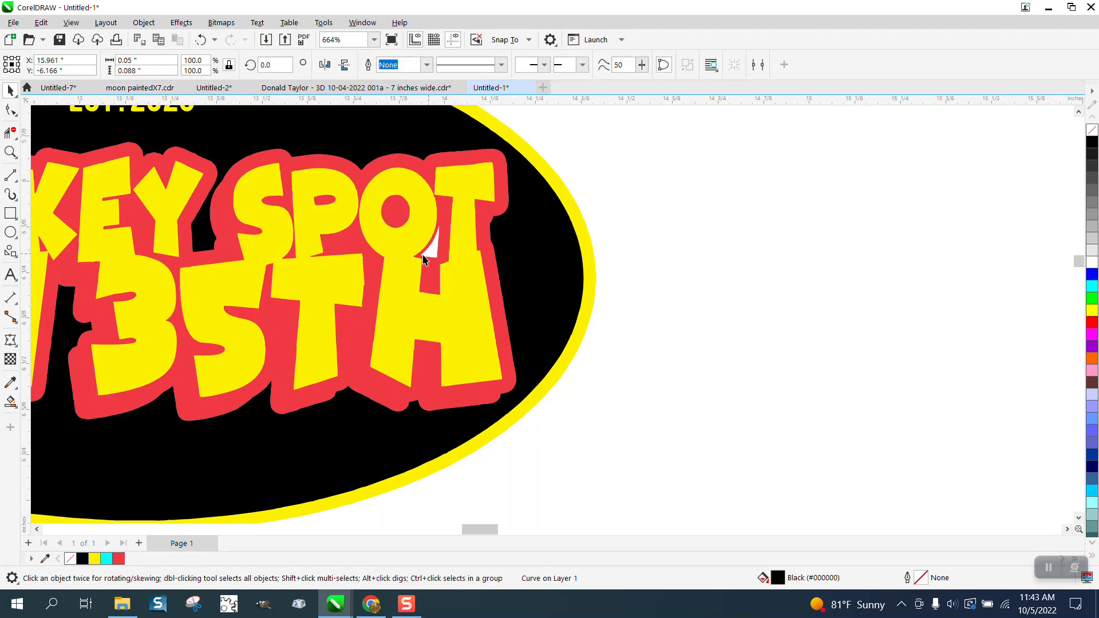
Step: Weld the separated O centre and gap pieces into one dark olive object and move it 2 inches left, back into the rebuilt logo
scroll(400, 229, "down", 4)
left_click_drag(694, 204, 859, 277)
left_click(394, 67)
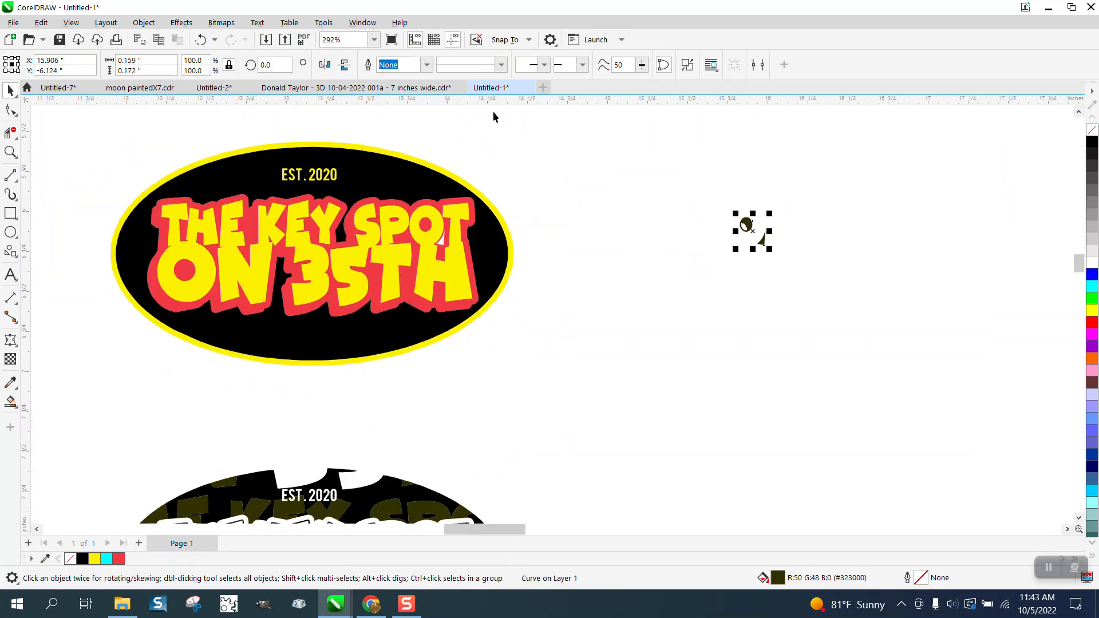
key("Left")
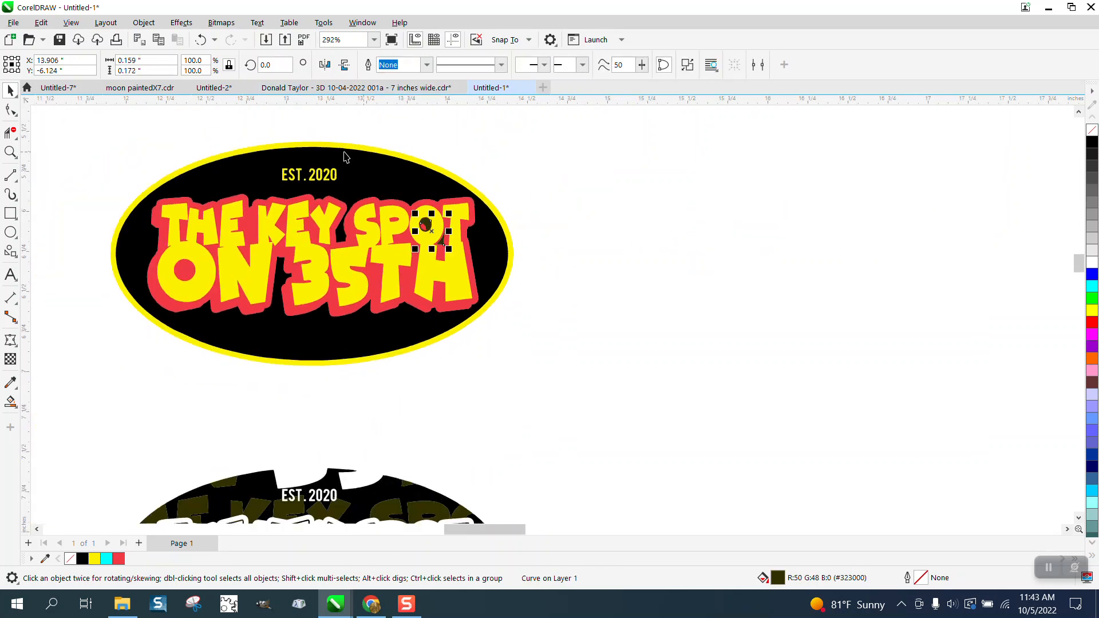
left_click(11, 152)
left_click_drag(396, 189, 505, 239)
scroll(500, 229, "down", 5)
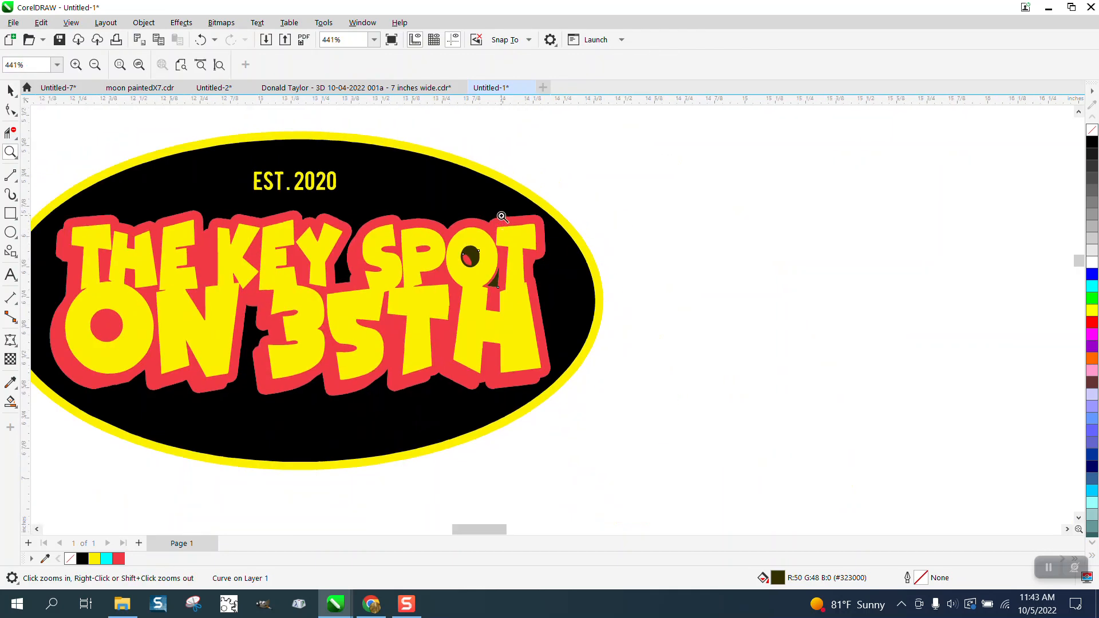
scroll(502, 217, "down", 3)
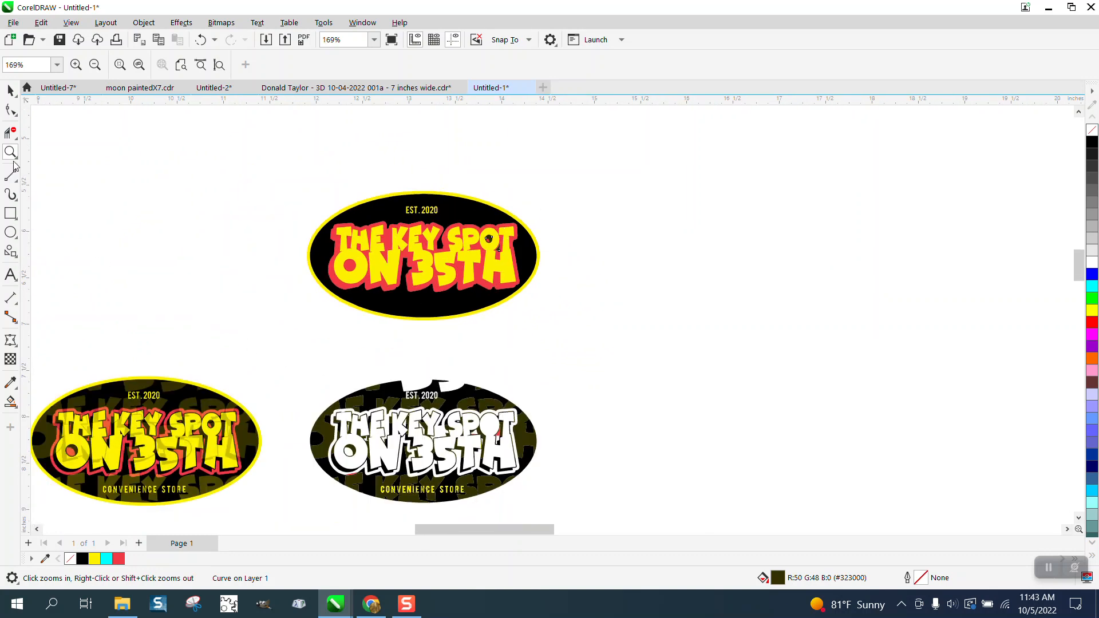
Step: Move the black shadow pieces of ON and THE 2 inches right, out of the second logo
left_click_drag(319, 384, 619, 490)
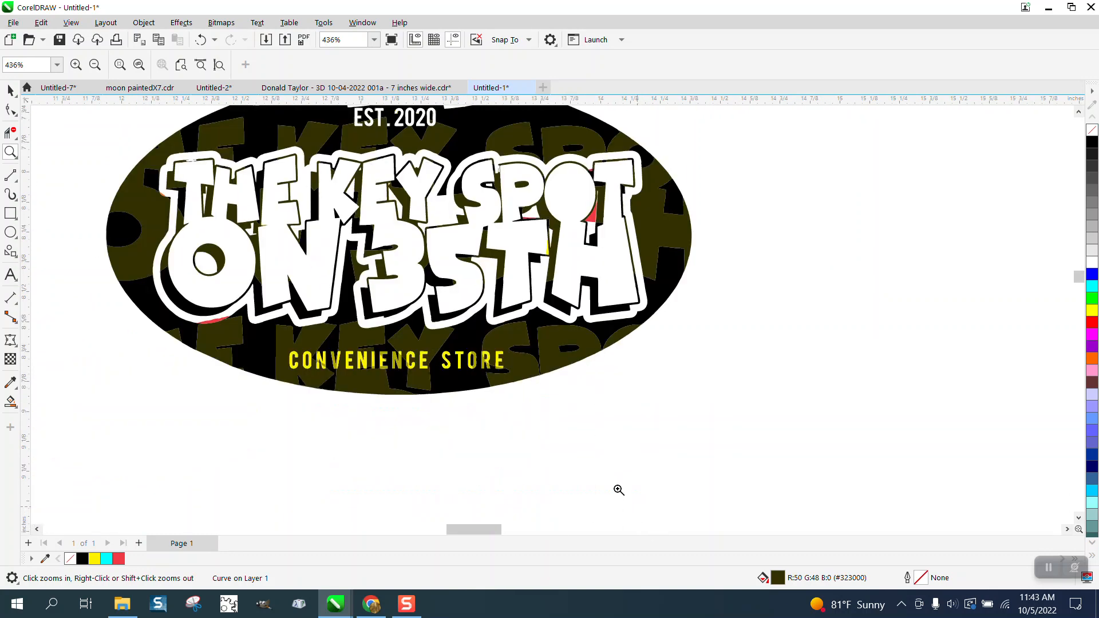
left_click(11, 90)
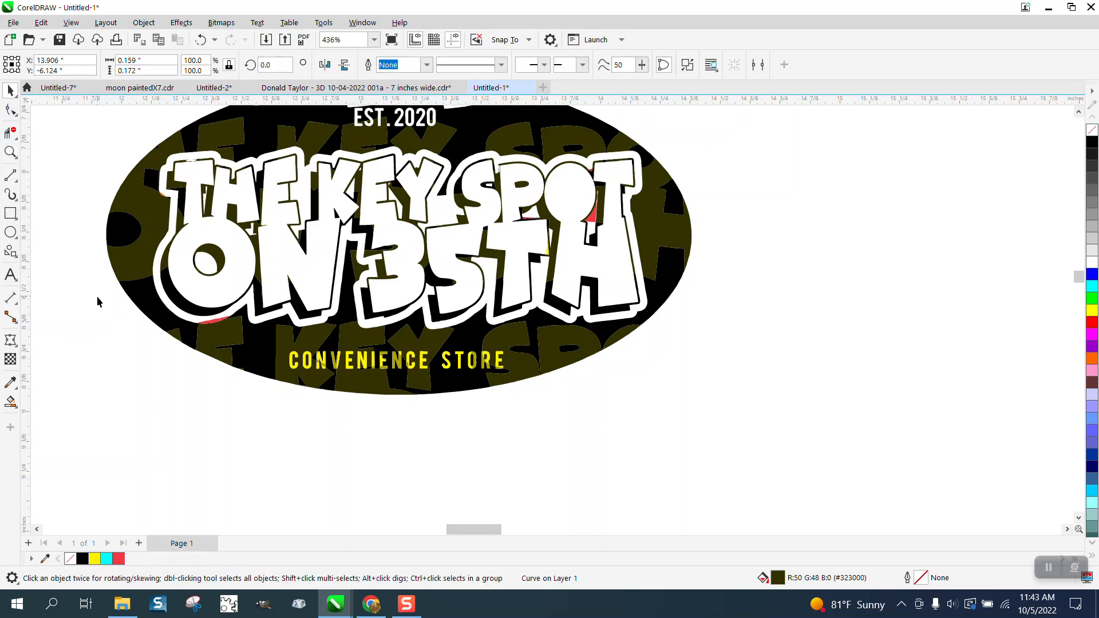
left_click(188, 310)
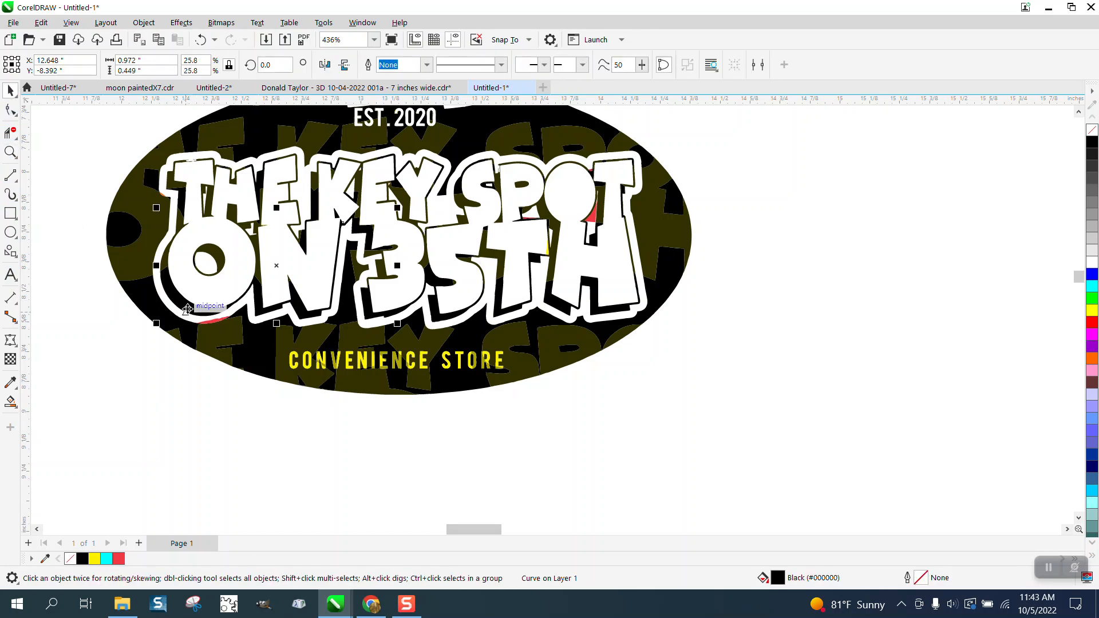
key("Right")
key("Tab")
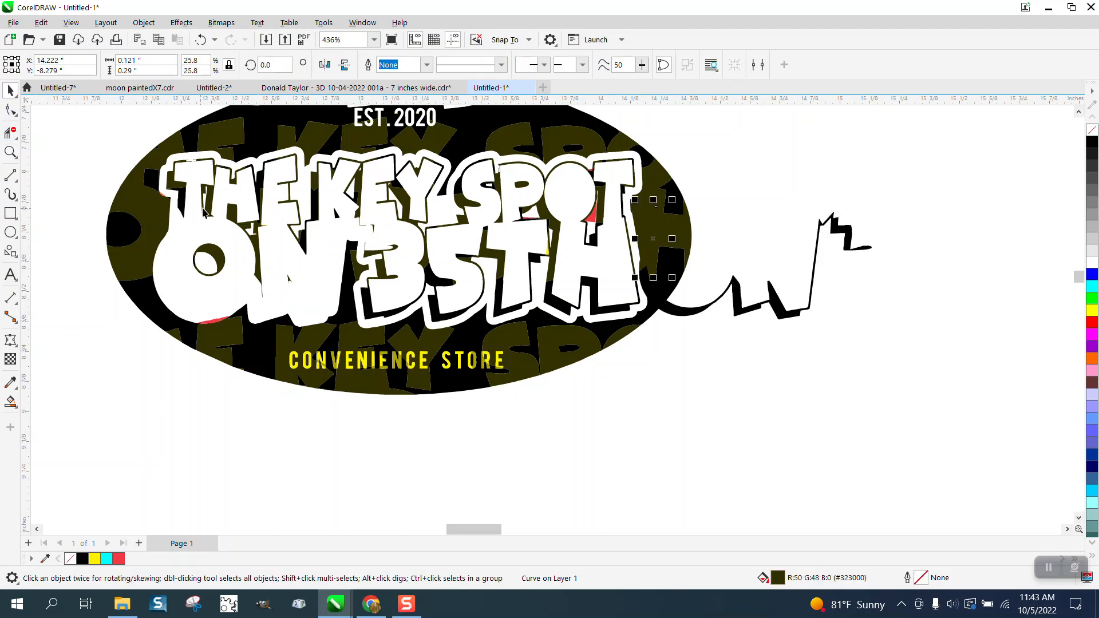
key("Tab")
key("Right")
key("Tab")
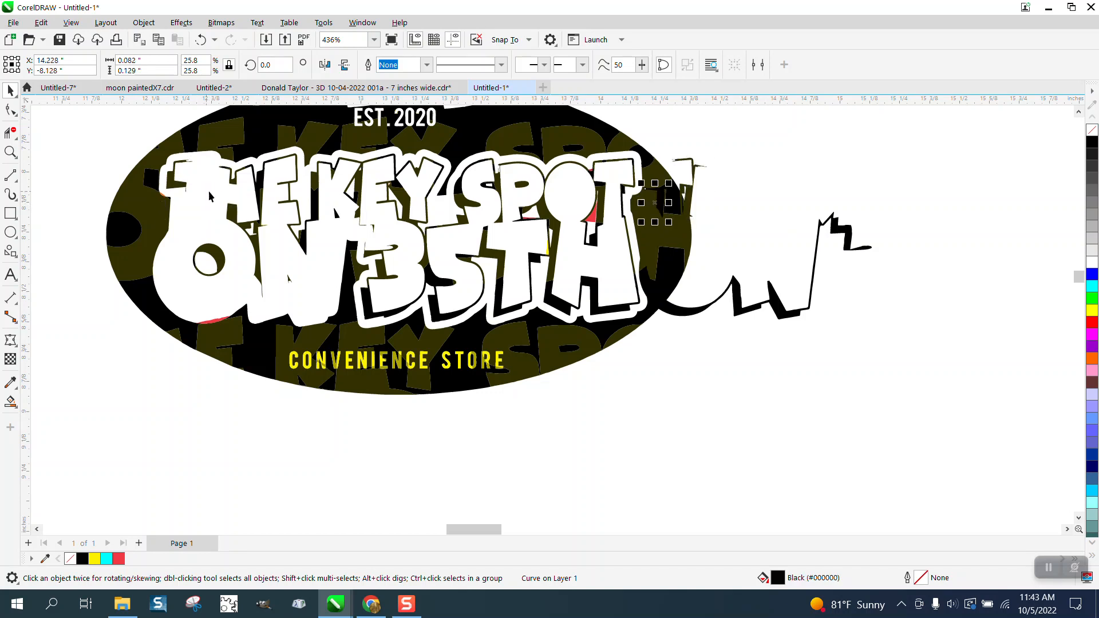
key("Tab")
key("Right")
key("Escape")
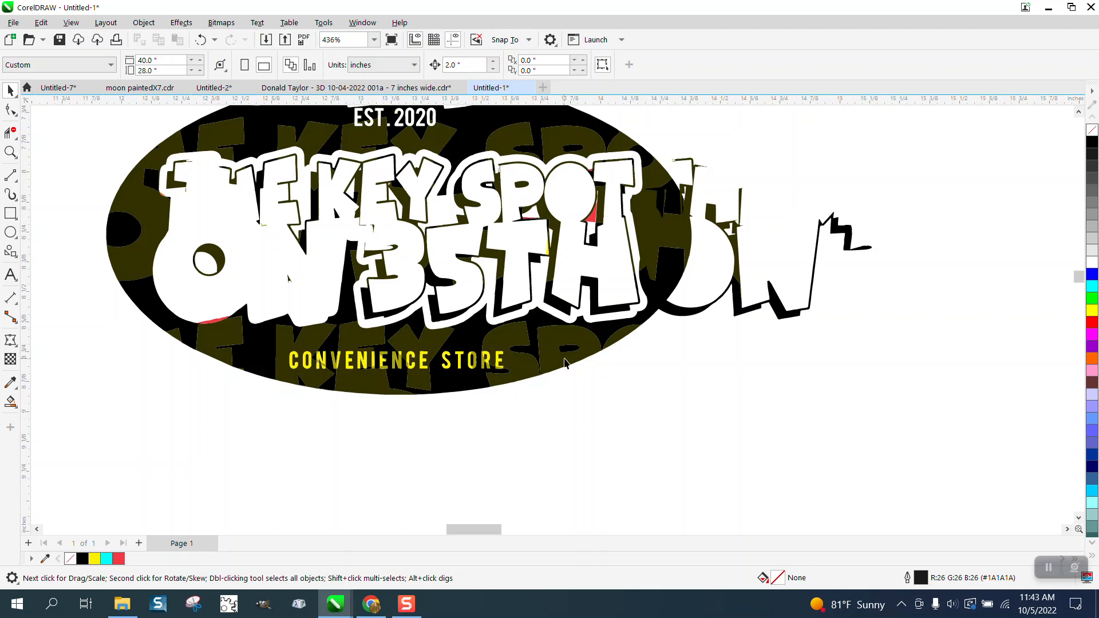
Step: Try to move the separated shadow pieces a further 2 inches right, away from the second logo
left_click_drag(625, 118, 949, 380)
key("Right")
scroll(765, 373, "down", 2)
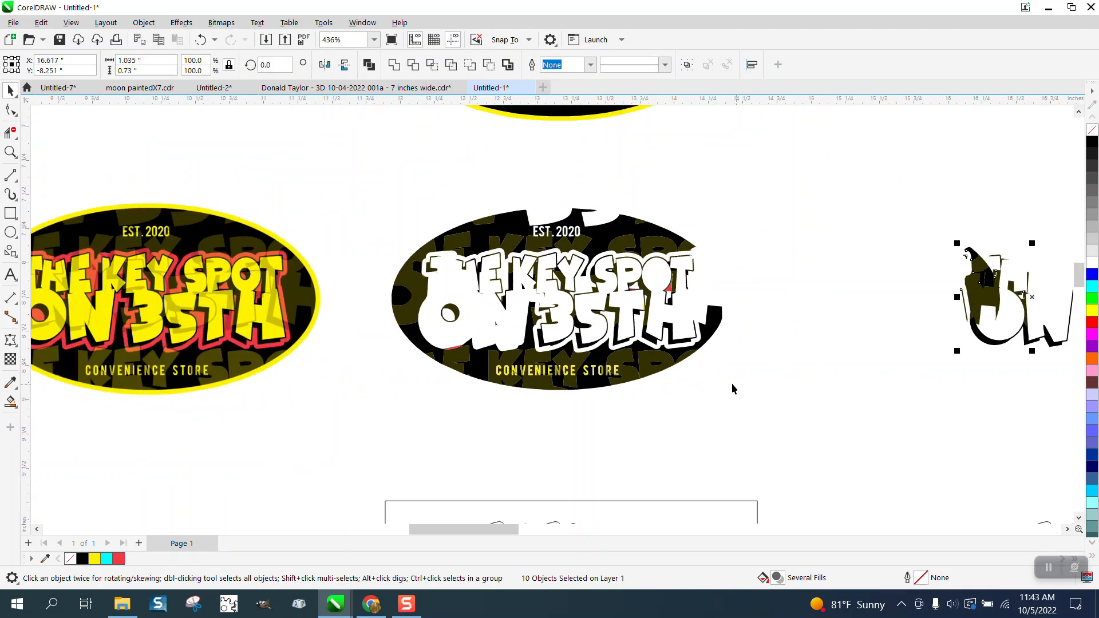
left_click(202, 40)
left_click(202, 41)
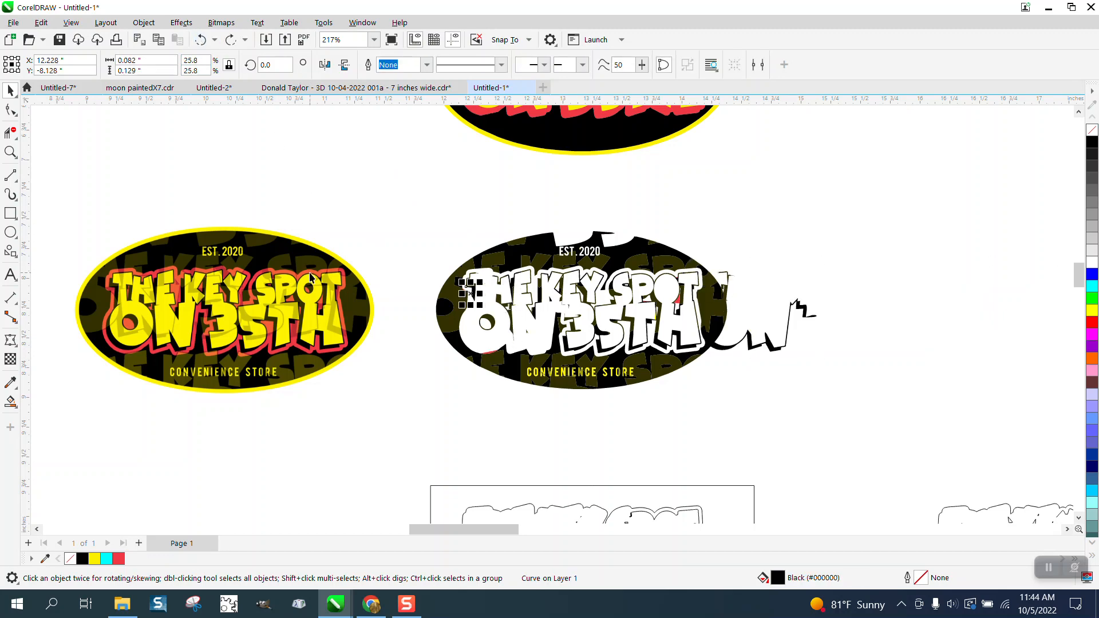
Step: Examine the lettering and the O of SPOT in the rebuilt logo up close
scroll(337, 281, "down", 1)
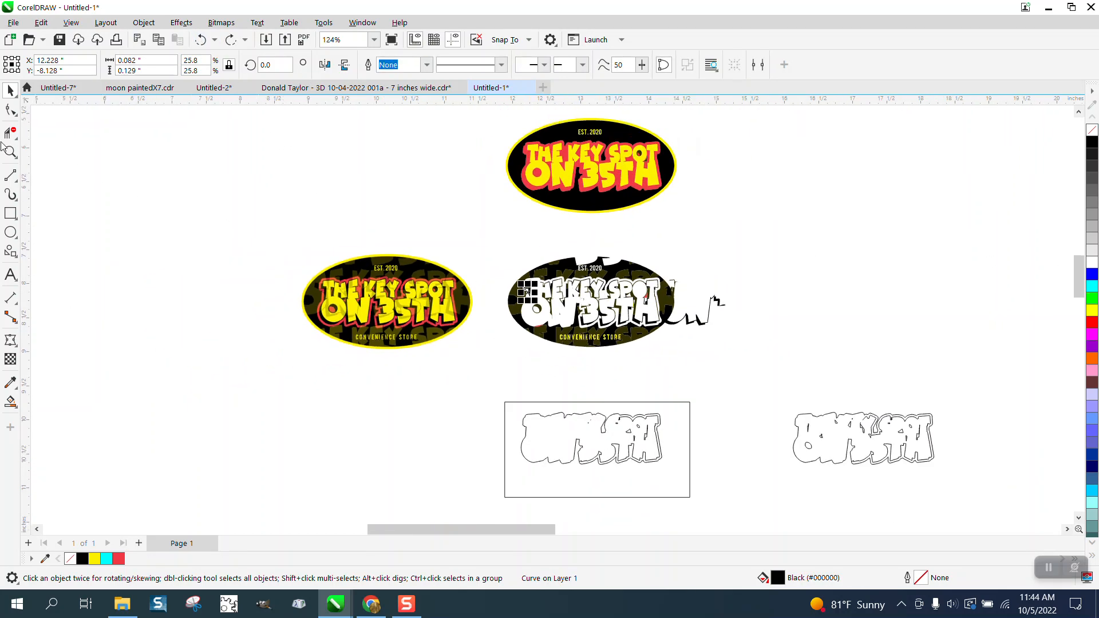
left_click(10, 151)
left_click_drag(515, 123, 720, 236)
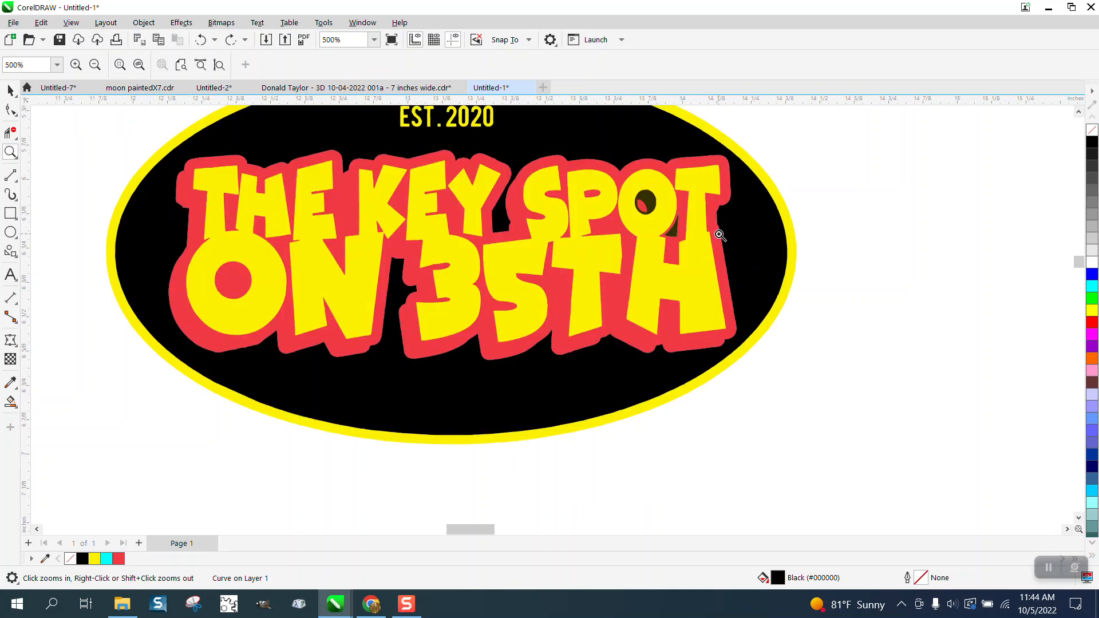